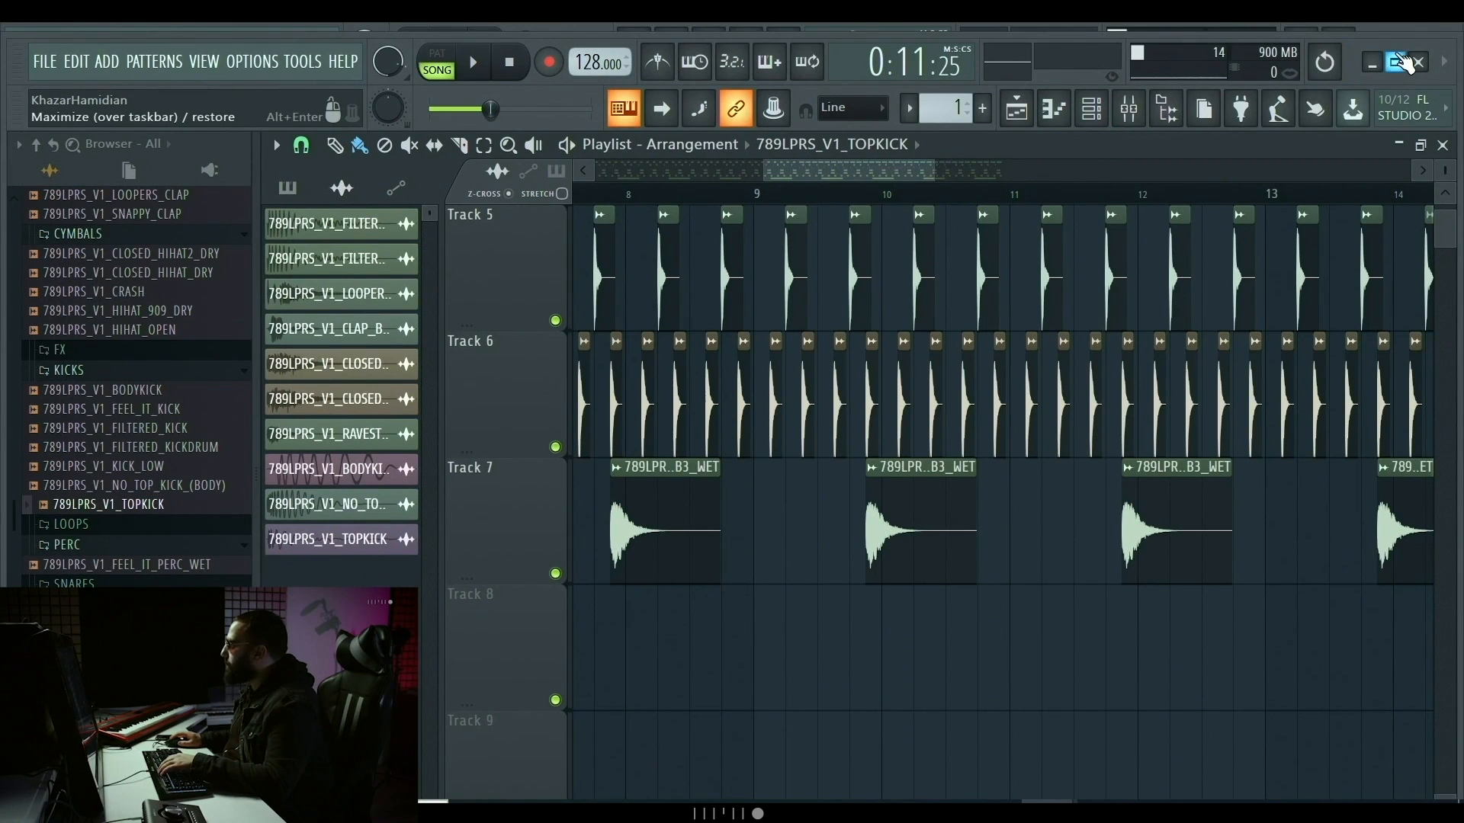
- Maximize the main window and show the Channel rack enlarged in height and width
left_click(1400, 61)
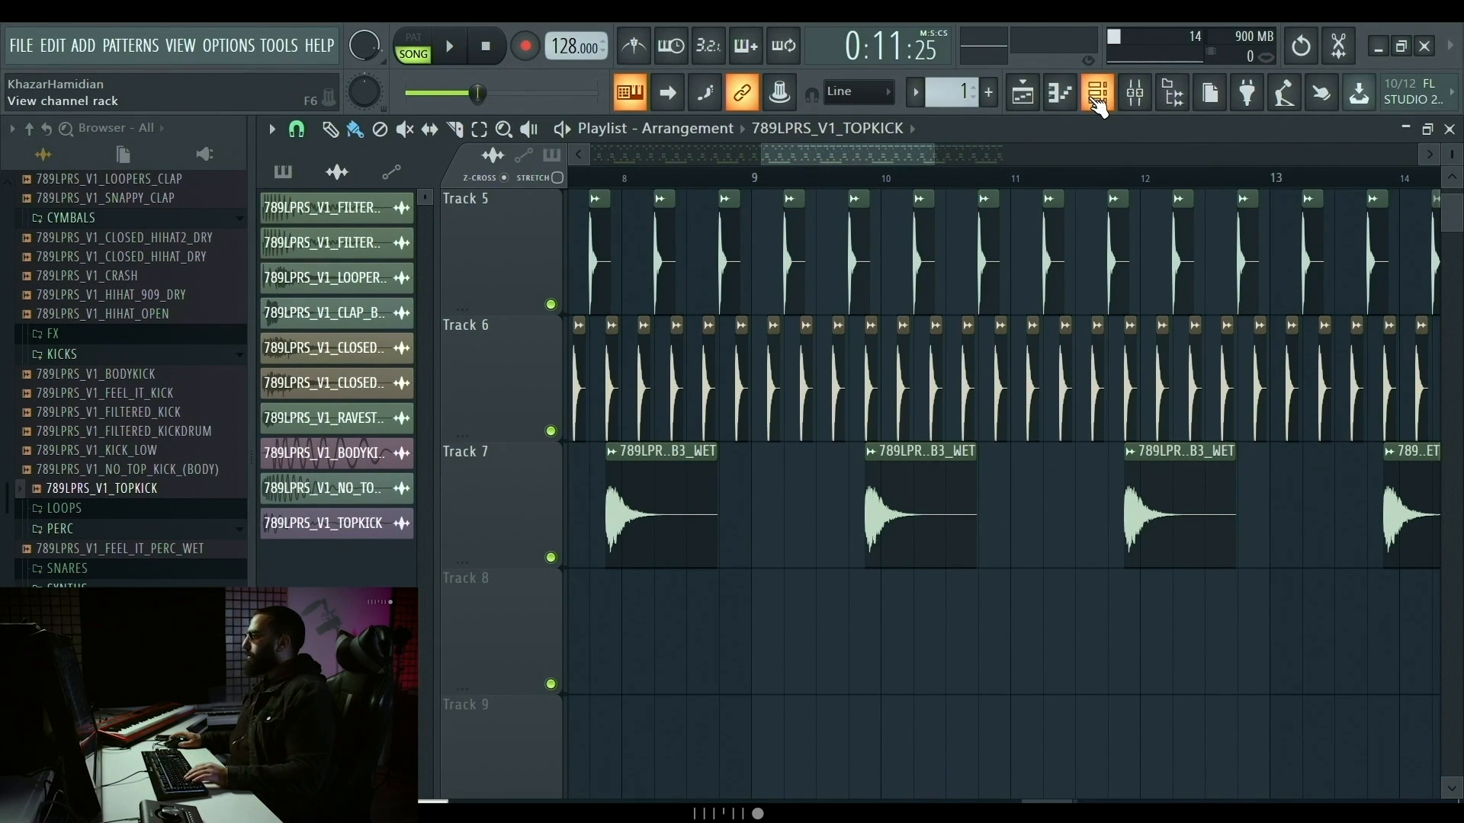
left_click(1097, 93)
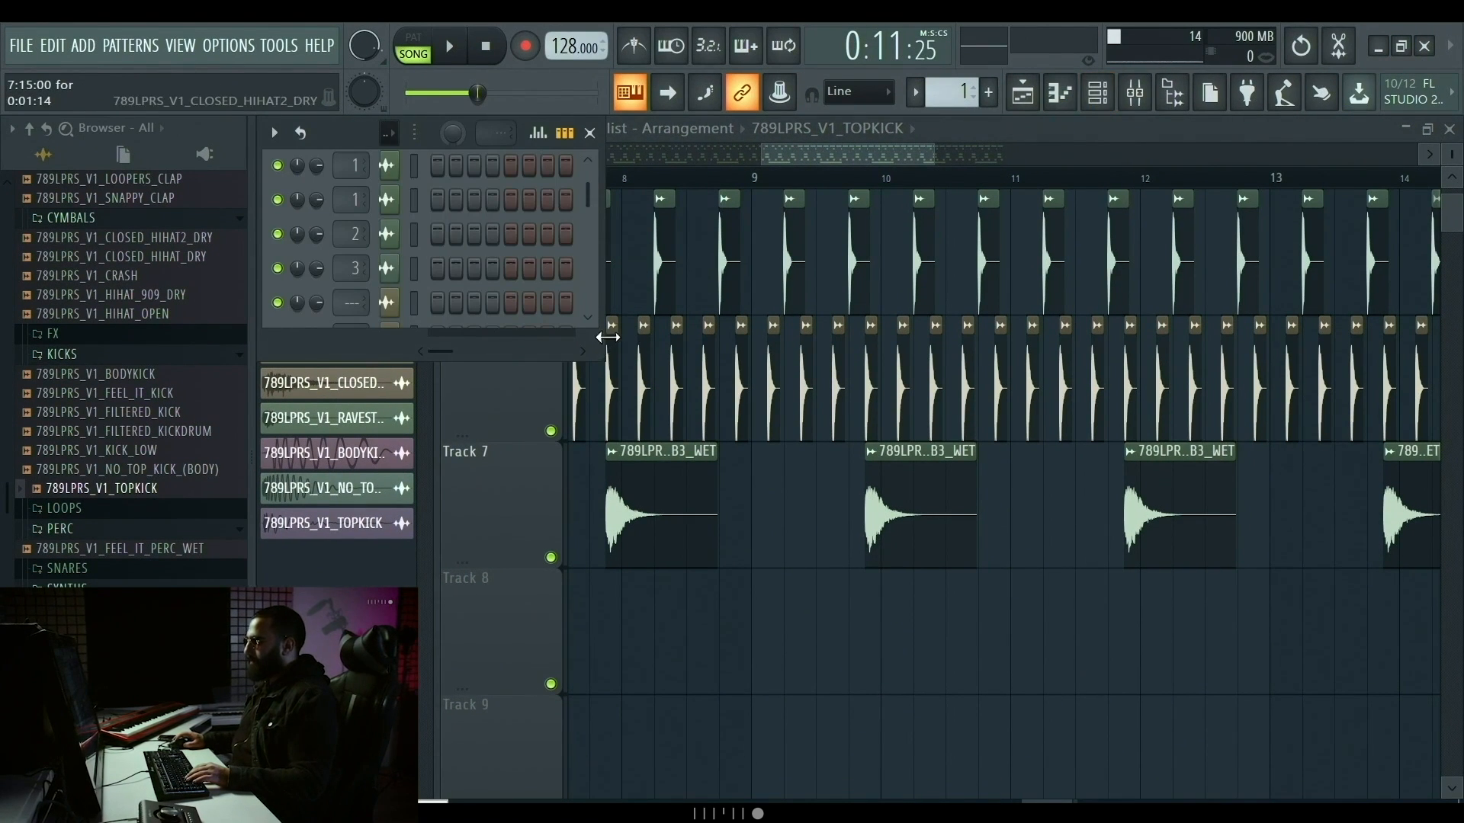
left_click(665, 358)
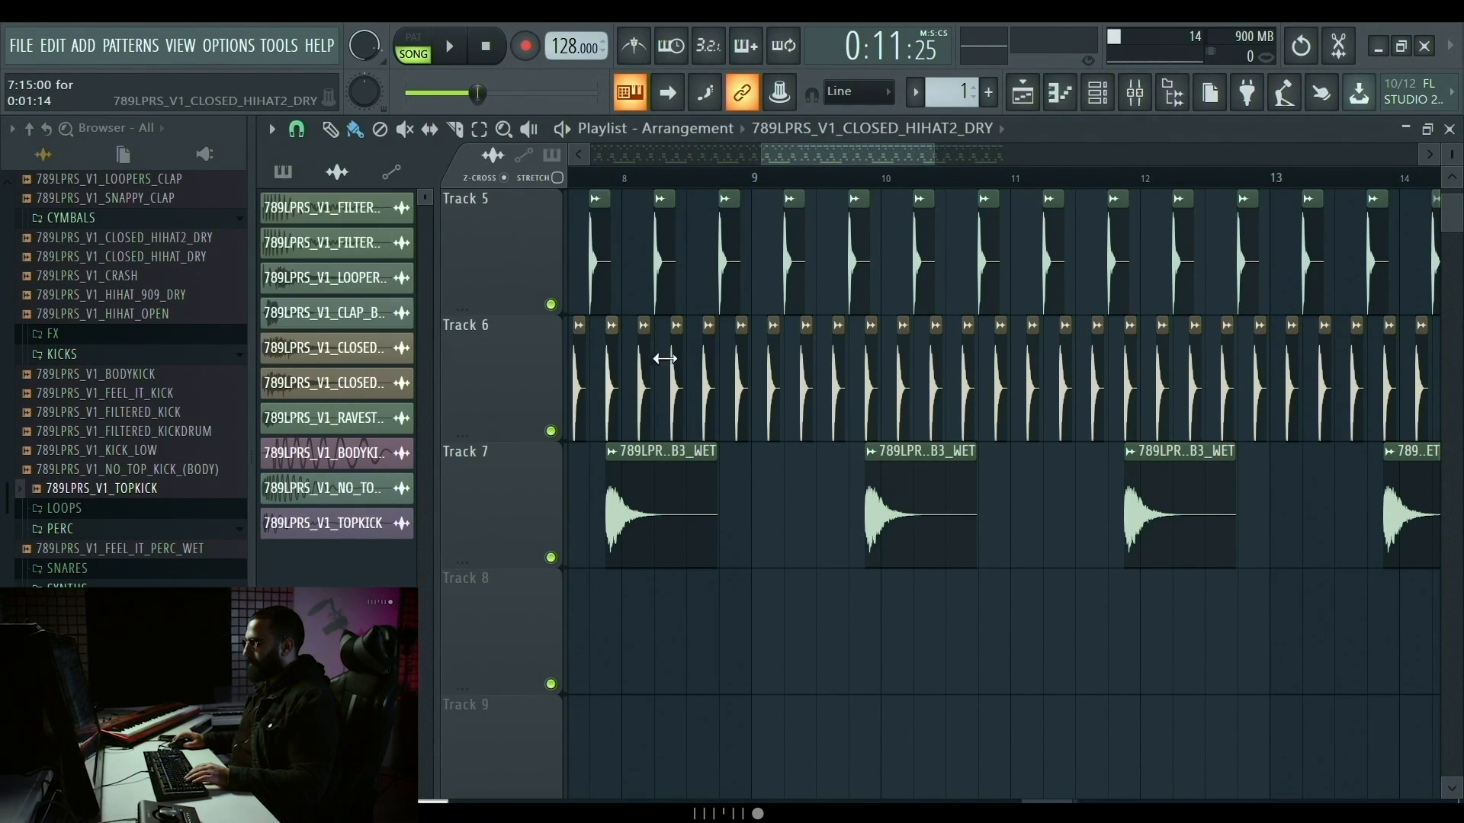
left_click(1097, 93)
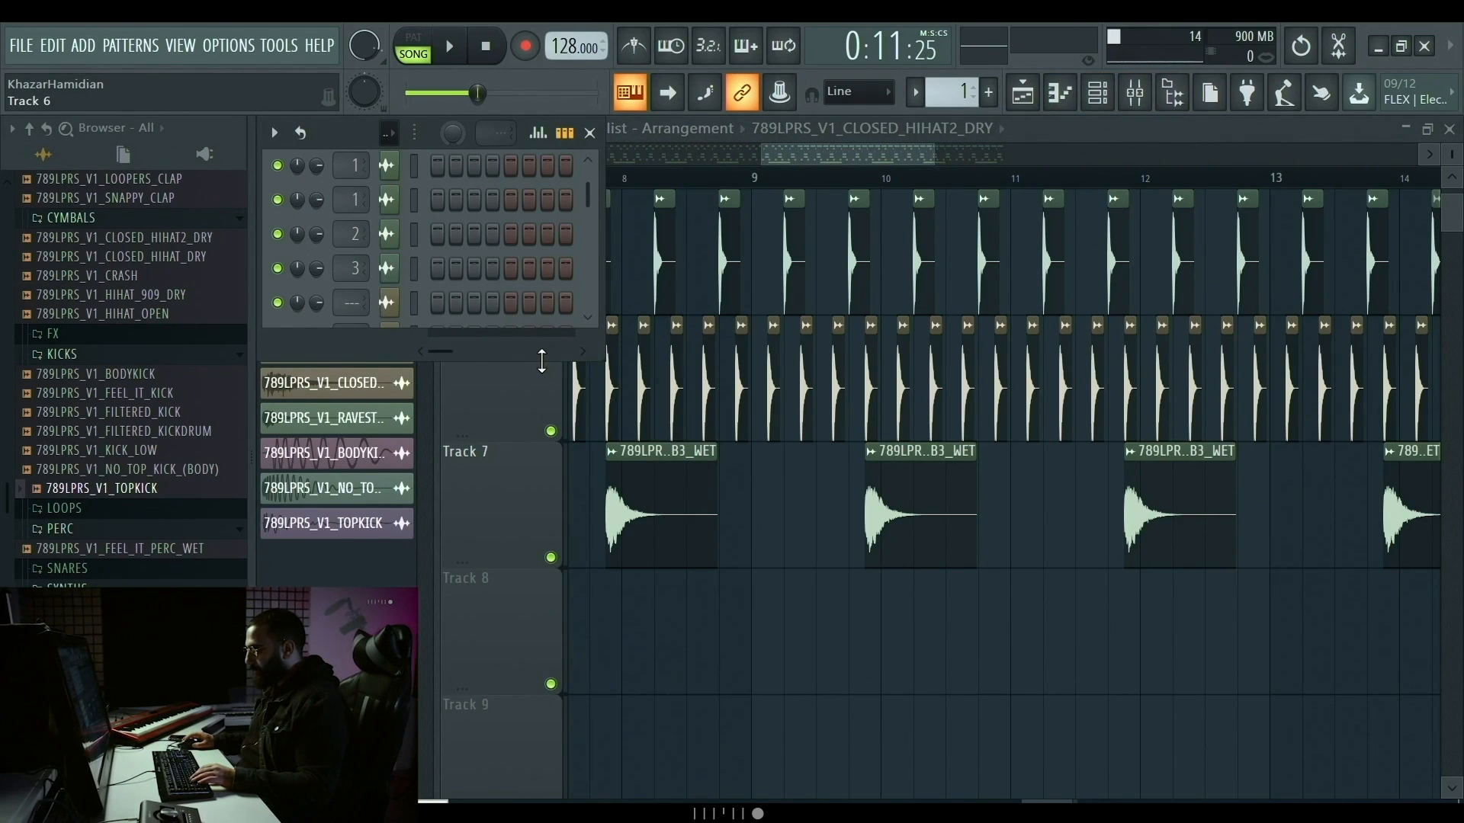
left_click_drag(542, 359, 584, 530)
left_click_drag(603, 386, 892, 386)
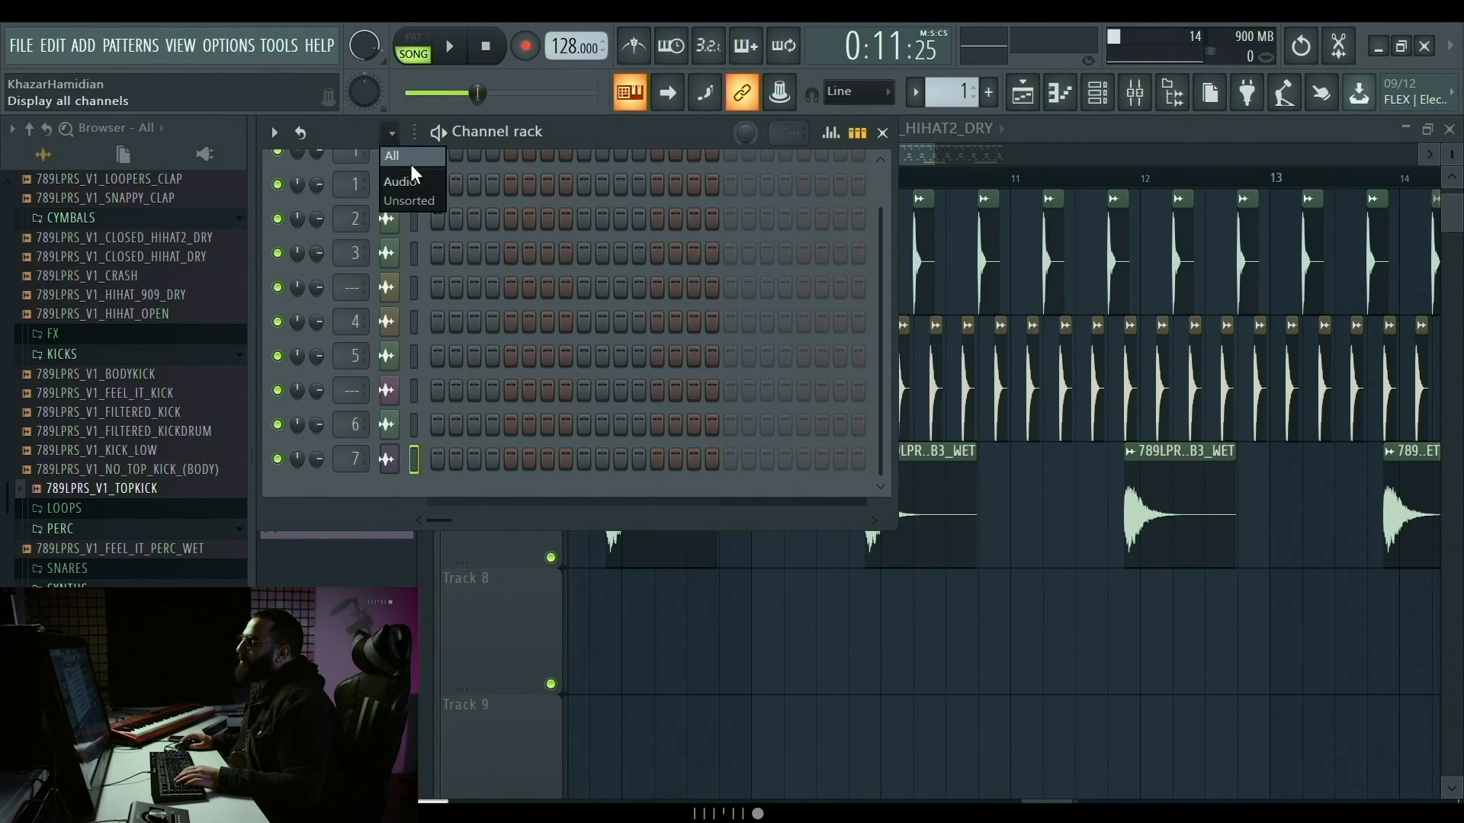
- Insert a Serum channel among the unsorted channels and load its HALF TIME TECH BASS preset
right_click(390, 221)
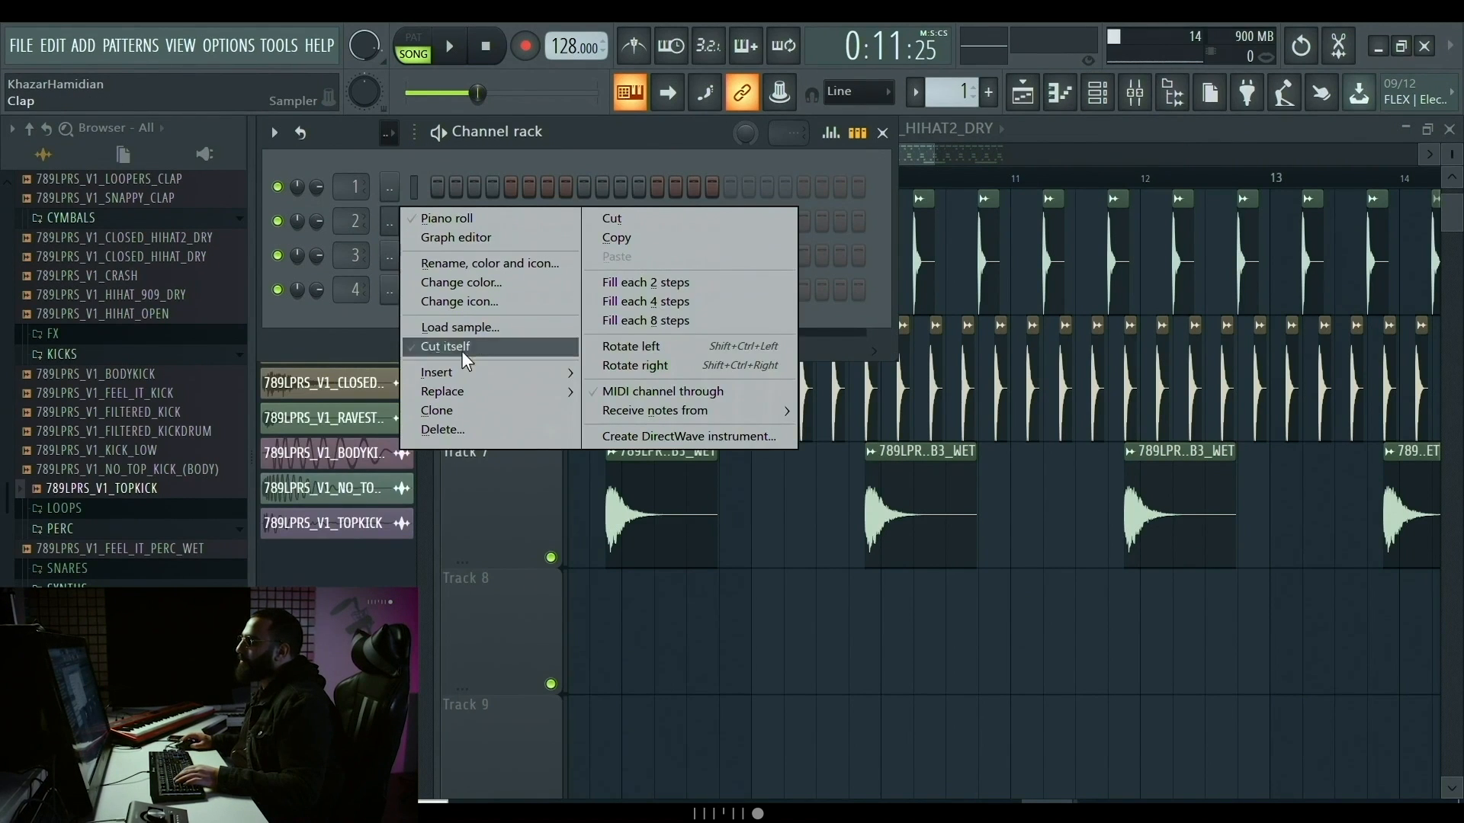
mouse_move(473, 372)
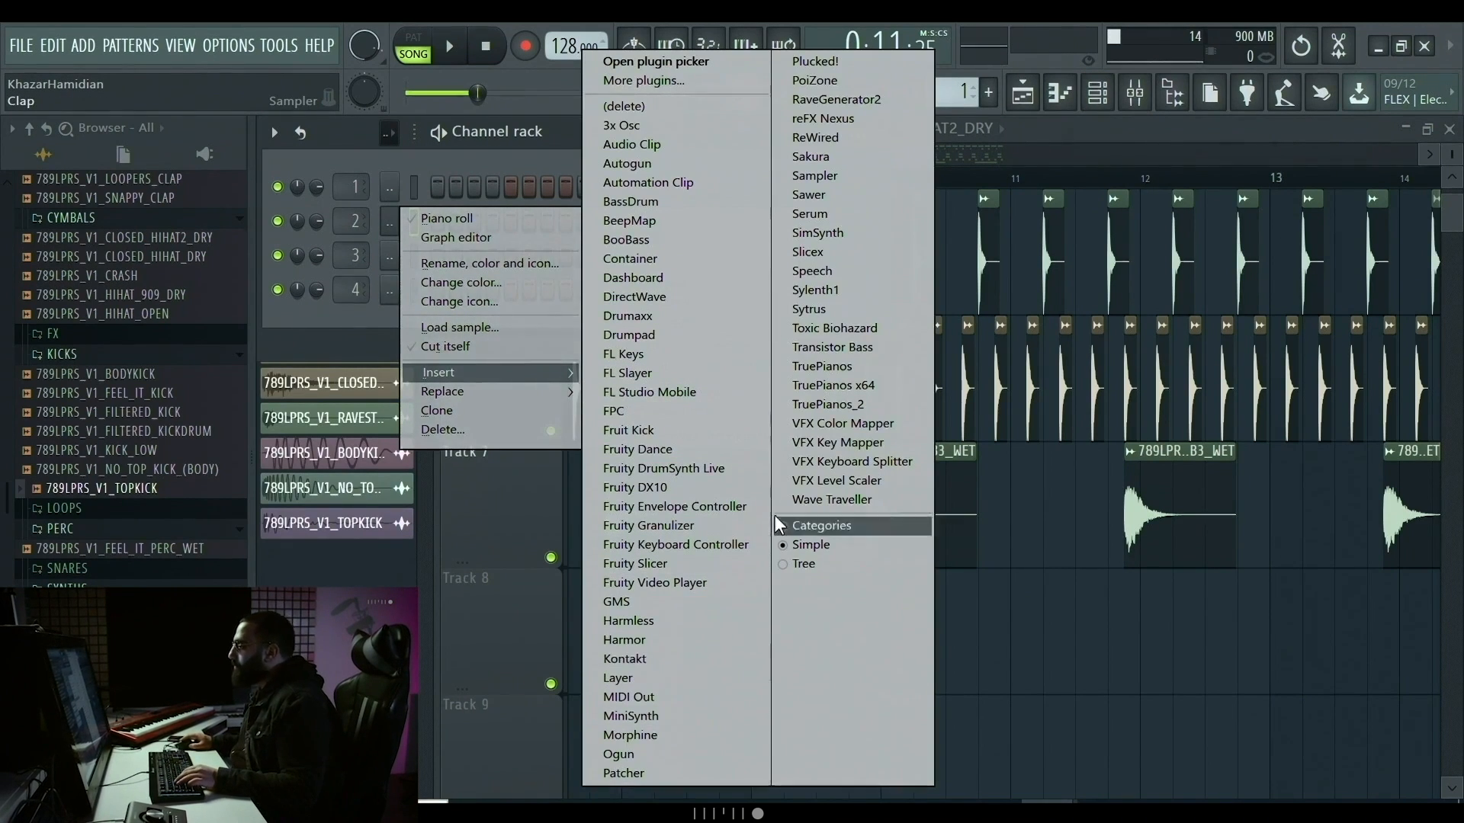
left_click(811, 214)
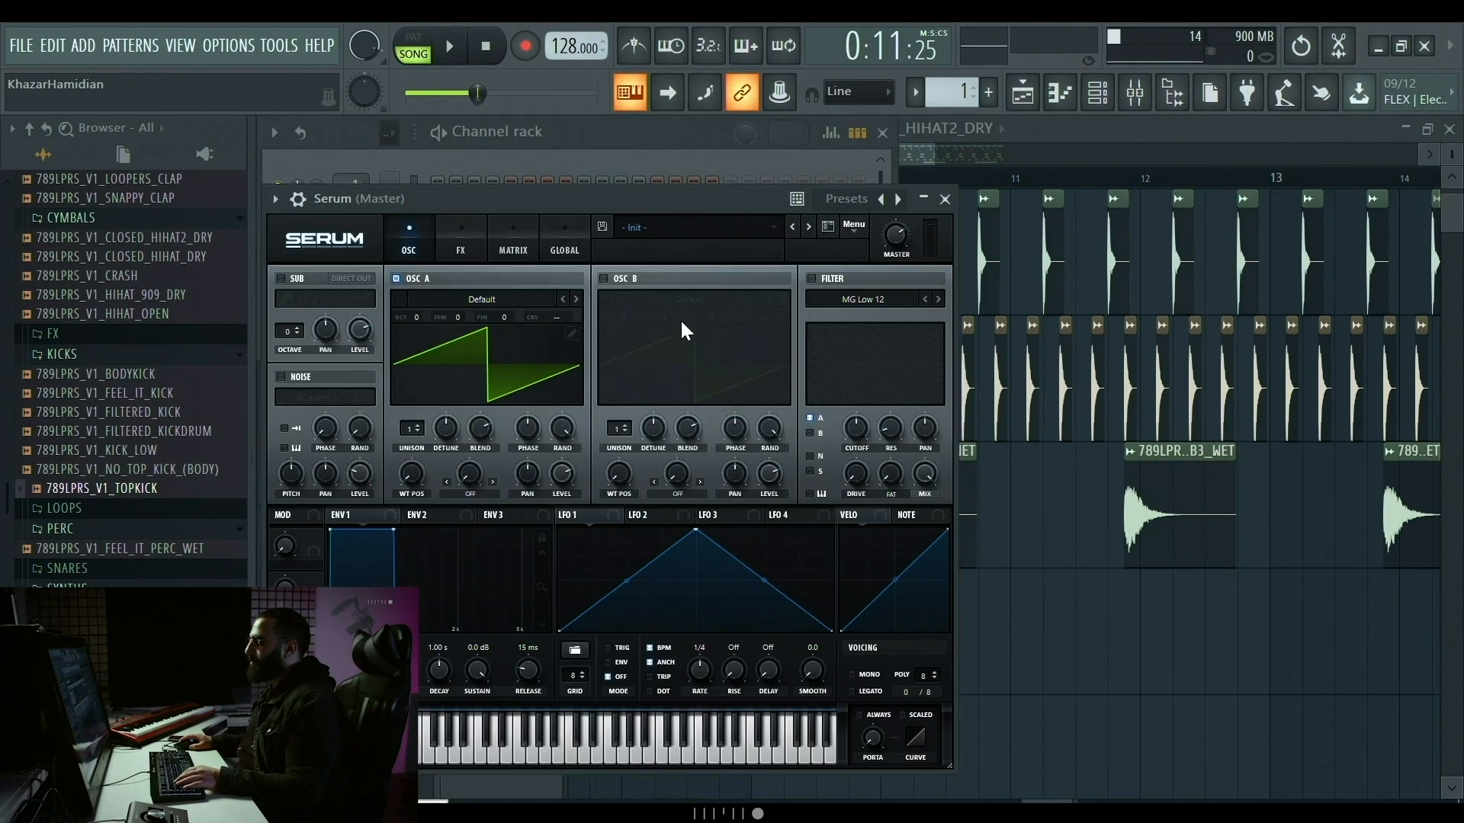
left_click(673, 229)
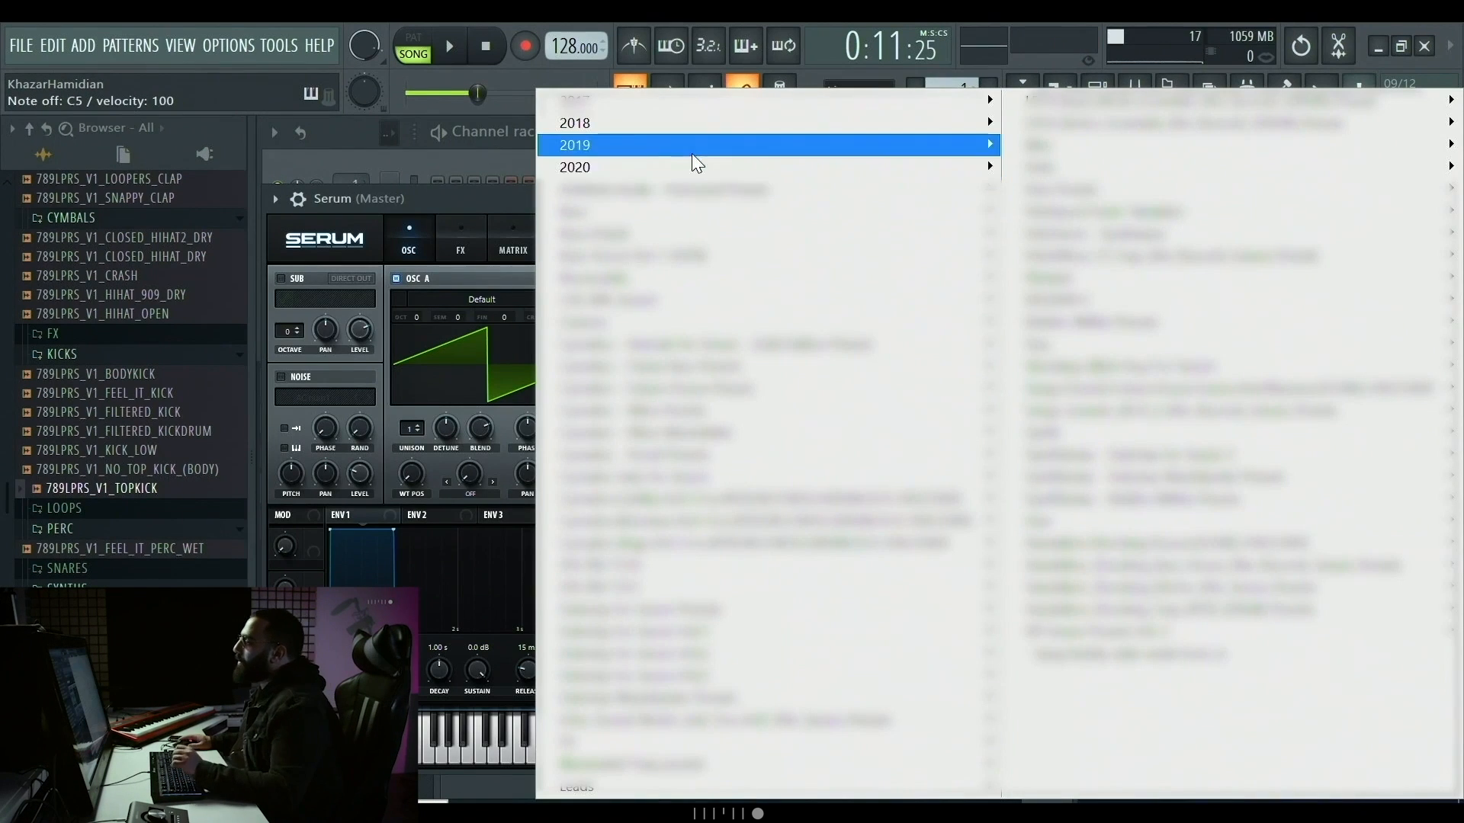
mouse_move(686, 167)
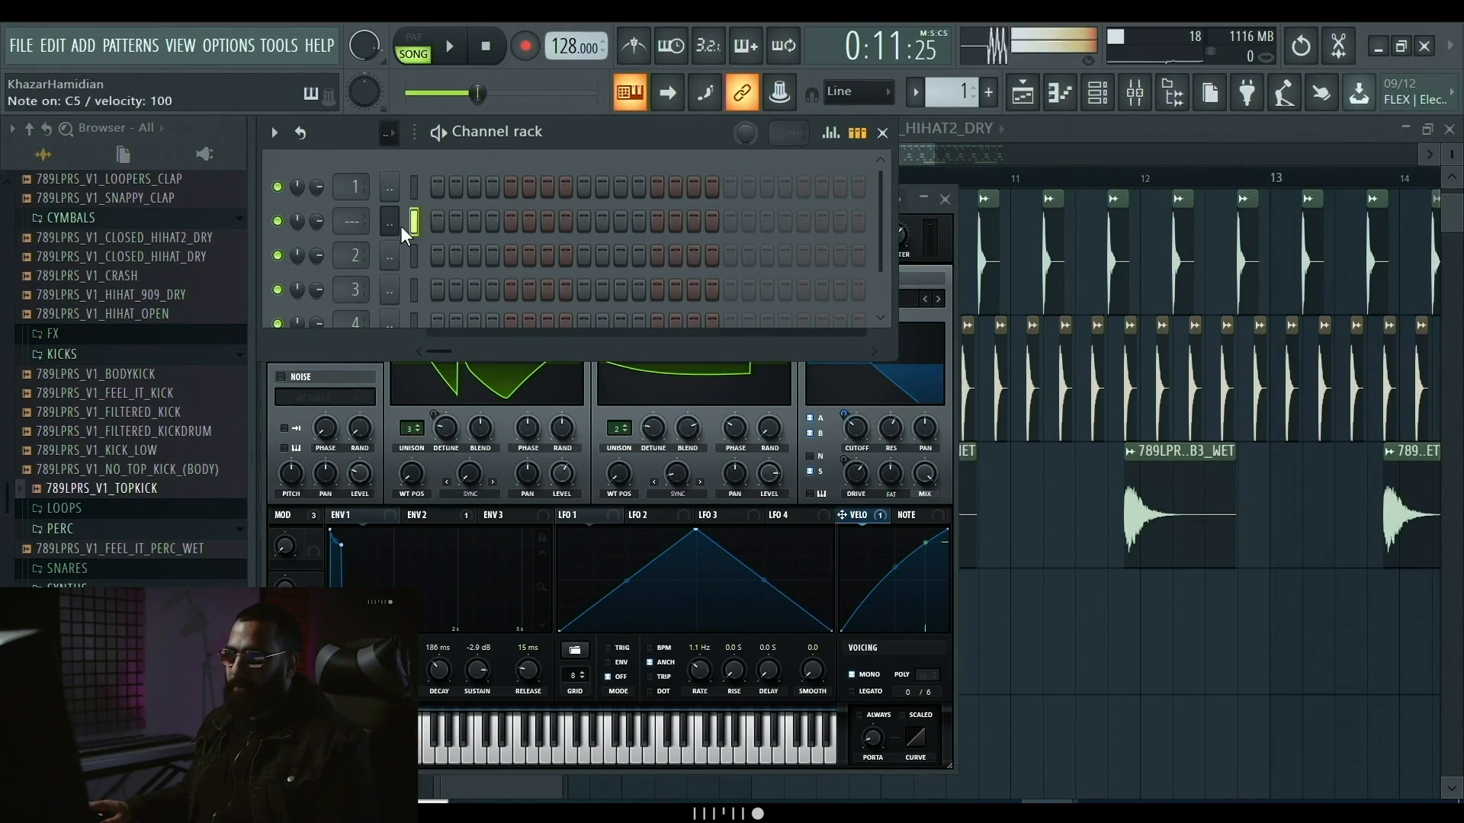
- Place a single E3 note at step 7 of bar 1 in Serum's piano roll
right_click(392, 220)
left_click(460, 220)
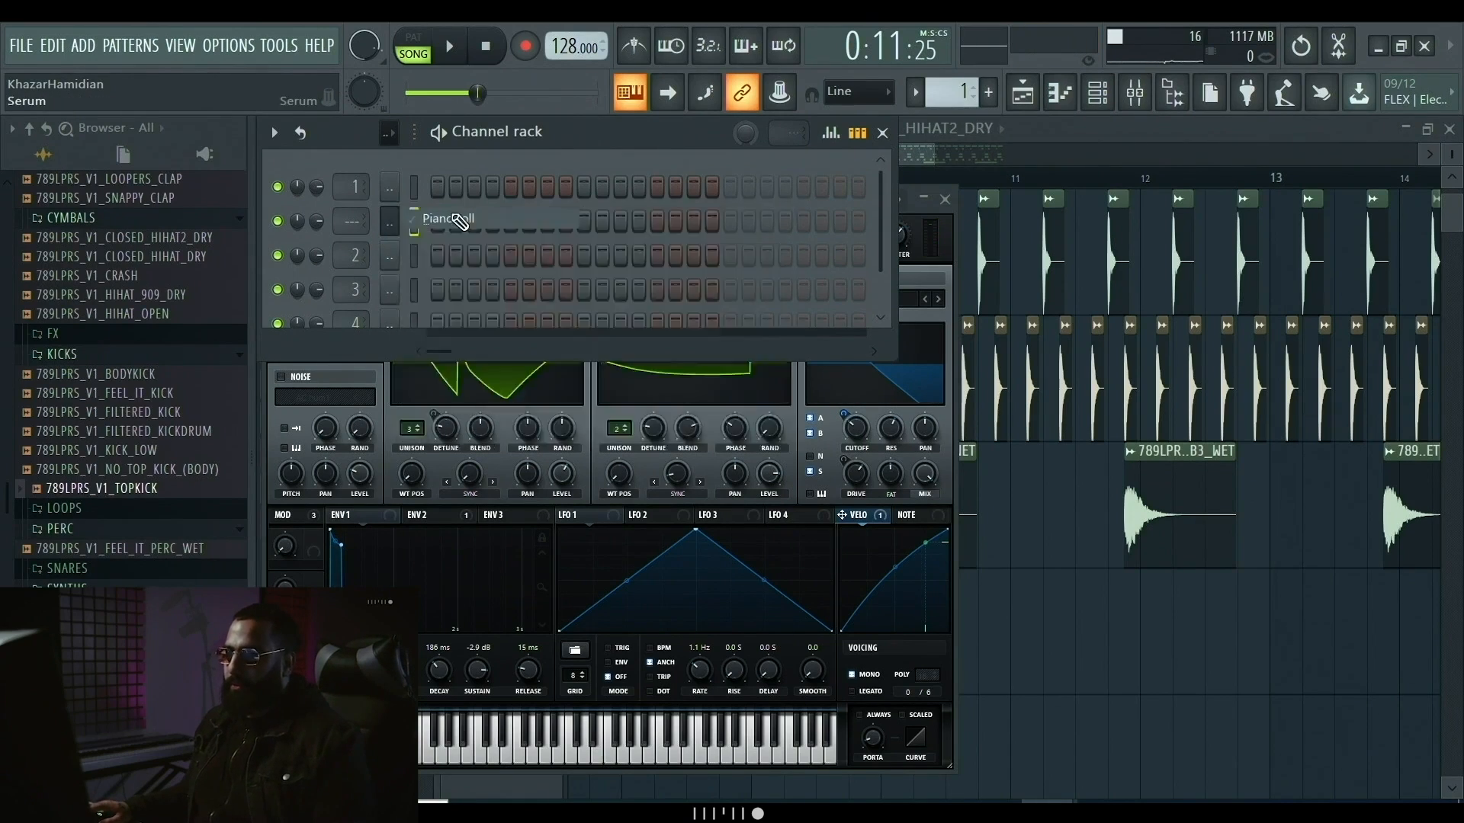
left_click(436, 506)
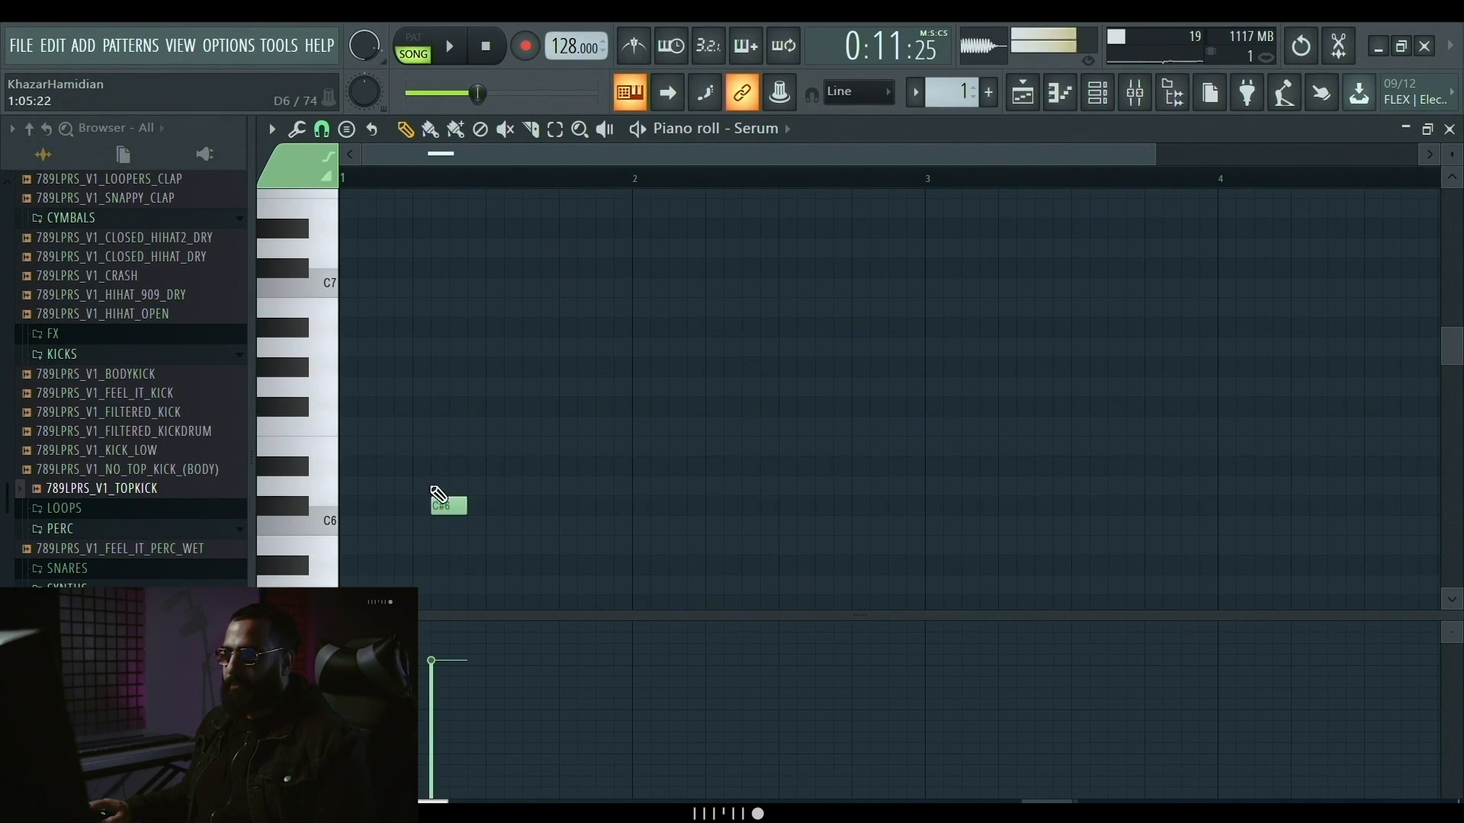
scroll(455, 487, "down", 4)
mouse_move(432, 262)
left_mouse_down()
mouse_move(416, 497)
mouse_move(397, 437)
mouse_move(418, 653)
mouse_move(362, 448)
mouse_move(412, 589)
mouse_move(412, 484)
mouse_move(412, 526)
mouse_move(424, 507)
mouse_move(410, 505)
left_mouse_up()
key("space")
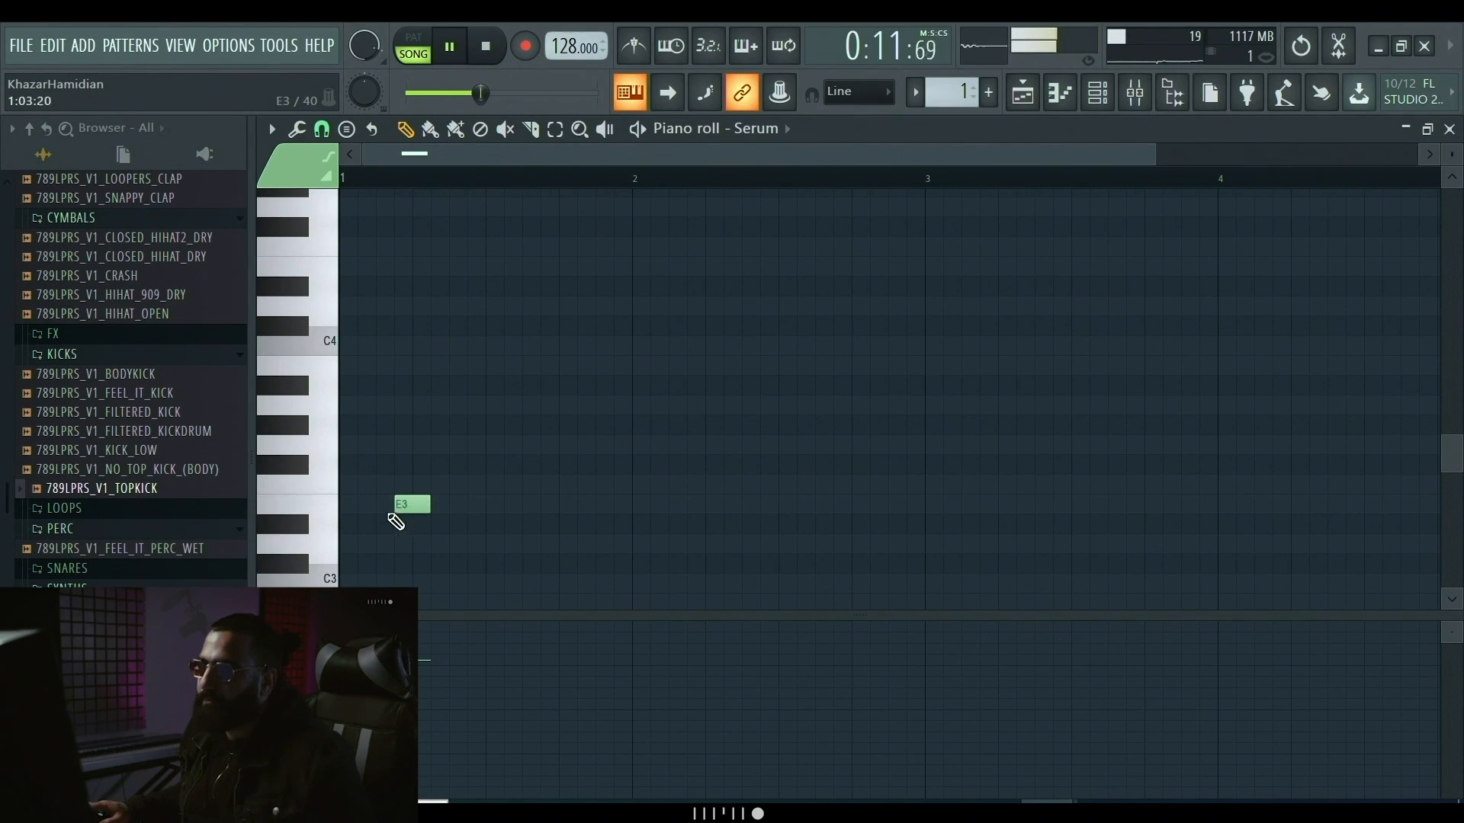
left_click_drag(418, 483, 467, 501)
scroll(466, 518, "down", 1)
- Place Pattern 1 in the playlist on Track 8 at bar 9
key("F7")
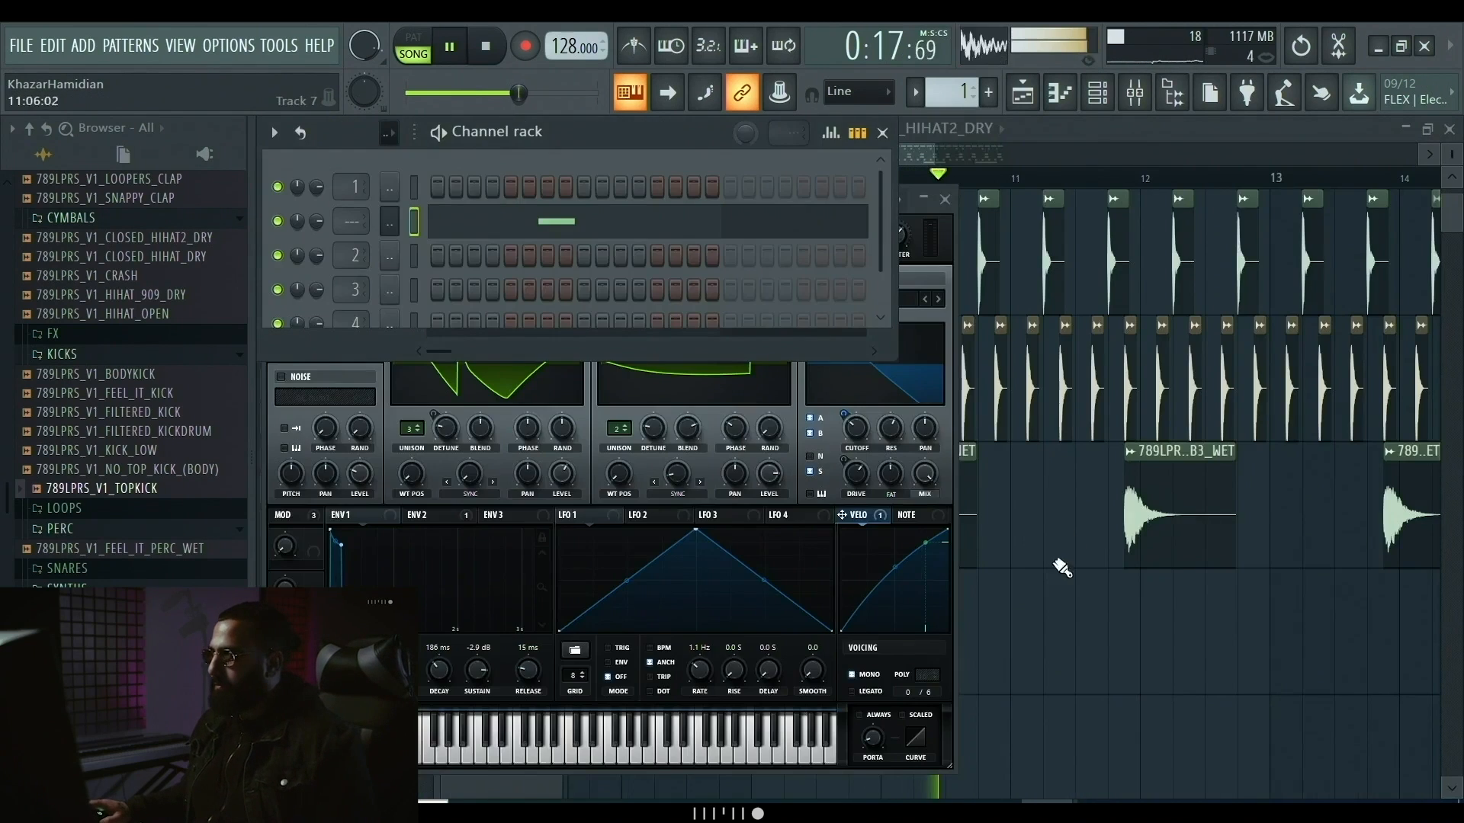
key("F5")
scroll(779, 677, "down", 4)
left_click(779, 642)
scroll(776, 638, "up", 4)
right_click(773, 632)
left_click(949, 93)
left_click(794, 621)
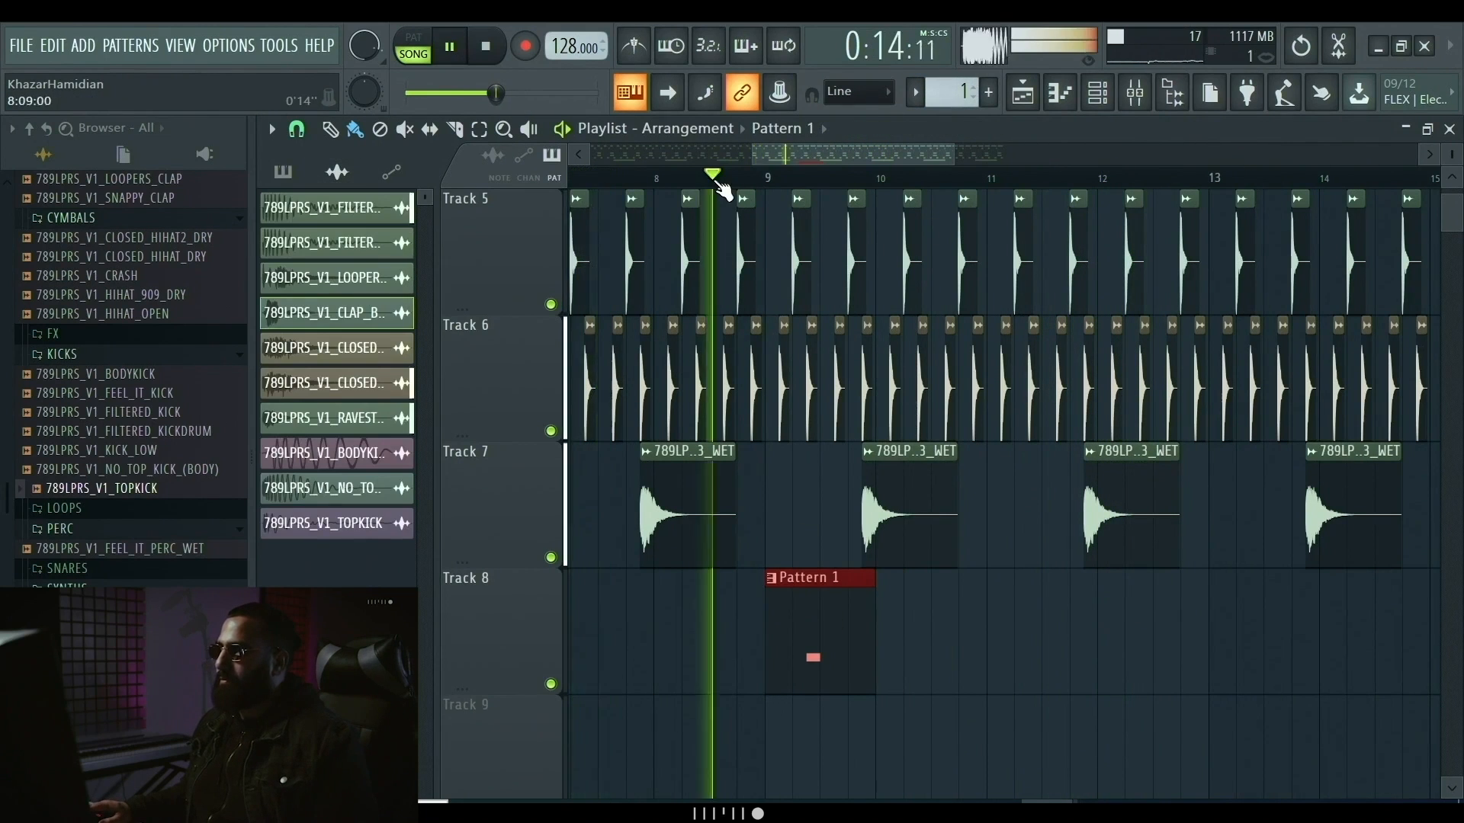
scroll(802, 629, "up", 2)
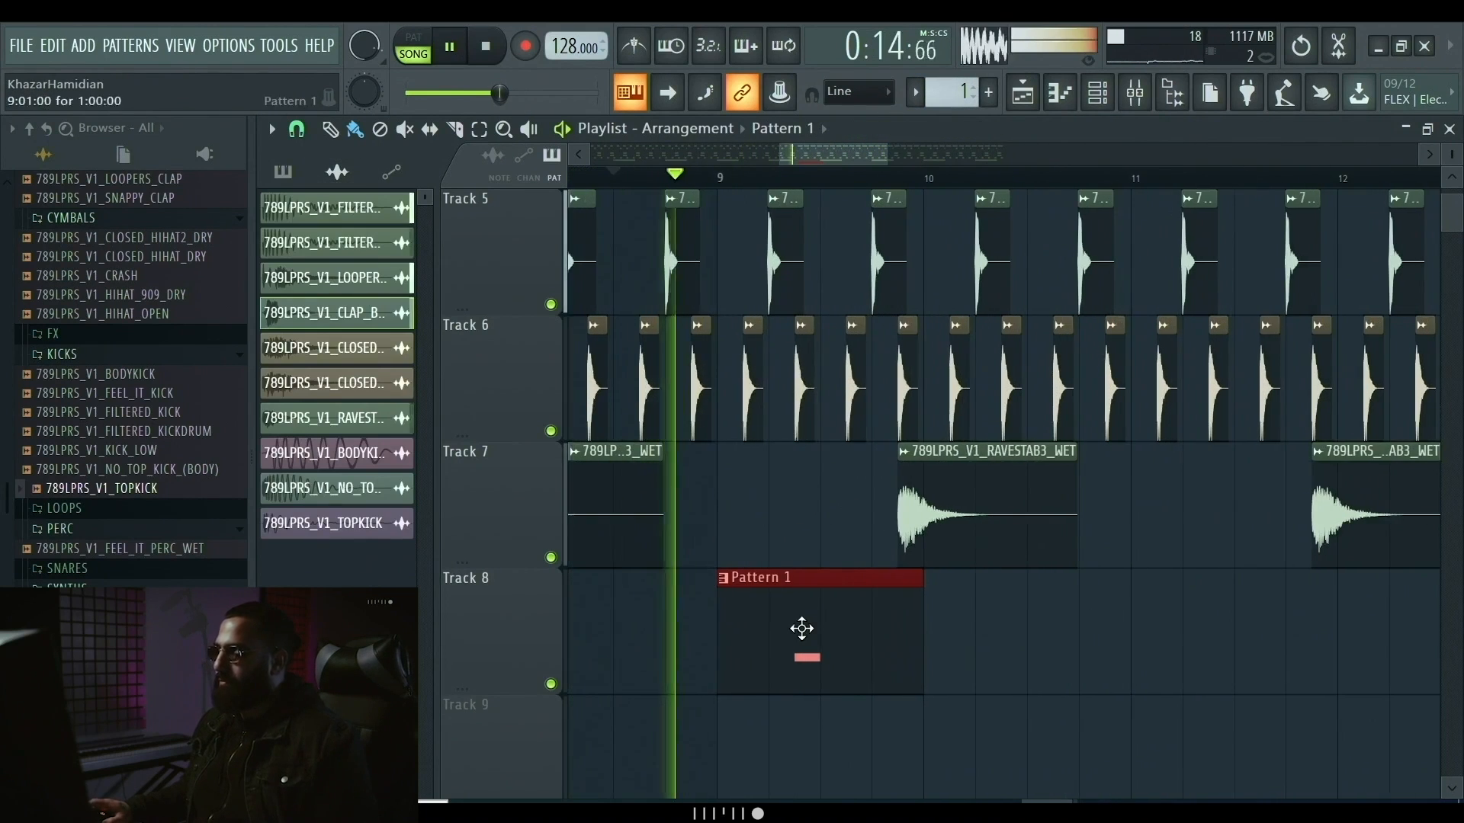
- Move Pattern 1's E3 note to step 3 and add a second E3 note at step 6
double_click(801, 629)
key("space")
key("space")
scroll(500, 529, "up", 3)
left_click_drag(523, 505, 405, 505)
left_click(455, 504)
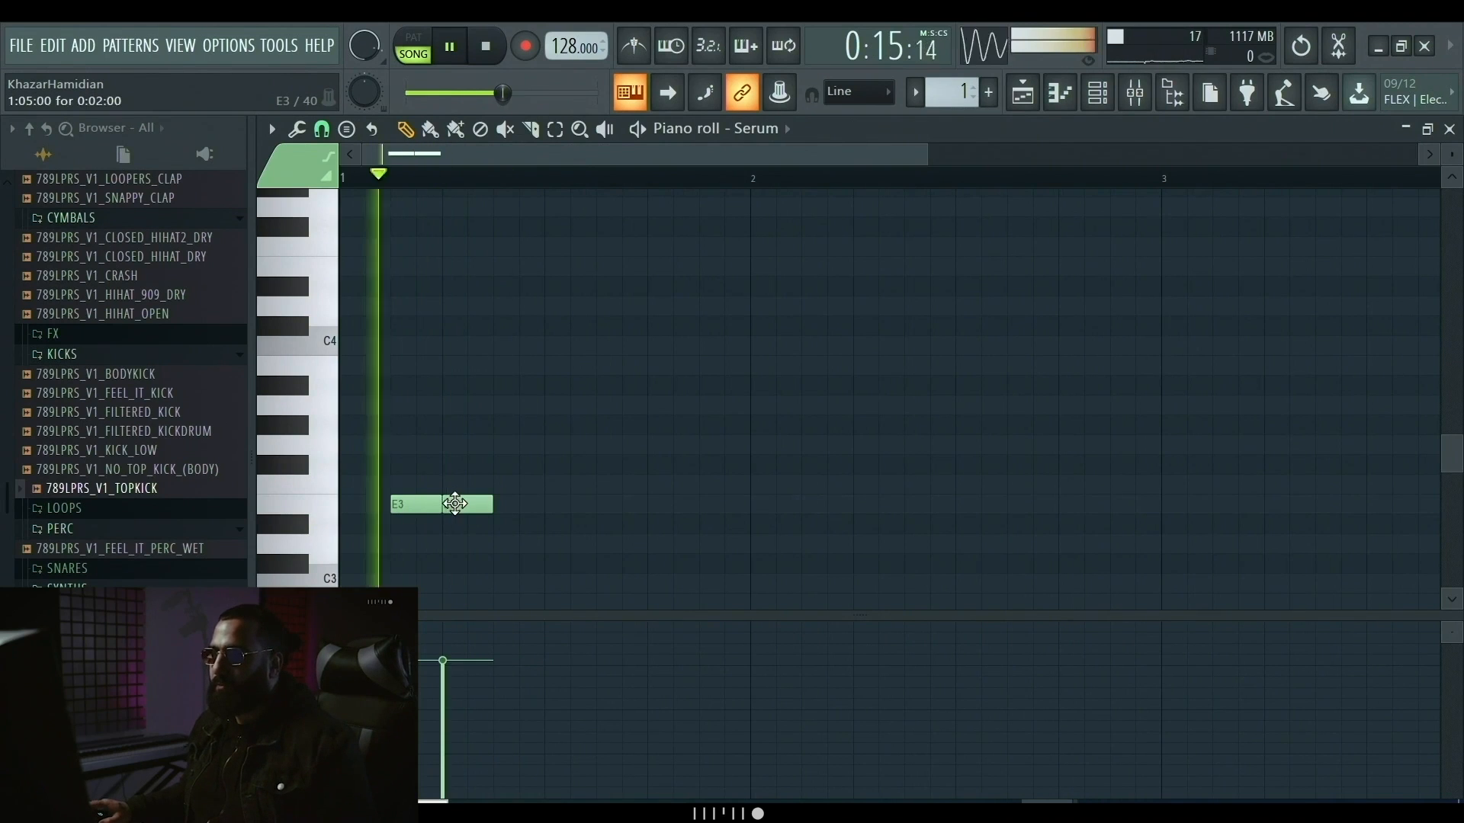
mouse_move(458, 503)
left_mouse_down()
mouse_move(490, 503)
mouse_move(382, 526)
mouse_move(492, 502)
left_mouse_up()
- Duplicate the E3 note pair at half-bar intervals until the bass line fills four bars
scroll(478, 511, "down", 3)
left_click_drag(593, 503, 371, 509)
left_click_drag(380, 504, 601, 495)
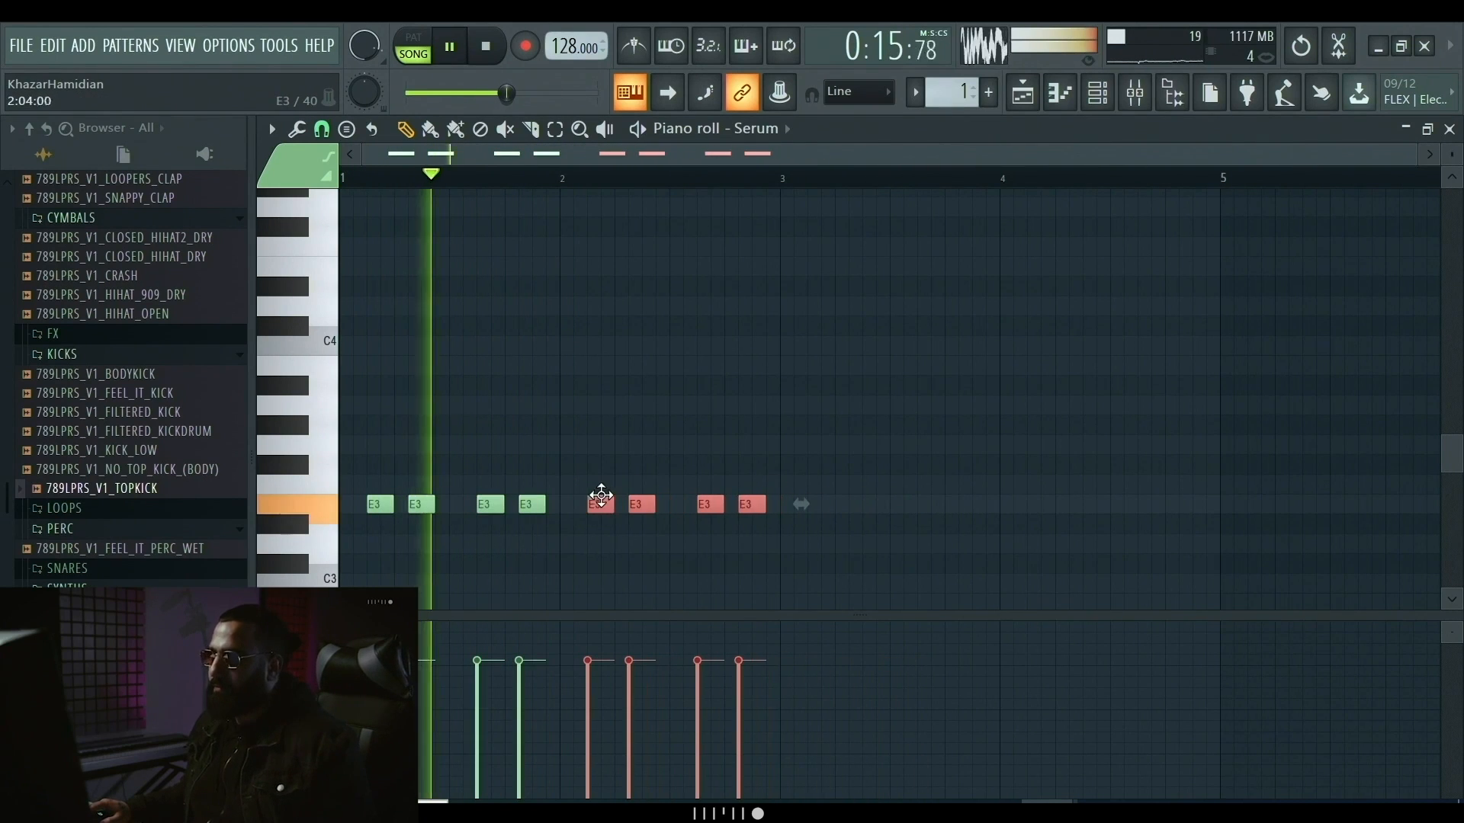
scroll(576, 504, "down", 1)
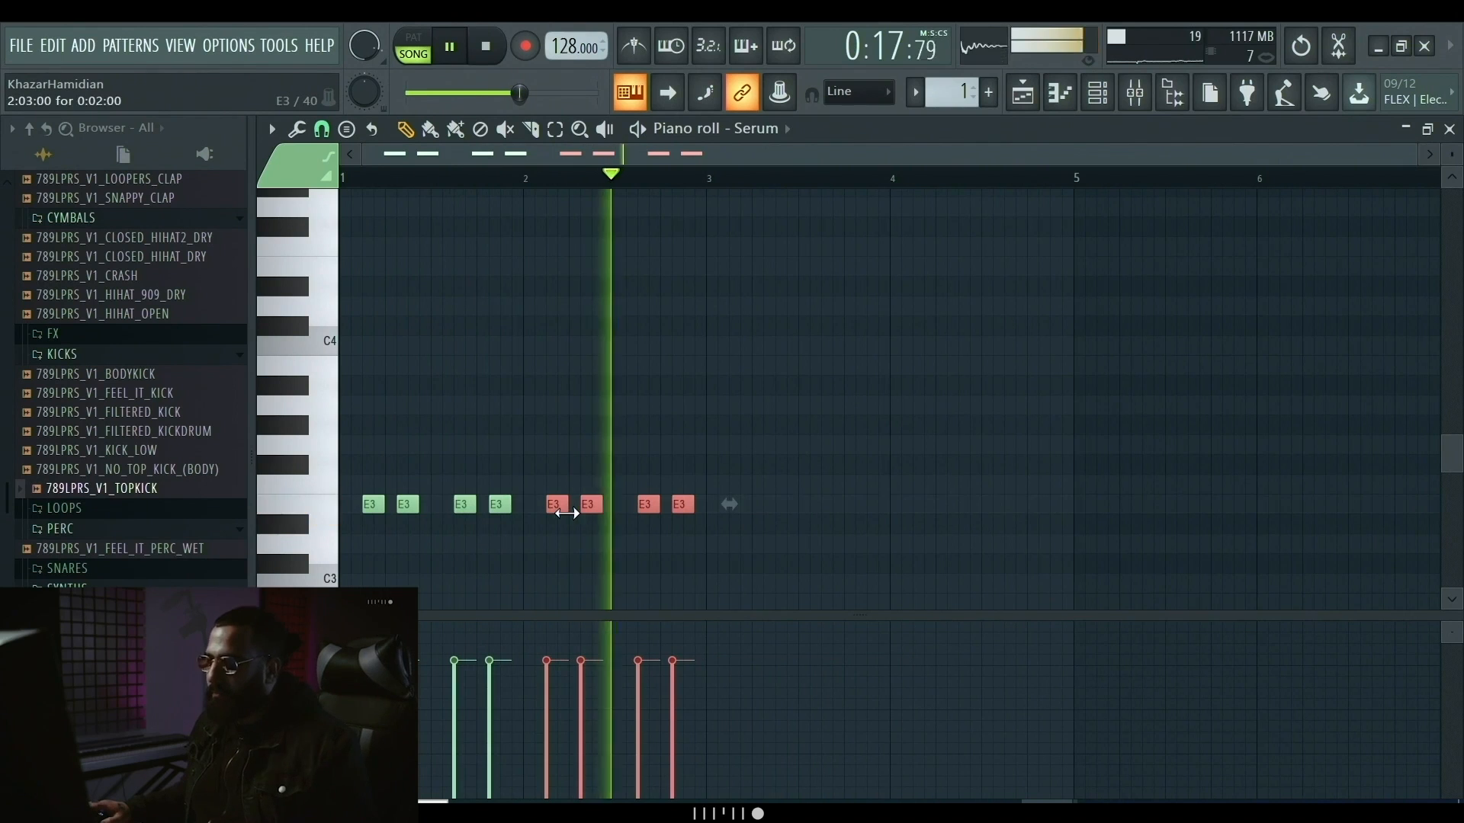
mouse_move(736, 492)
left_mouse_down()
mouse_move(365, 508)
mouse_move(919, 512)
mouse_move(725, 506)
mouse_move(737, 505)
left_mouse_up()
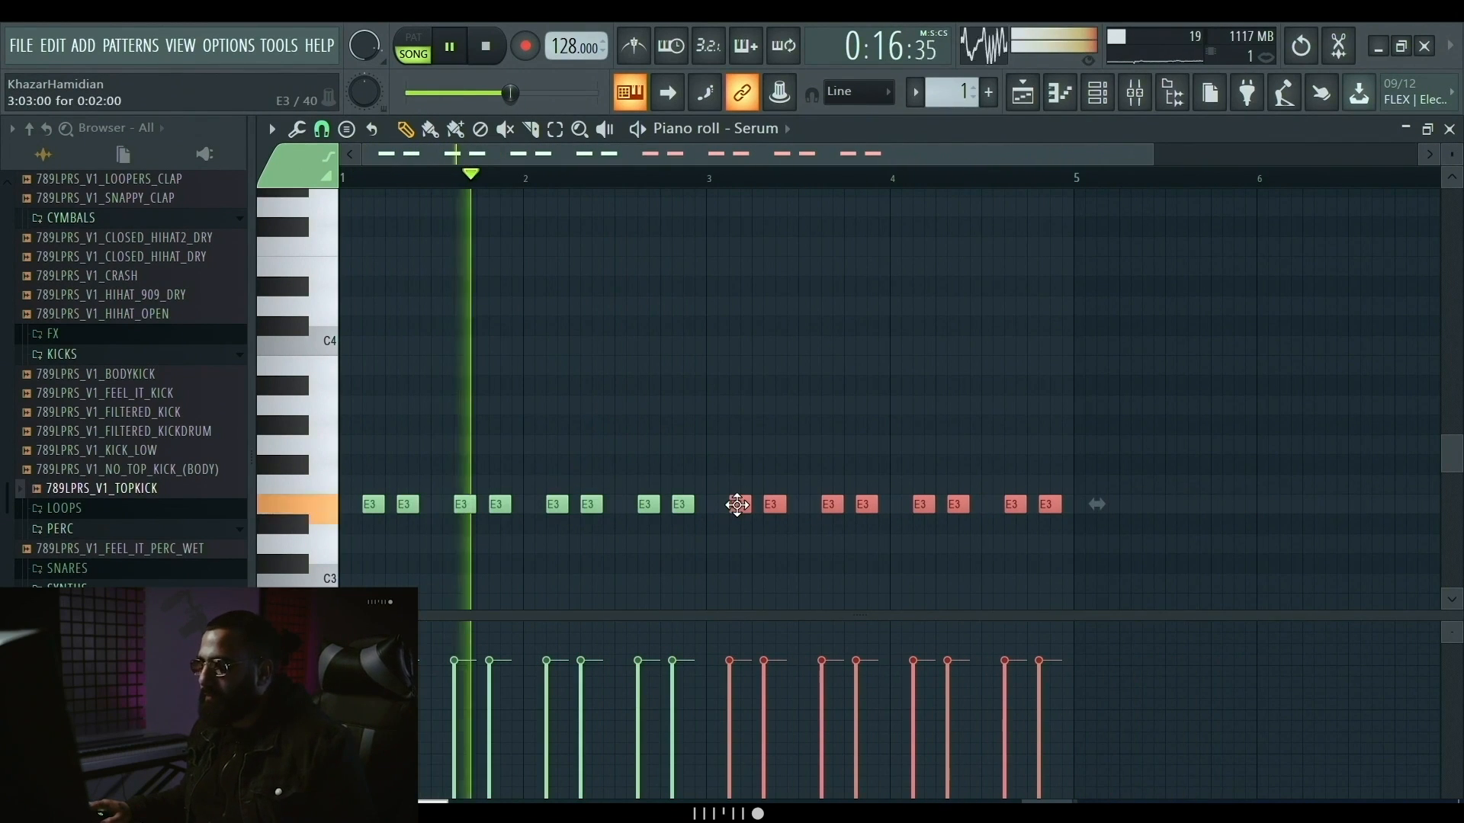
- Select all the E3 bass notes and resize them together to a length of 0:02:19
left_click(536, 560, "ctrl")
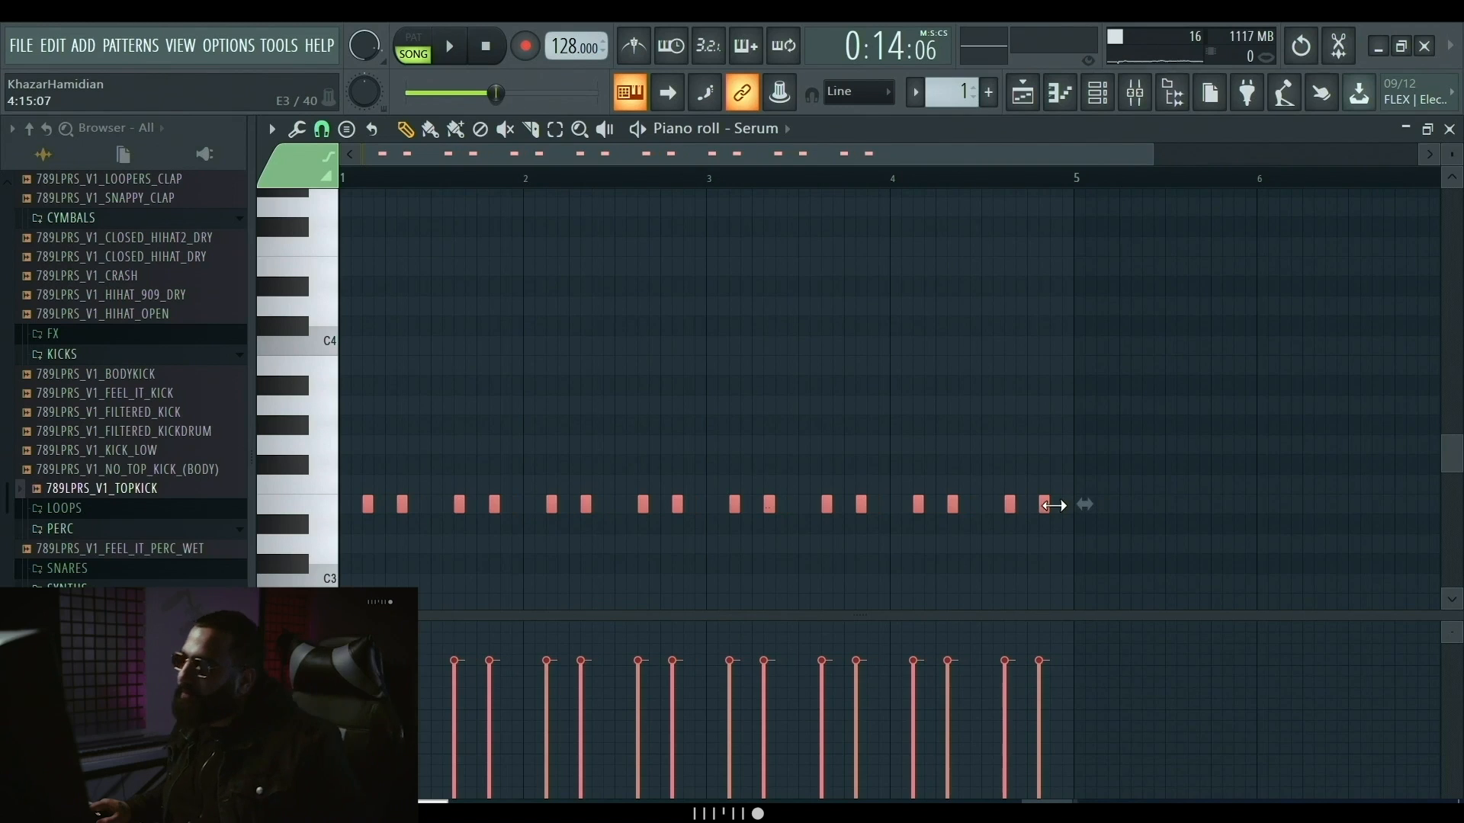
key("space")
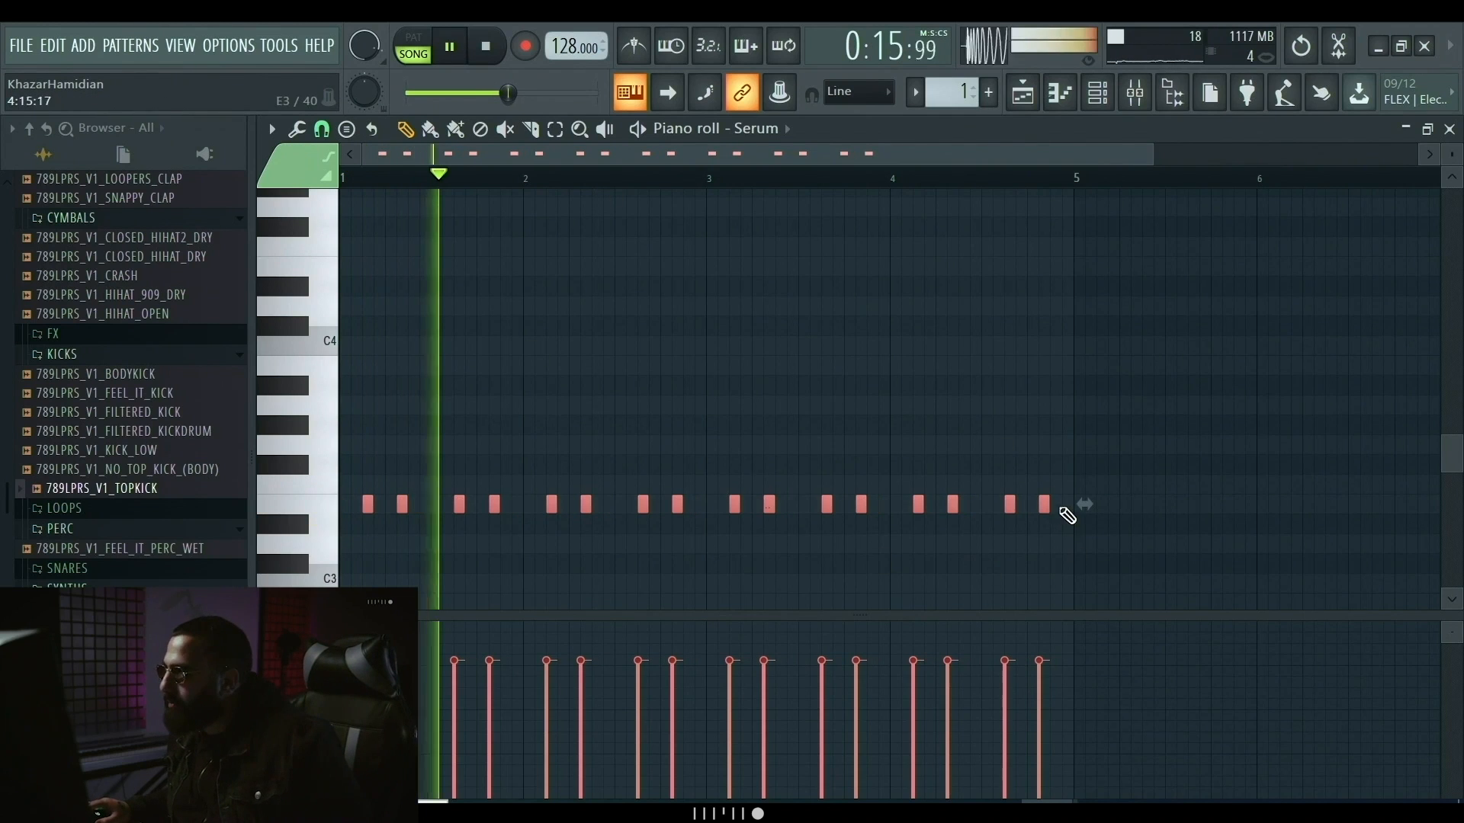
left_click_drag(1048, 504, 1075, 504)
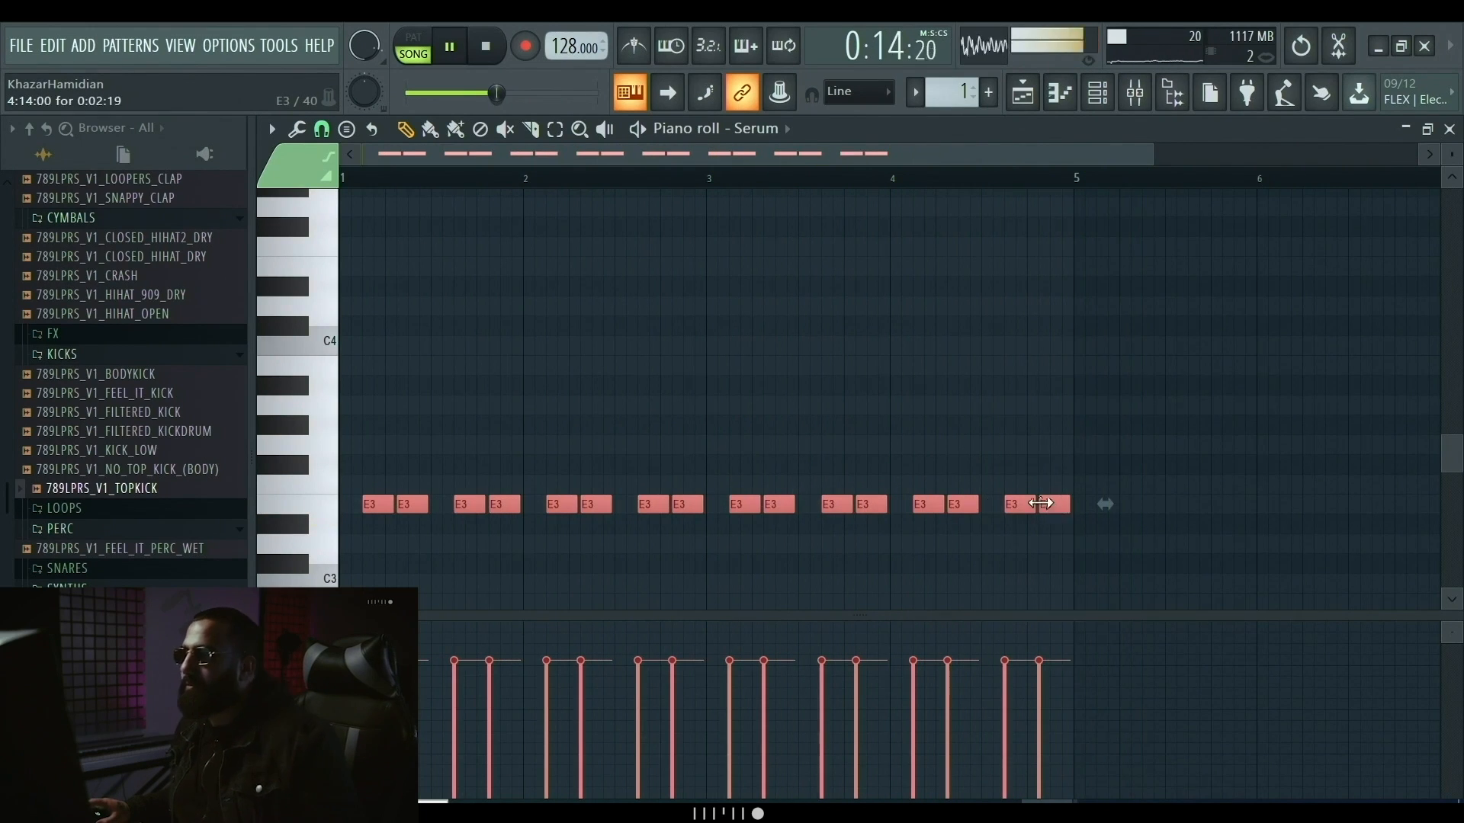
- Adjust Serum's filter cutoff to 136 Hz during playback, and stop playback
key("F7")
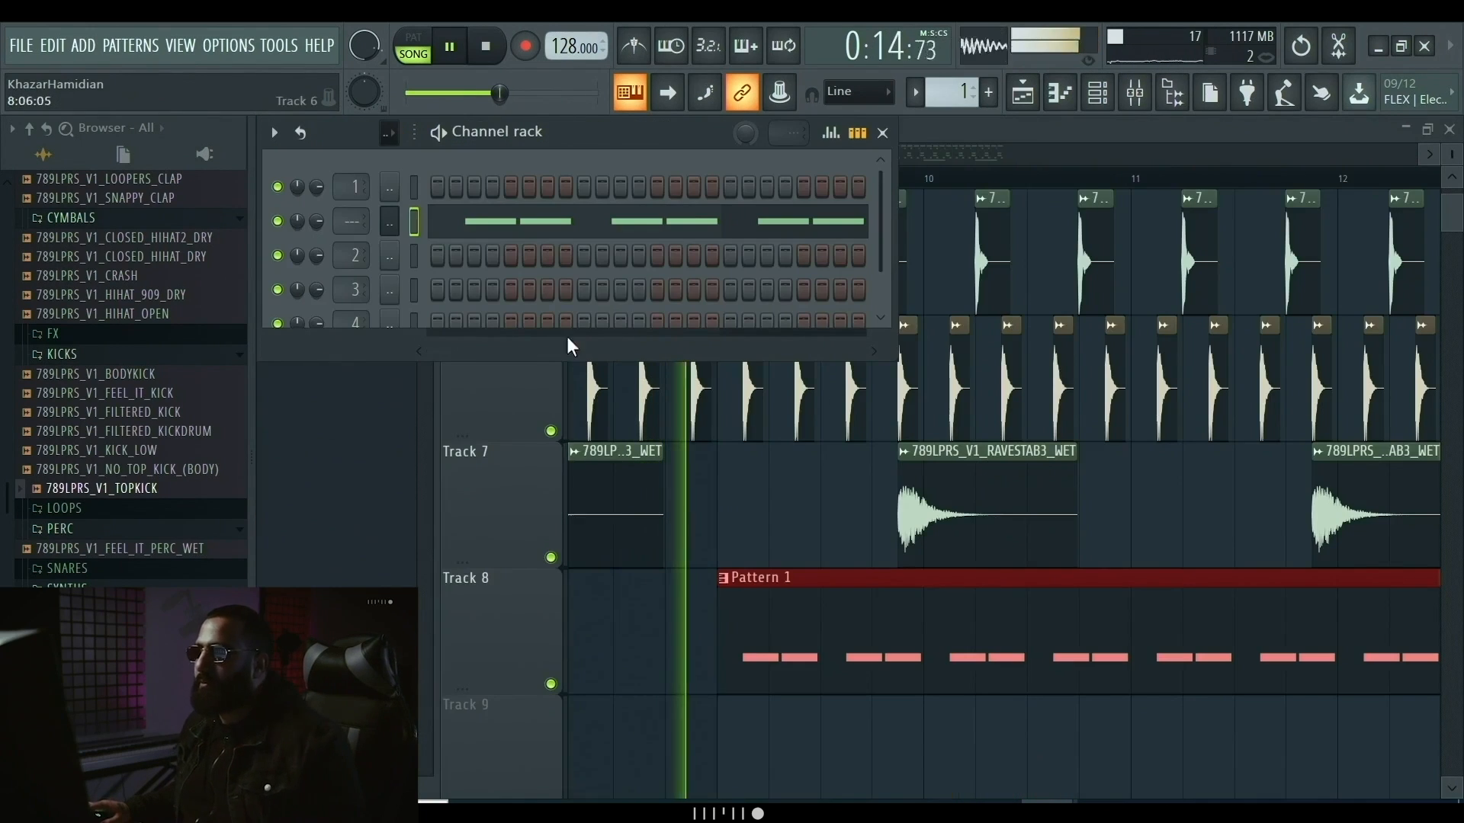
left_click(355, 221)
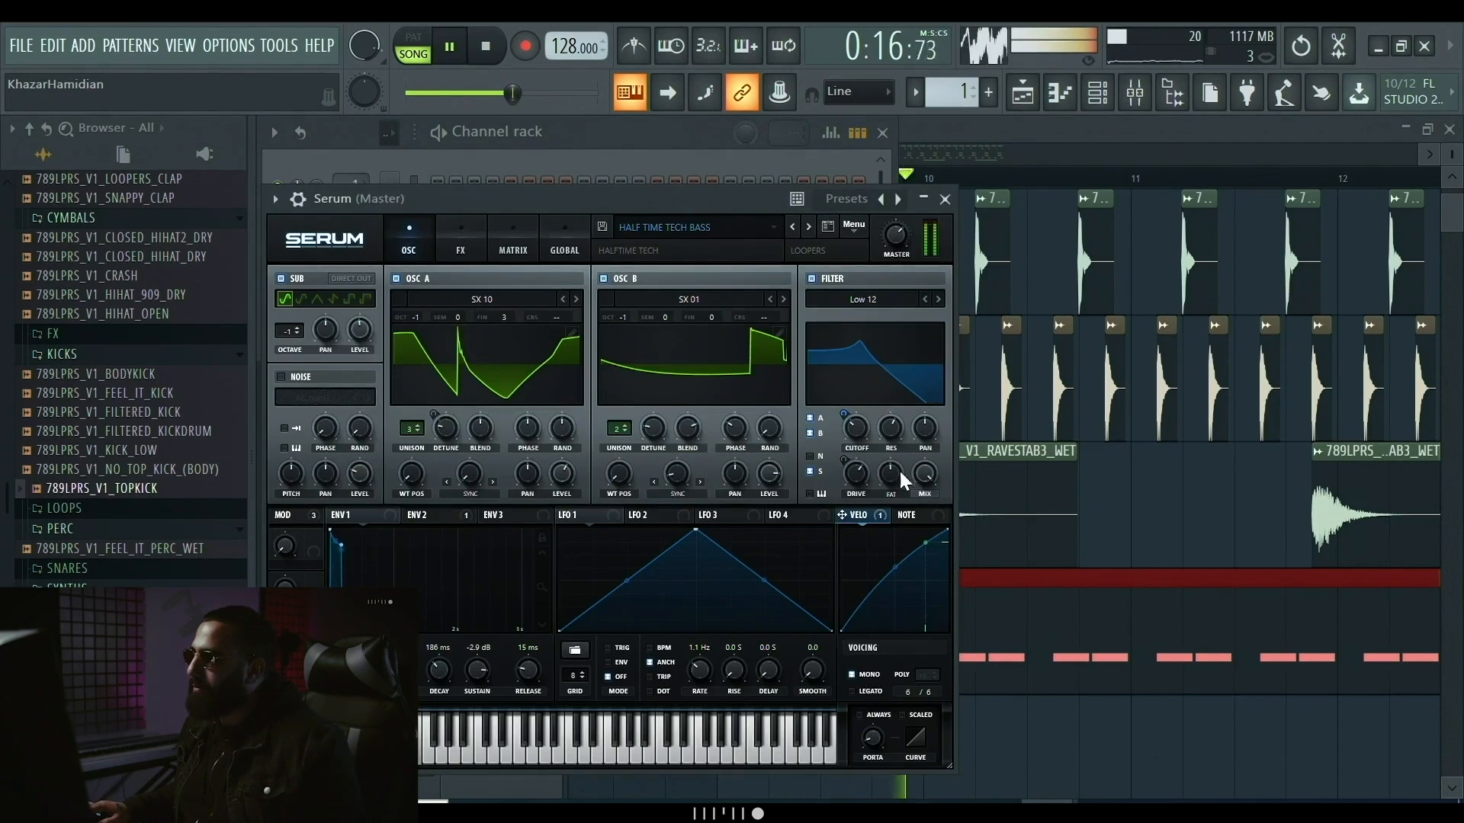
left_click_drag(856, 428, 860, 418)
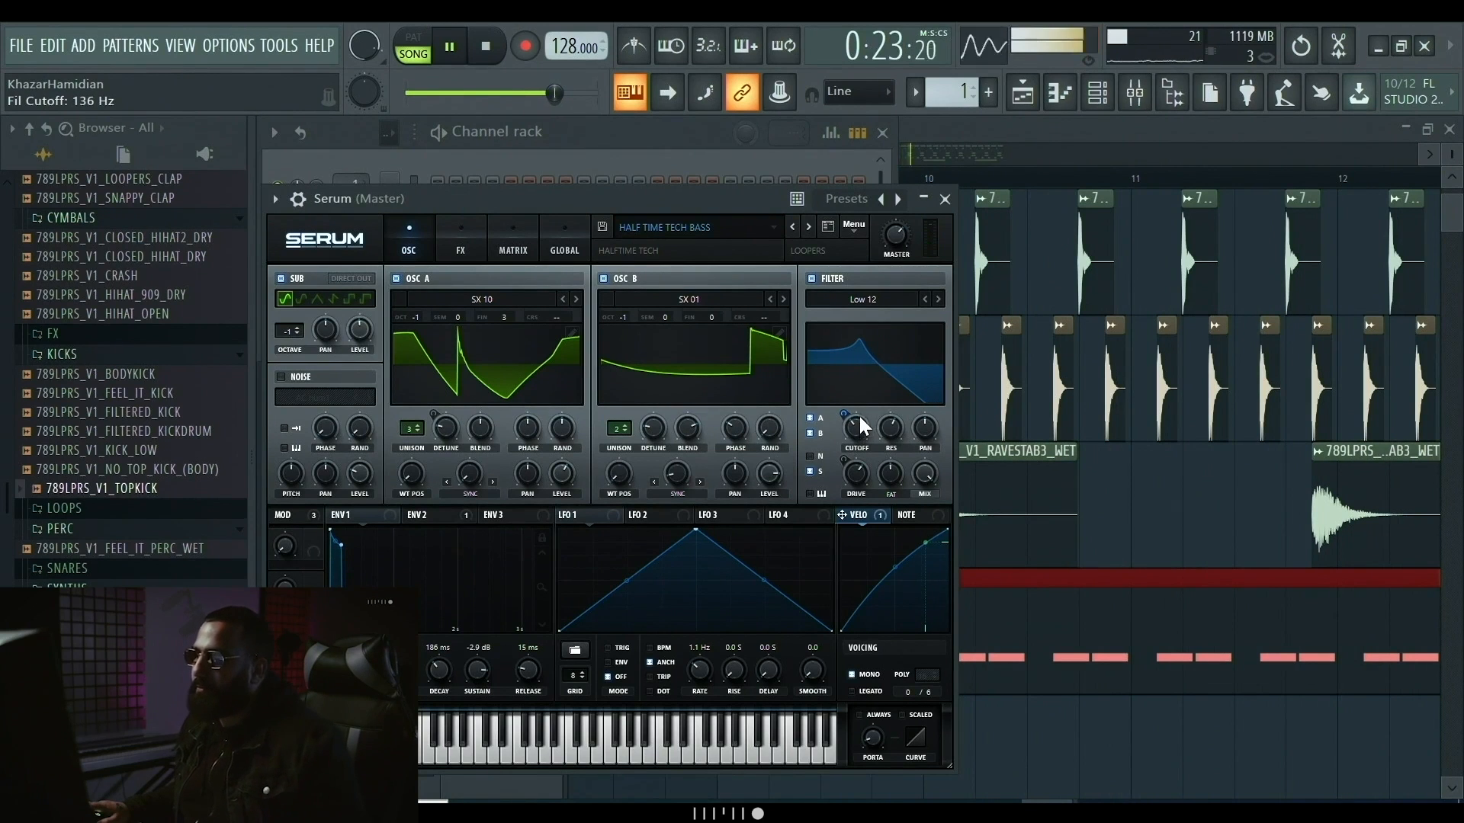
left_click(583, 160)
key("space")
- Route the Serum channel to mixer insert 8
left_click(387, 221)
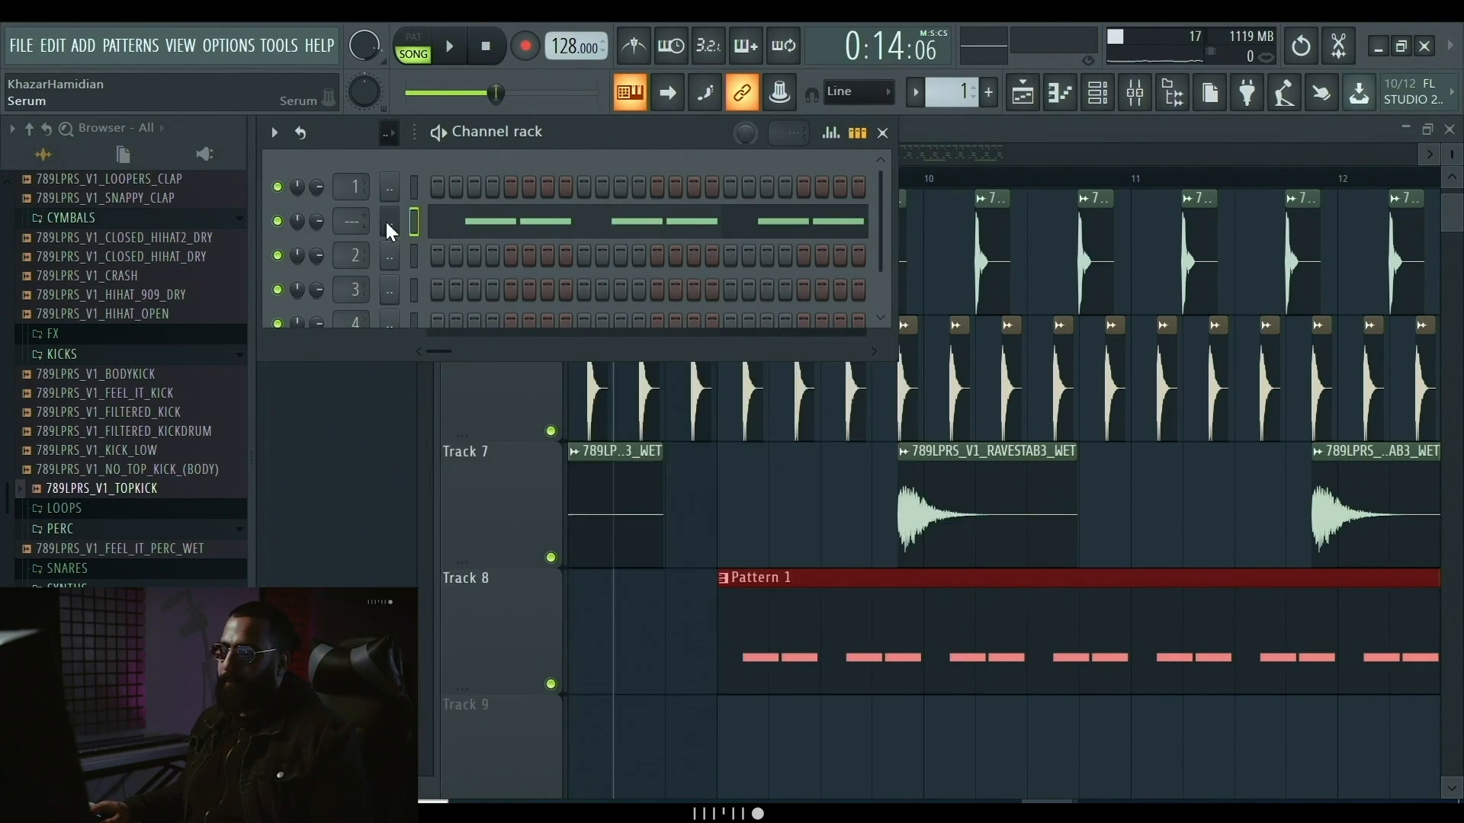
left_click(387, 221)
left_click(298, 199)
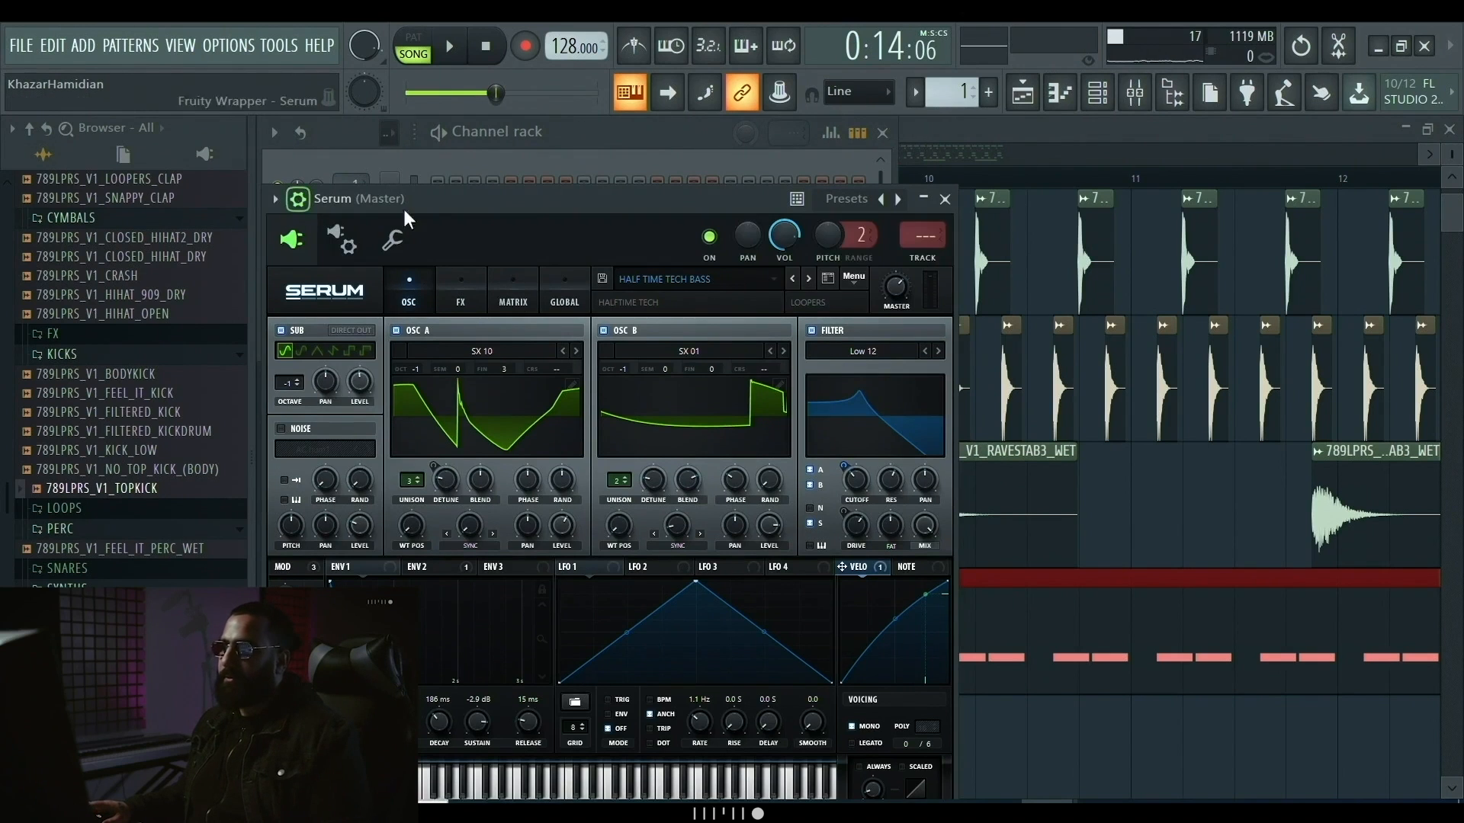
double_click(921, 240)
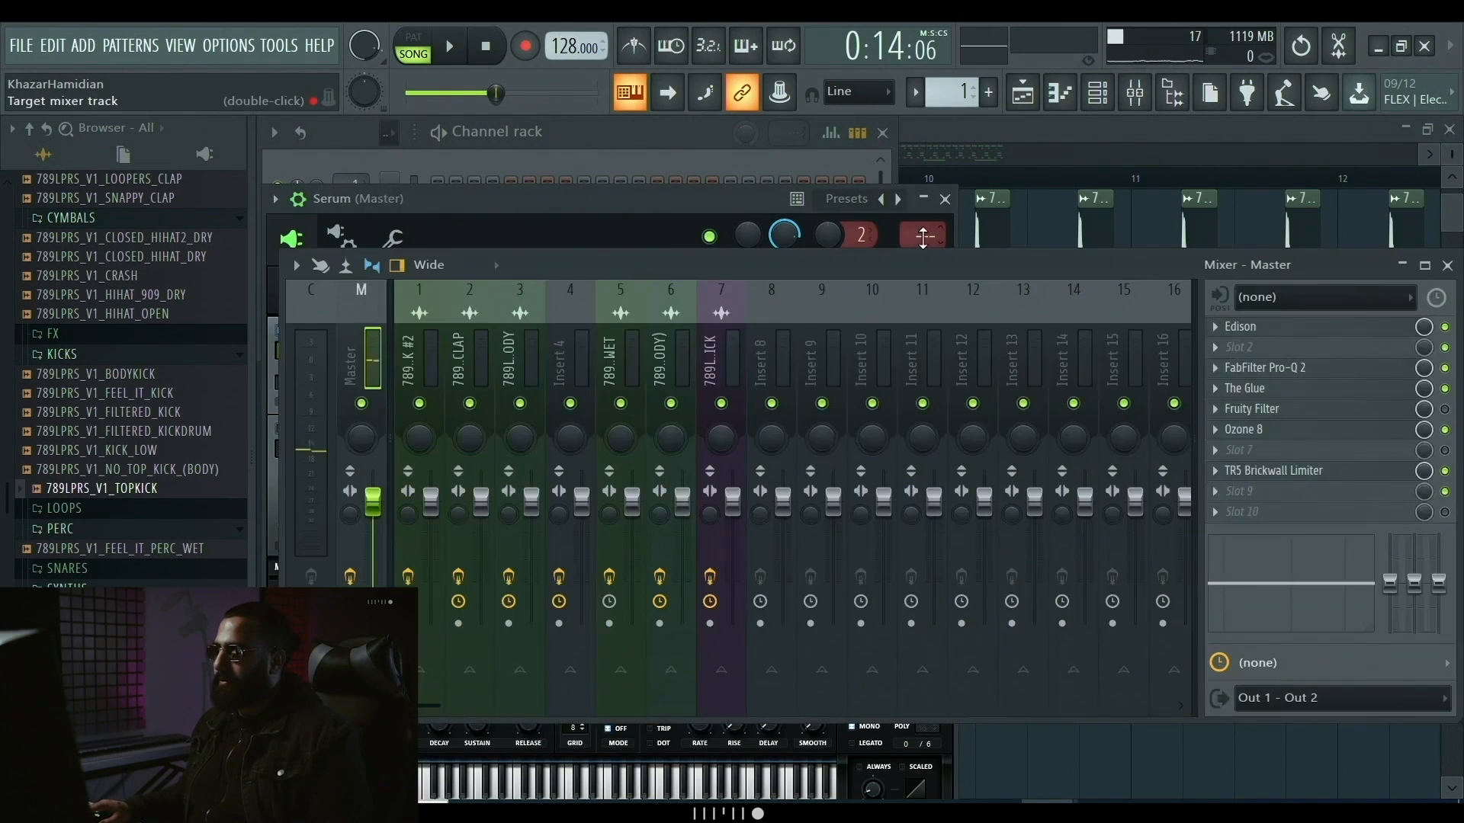
left_click(765, 358)
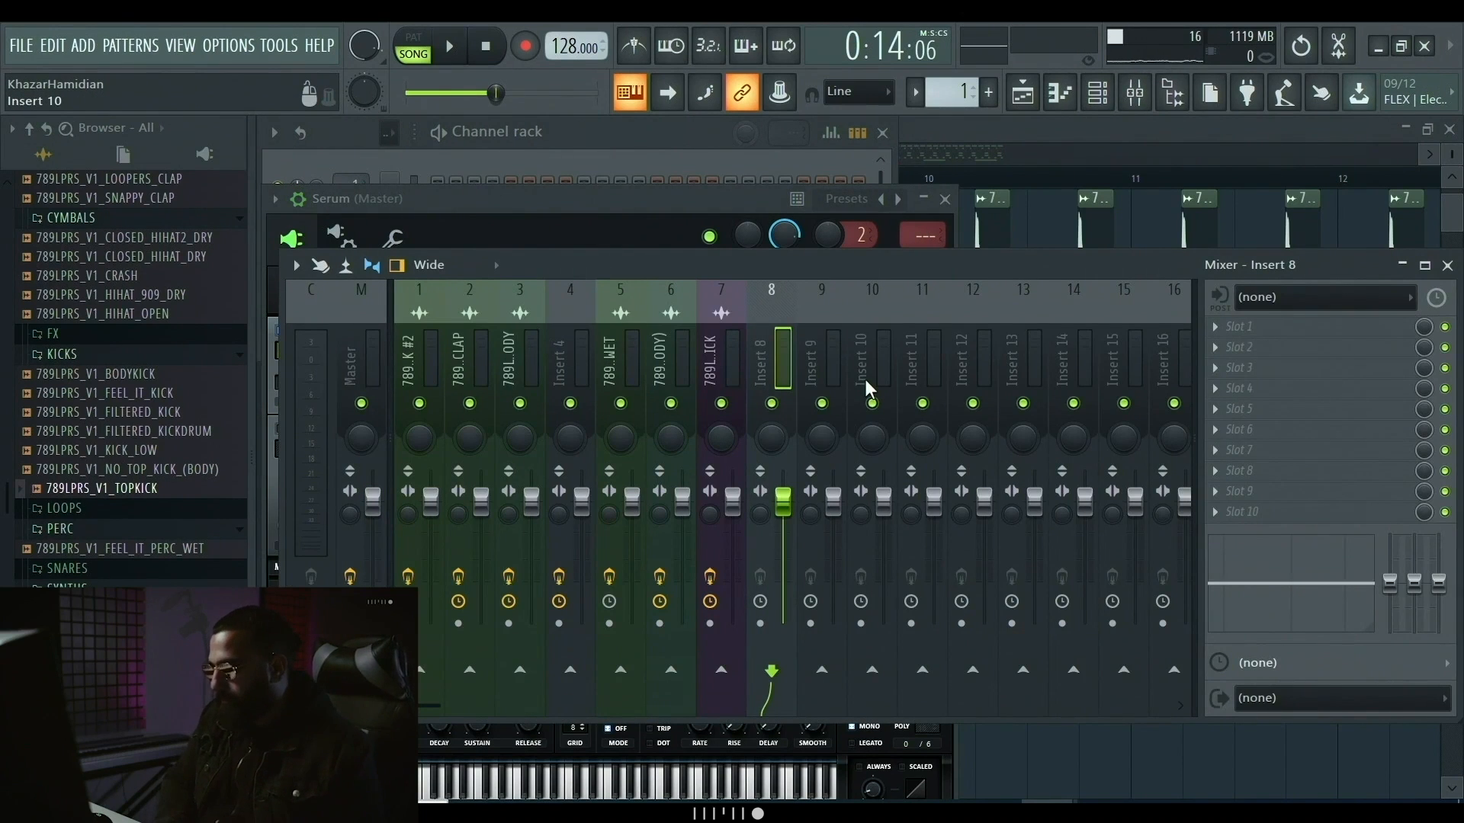
key("ctrl+l")
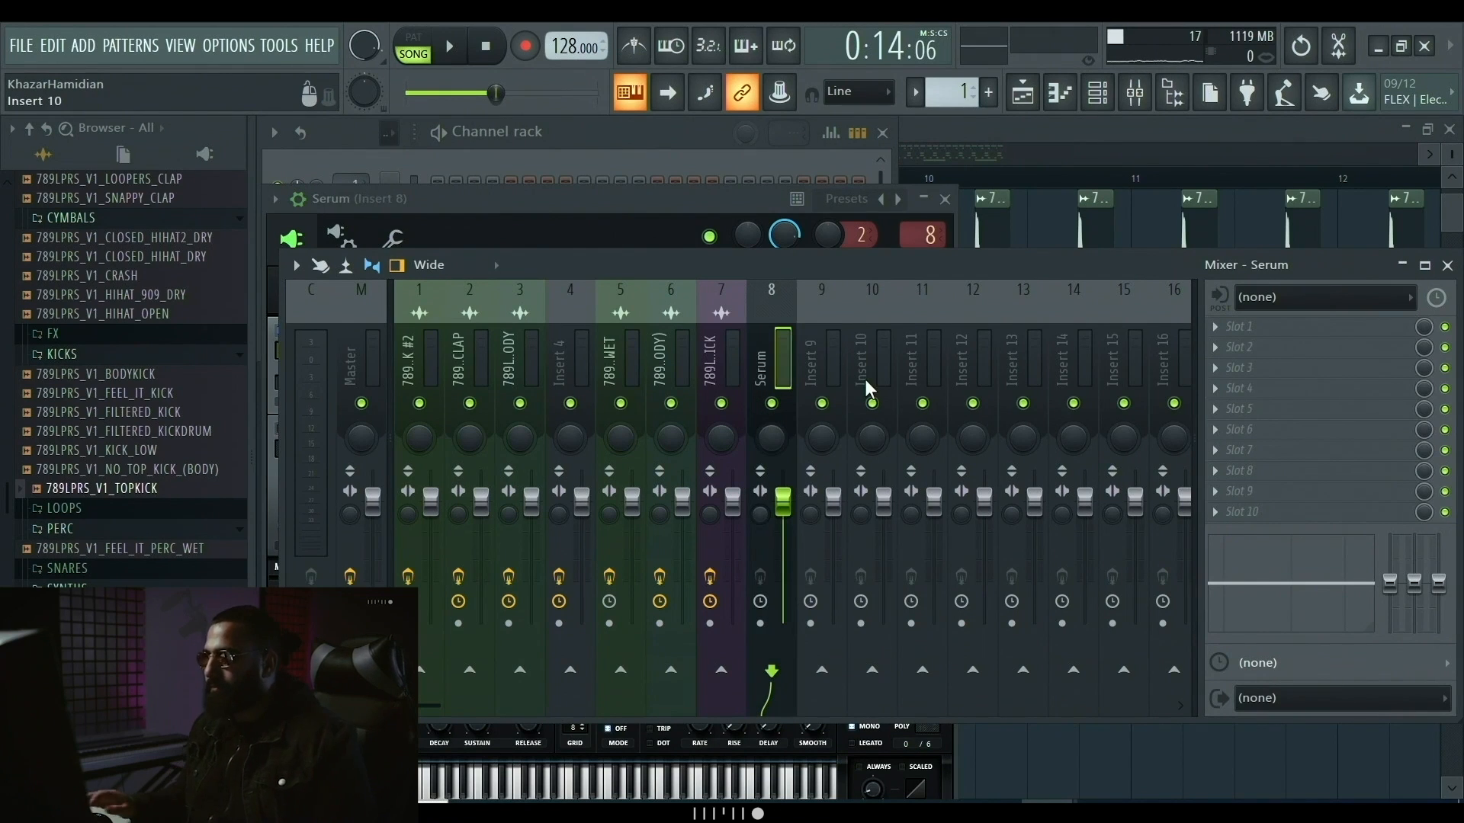
- Load Kickstart into slot 8 of the Serum mixer track, choose the first curve in its second row of shapes, and start playback
left_click(1277, 427)
left_click(1033, 273)
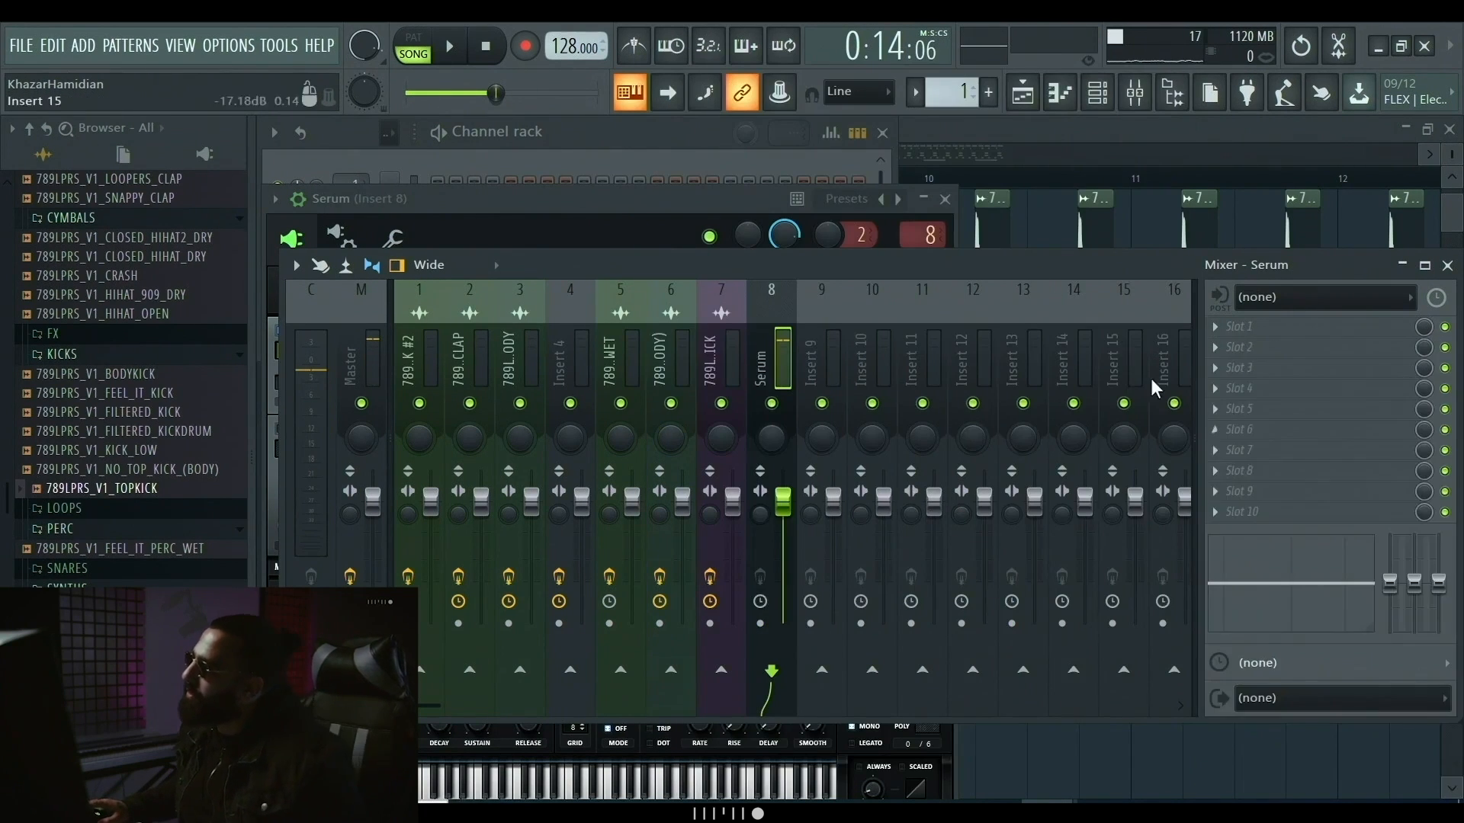
left_click(1189, 472)
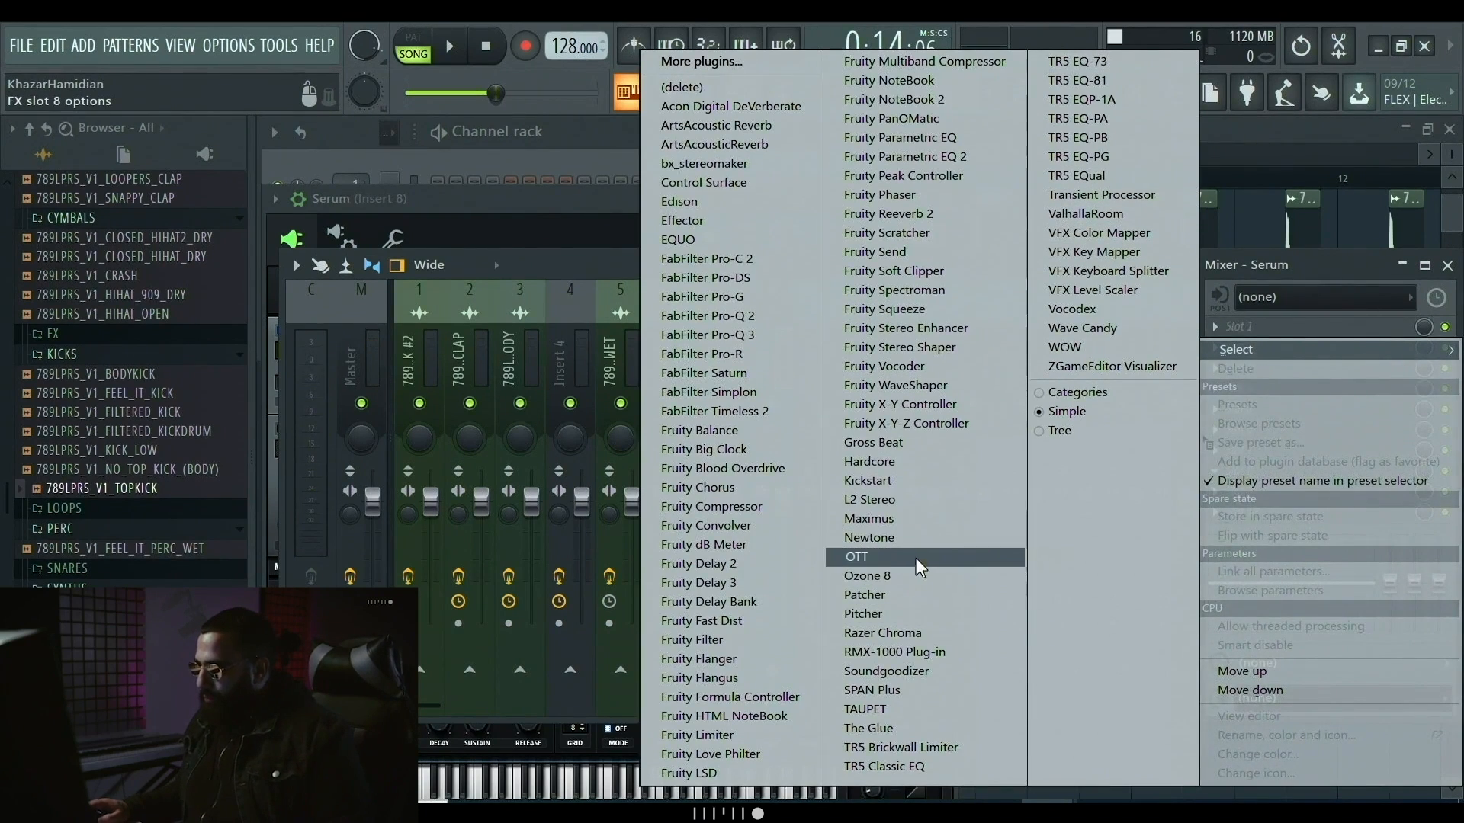
left_click(900, 479)
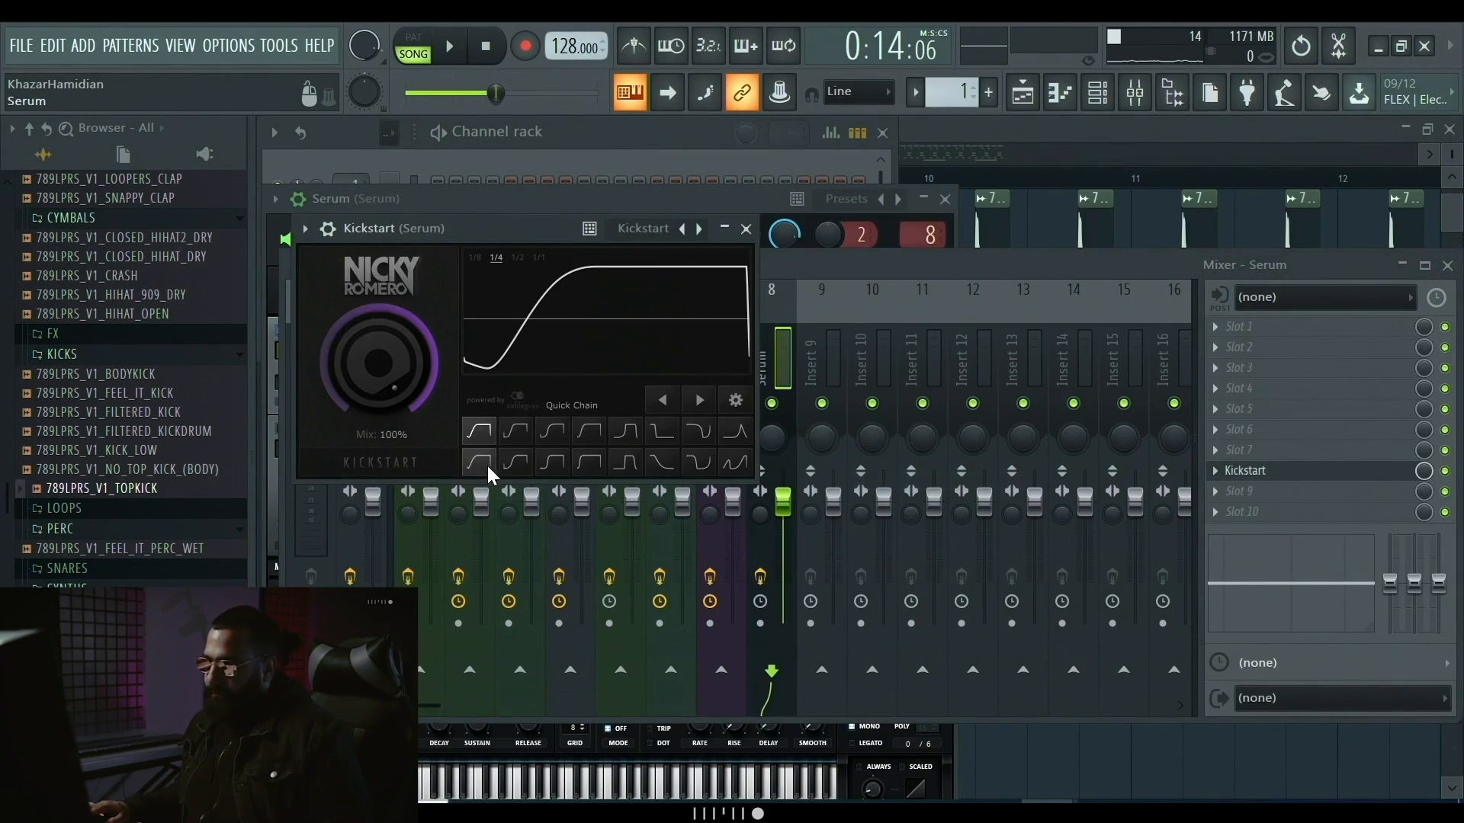
left_click(489, 469)
key("space")
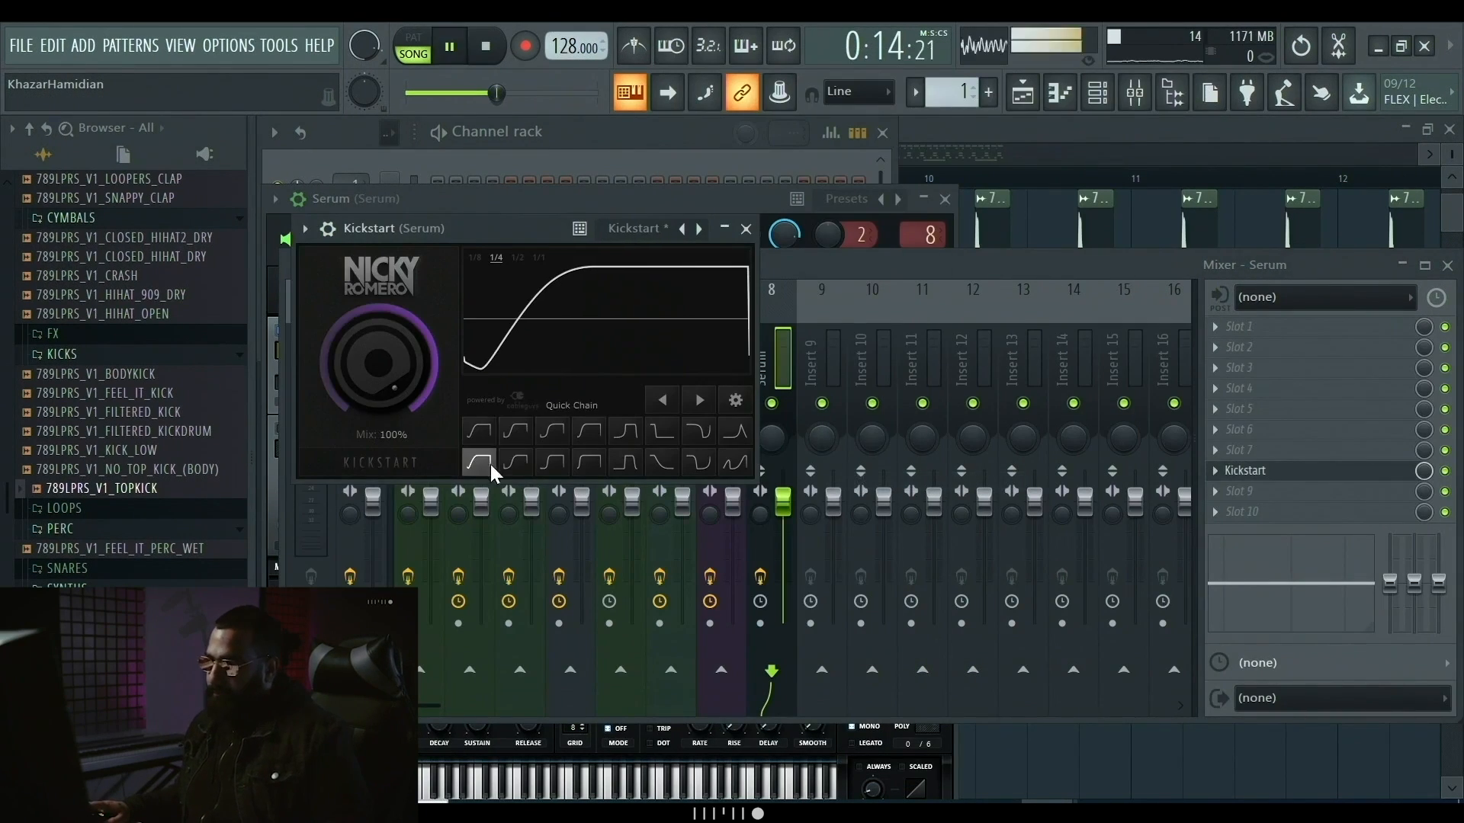
- Load L2 Stereo into slot 7 of the Serum mixer track, with the threshold at -3.4 dB and the out ceiling at -7.2 dB
left_click(1249, 450)
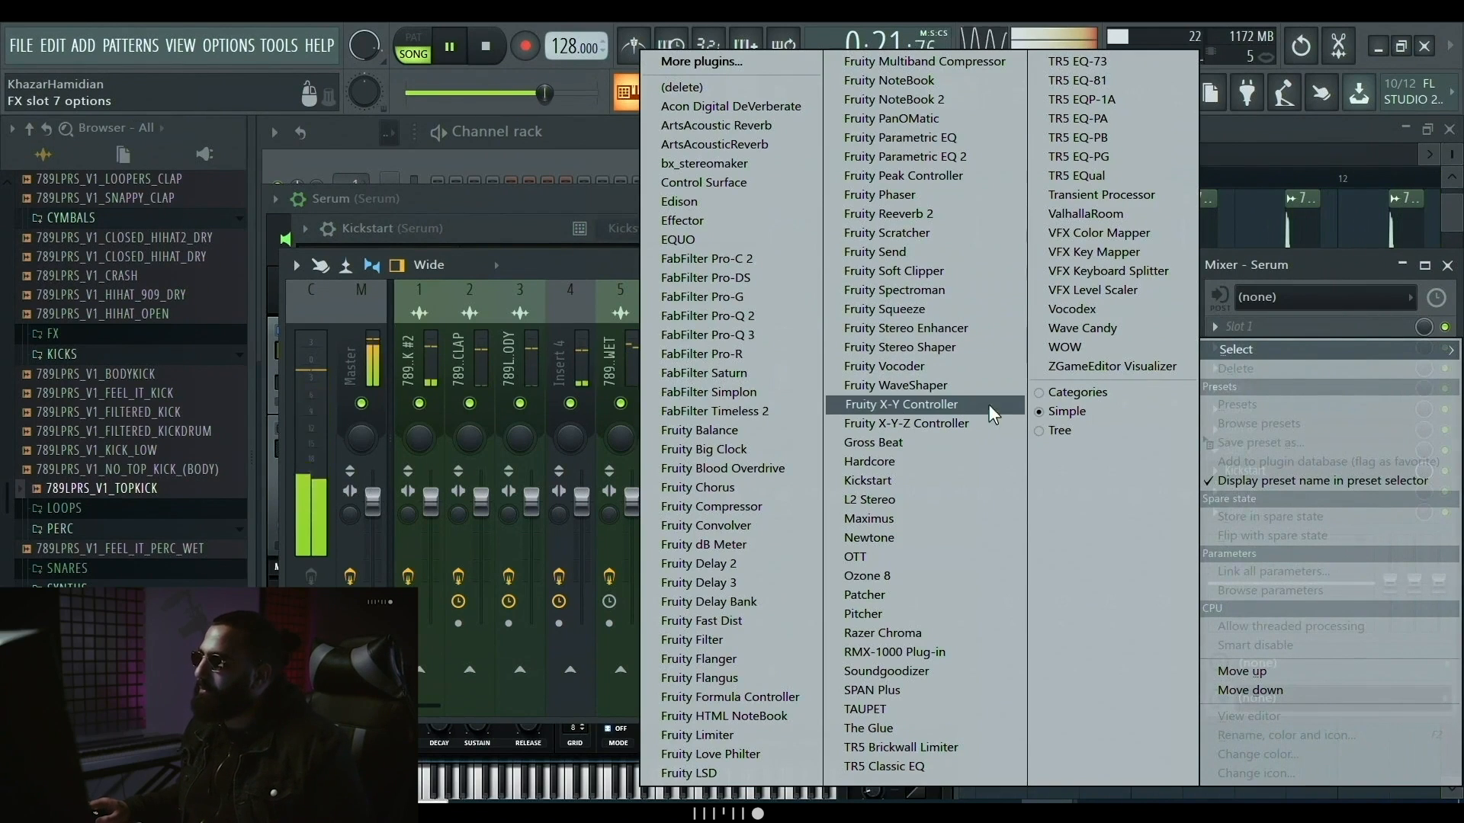
left_click(932, 496)
left_click_drag(324, 293, 324, 305)
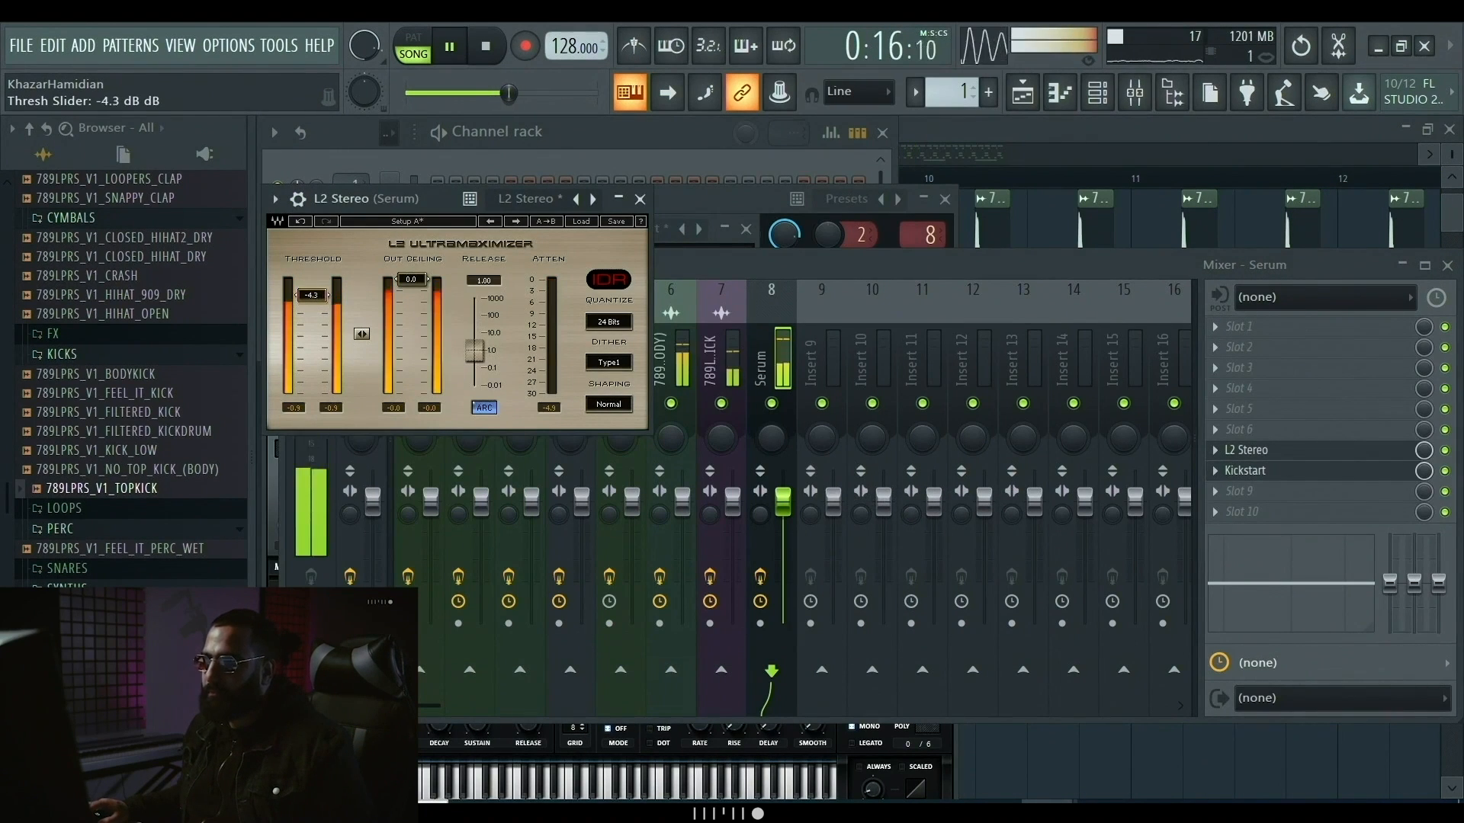
left_click_drag(411, 279, 411, 305)
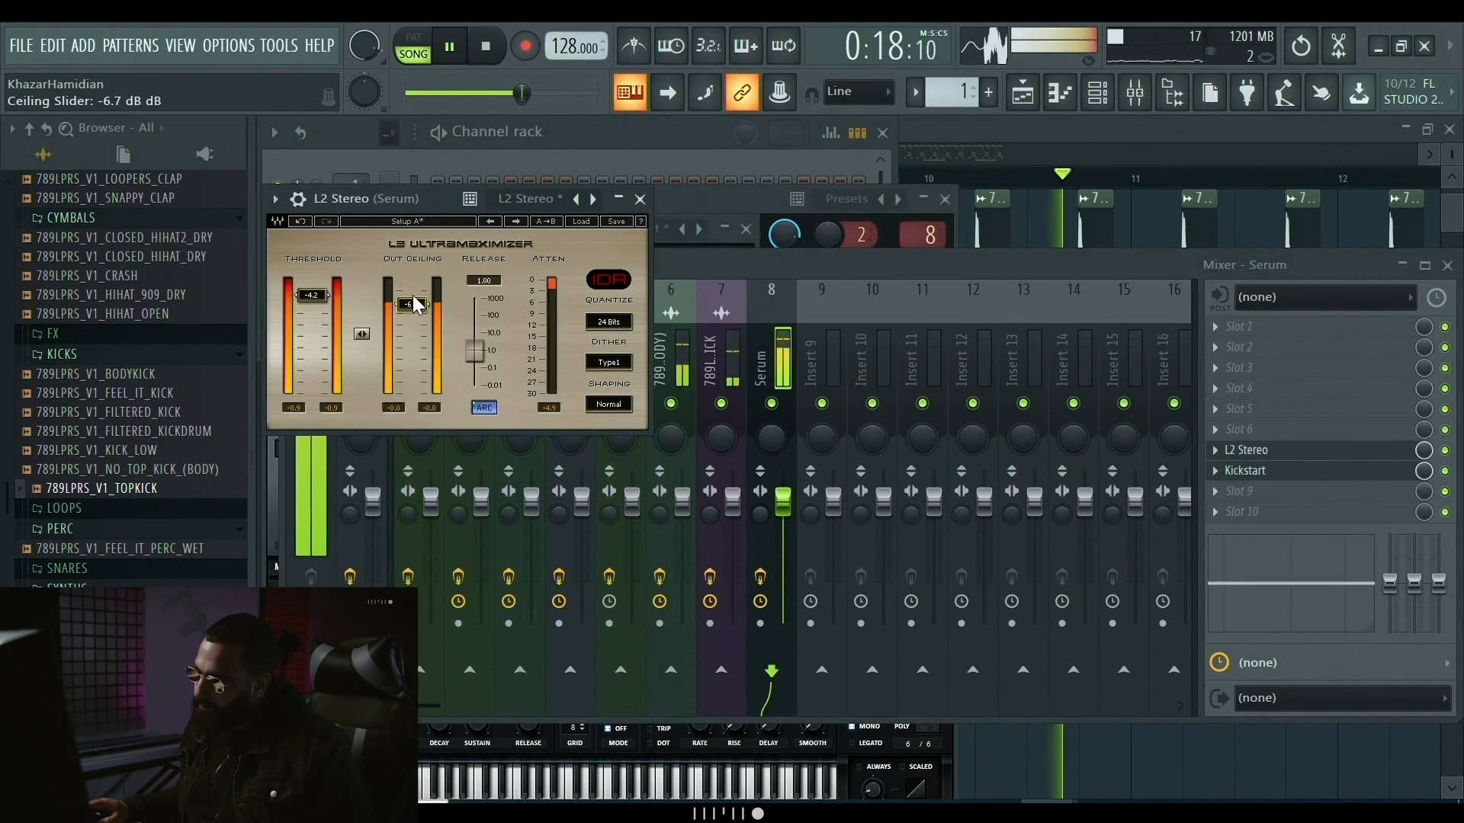
left_click_drag(317, 284, 316, 280)
left_click_drag(411, 302, 411, 304)
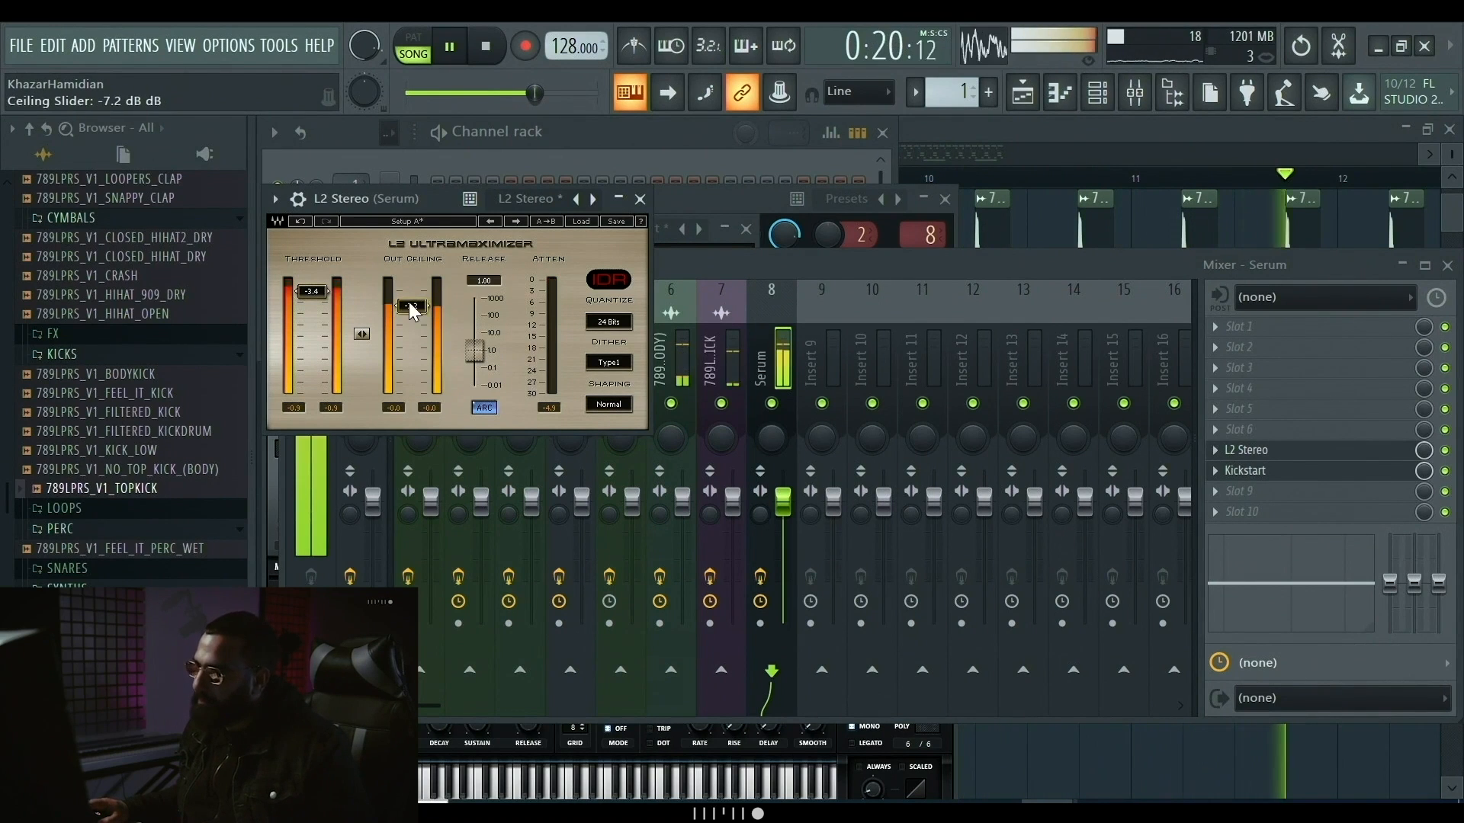
left_click(1250, 369)
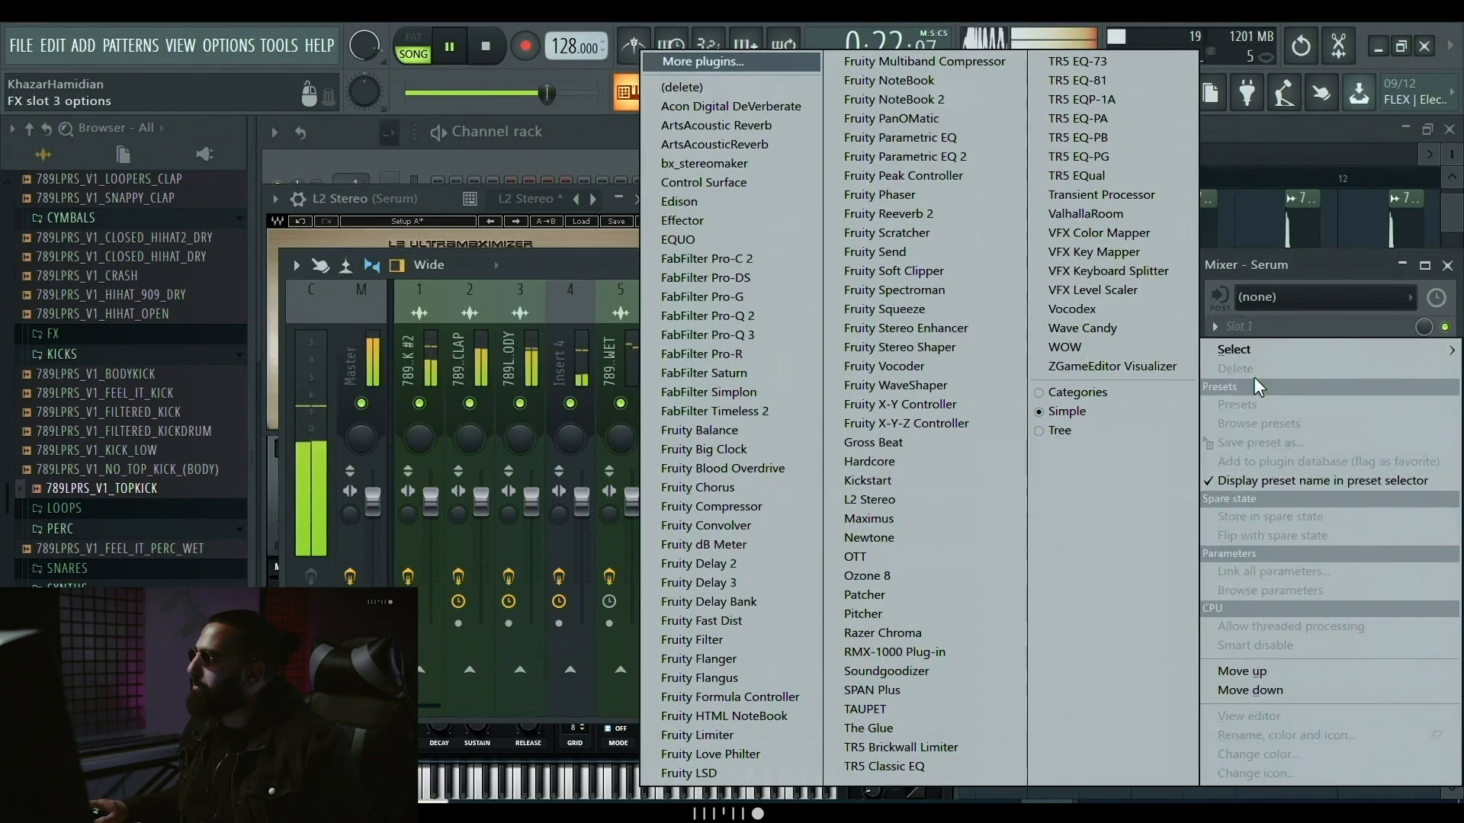
left_click(553, 268)
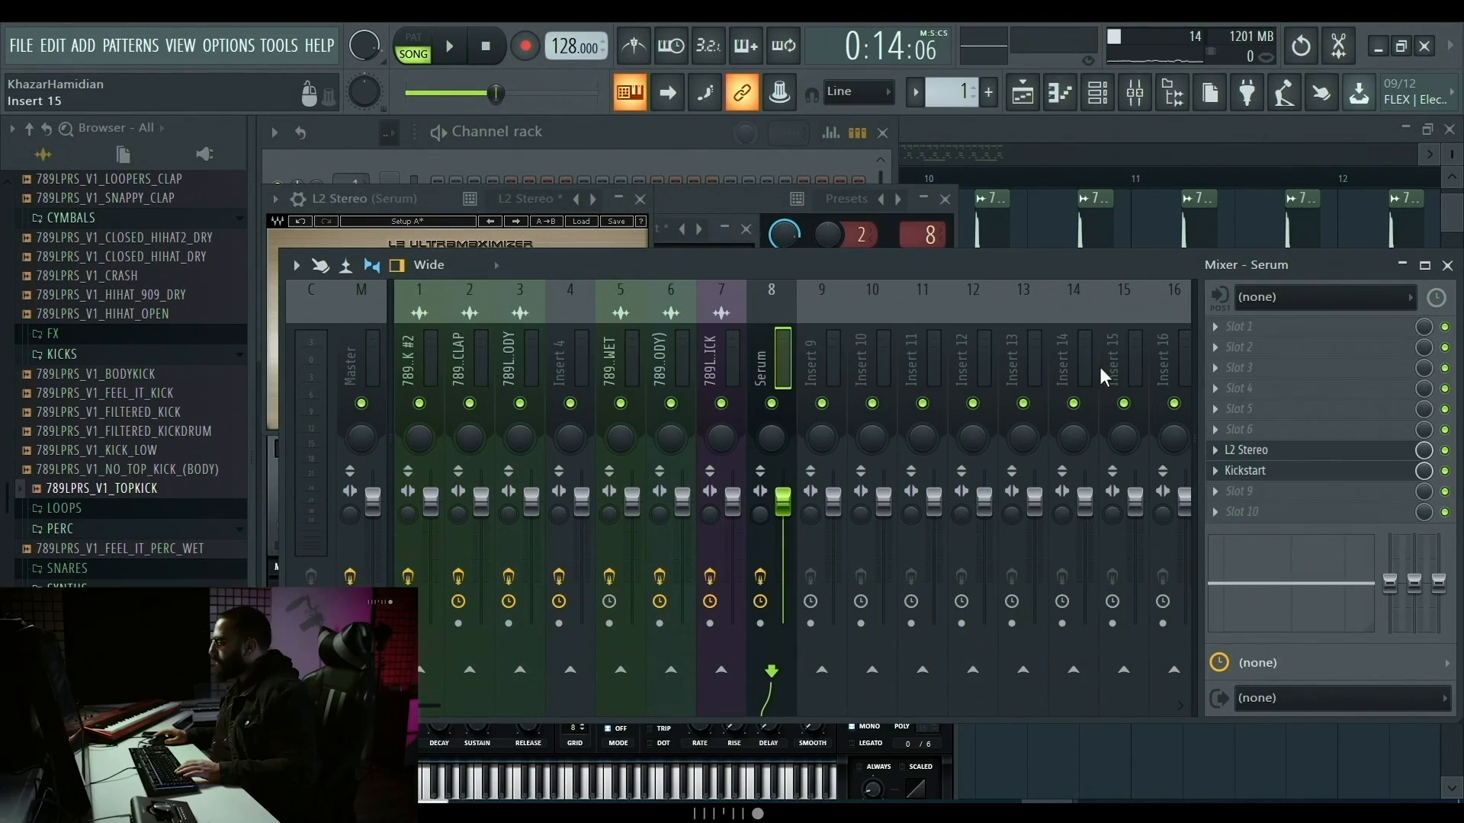
left_click(1288, 468)
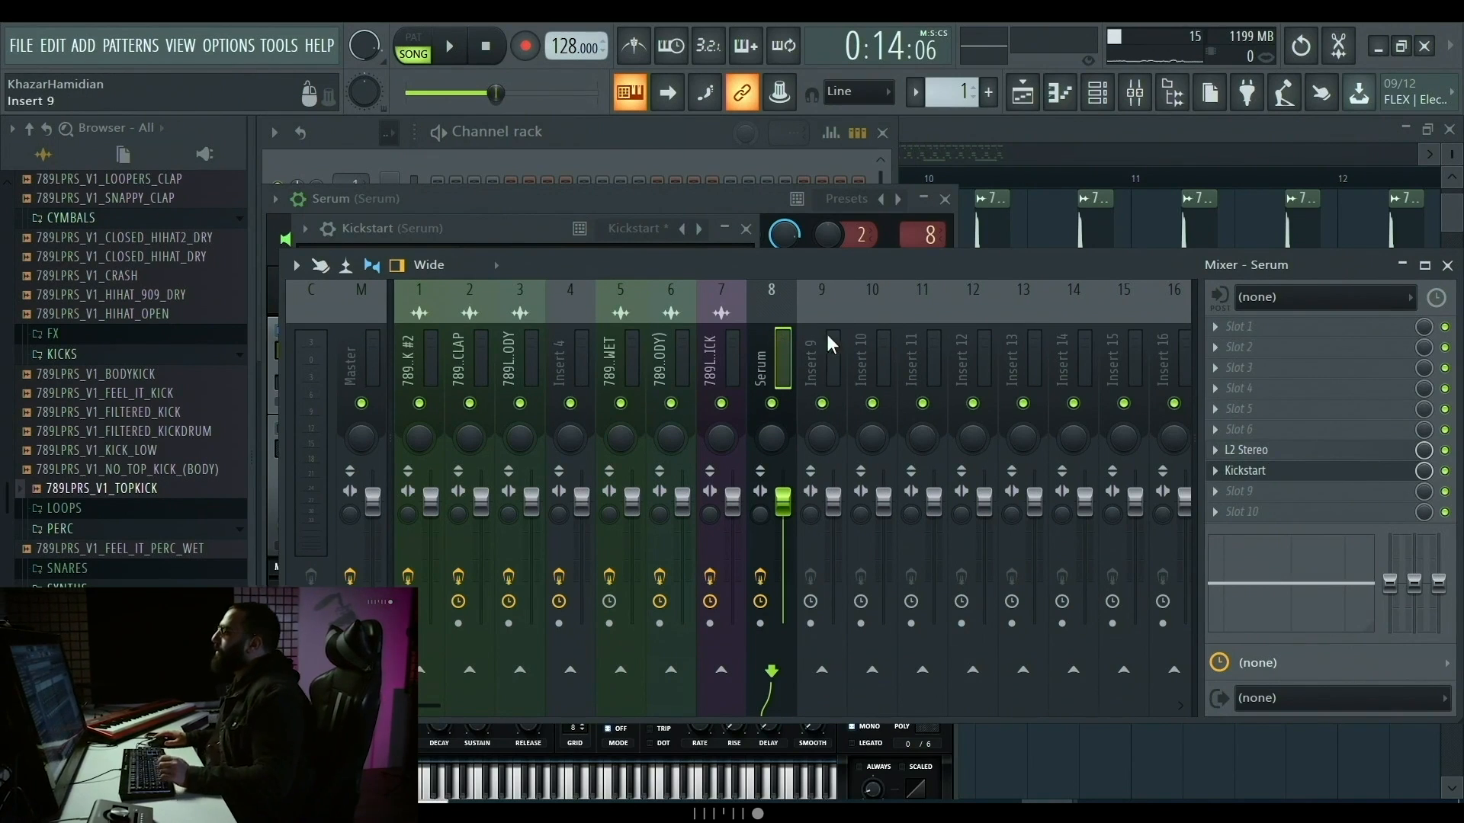
- Load FabFilter Pro-Q 3 into slot 2 of the Serum track and add a bell band boosting +5.09 dB at 432.19 Hz
left_click(1290, 357)
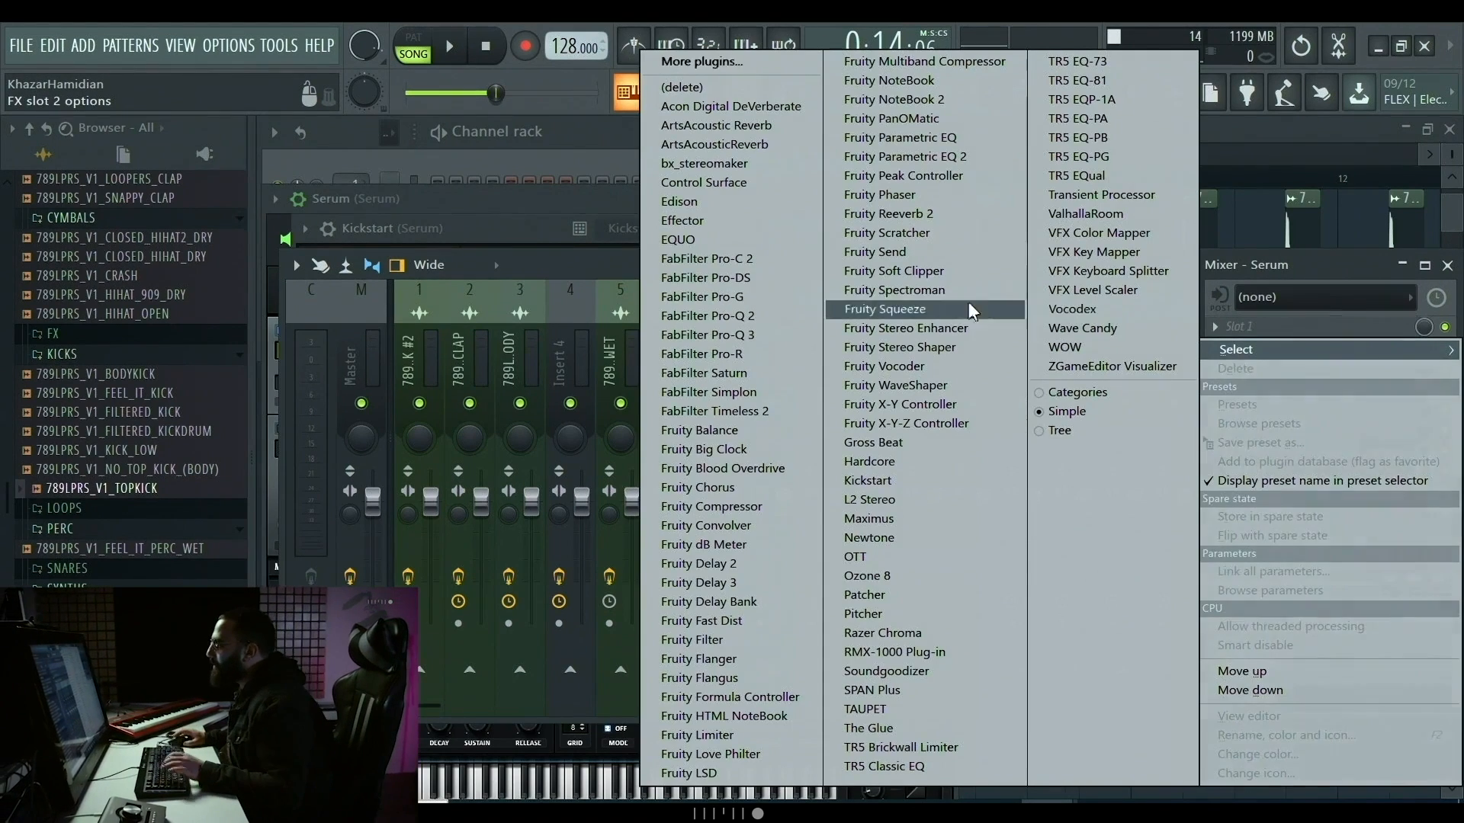
left_click(767, 339)
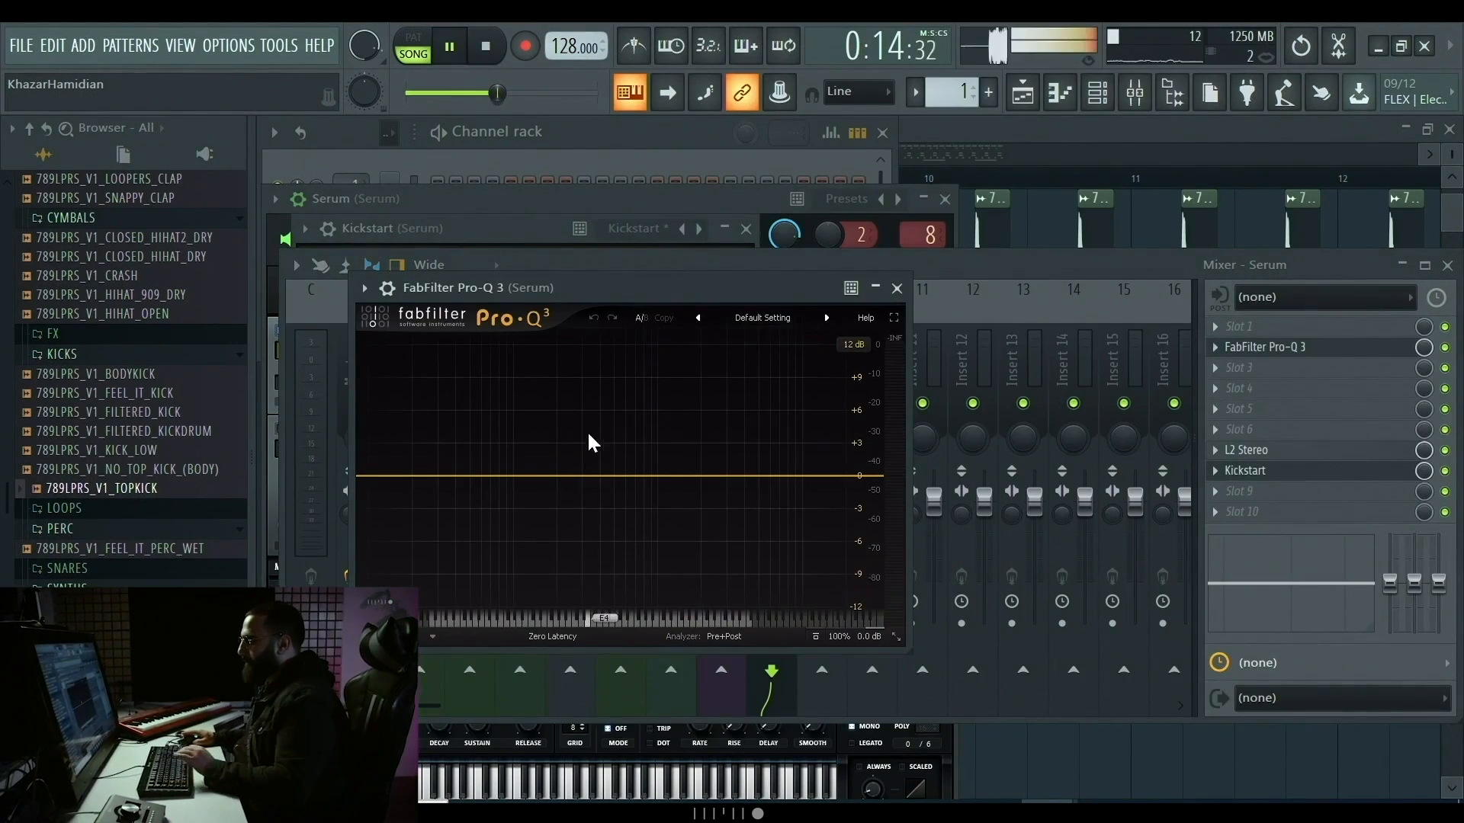
double_click(536, 406)
left_click_drag(538, 407, 602, 428)
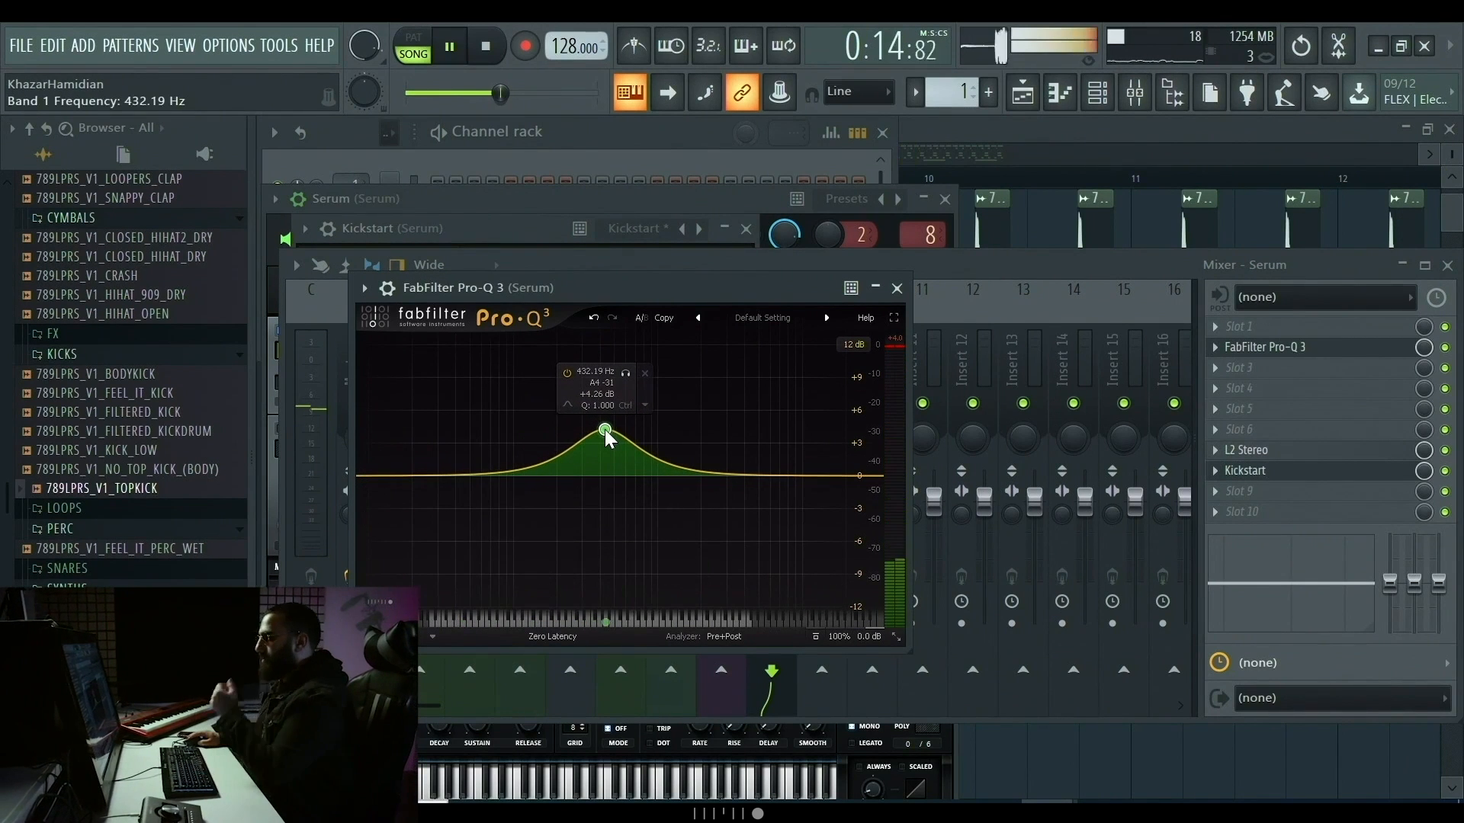
mouse_move(605, 429)
left_mouse_down()
mouse_move(598, 353)
mouse_move(577, 343)
mouse_move(648, 326)
mouse_move(600, 244)
mouse_move(539, 221)
mouse_move(548, 100)
mouse_move(636, 167)
mouse_move(594, 305)
mouse_move(601, 428)
mouse_move(602, 416)
left_mouse_up()
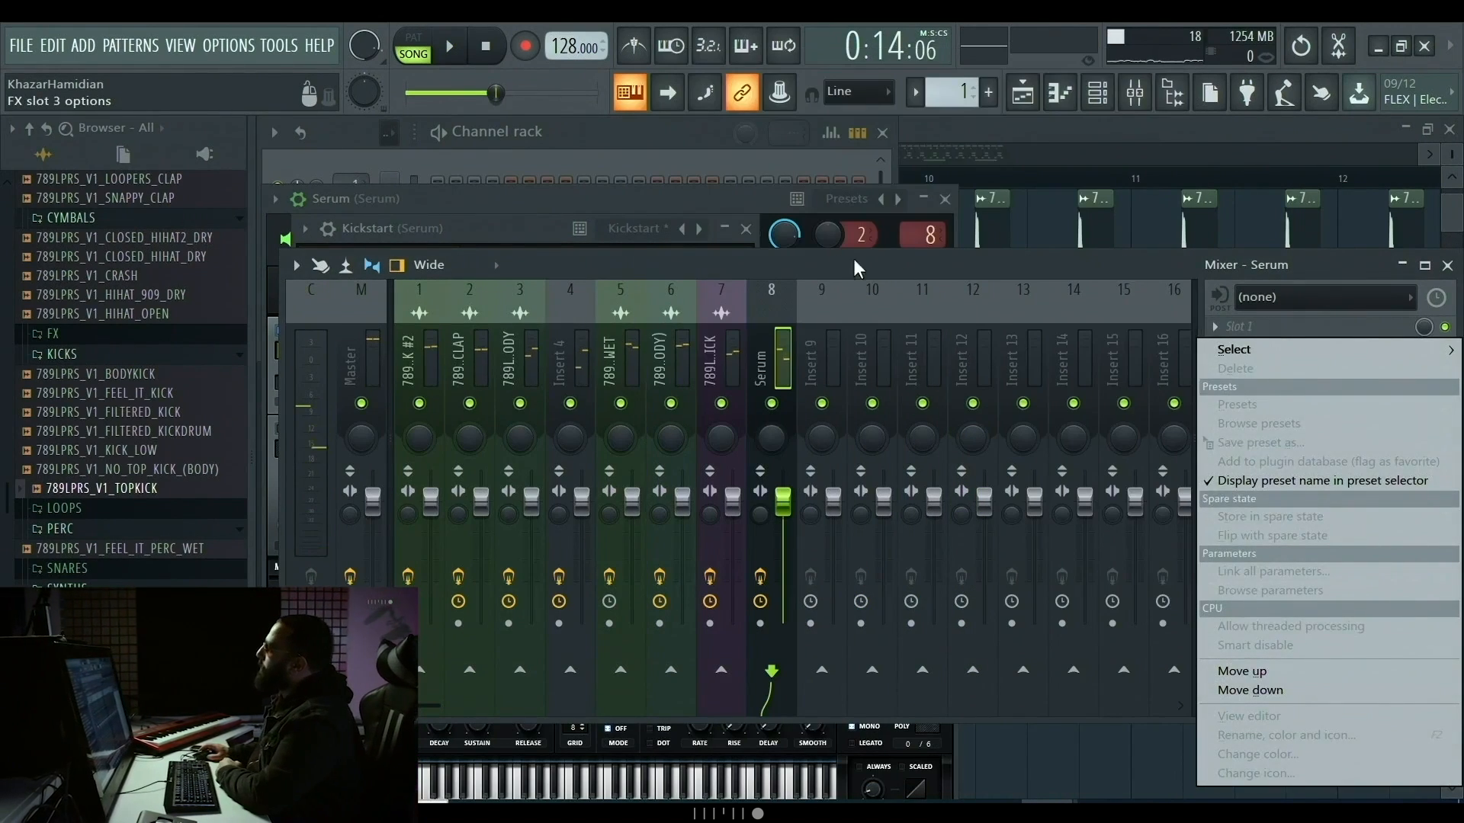
left_click(848, 264)
left_click(1234, 377)
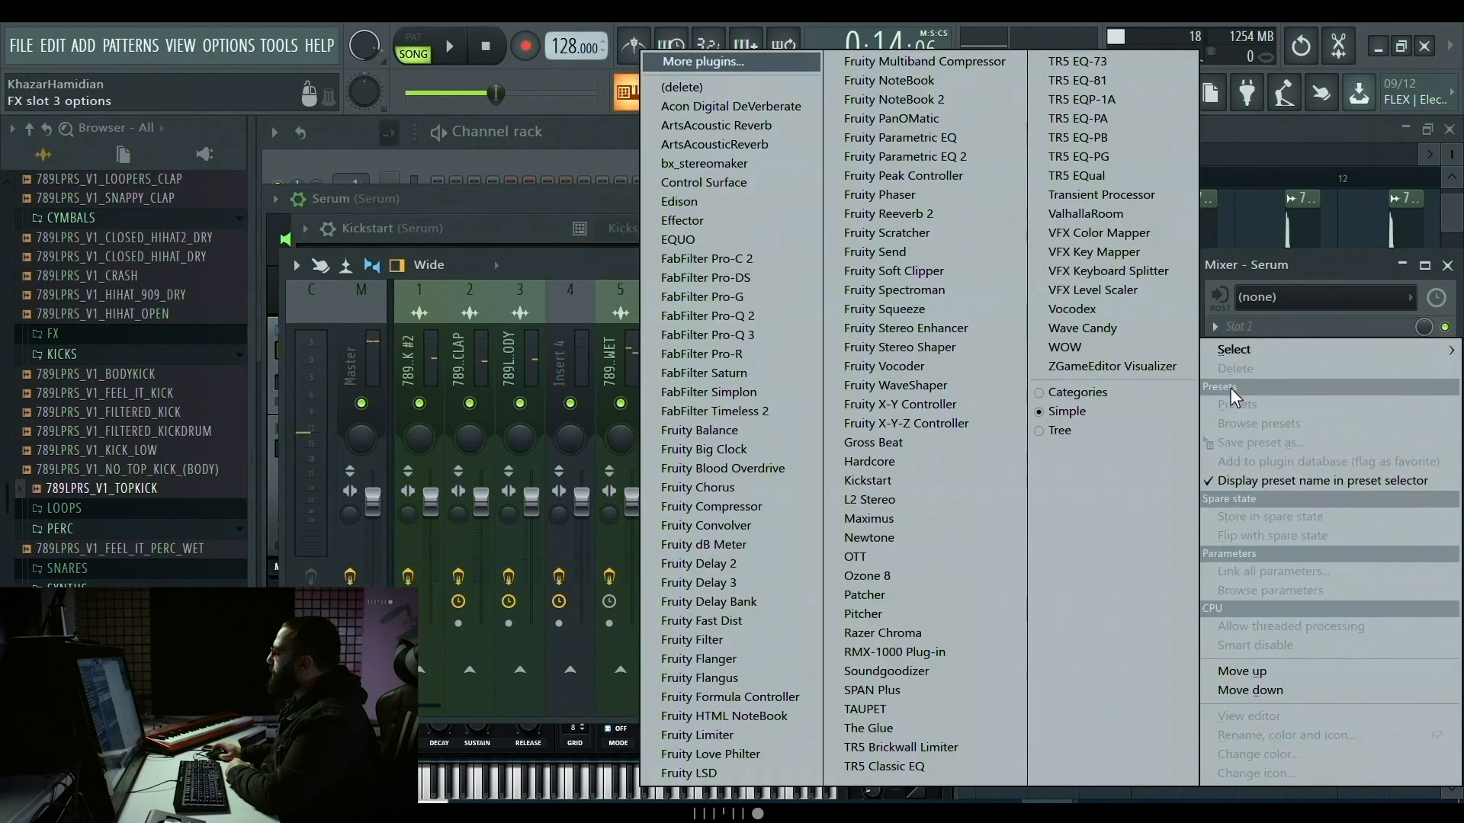
left_click(1081, 269)
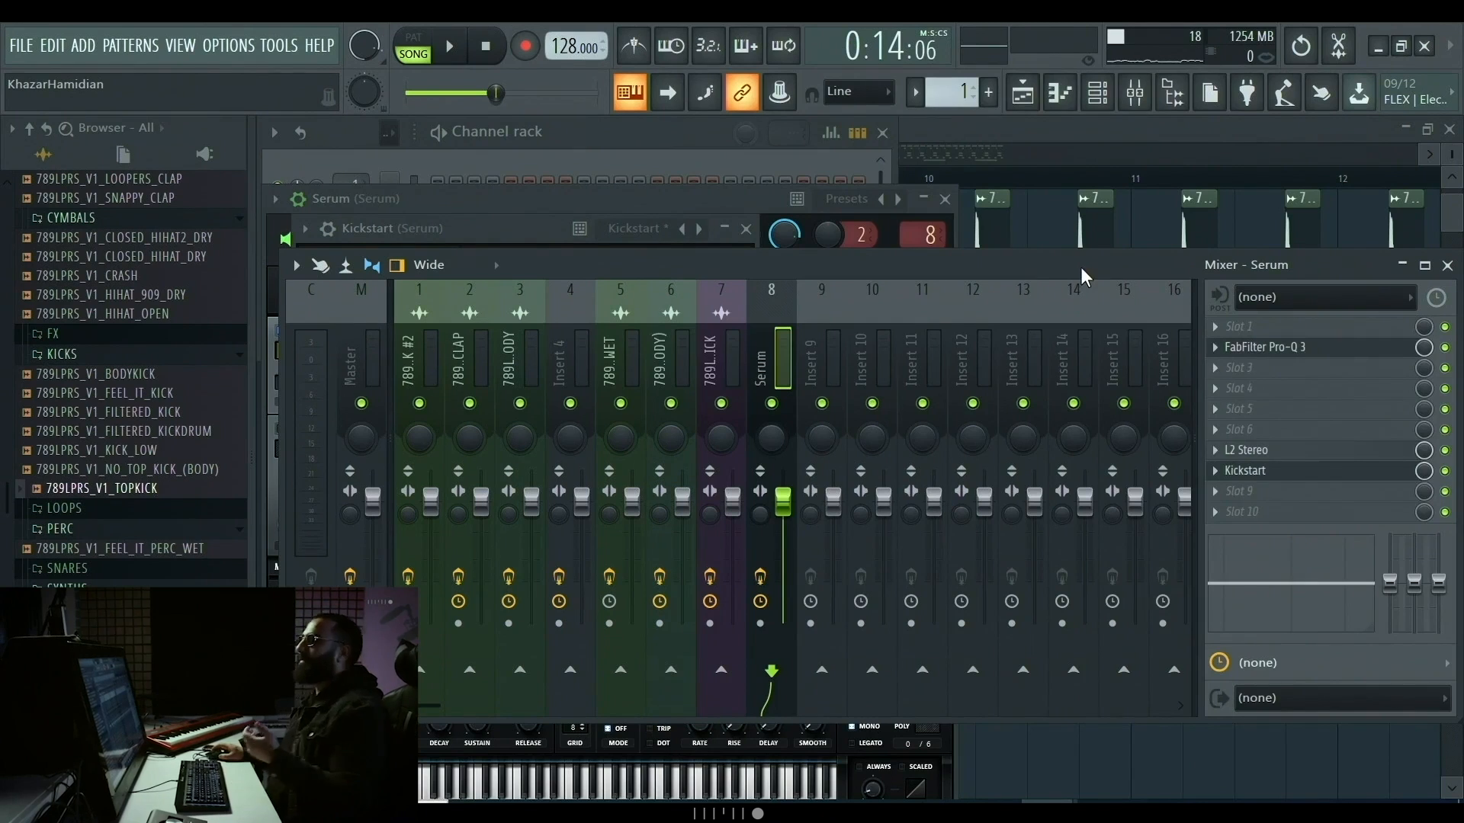
left_click(1235, 377)
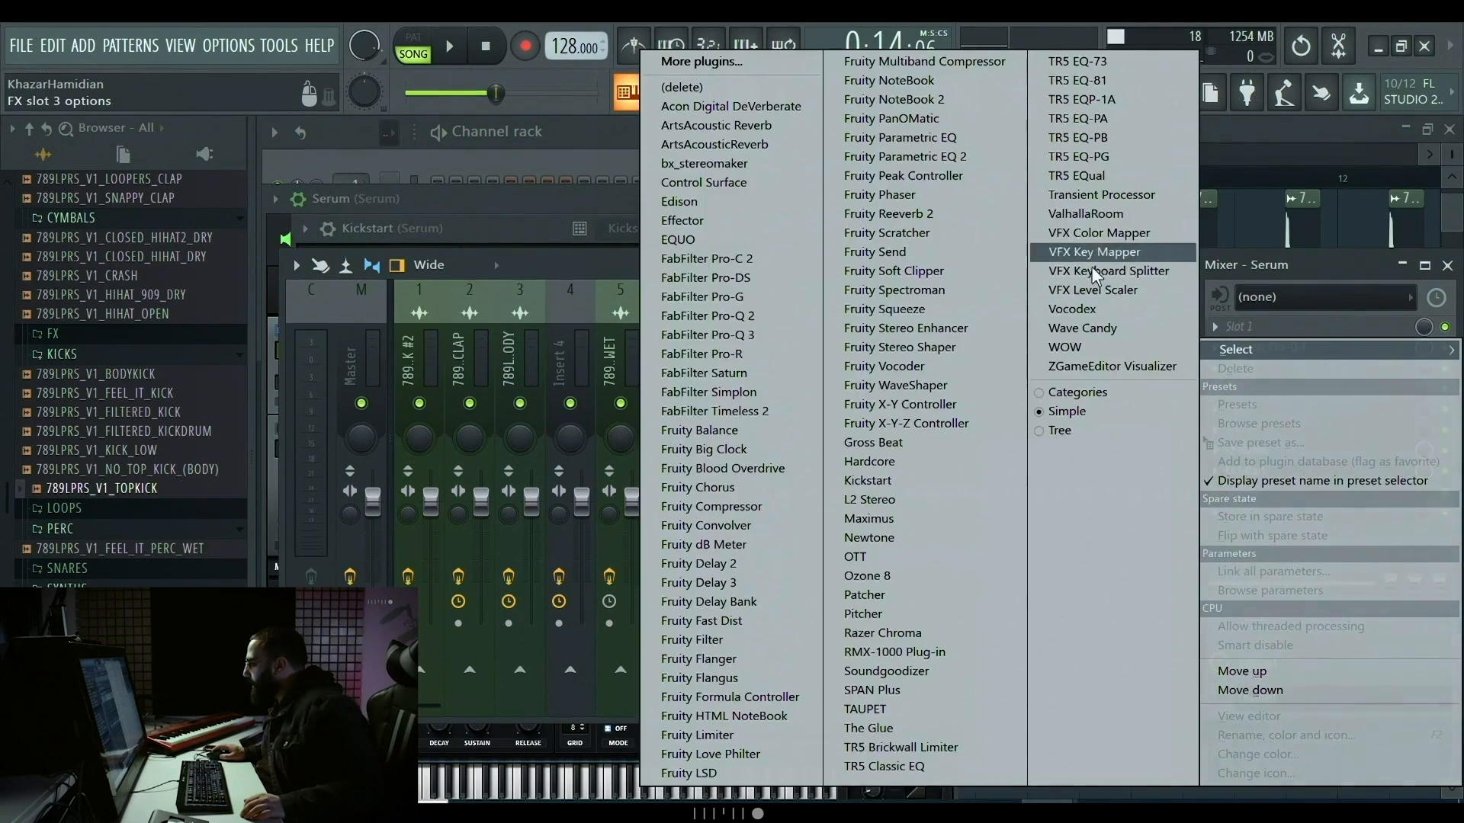
left_click(559, 268)
- Load WOW into slot 3 of the Serum track, enable Vowel Mode, and choose the Band Reject filter
left_click(1235, 372)
left_click(1139, 364)
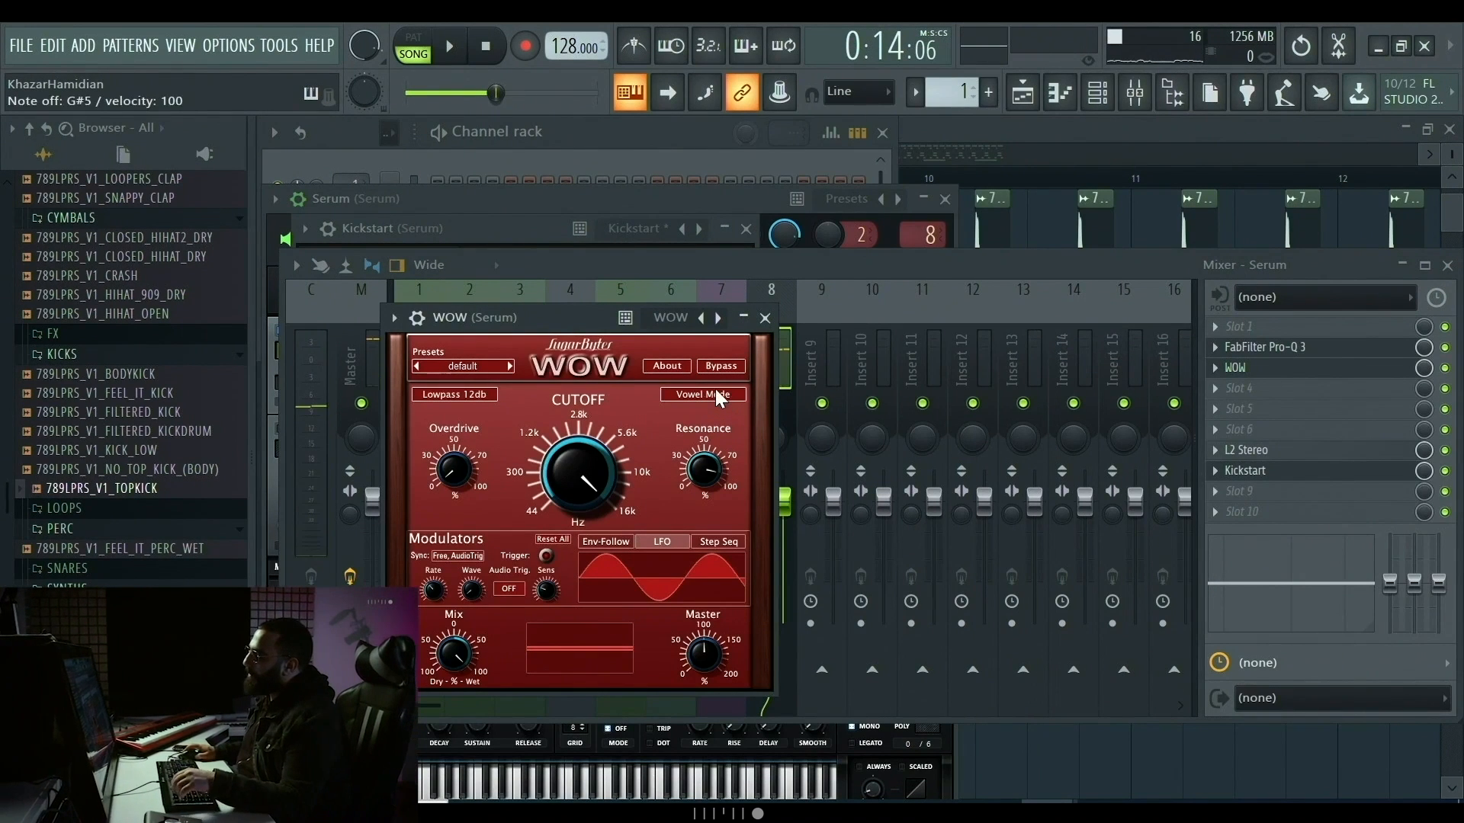
left_click(716, 396)
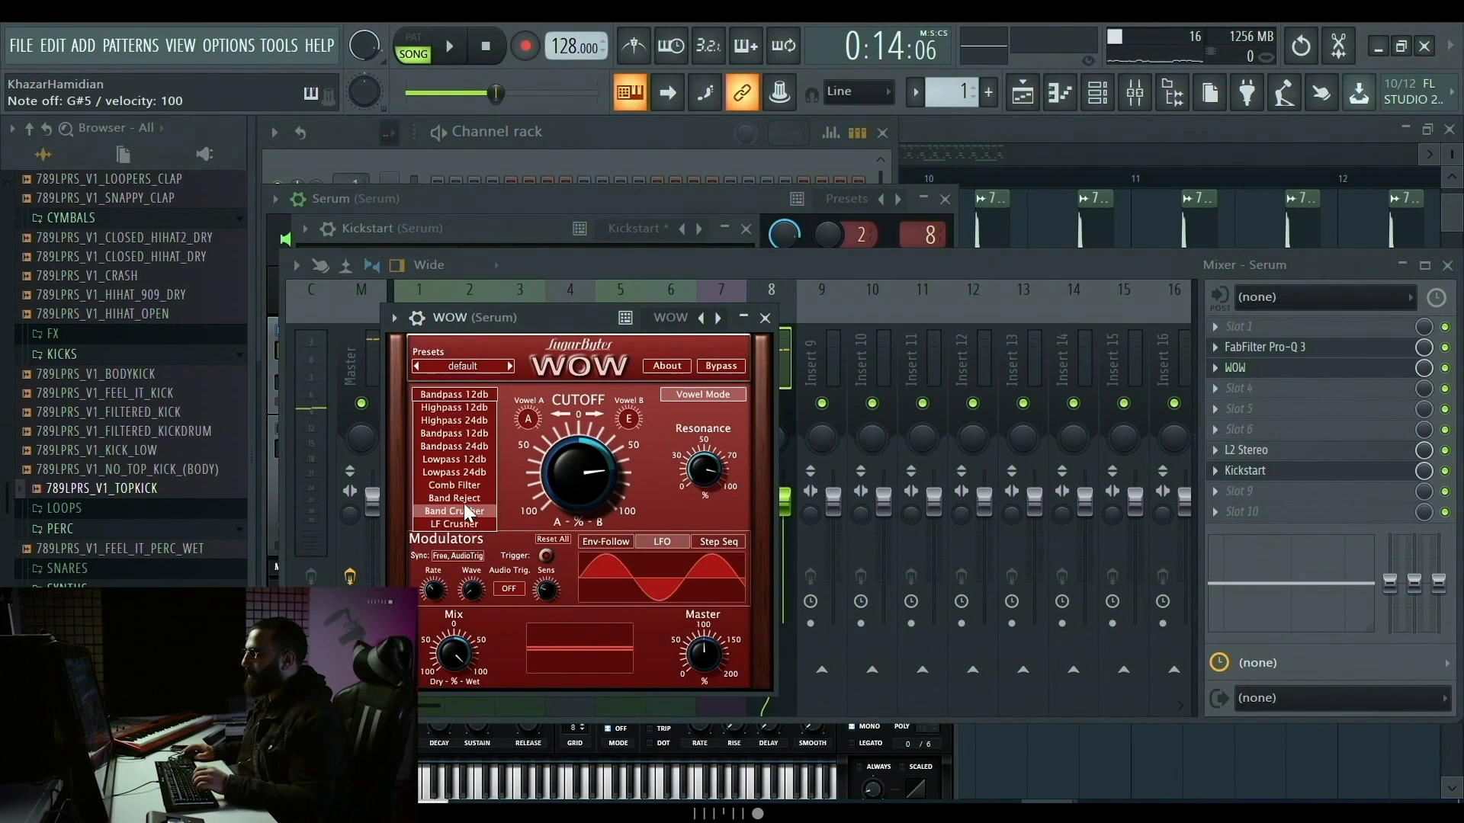
left_click(463, 500)
- Tune WOW's cutoff and both vowels during playback, setting Vowel A to I and Overdrive to 0.075, with Band Reject as the filter
left_click_drag(584, 455, 562, 510)
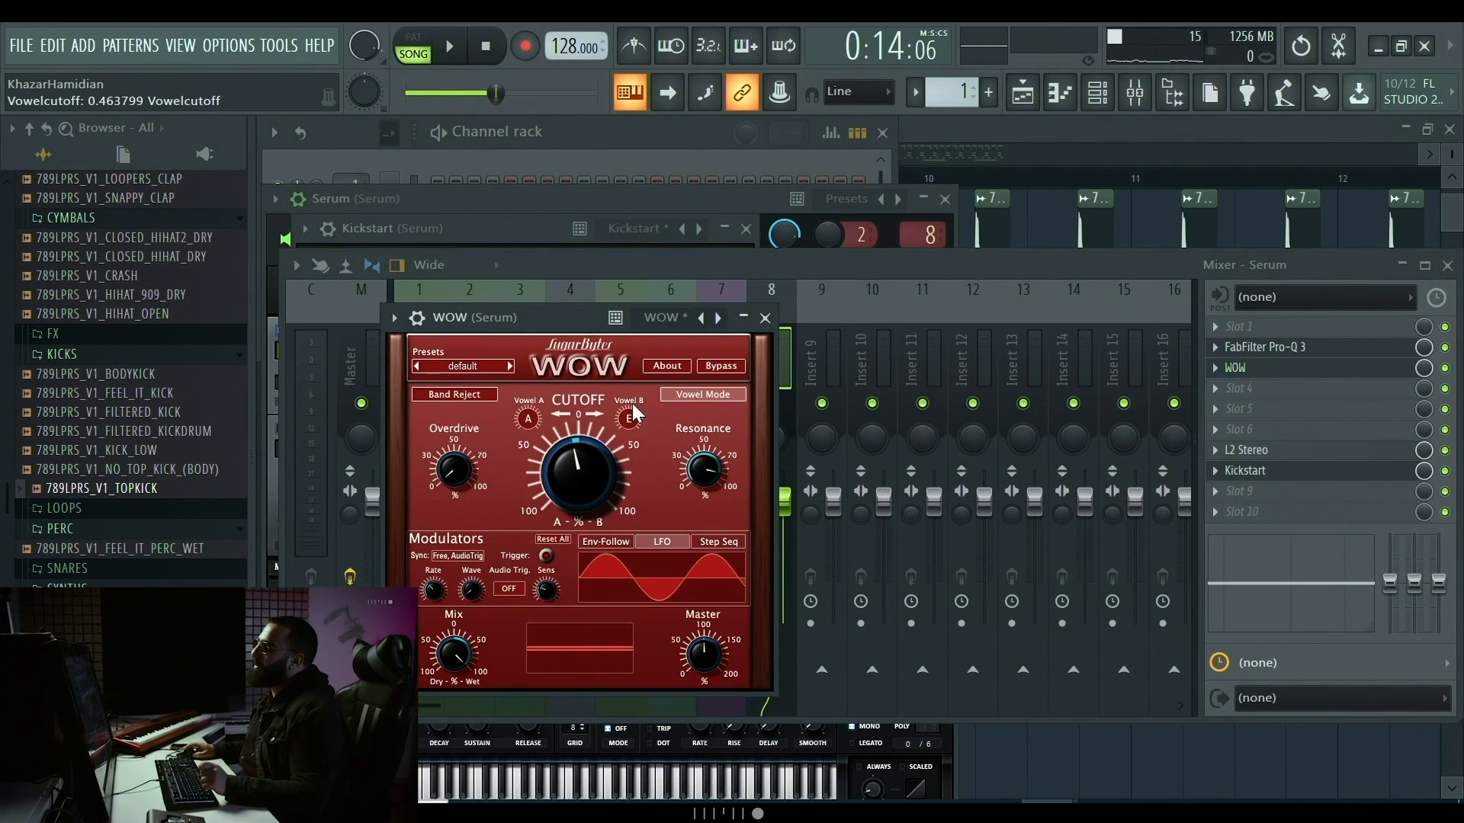
left_click_drag(537, 422, 554, 386)
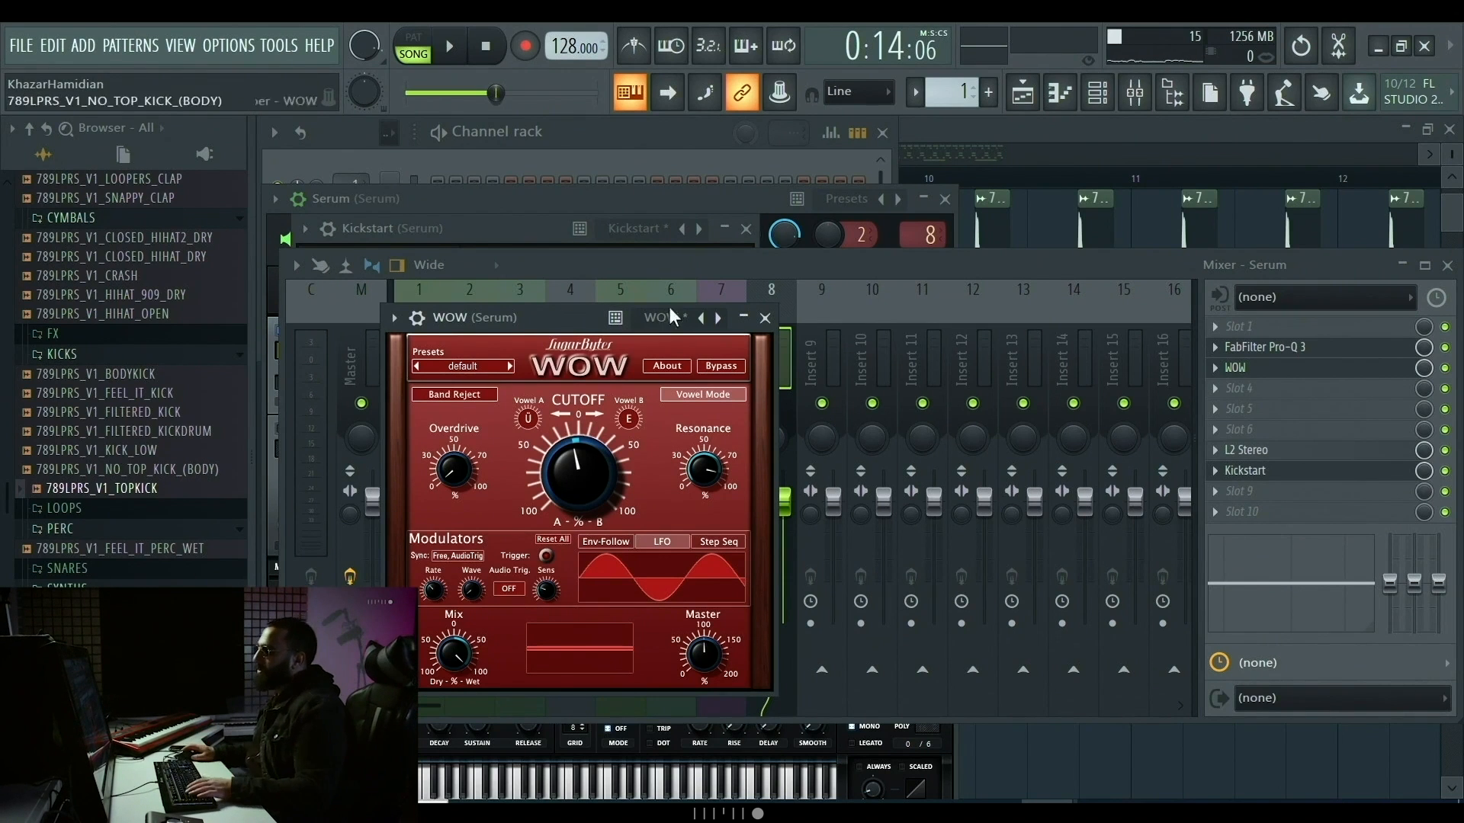
left_click_drag(521, 420, 638, 410)
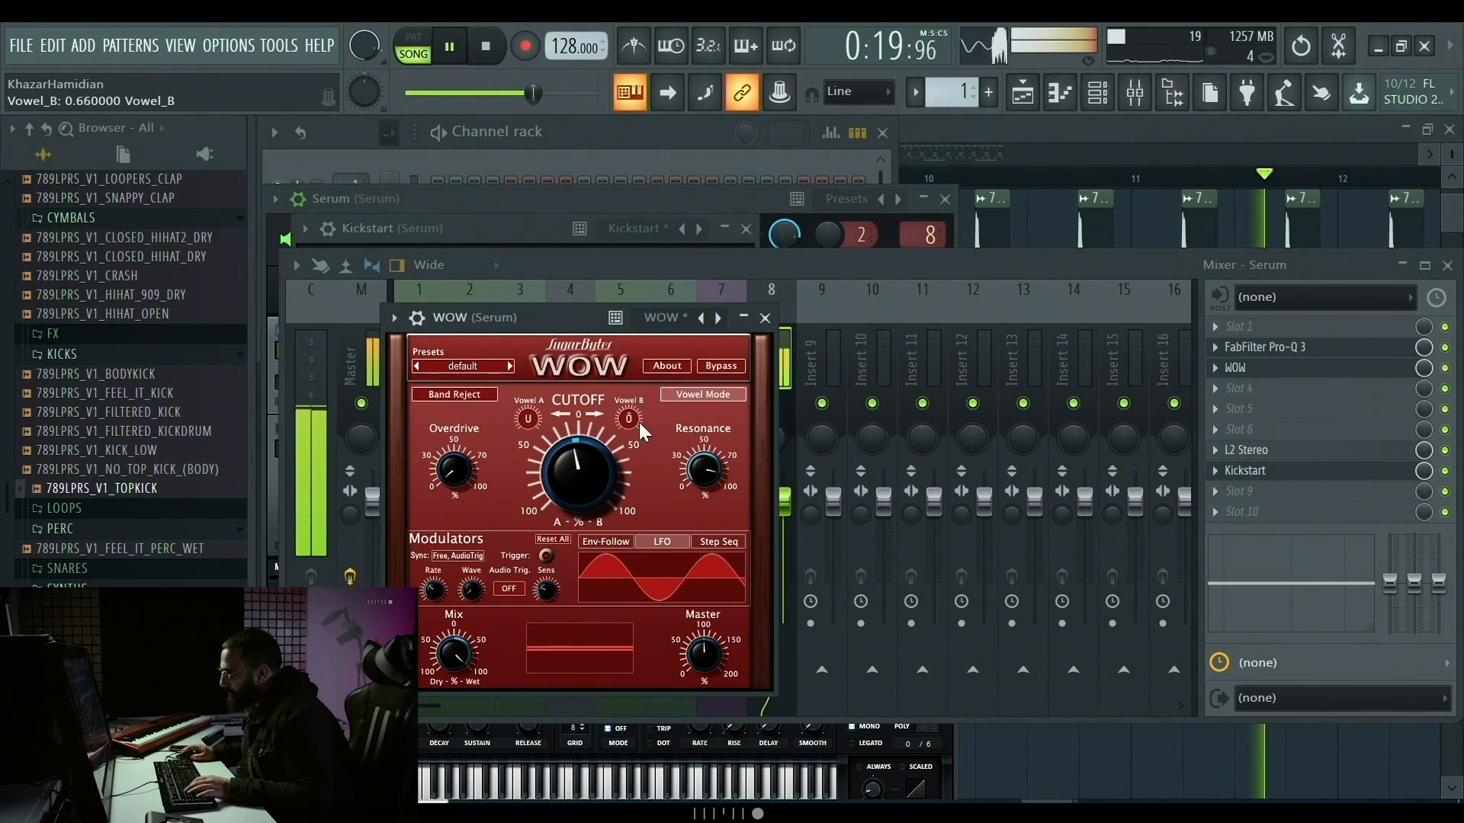
left_click_drag(528, 418, 547, 386)
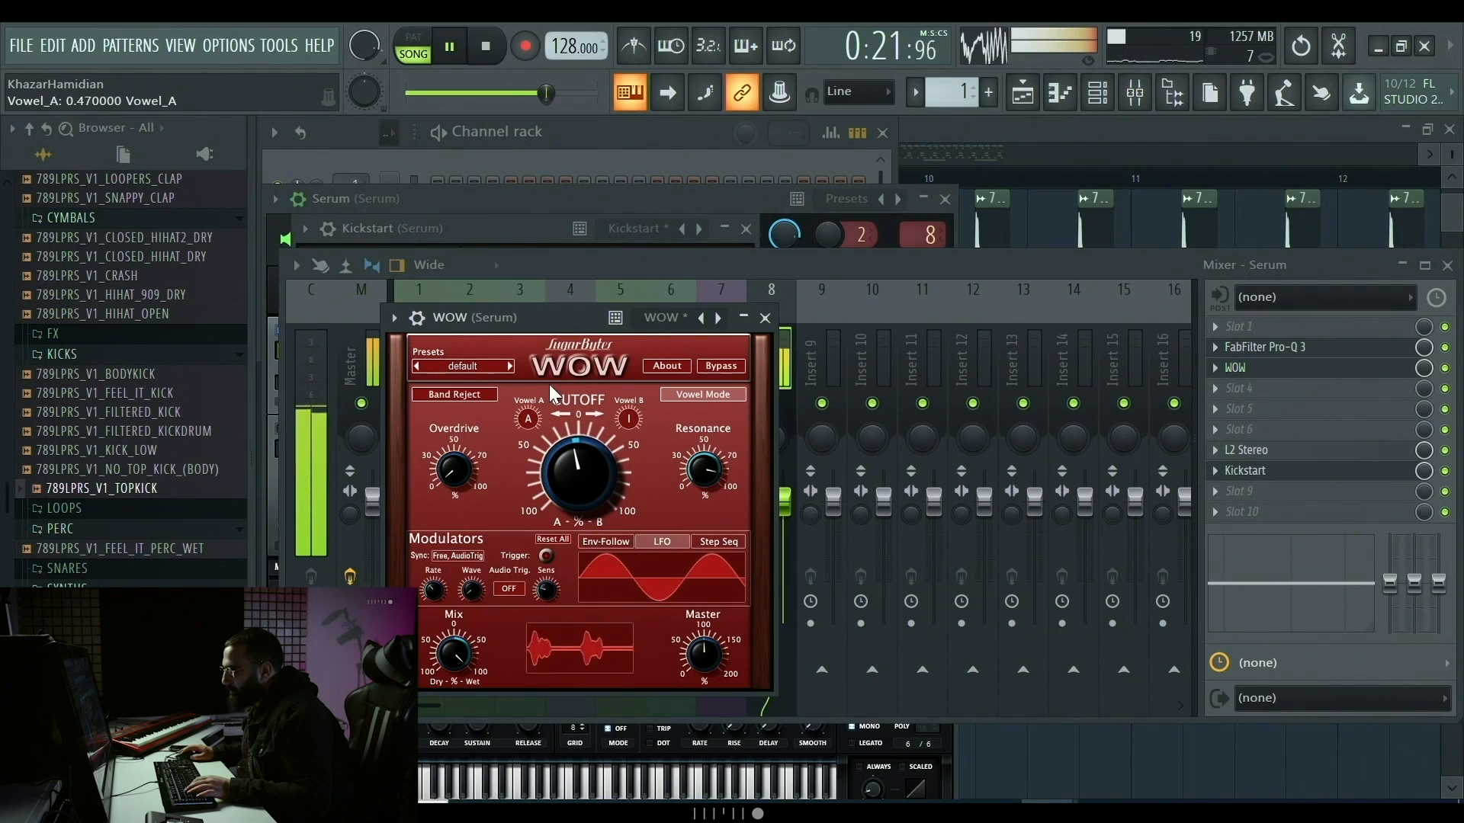
left_click(457, 394)
left_click(461, 497)
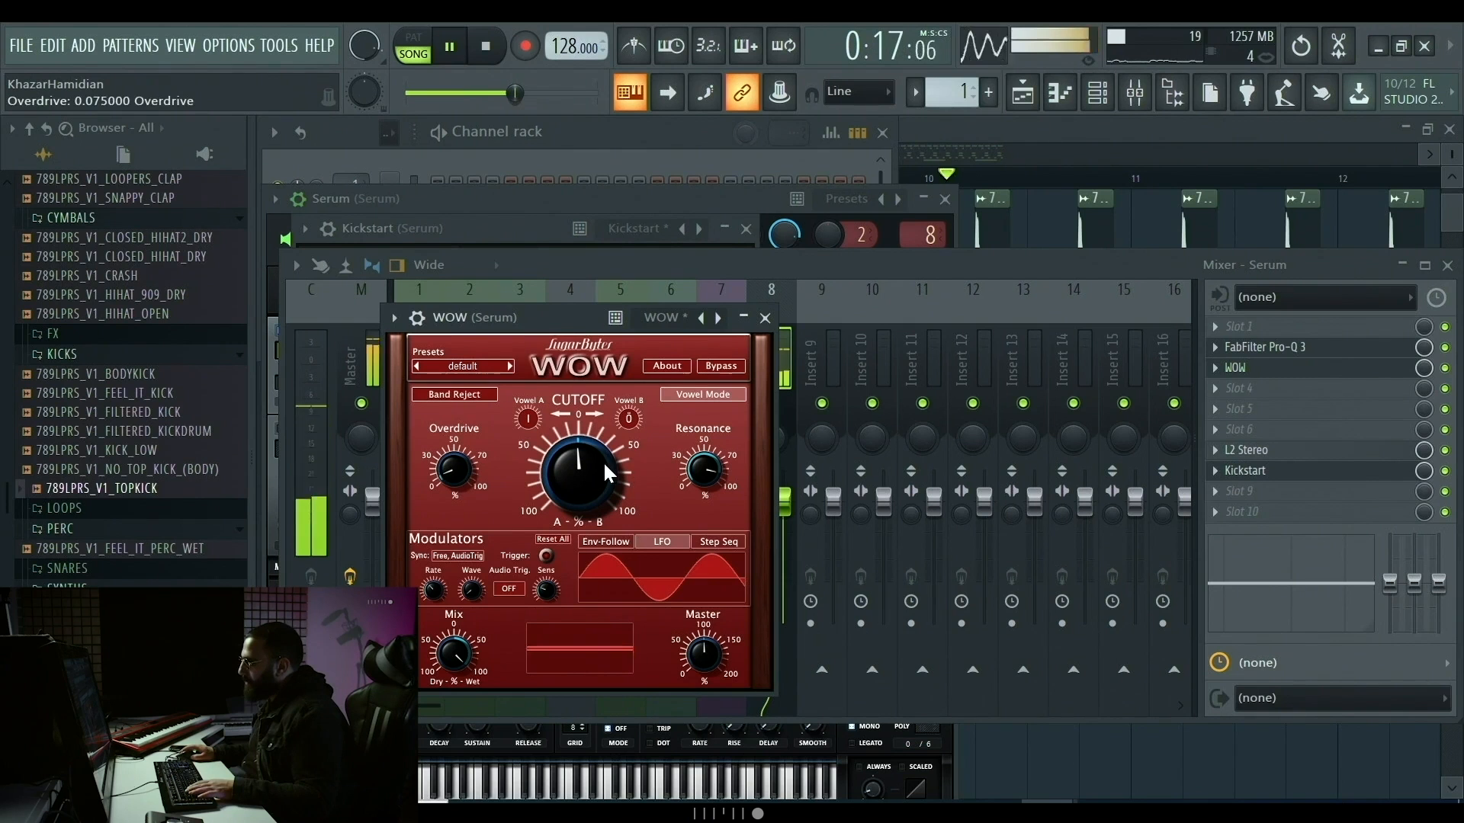
- Toggle WOW to compare the bass sound, and lower Serum's filter cutoff to 103 Hz, checking it in playback
left_click(1444, 369)
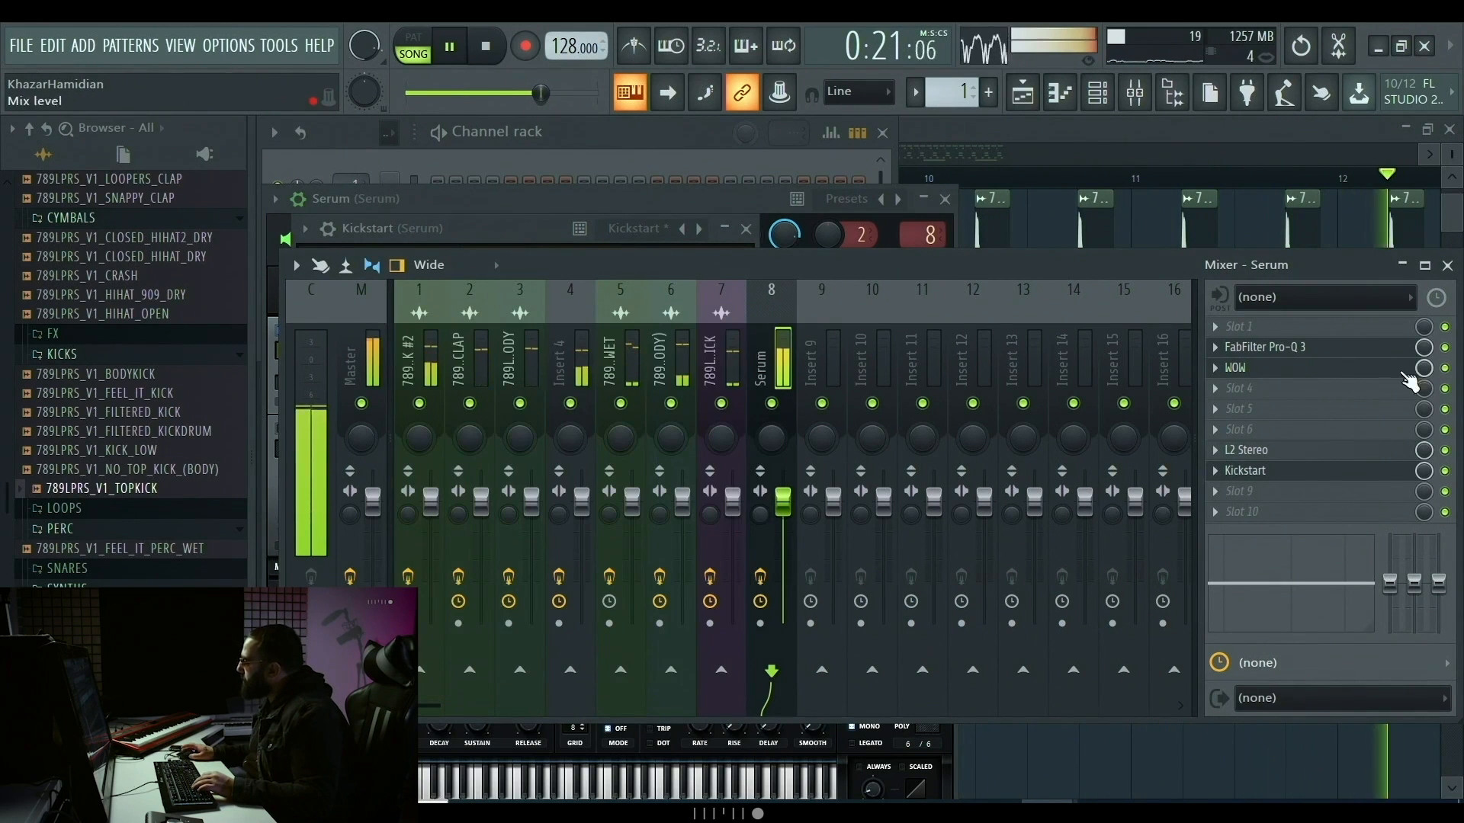
key("space")
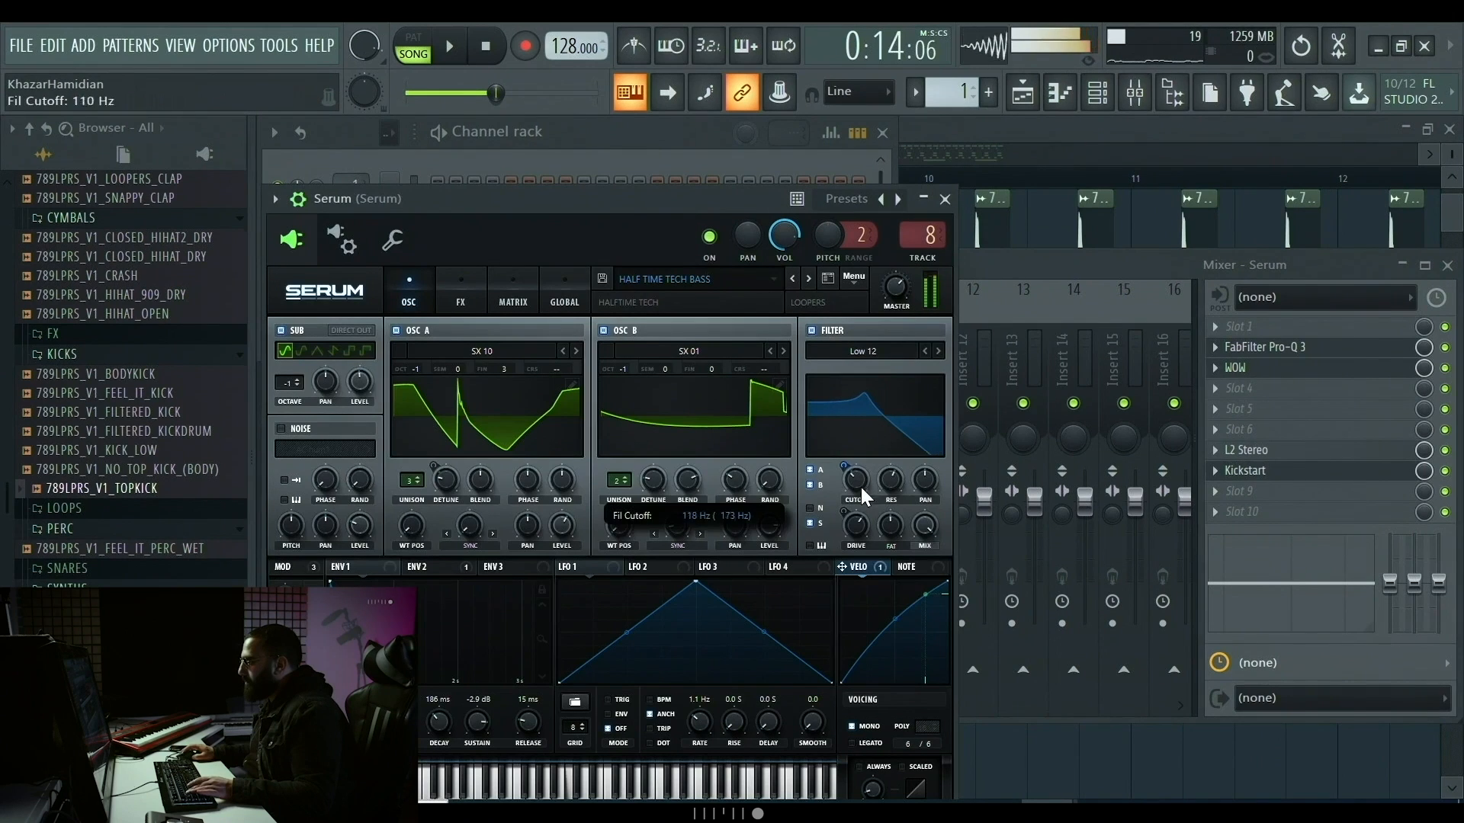
left_click_drag(860, 485, 861, 492)
key("space")
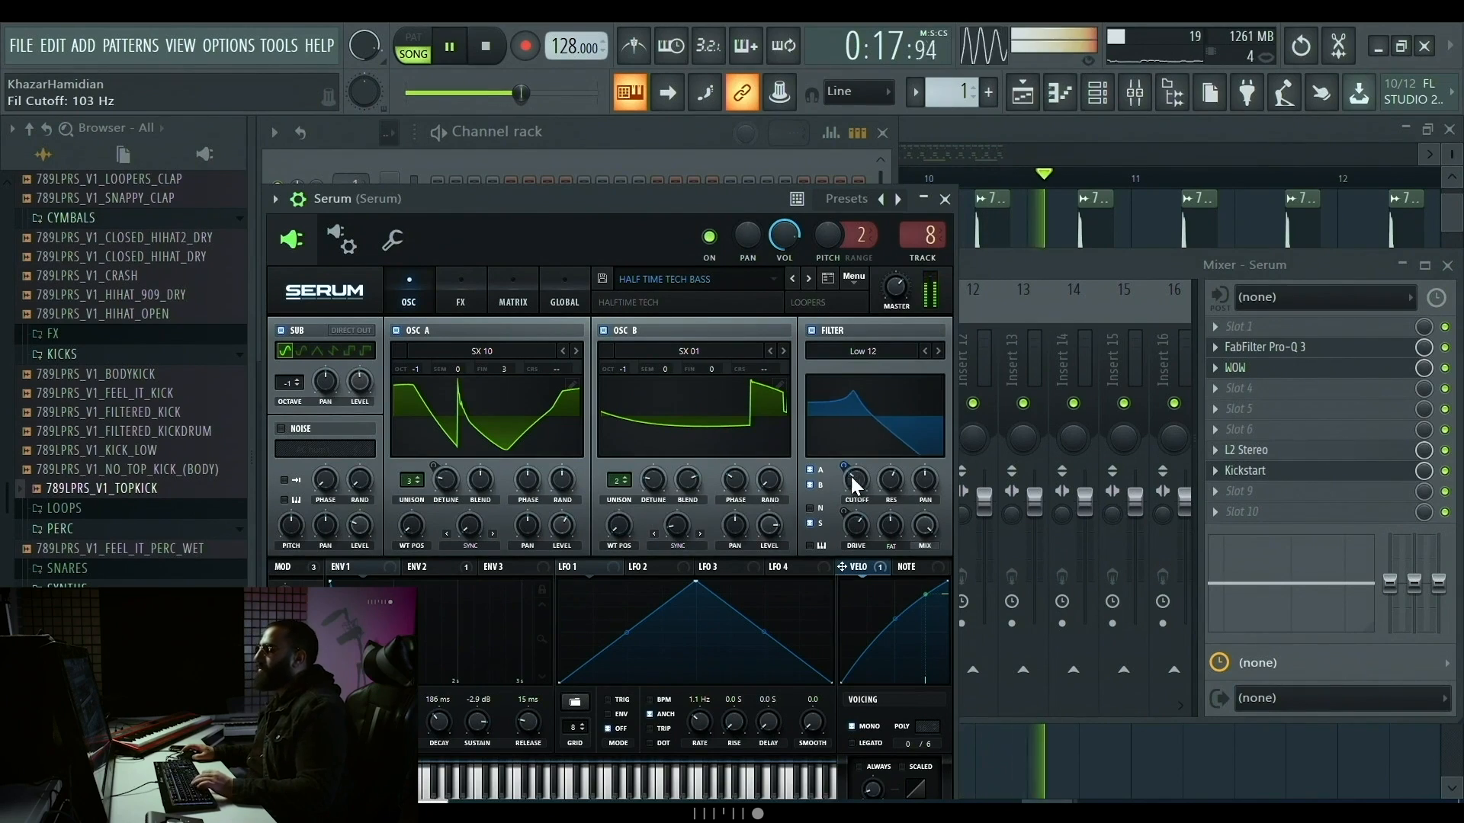
key("space")
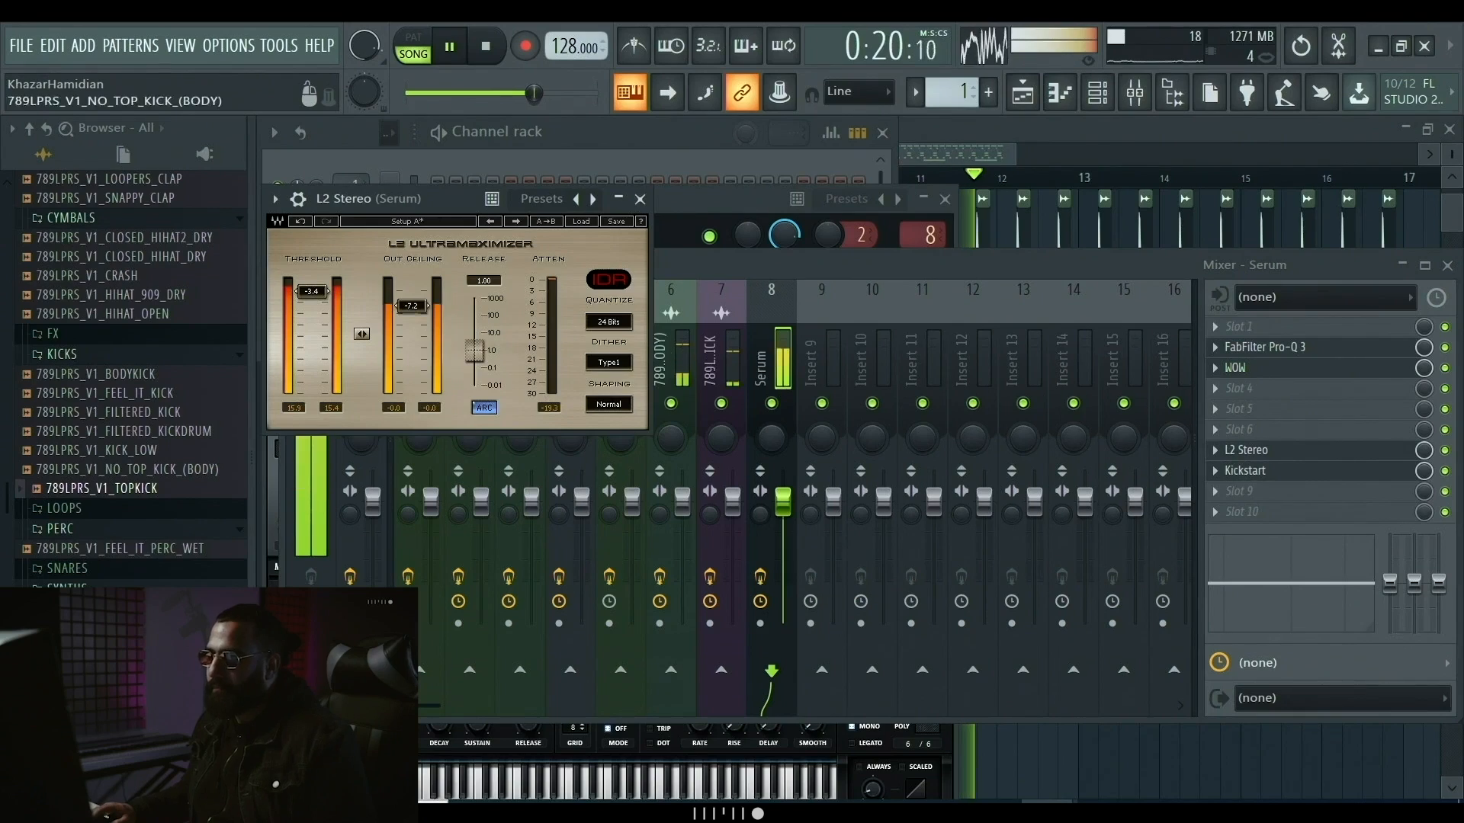
- Readjust the bass's L2 limiter to an out ceiling of -7.8 dB and a threshold of -3.7 dB
left_click_drag(412, 305, 412, 310)
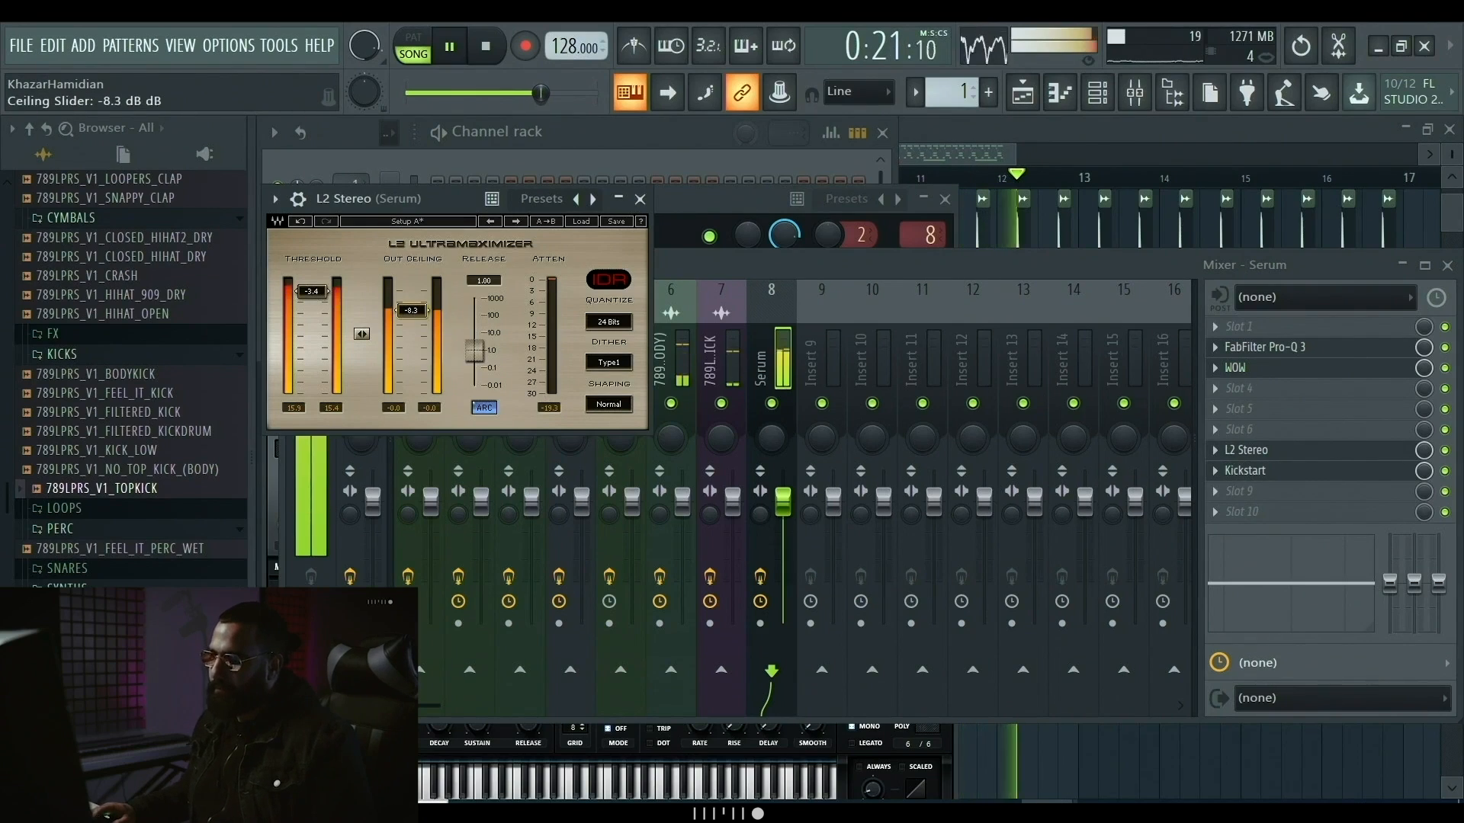
left_click_drag(311, 292, 311, 293)
left_click_drag(411, 311, 412, 310)
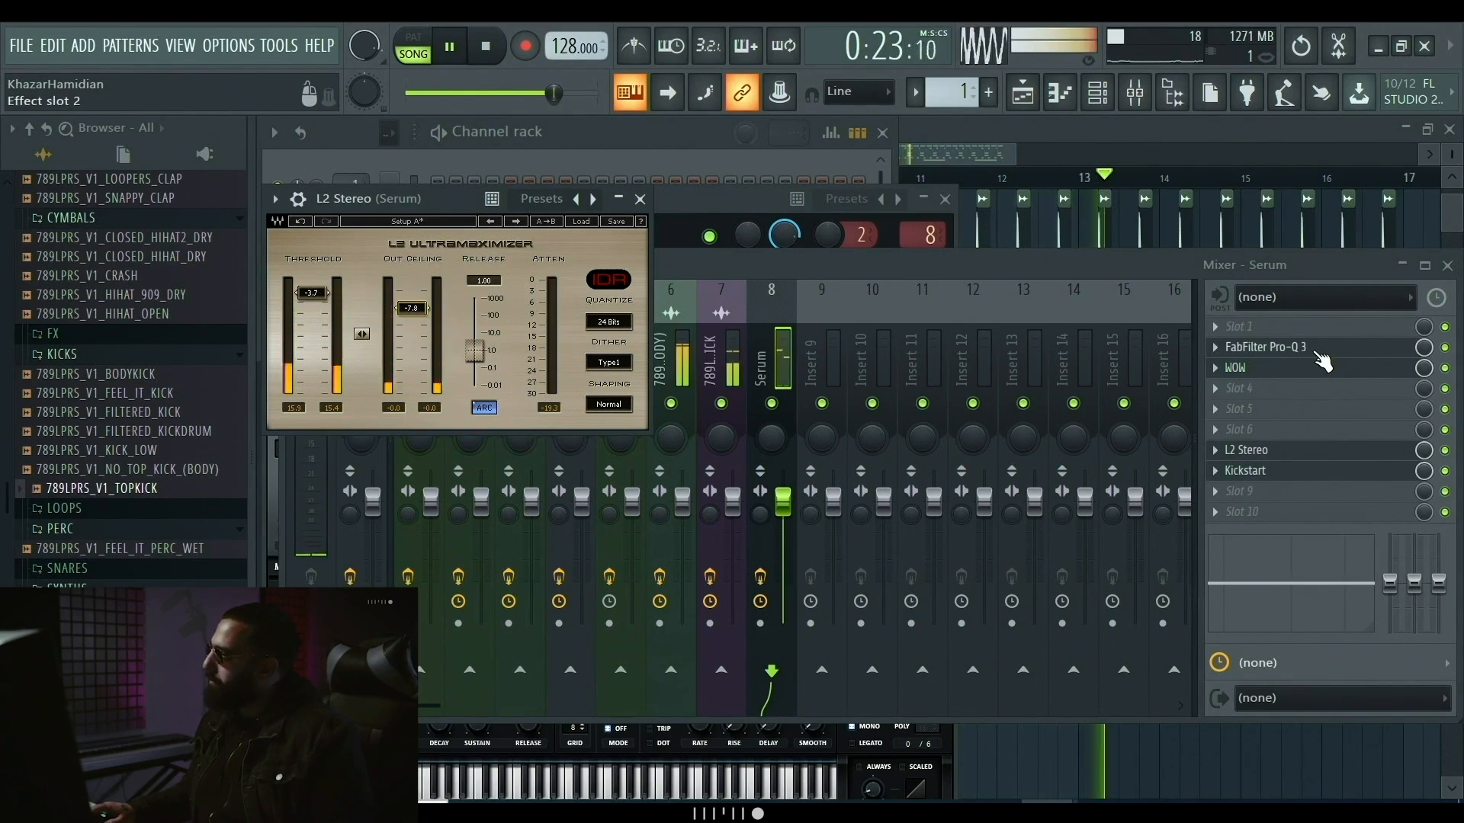
- Restart playback and move the bass's Pro-Q 3 band to 406.71 Hz with a gain of +3.42 dB
left_click(1237, 347)
key("space")
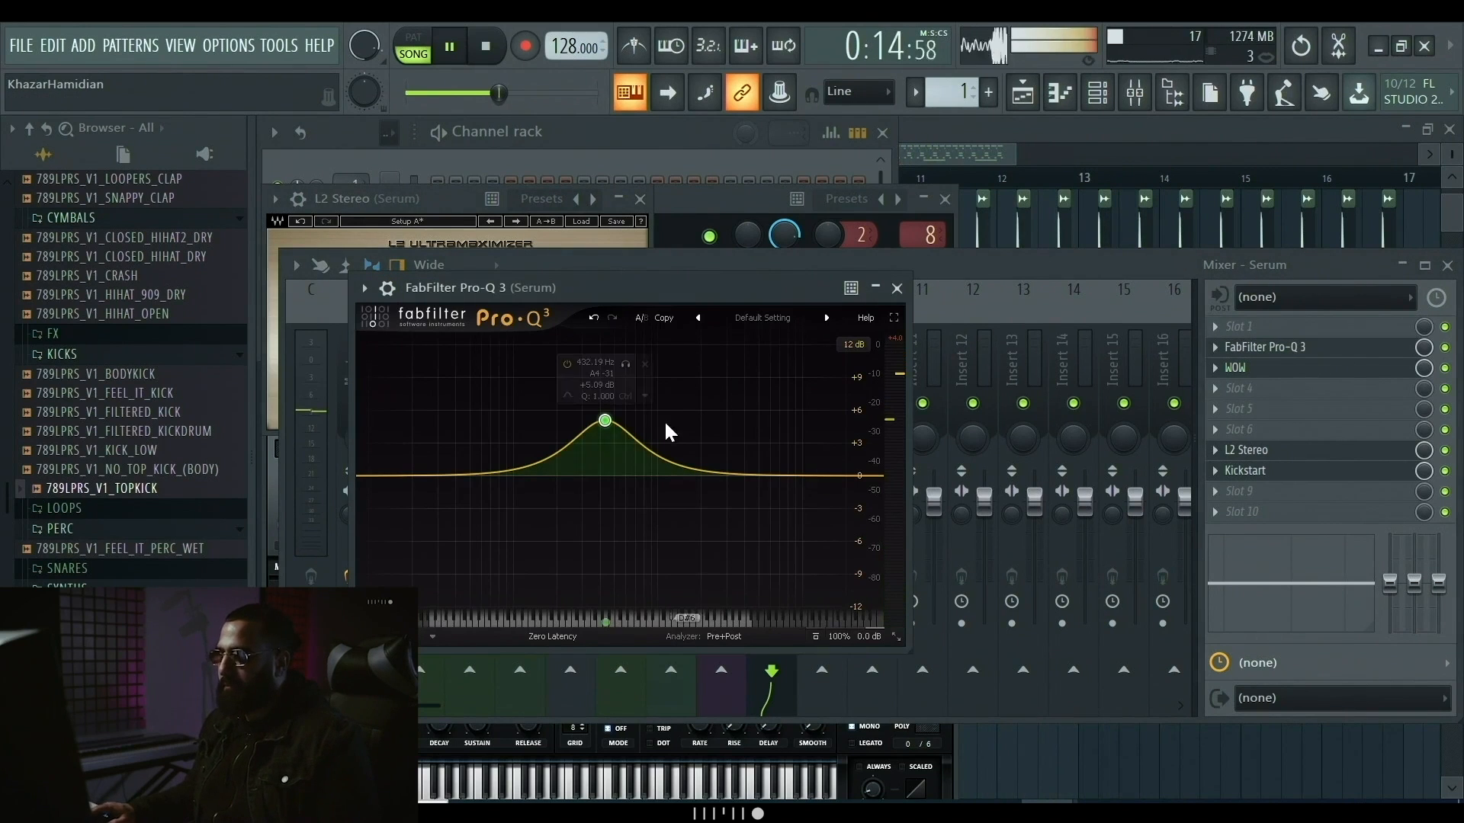
mouse_move(605, 421)
left_mouse_down()
mouse_move(555, 406)
mouse_move(650, 419)
mouse_move(602, 445)
left_mouse_up()
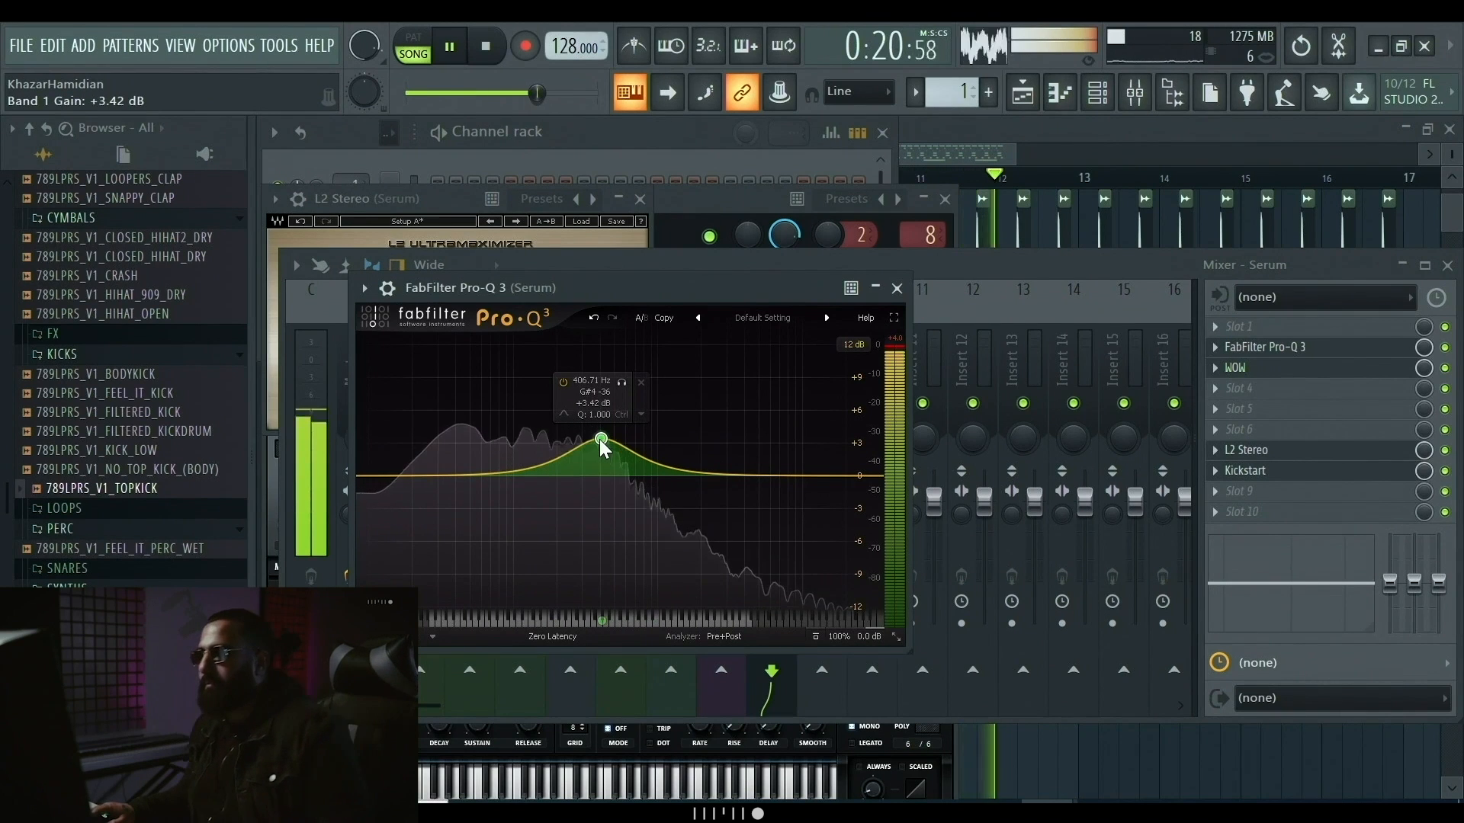
- Place a second Pattern 1 clip at bar 13 on Track 8, directly after the first, and return the playhead to the song start
left_click(1002, 154)
scroll(855, 474, "down", 3)
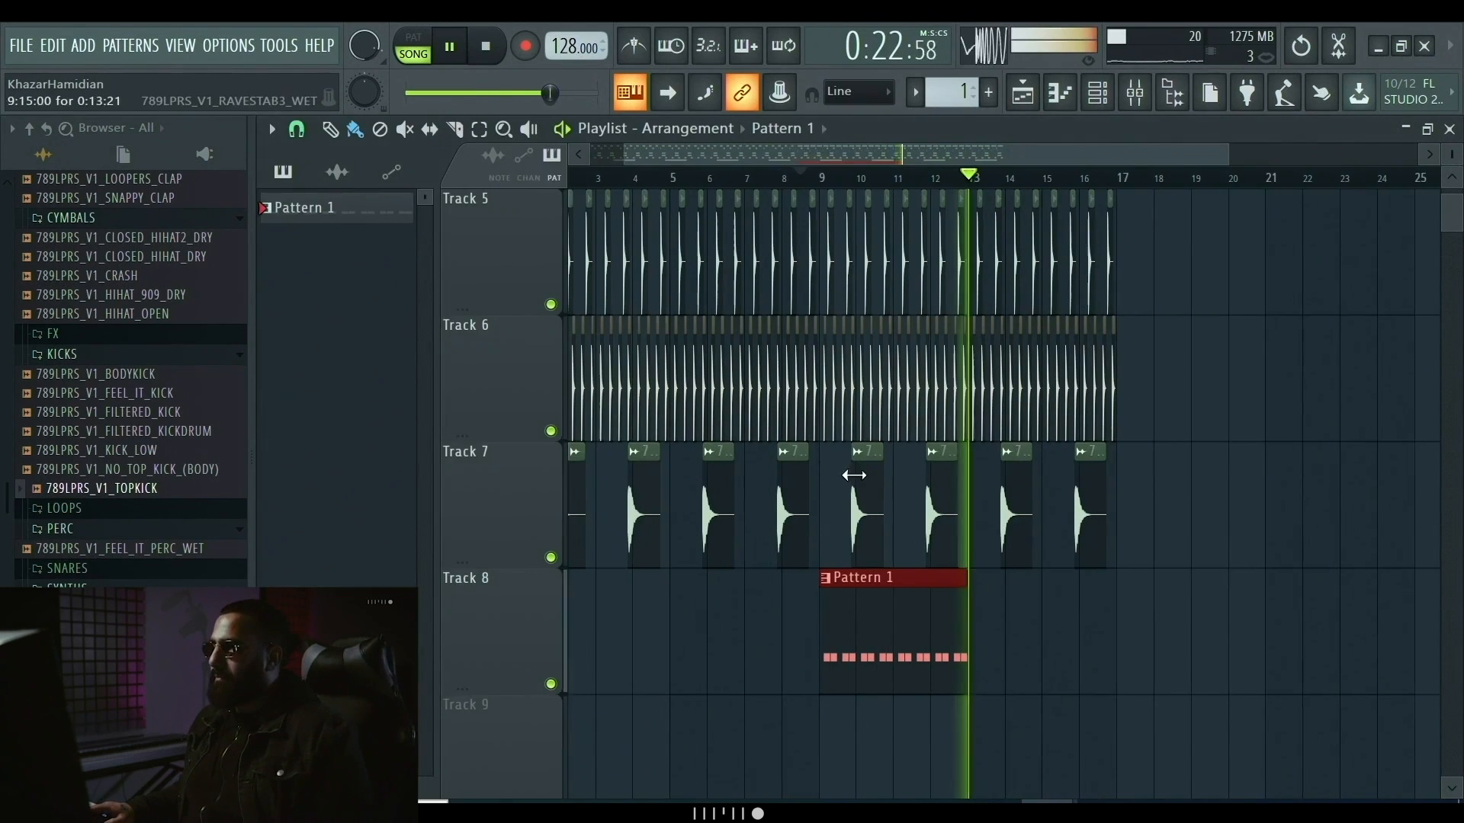
key("space")
left_click(945, 671)
left_click(975, 660)
left_click_drag(1026, 649, 1020, 647)
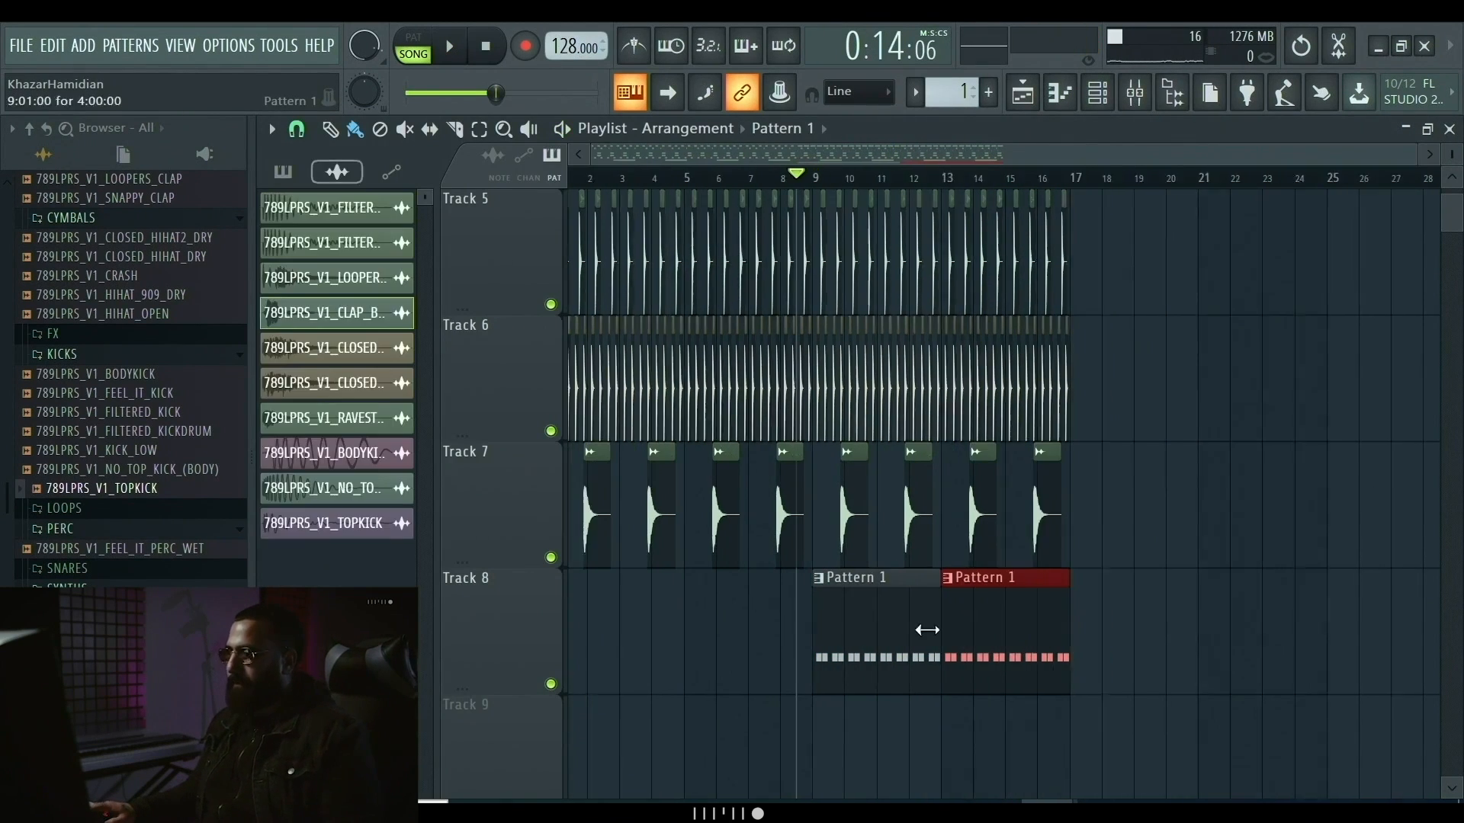
scroll(927, 630, "down", 1)
left_click_drag(602, 178, 571, 185)
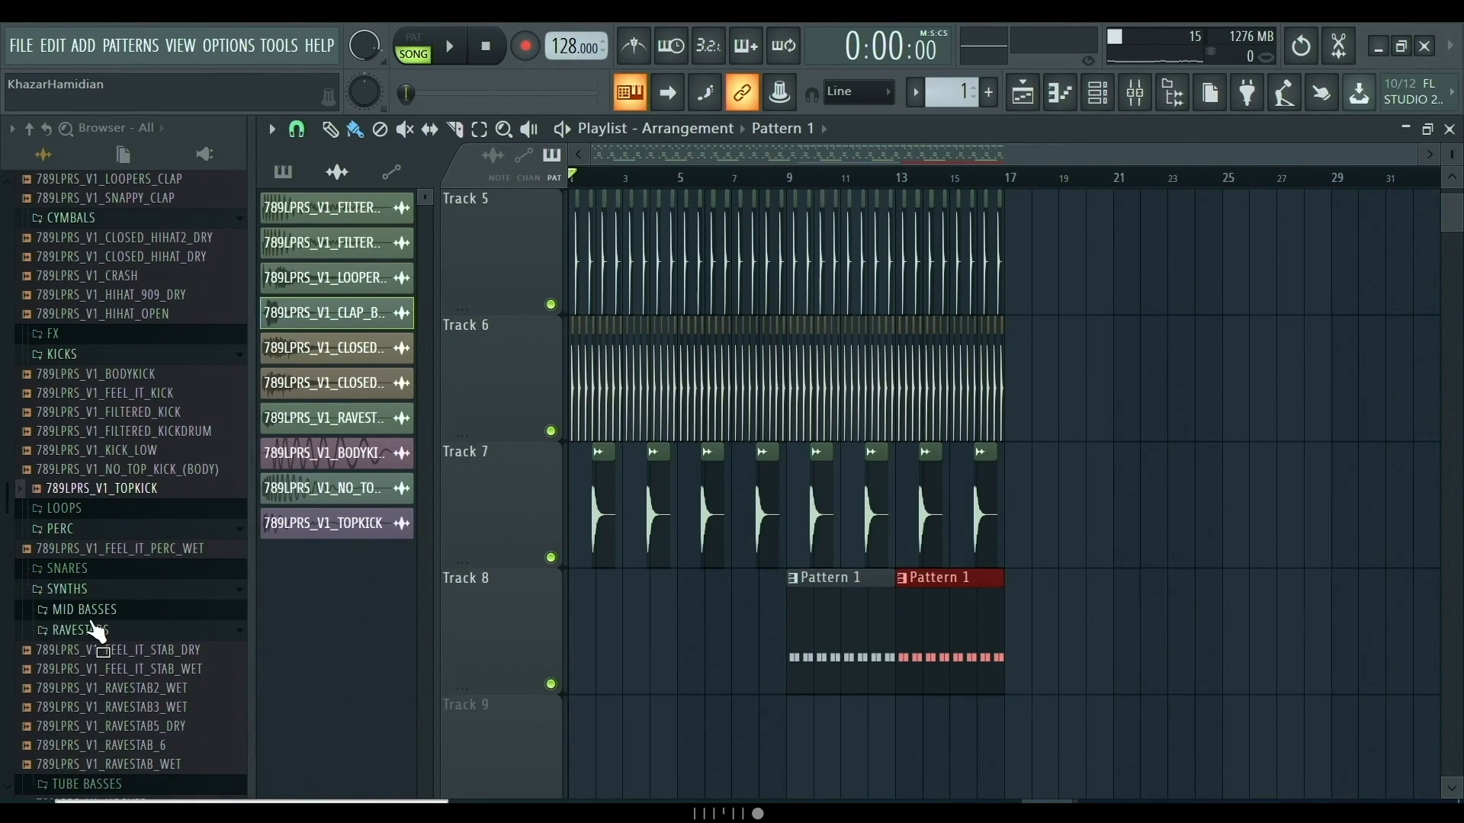
- Collapse the Ravestabs folder, open Tube Basses and audition the hoover, vowel bass and tube bass samples
left_click(104, 633)
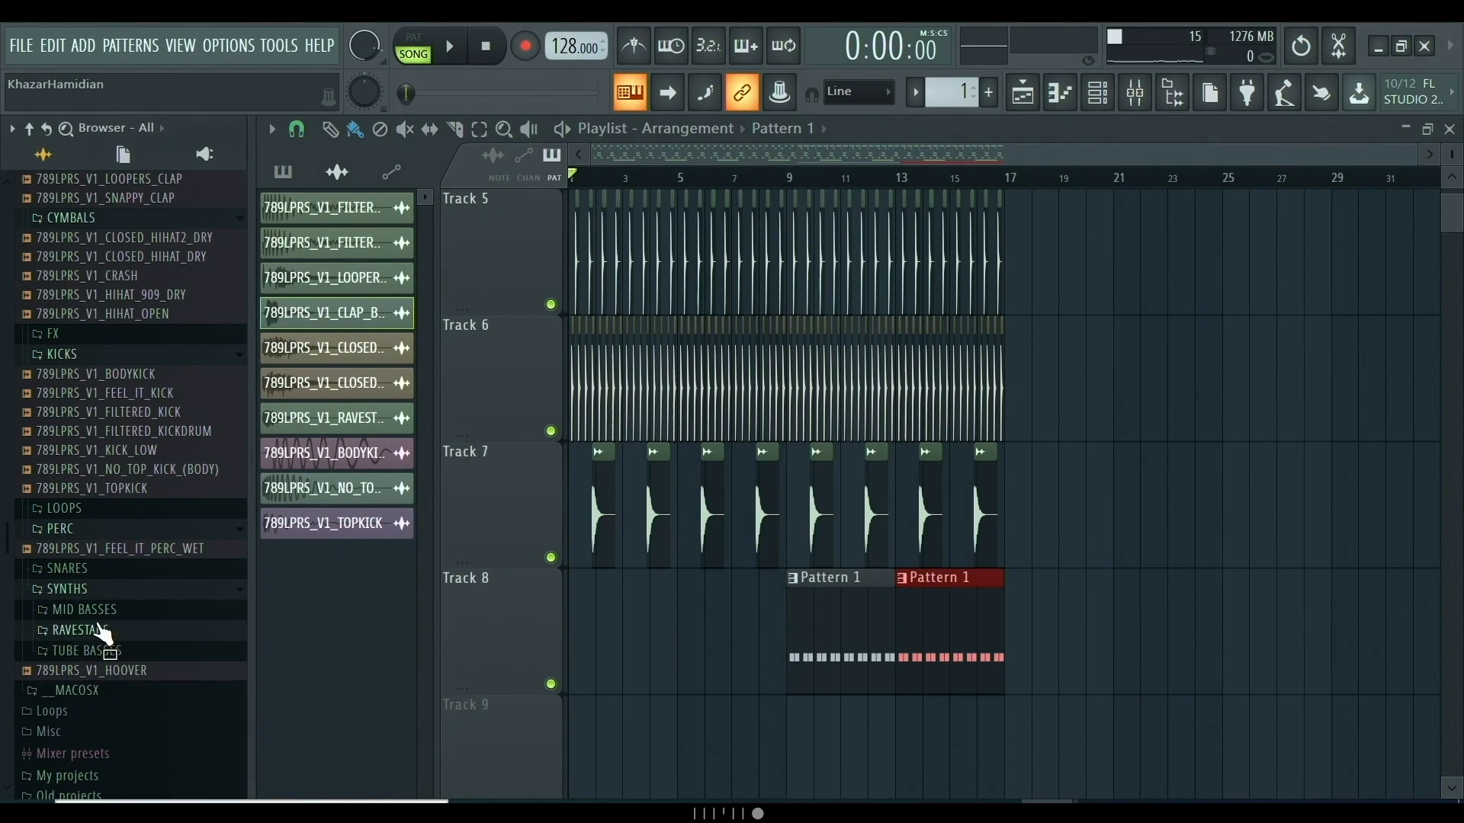
left_click(105, 652)
left_click(115, 709)
left_click(121, 691)
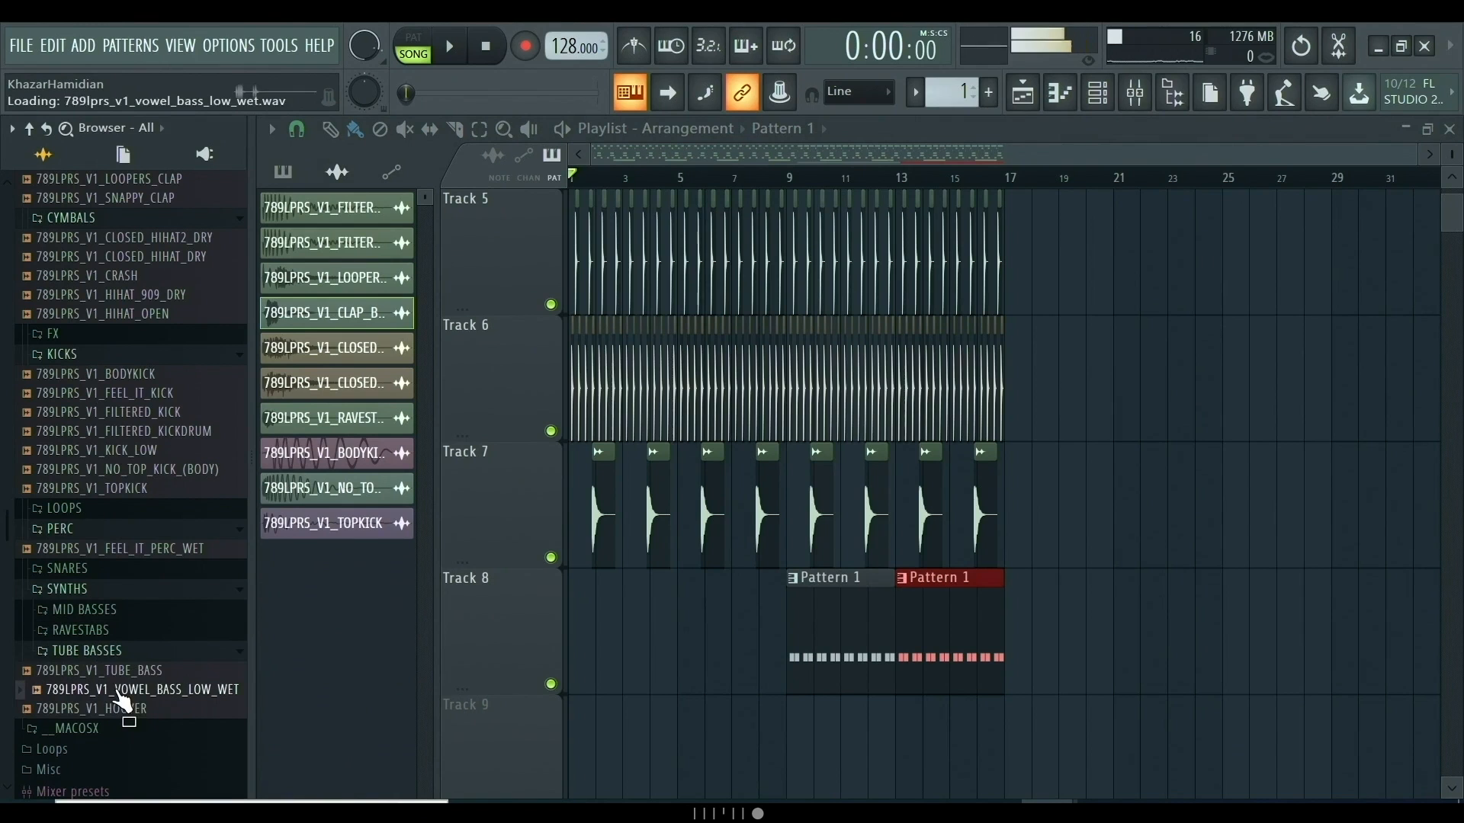
left_click(121, 675)
- Open the Mid Basses folder and audition its screechy bass, vocal chop and wompy bass samples
left_click(116, 614)
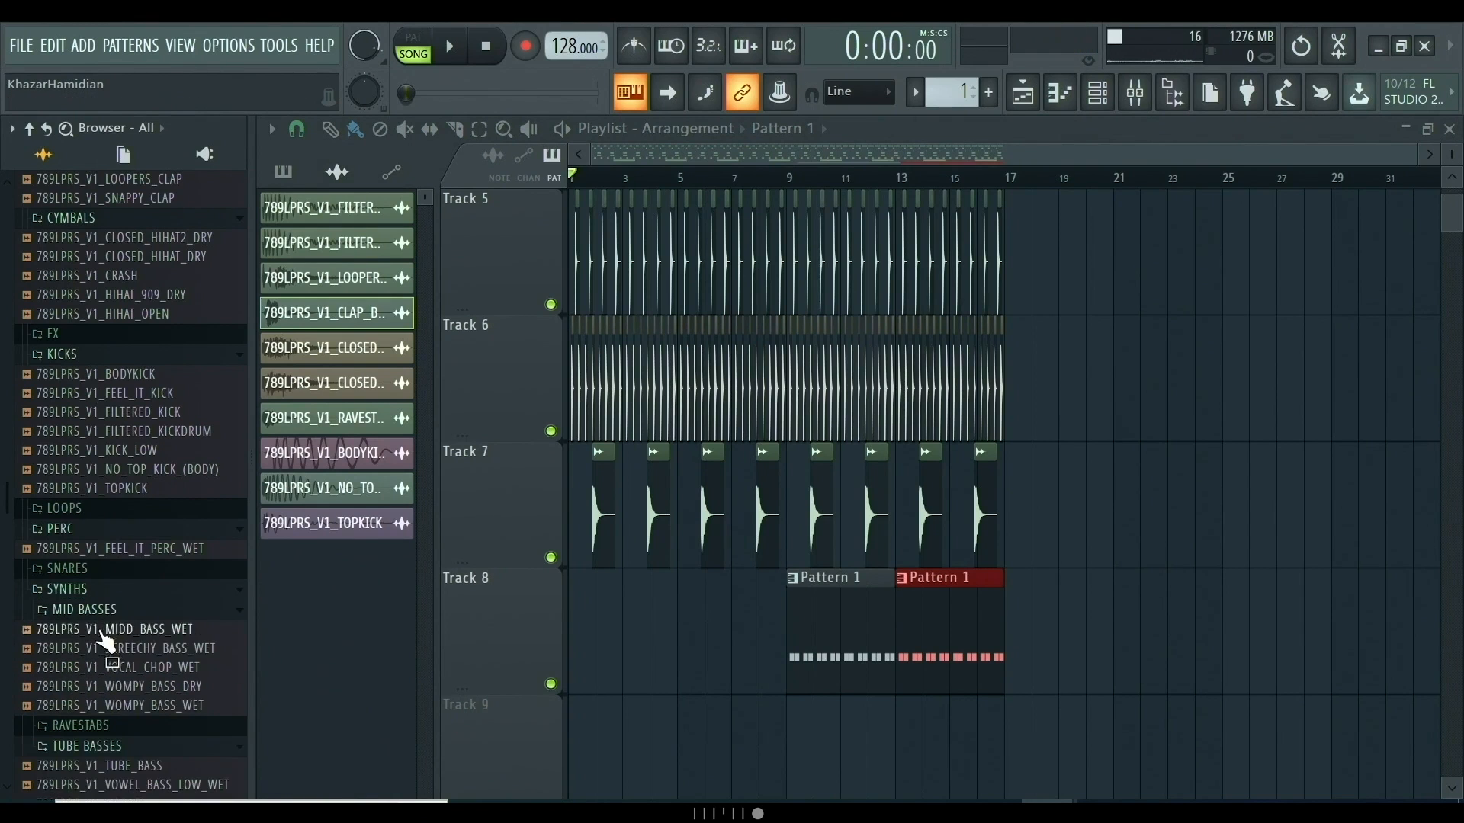
left_click(105, 648)
left_click(120, 669)
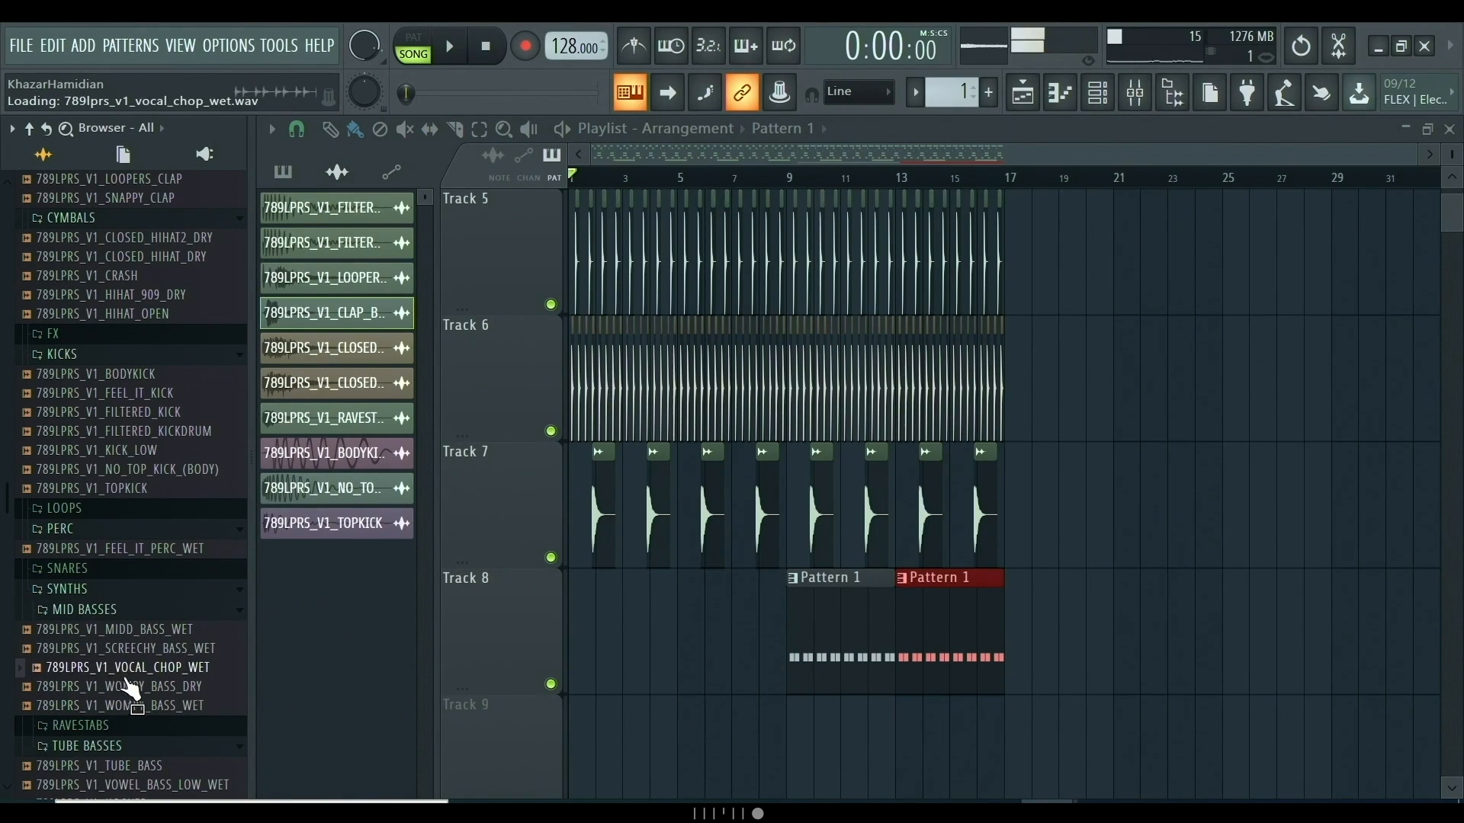
left_click(136, 688)
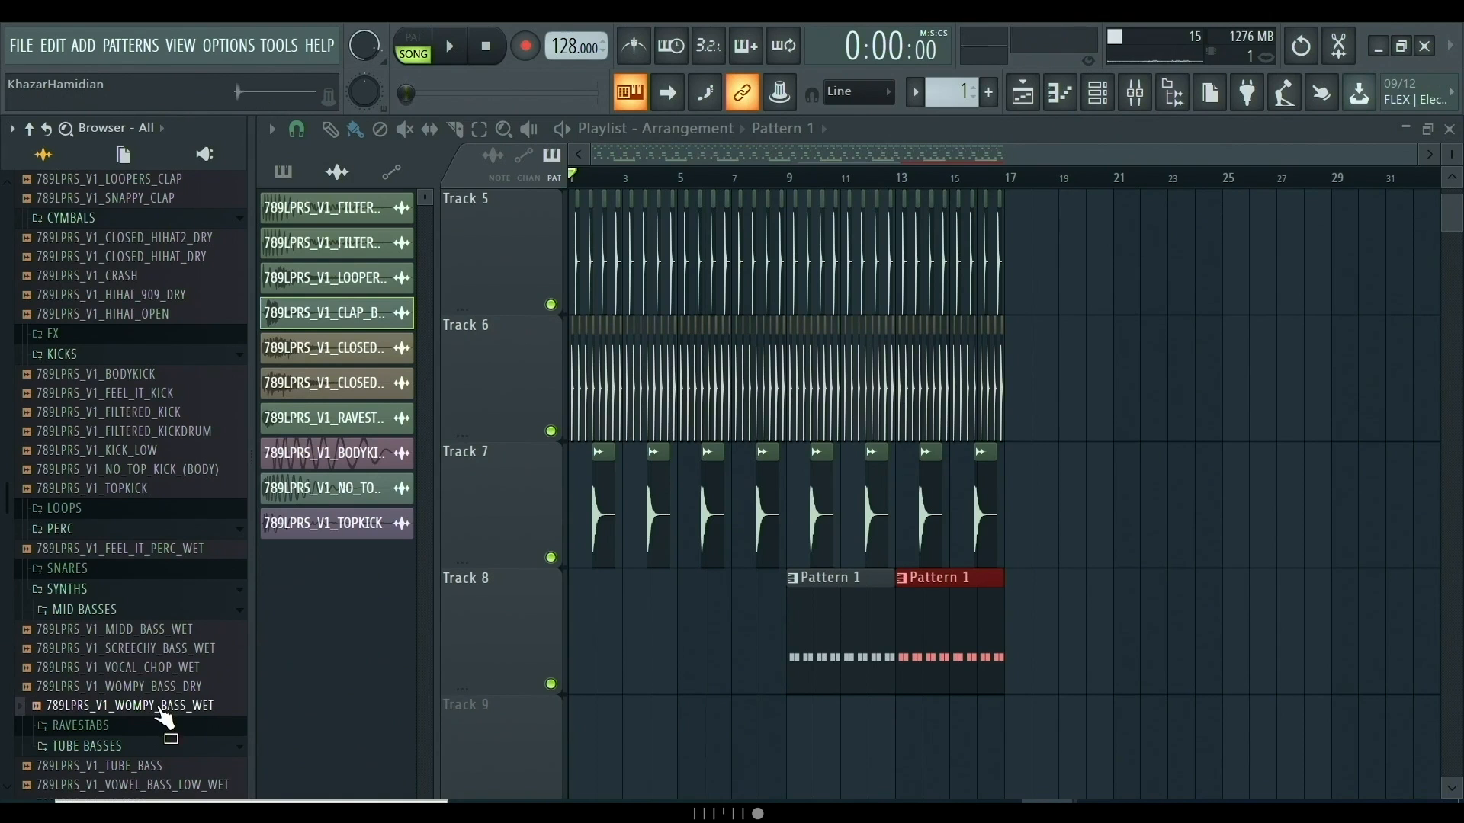
- Place 789LPRS_V1_WOMPY_BASS_WET on Track 9 just before bar 11 and nudge the clip earlier to 10:11:21
left_click_drag(429, 744, 846, 588)
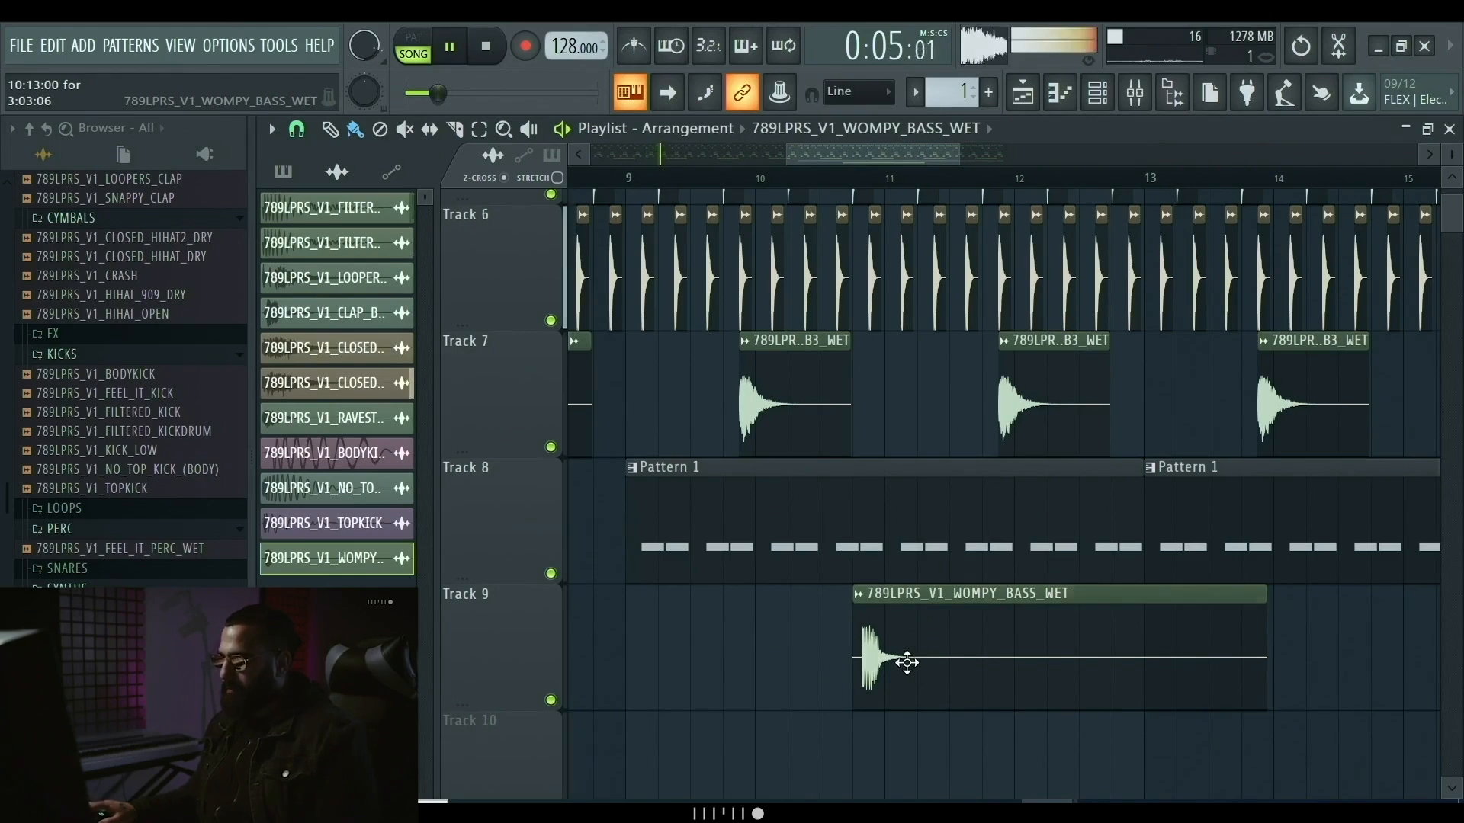
left_click_drag(907, 667, 905, 719)
scroll(887, 714, "up", 5)
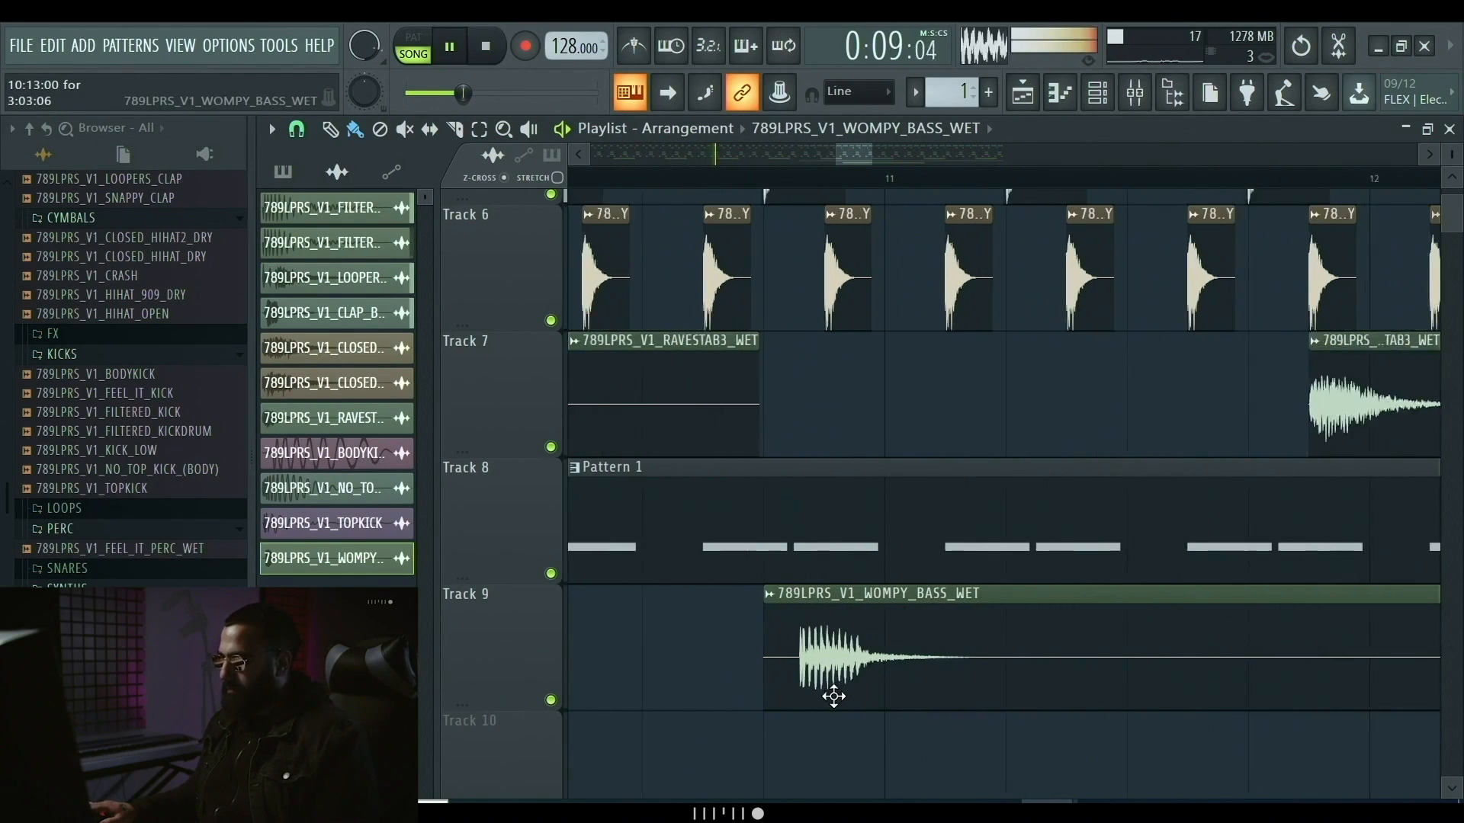
left_click_drag(768, 644, 724, 645)
scroll(839, 770, "down", 6)
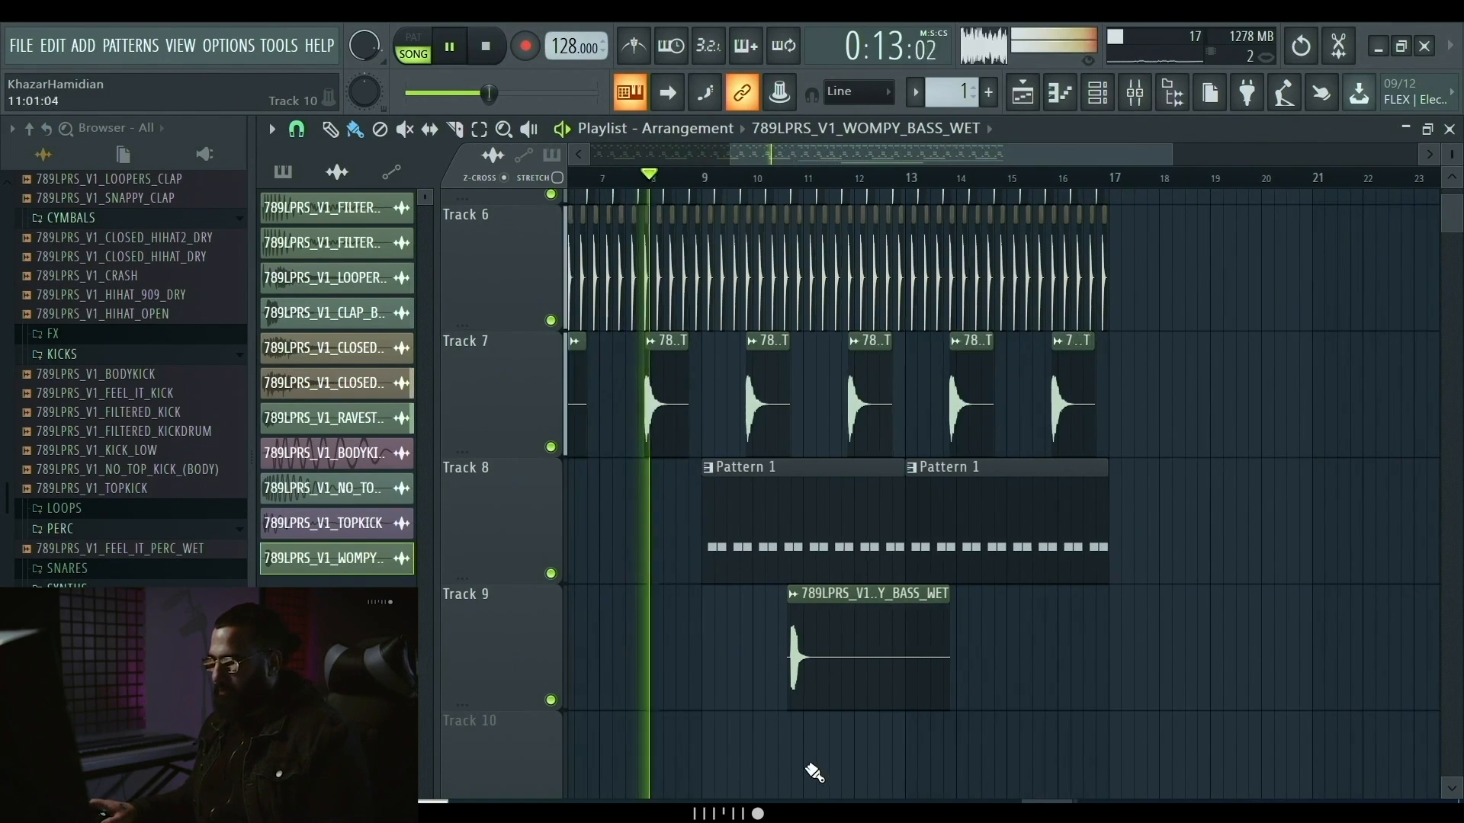
- Set the playlist snap to 1/2 beat, then trim the wompy bass clip to 0:12:15, starting at 10:13:18
scroll(797, 728, "up", 3)
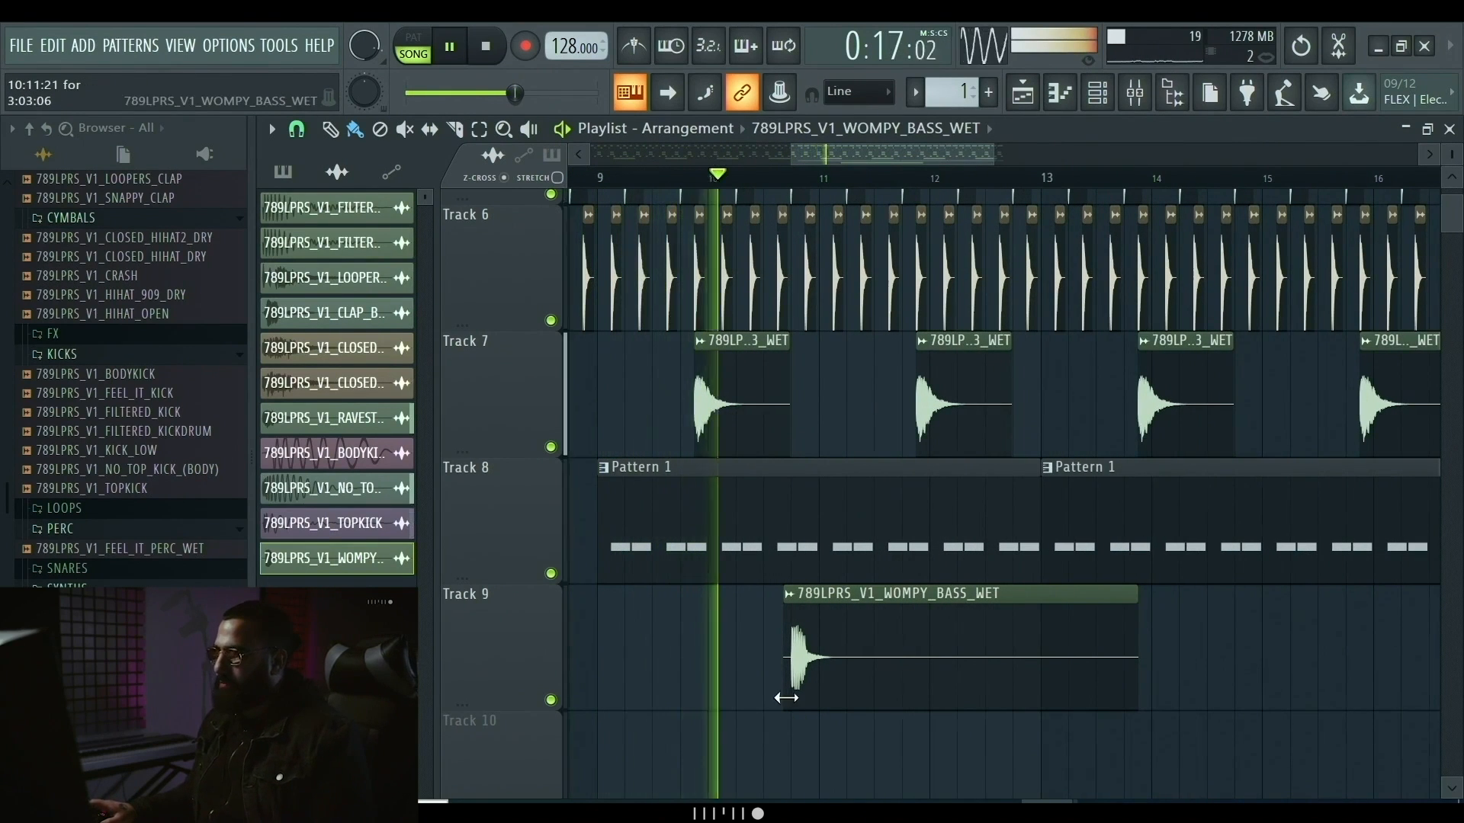
scroll(785, 694, "up", 4)
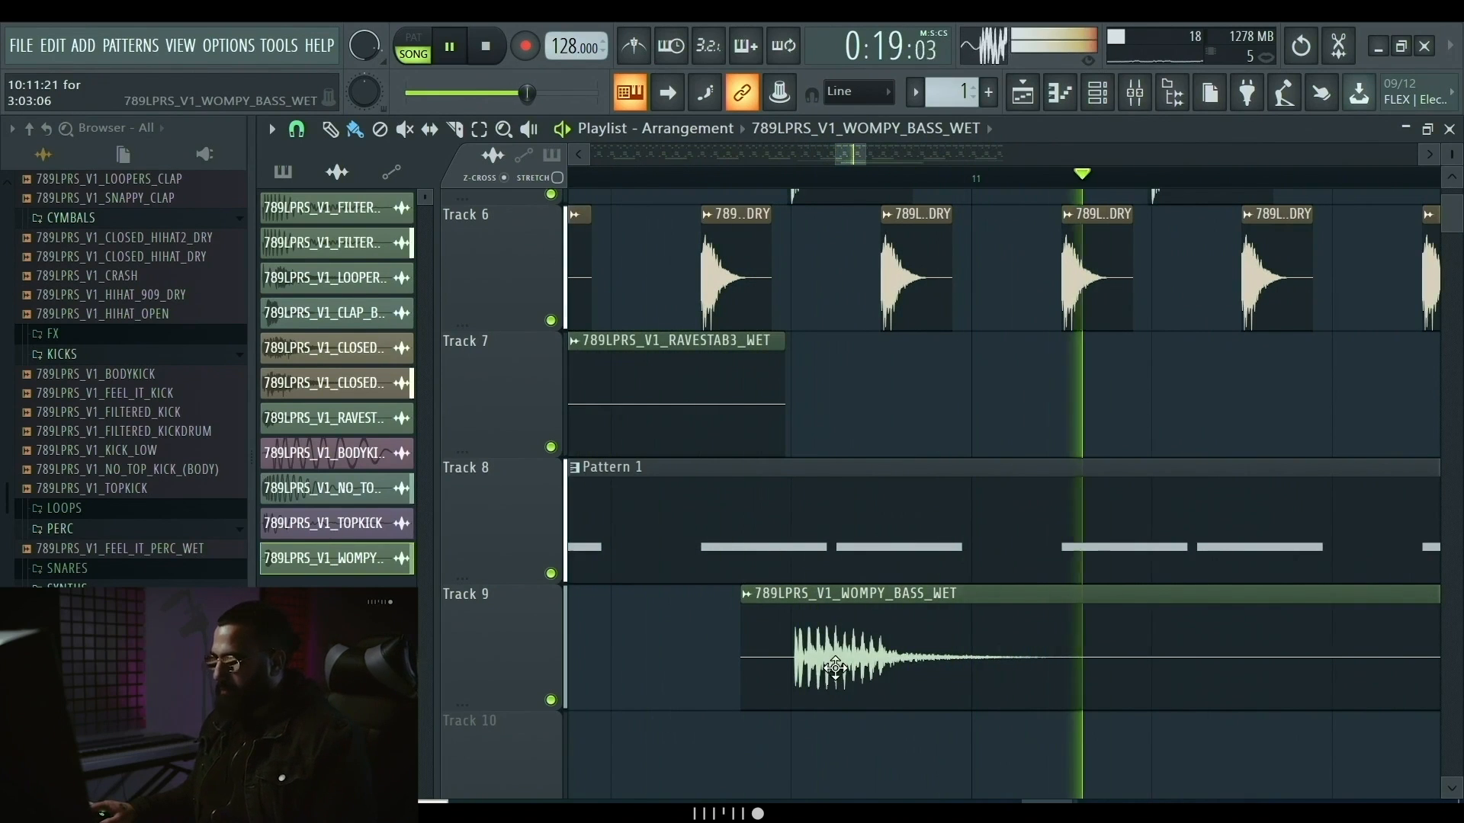
left_click_drag(829, 685, 910, 685)
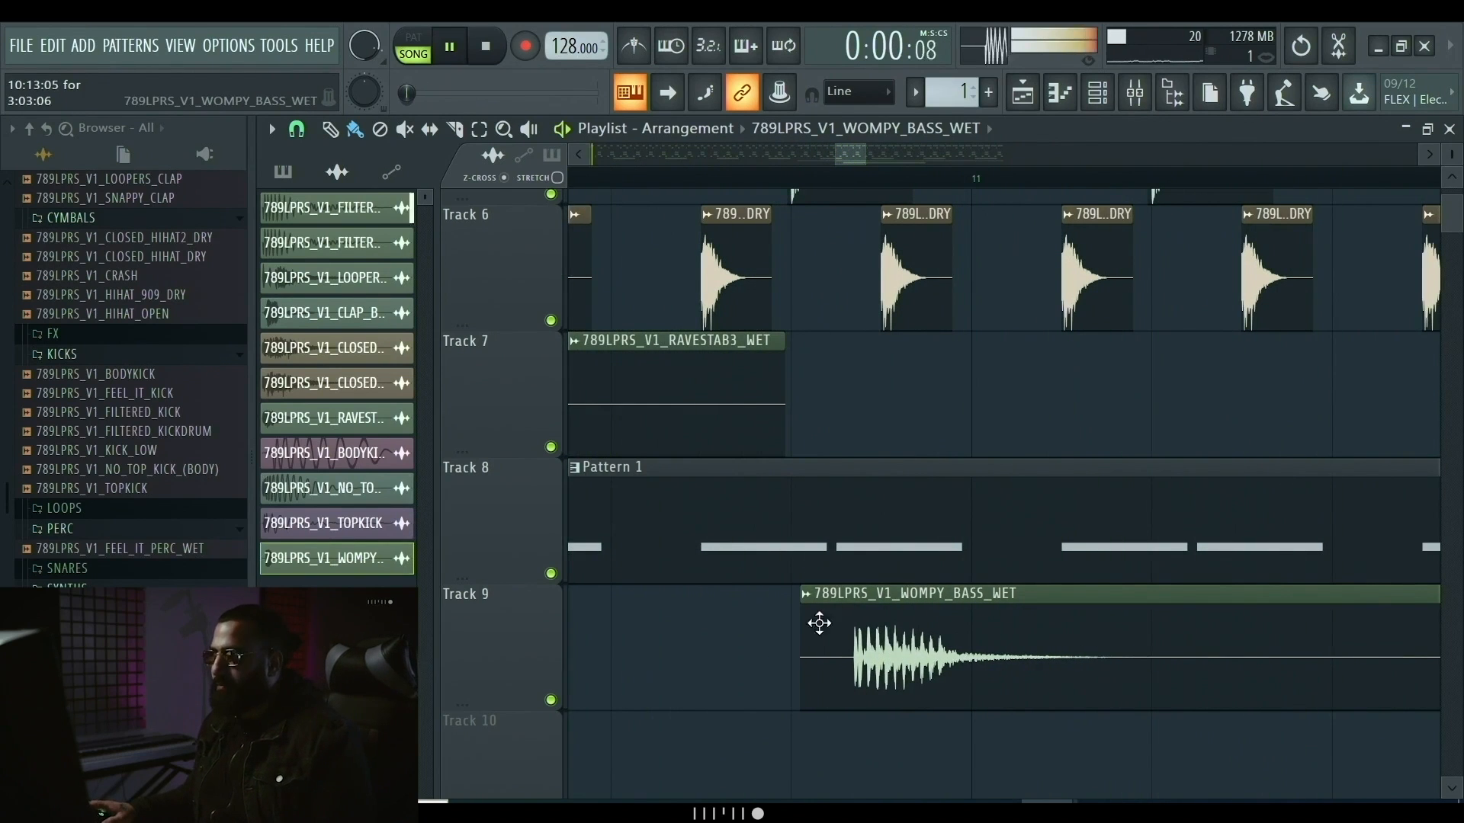
left_click(297, 129)
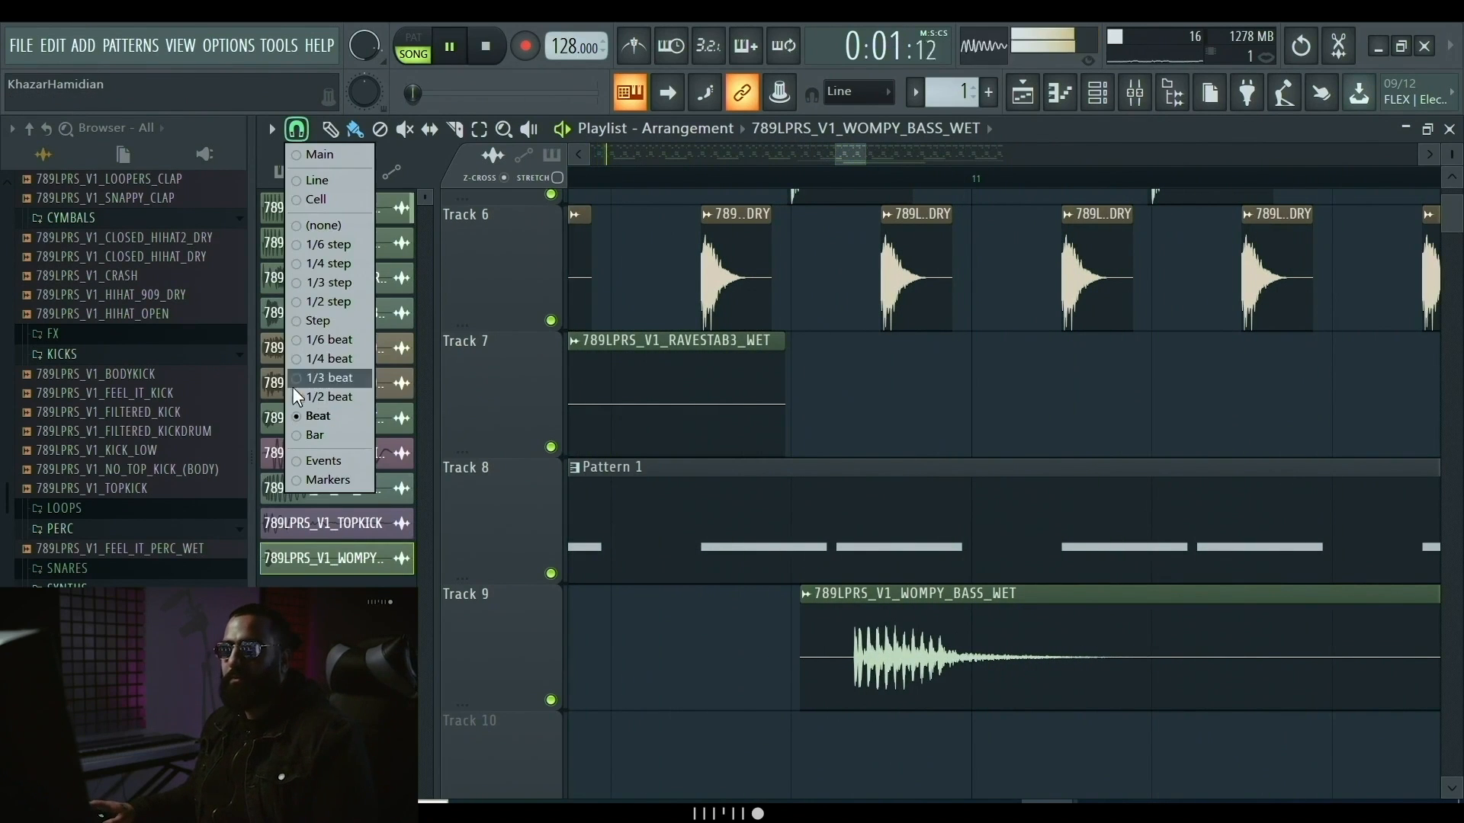
left_click(316, 398)
mouse_move(925, 622)
left_mouse_down()
mouse_move(958, 622)
mouse_move(868, 634)
mouse_move(855, 653)
mouse_move(1007, 652)
mouse_move(910, 644)
mouse_move(940, 644)
left_mouse_up()
- Duplicate the trimmed wompy bass clip on Track 9 two bars on, starting at 12:13:18 just before bar 13
scroll(850, 677, "down", 5)
scroll(938, 653, "up", 5)
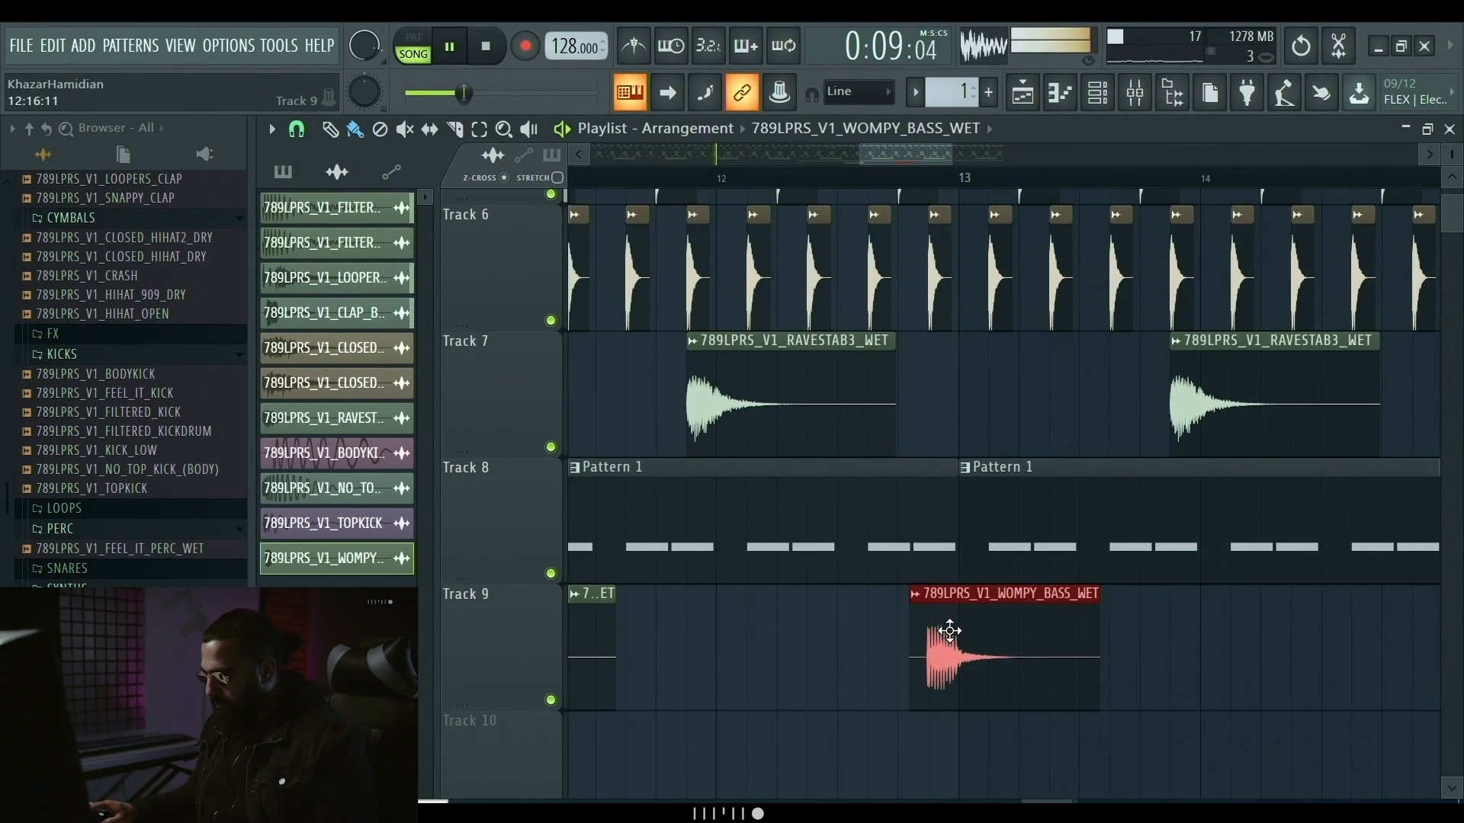
scroll(933, 648, "down", 4)
scroll(858, 694, "up", 6)
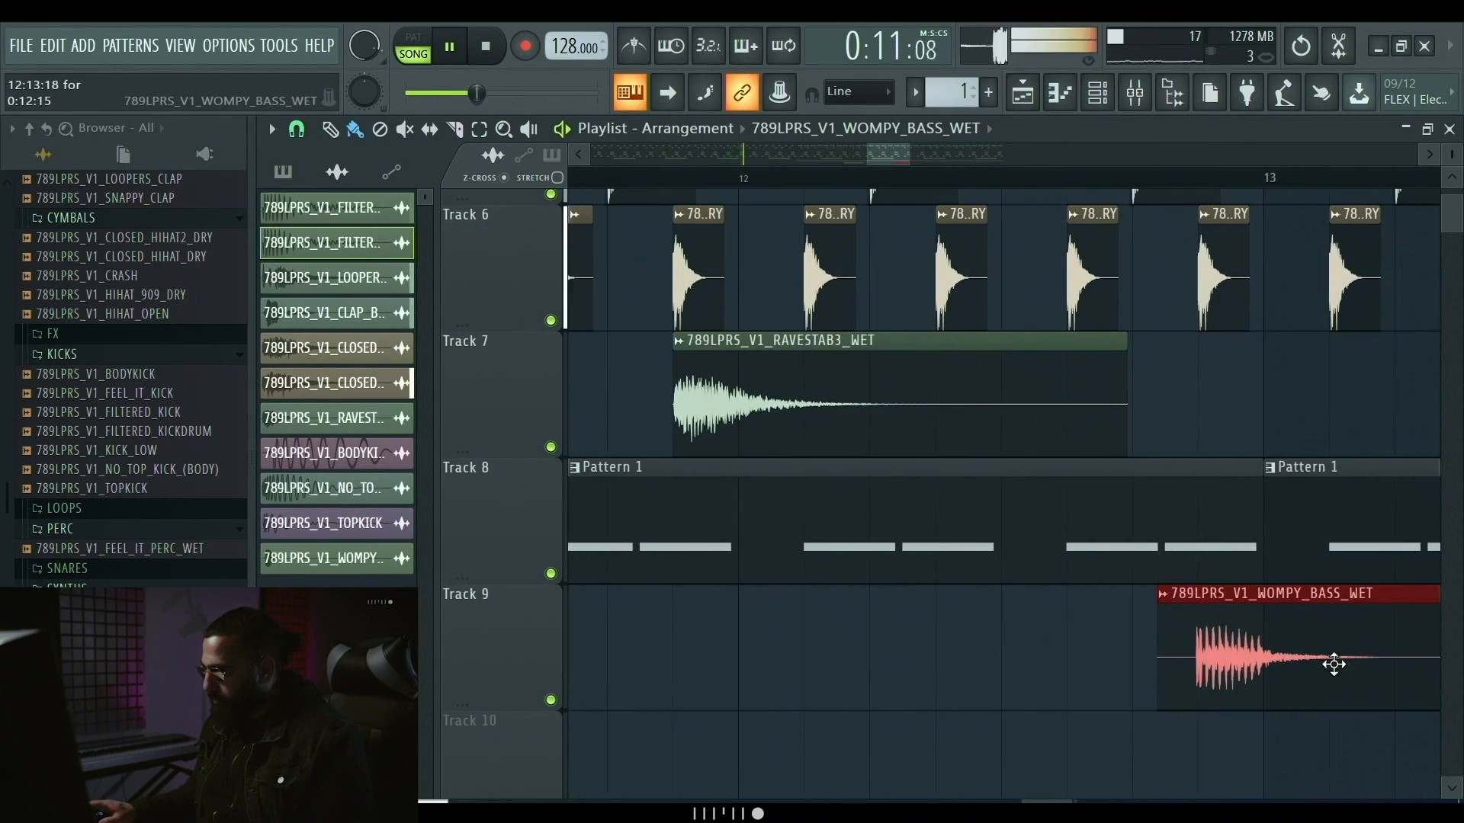
- Duplicate both wompy bass clips further along Track 9, with the first copy starting at 14:11:18
scroll(1015, 671, "down", 3)
scroll(650, 677, "down", 4)
mouse_move(834, 665)
left_mouse_down()
mouse_move(678, 669)
mouse_move(1033, 611)
mouse_move(934, 619)
left_mouse_up()
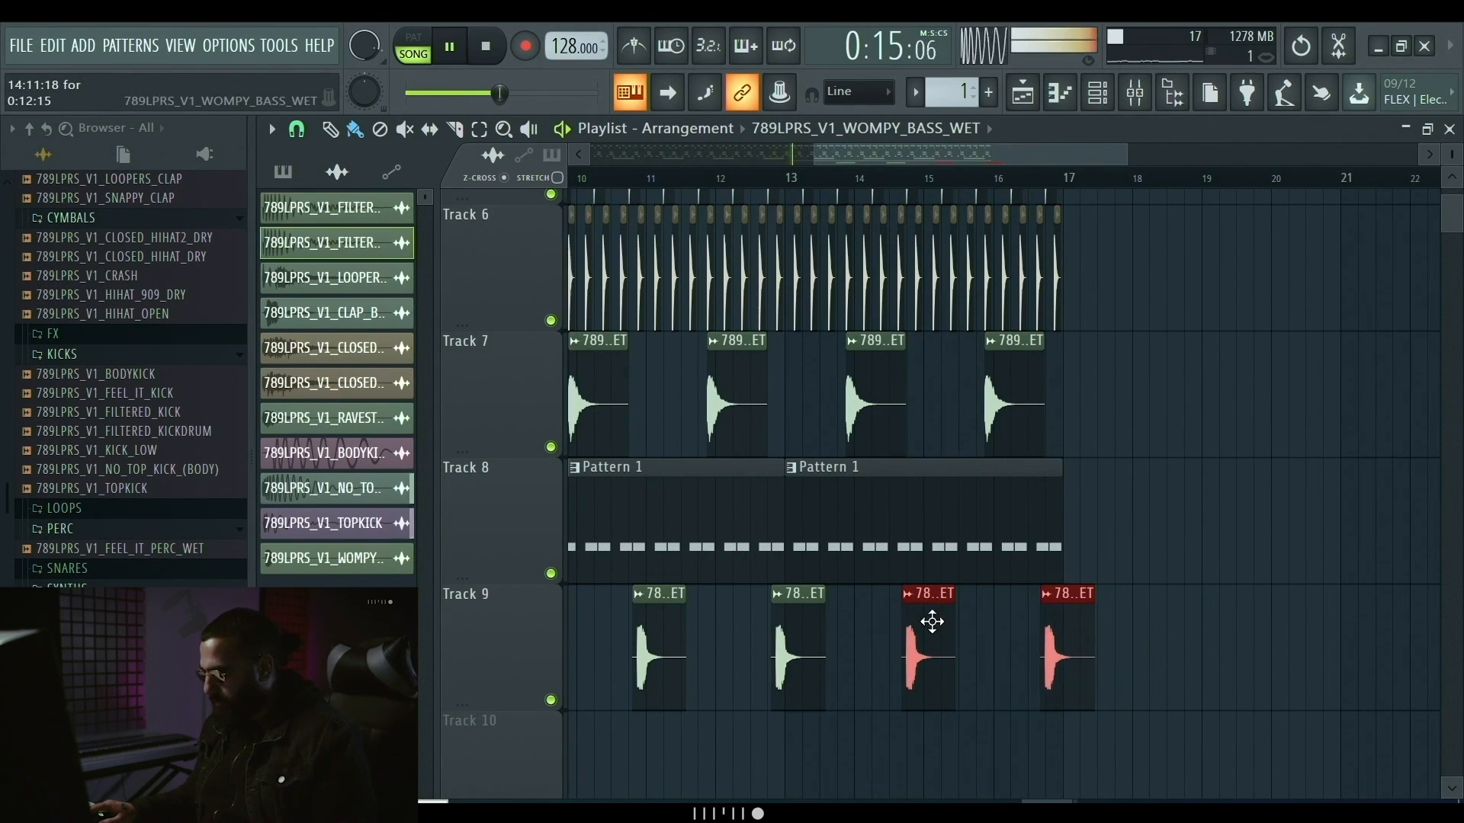
scroll(1060, 688, "down", 3)
scroll(765, 653, "down", 2)
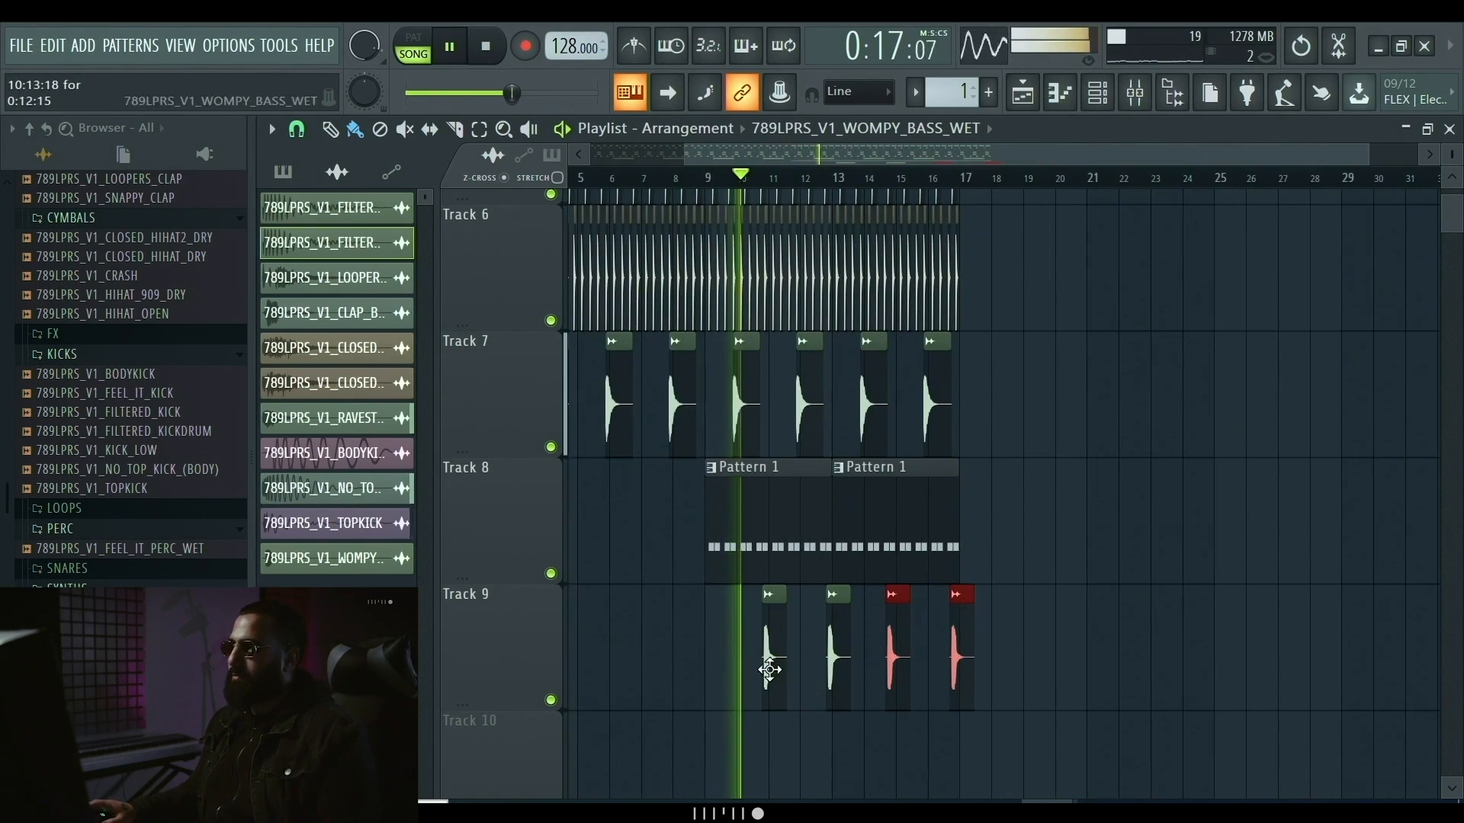
- Check the Track 9 timing in playback and shift the last two wompy bass clips later to keep two-bar spacing
scroll(749, 595, "up", 4)
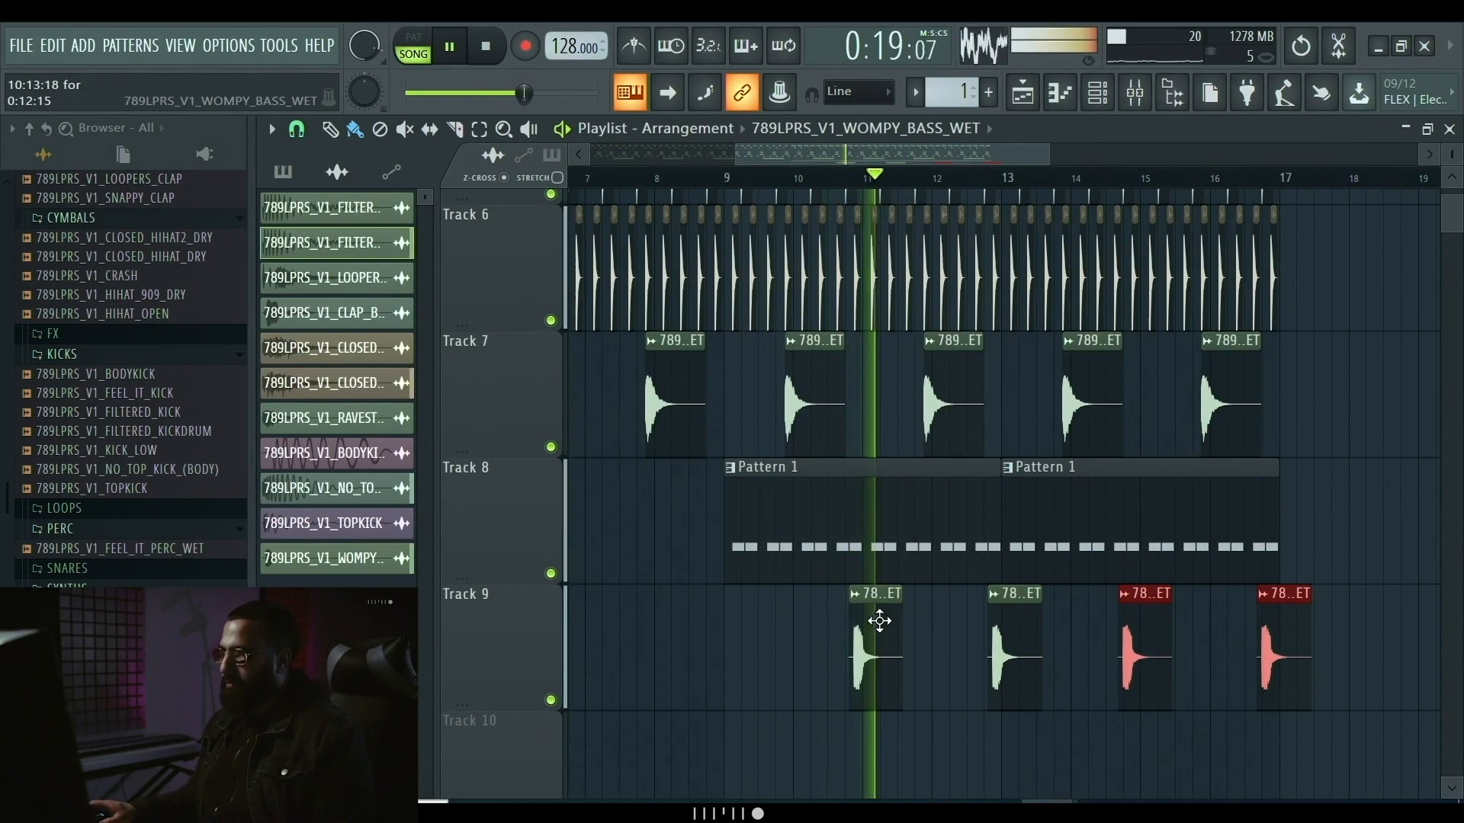
scroll(869, 633, "down", 2)
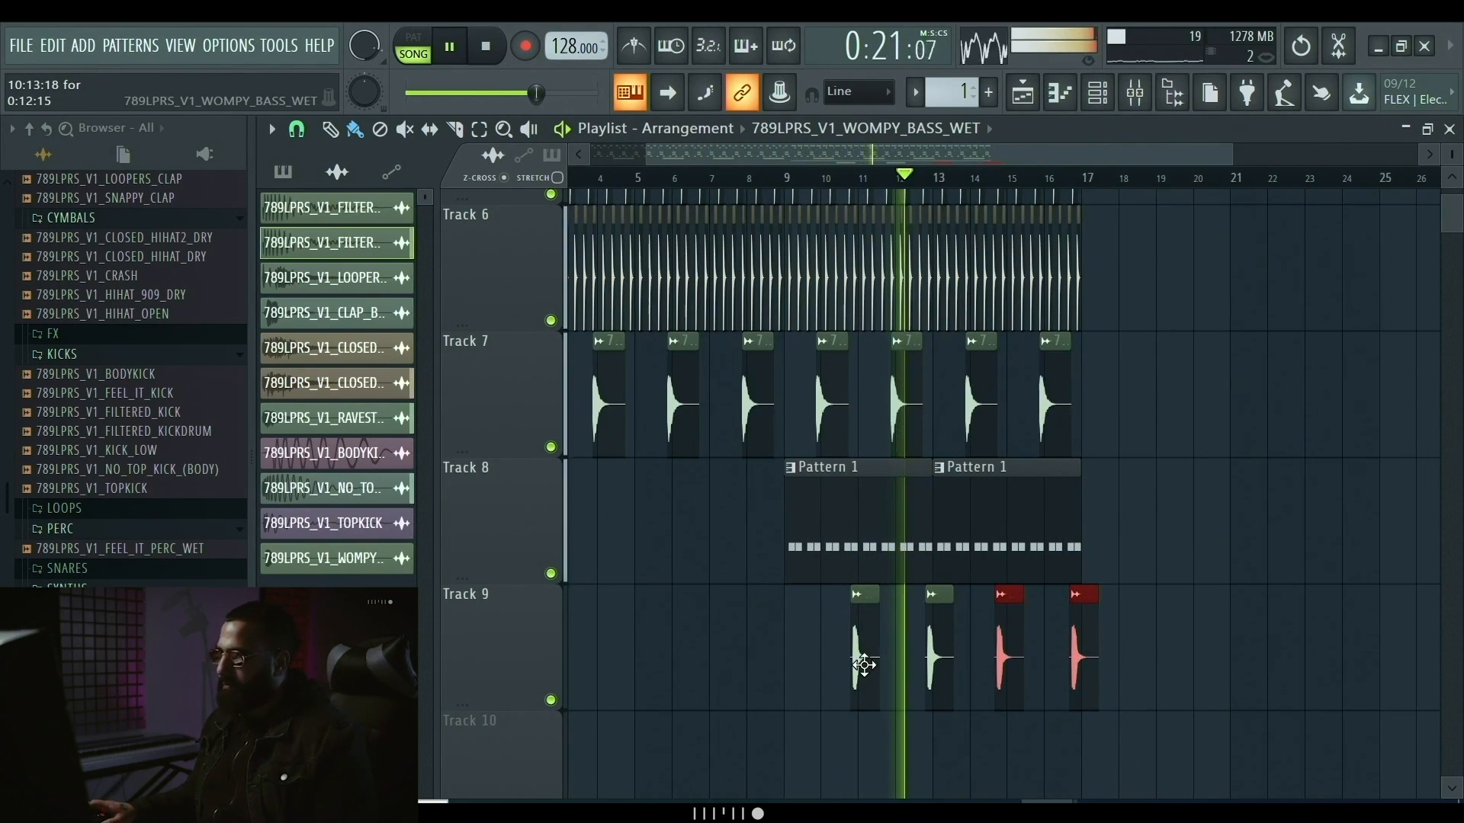
scroll(1075, 671, "up", 2)
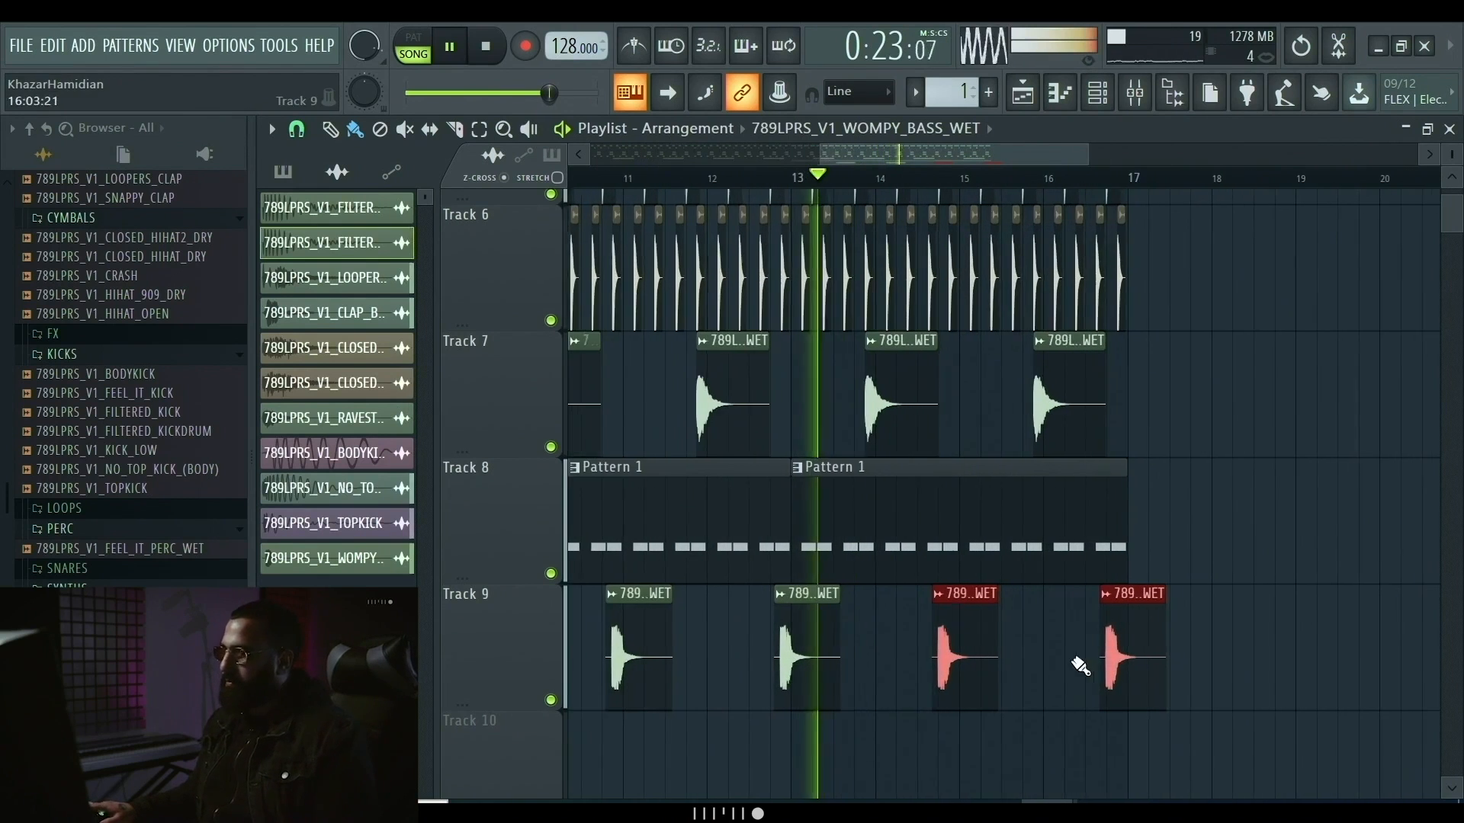
scroll(1189, 580, "up", 3)
scroll(1129, 625, "down", 2)
scroll(1121, 679, "down", 2)
scroll(1016, 663, "up", 4)
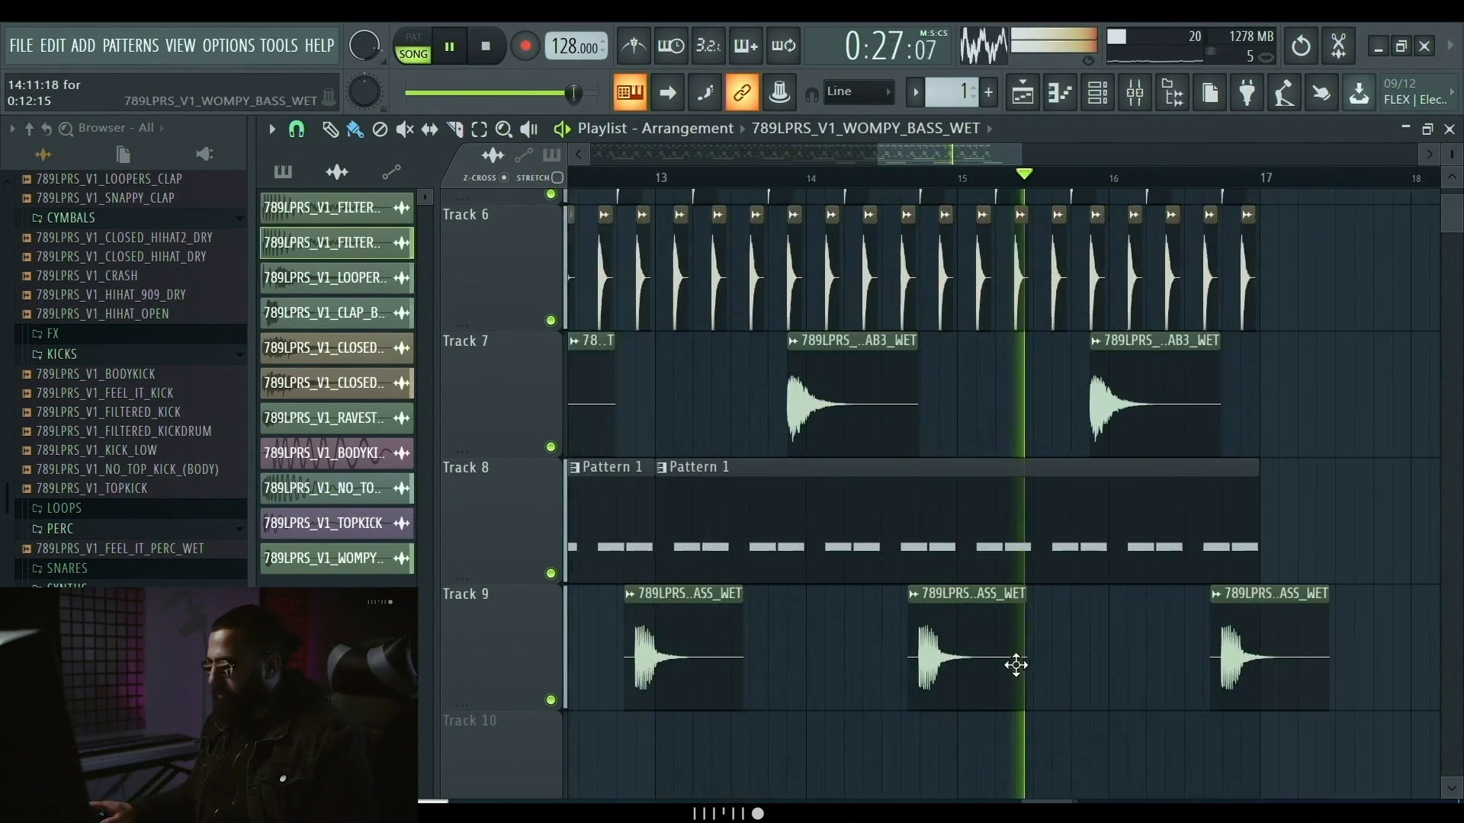
scroll(941, 709, "up", 2)
left_click_drag(891, 747, 905, 688)
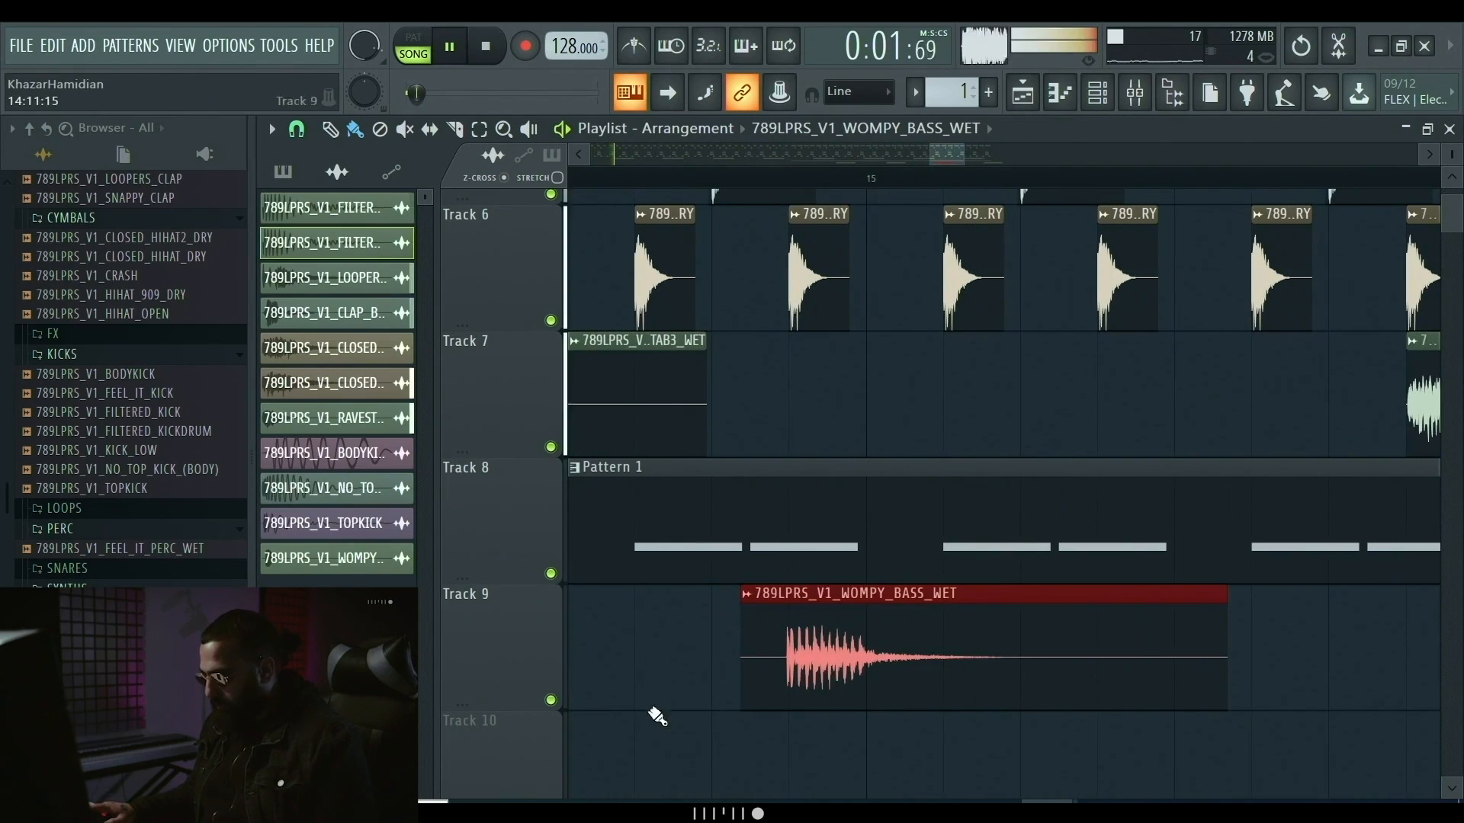
scroll(708, 712, "down", 5)
scroll(755, 694, "up", 4)
scroll(770, 701, "down", 3)
scroll(839, 755, "up", 3)
scroll(834, 686, "down", 6)
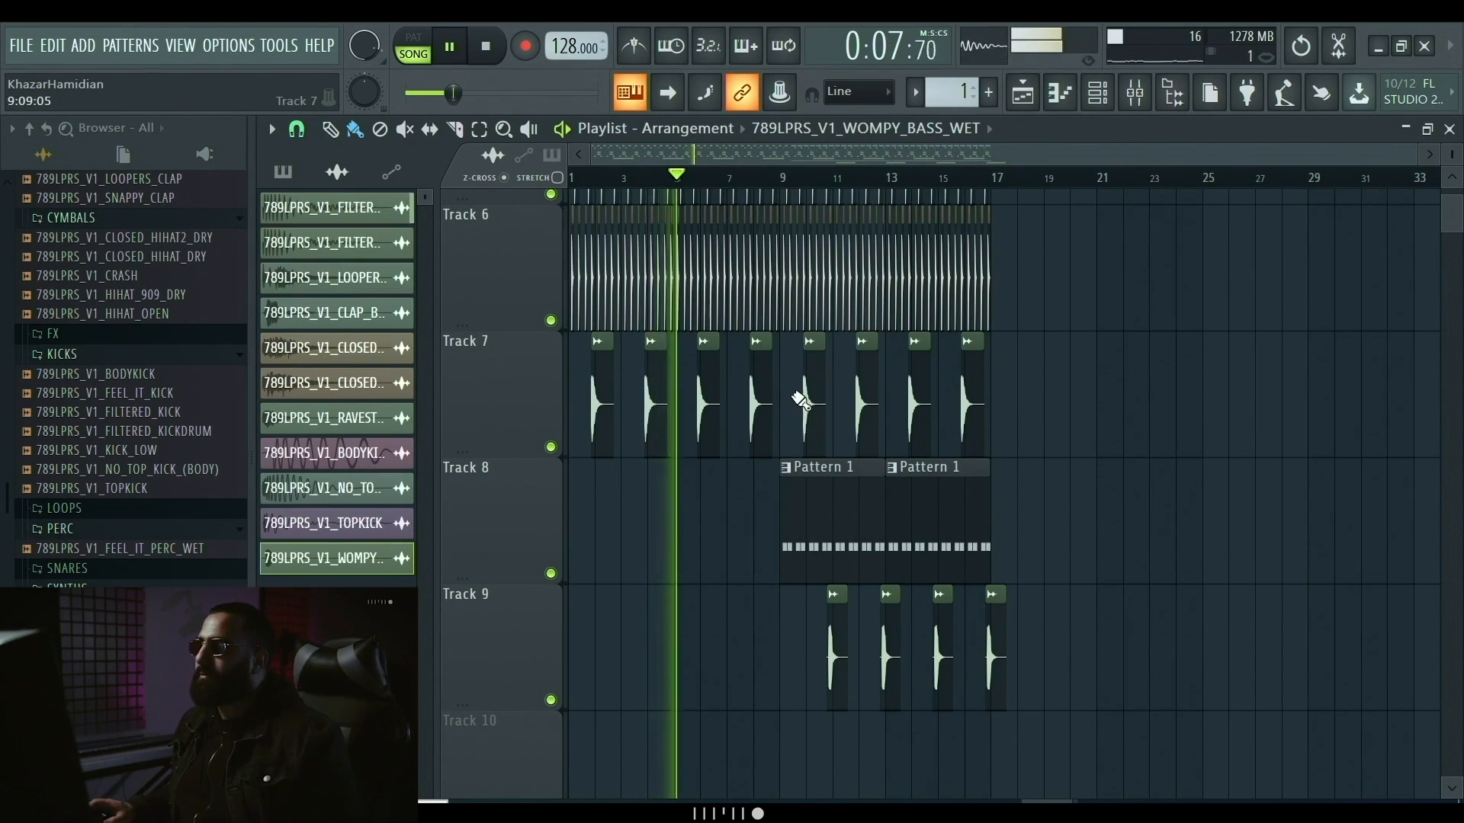
- Listen through the drop from bar 9 while reviewing the drum, bass and synth clips on Tracks 1 to 9
scroll(801, 397, "up", 2)
scroll(785, 235, "up", 3)
scroll(784, 222, "down", 5)
scroll(810, 303, "up", 1)
scroll(809, 303, "up", 3)
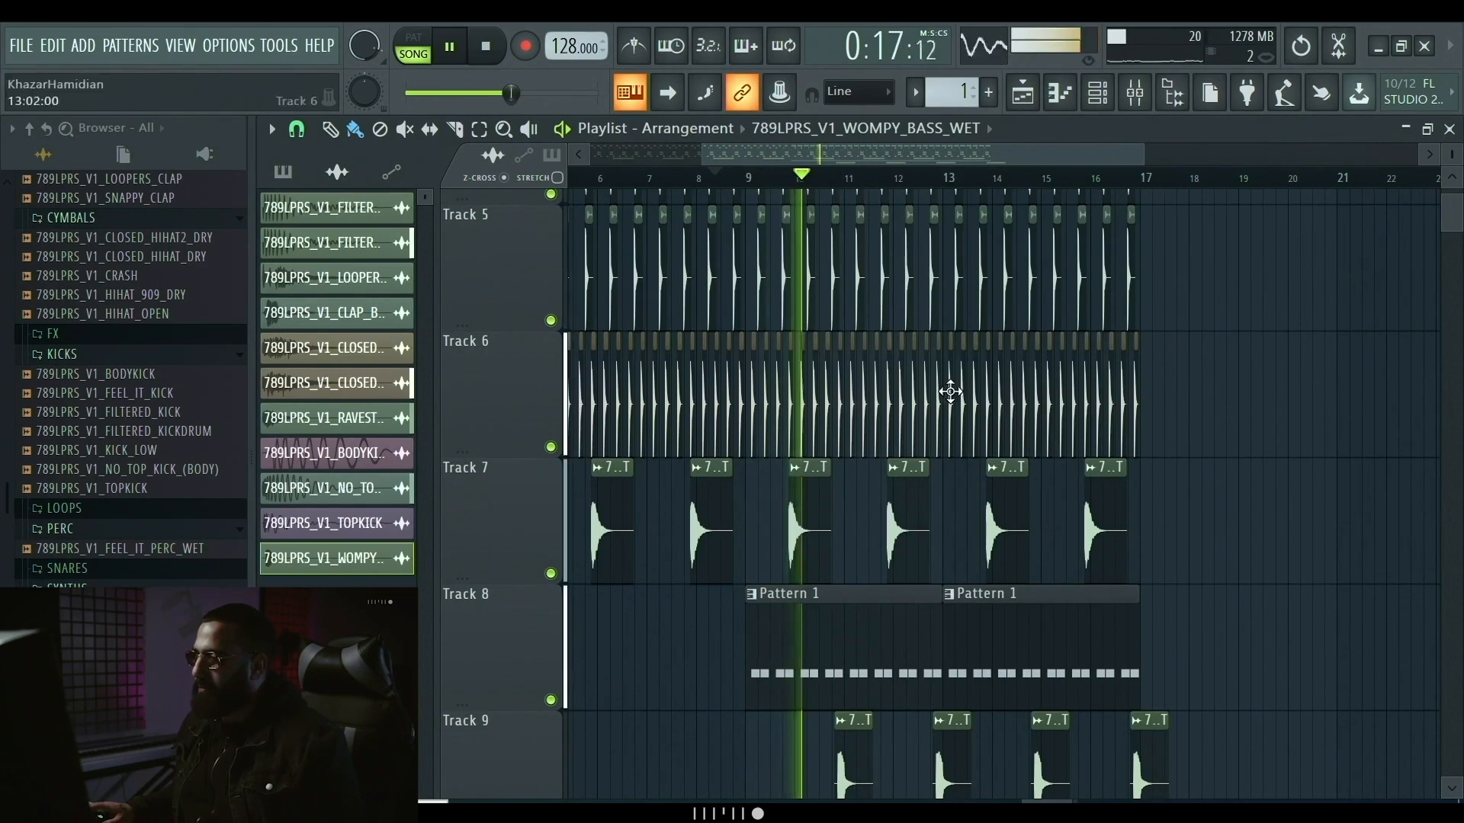
scroll(836, 561, "up", 3)
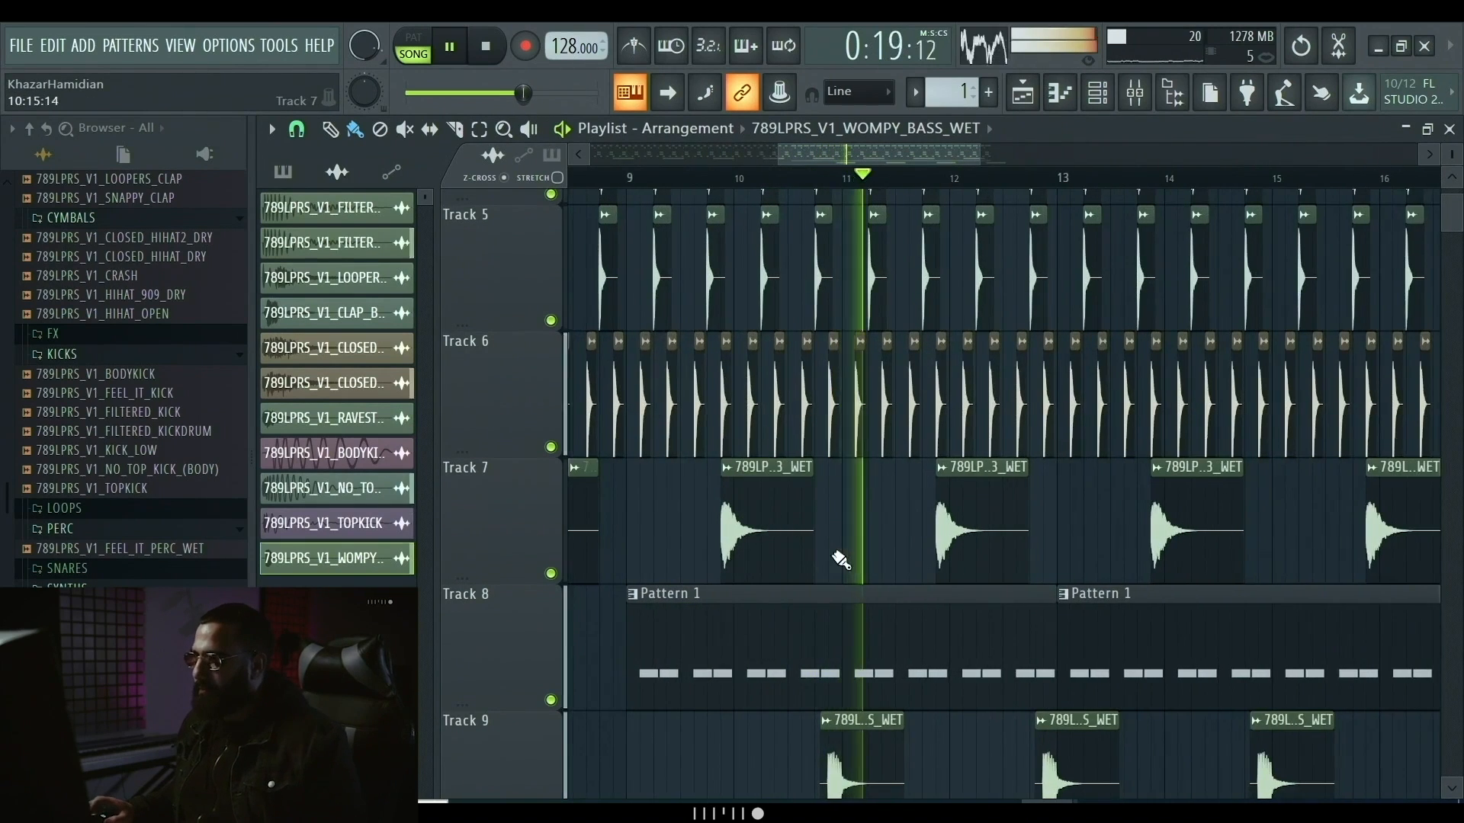
scroll(854, 528, "up", 4)
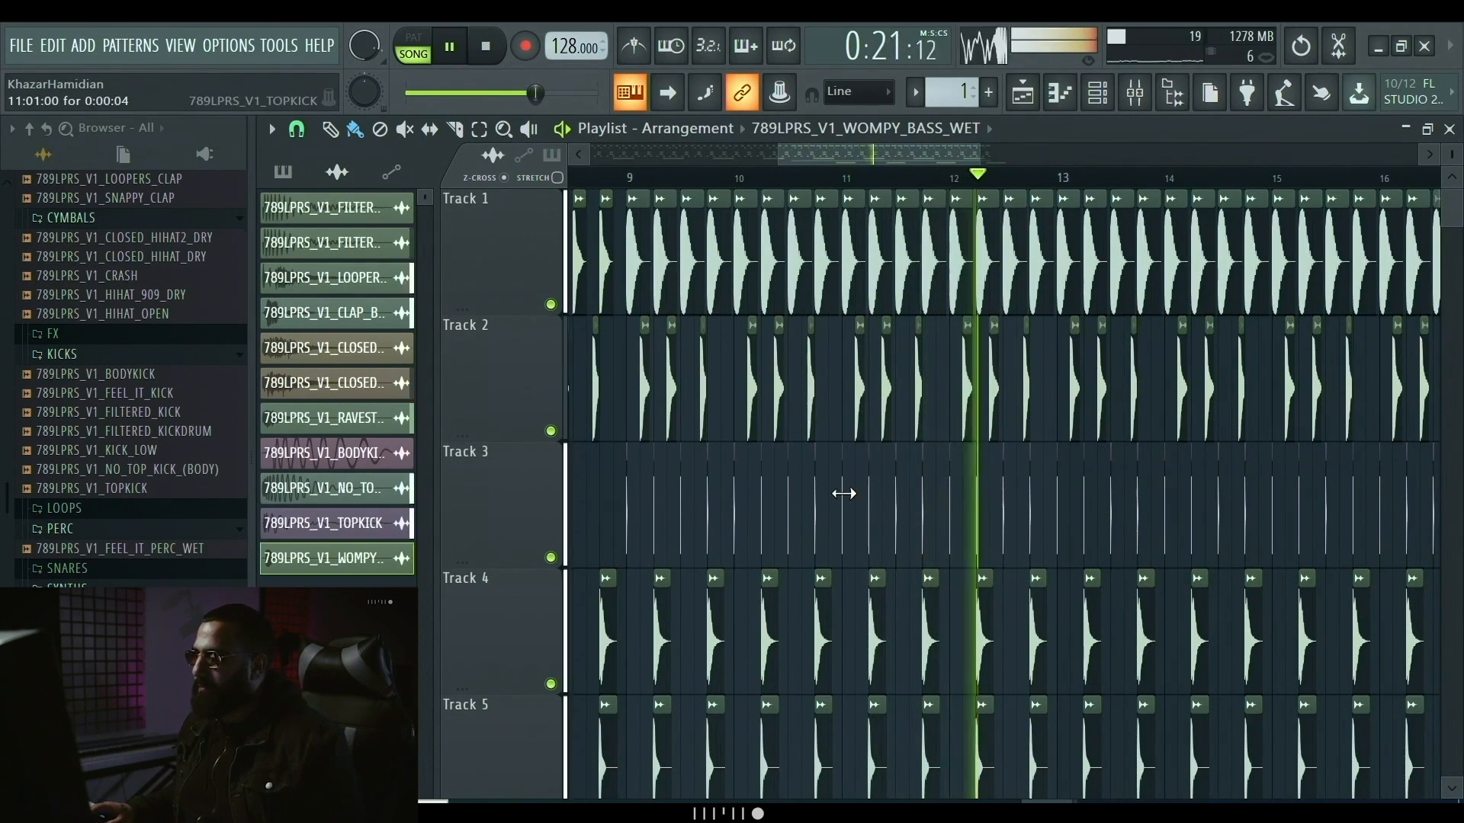
- Lower the out ceiling of the L2 limiter on the TOPKICK mixer track to -12.4 dB, checking it in playback
key("space")
double_click(843, 494)
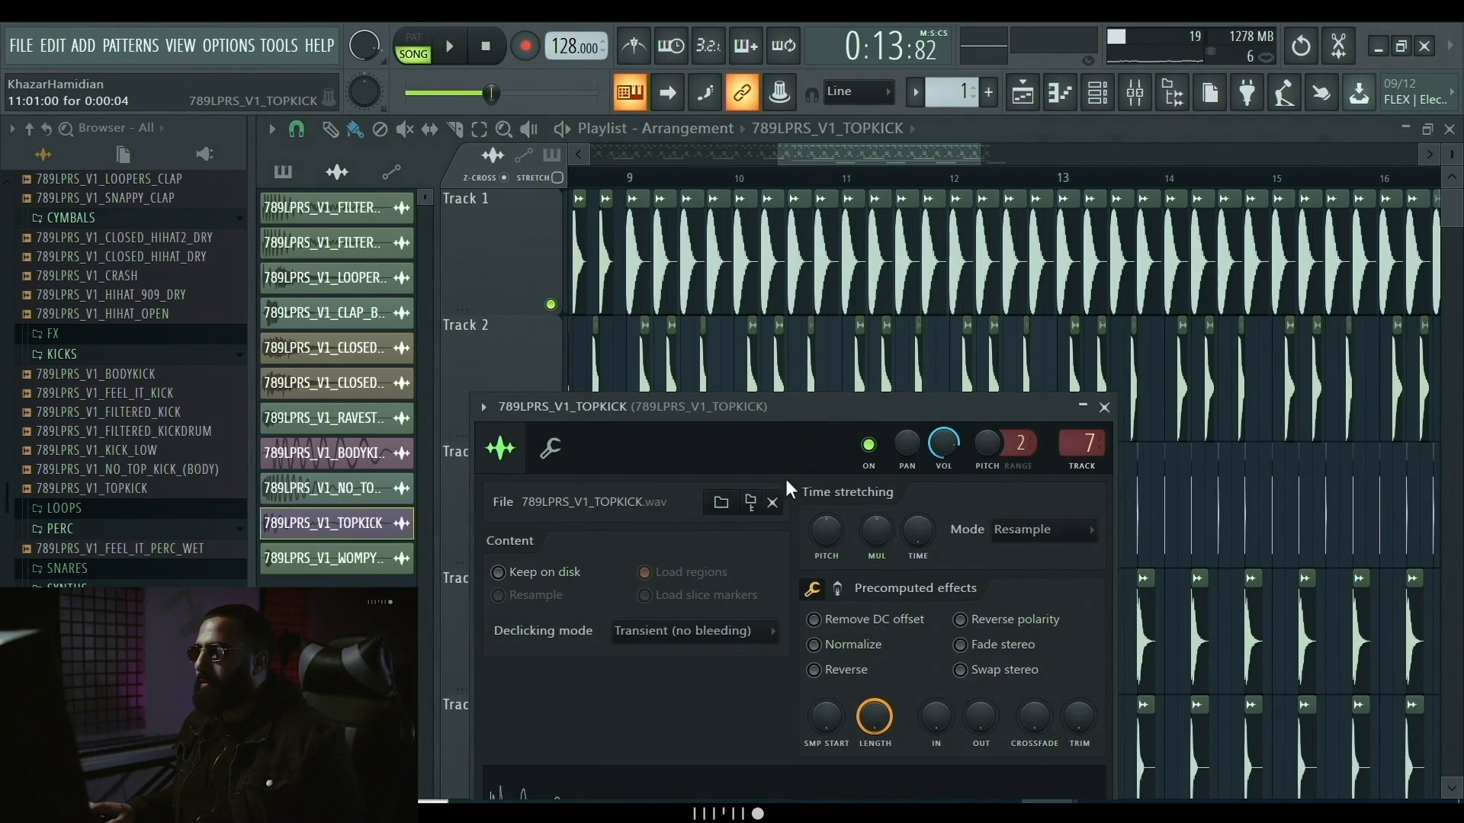
double_click(1080, 441)
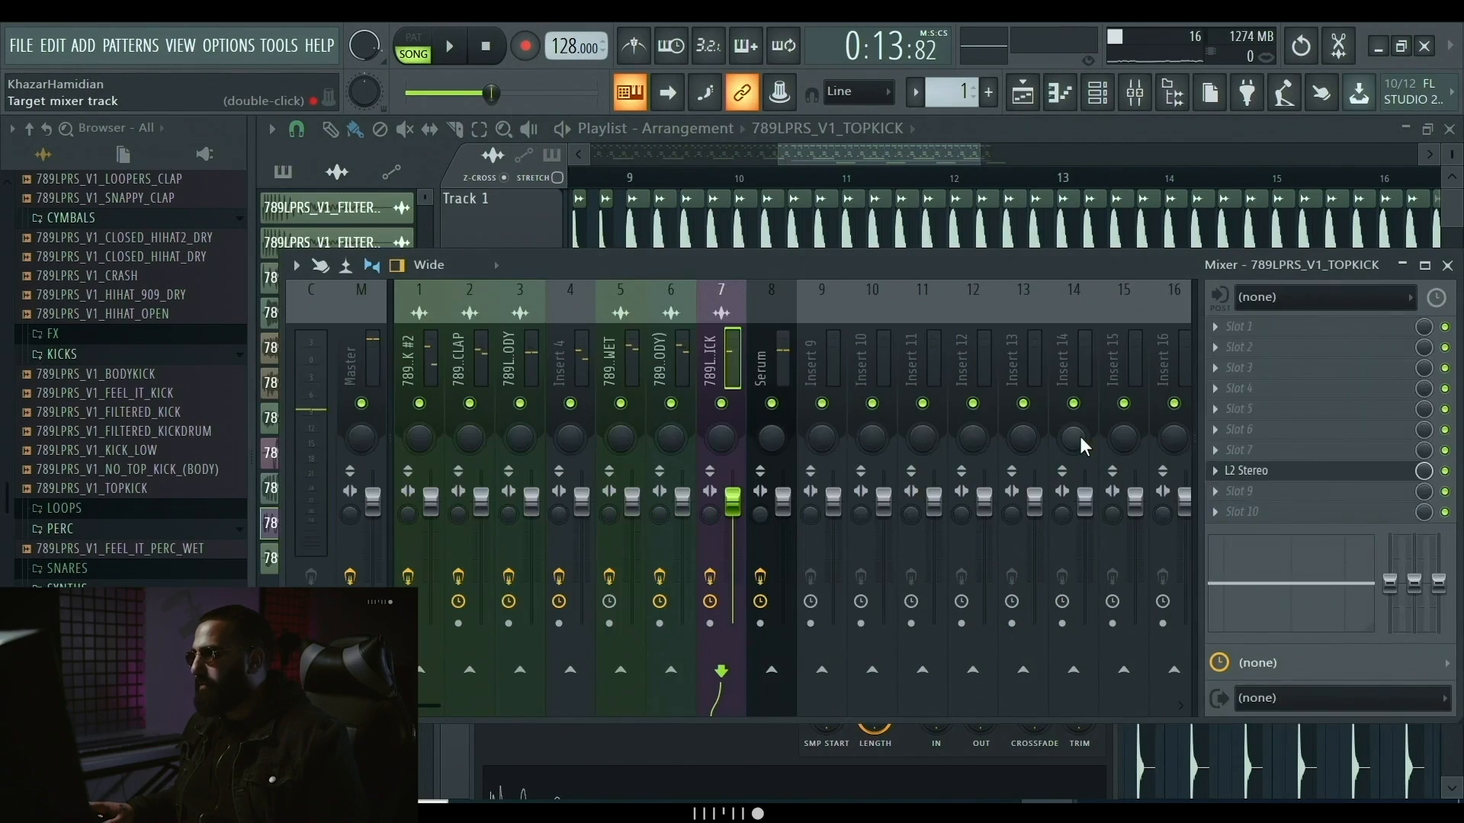
left_click(1275, 472)
key("space")
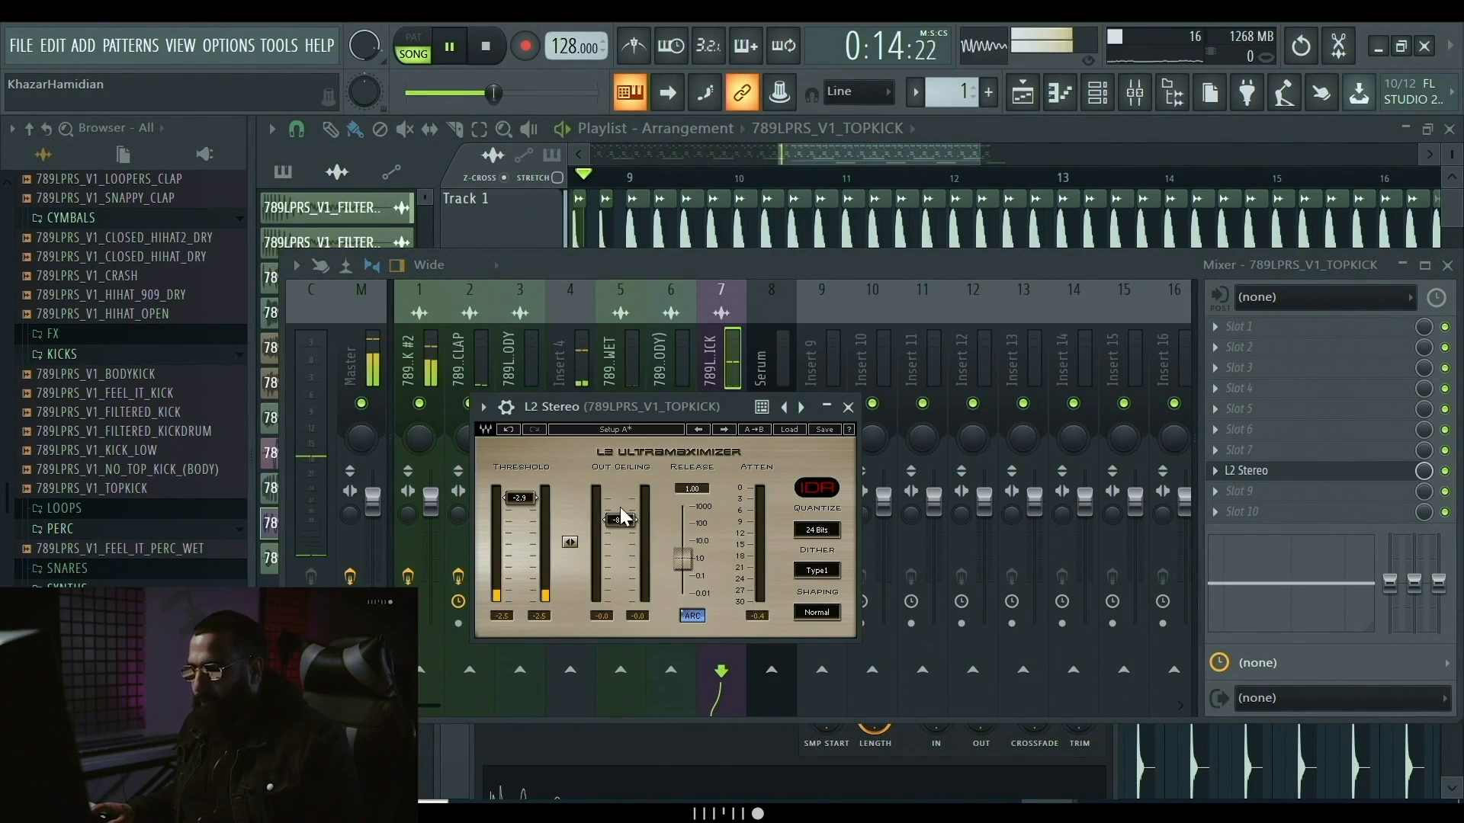
left_click_drag(621, 522, 628, 538)
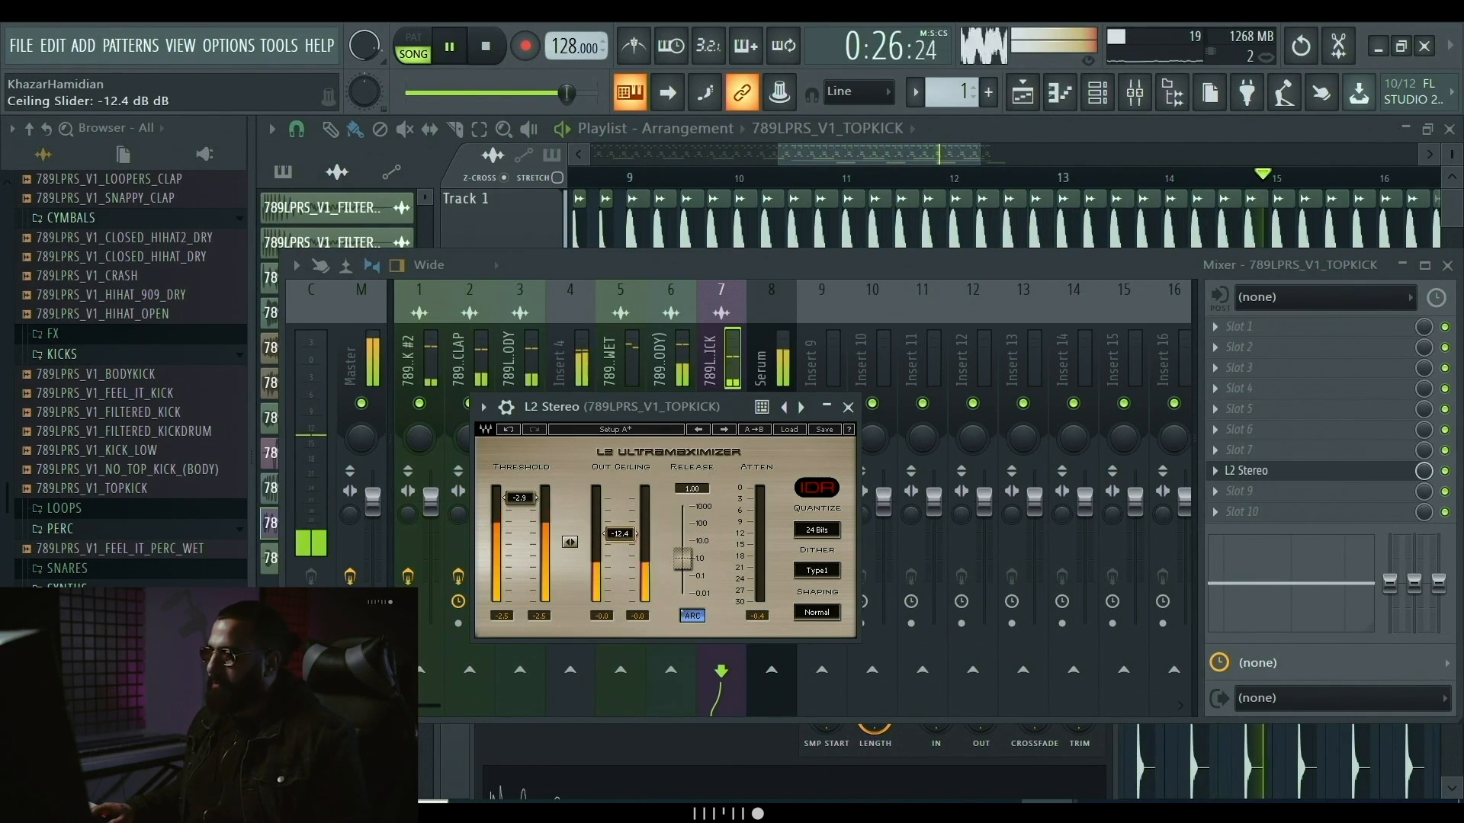
left_click(832, 158)
scroll(839, 517, "down", 6)
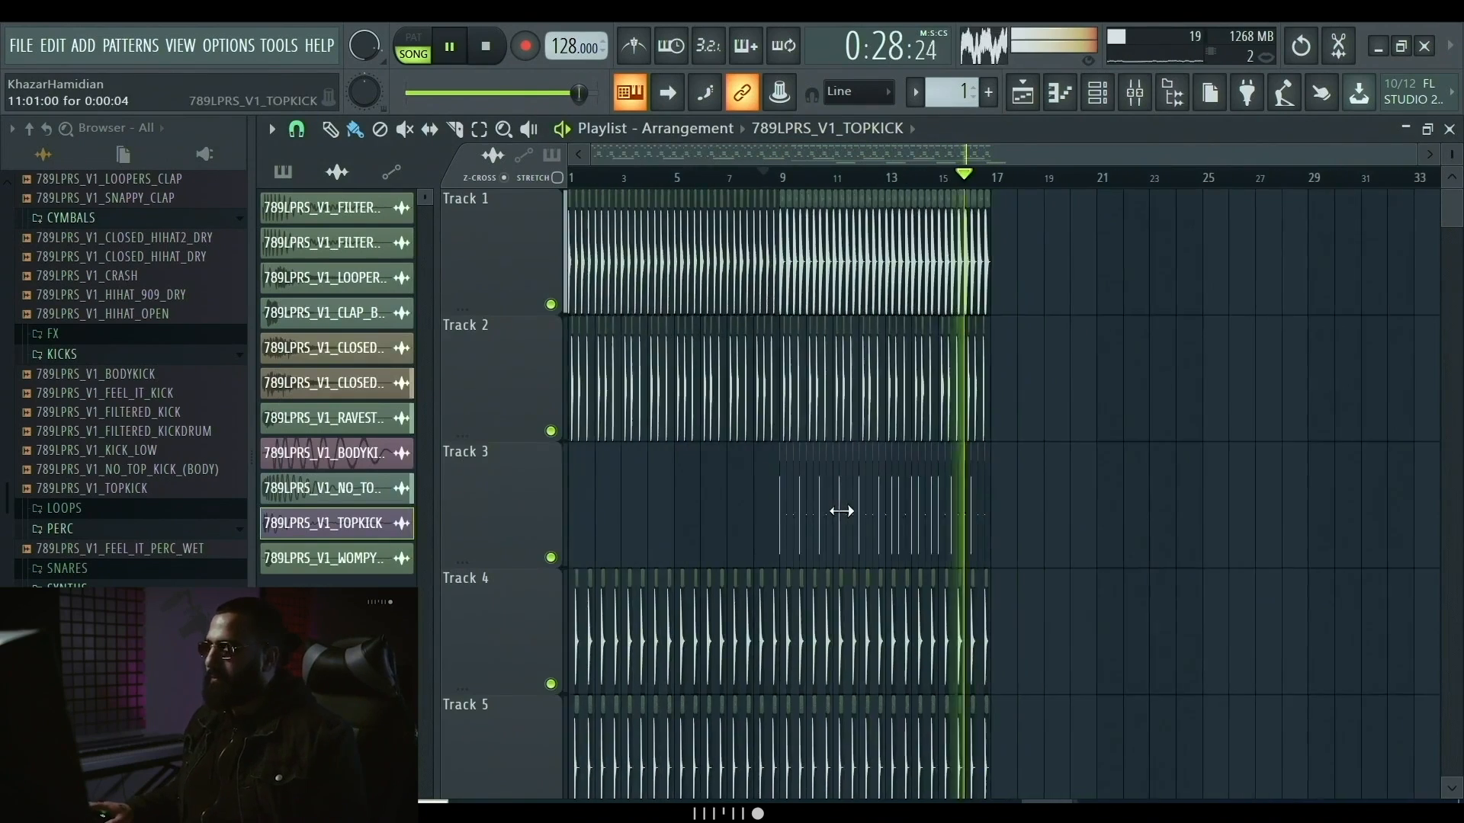
scroll(842, 517, "down", 7)
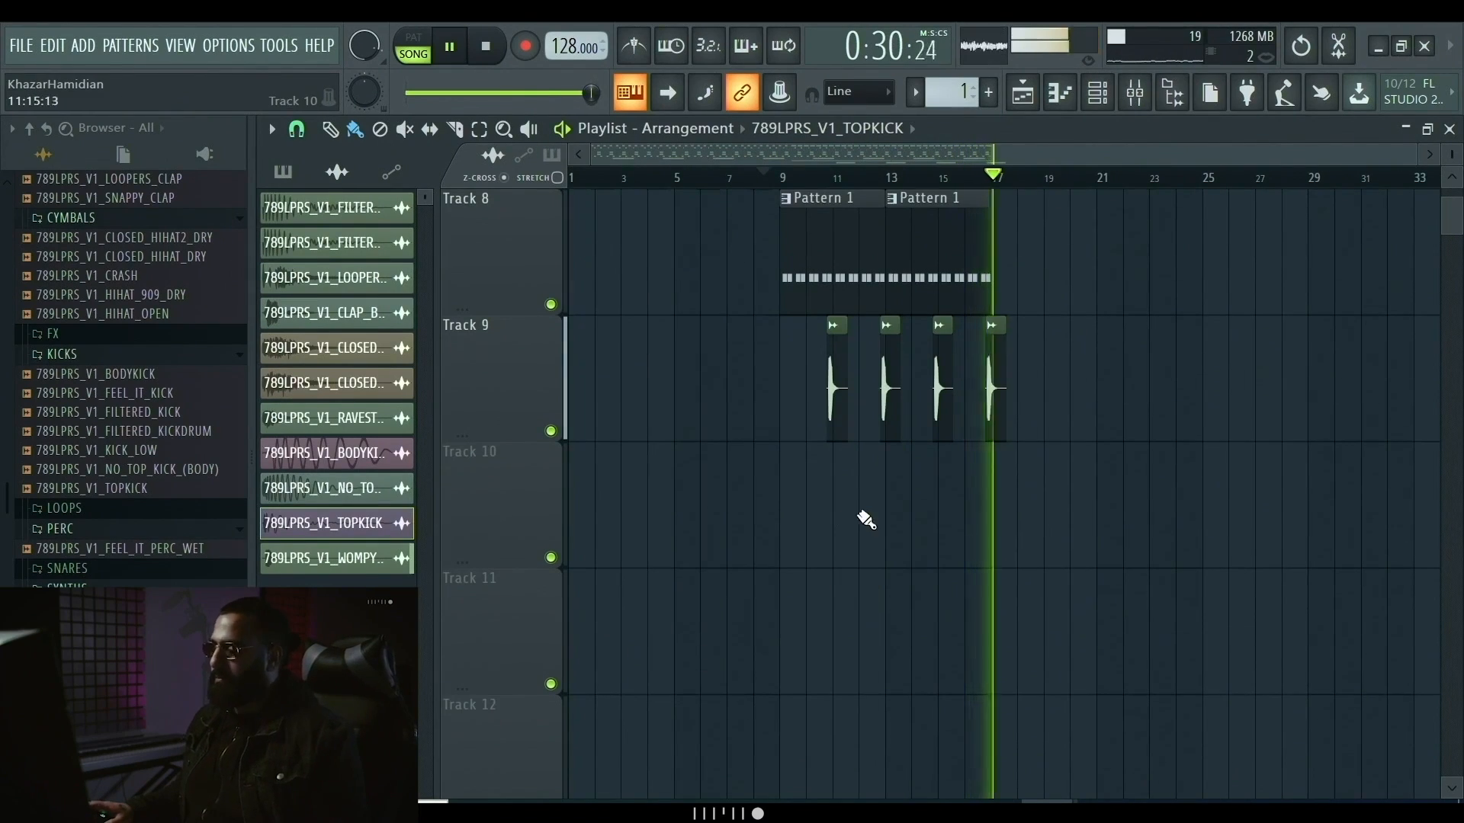
scroll(877, 518, "up", 3)
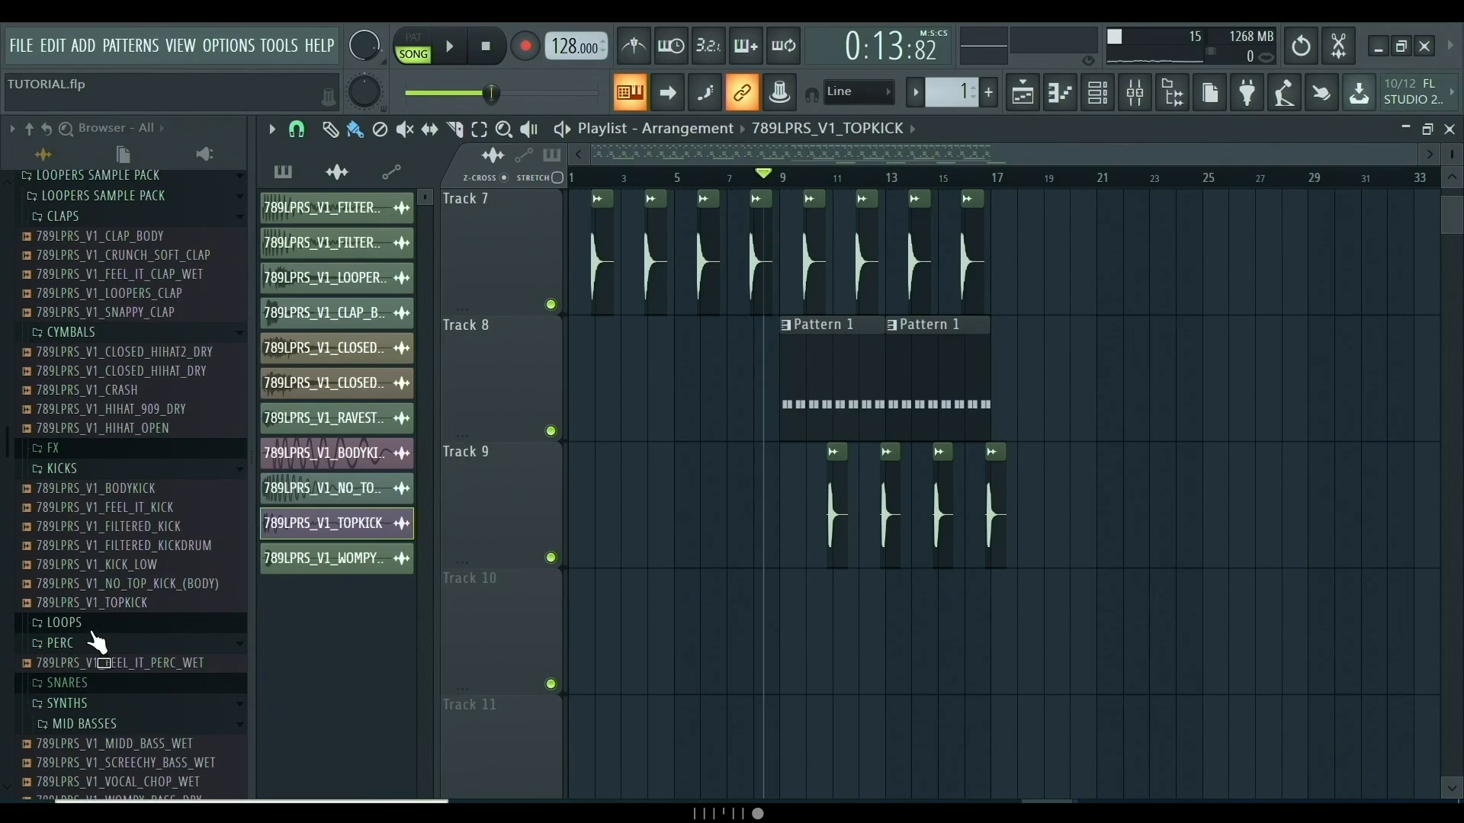
- Open the Loops folder of the sample pack and audition the KICKHATSLOOP and KICKPERCLOOP2 samples
left_click(84, 625)
left_click(95, 647)
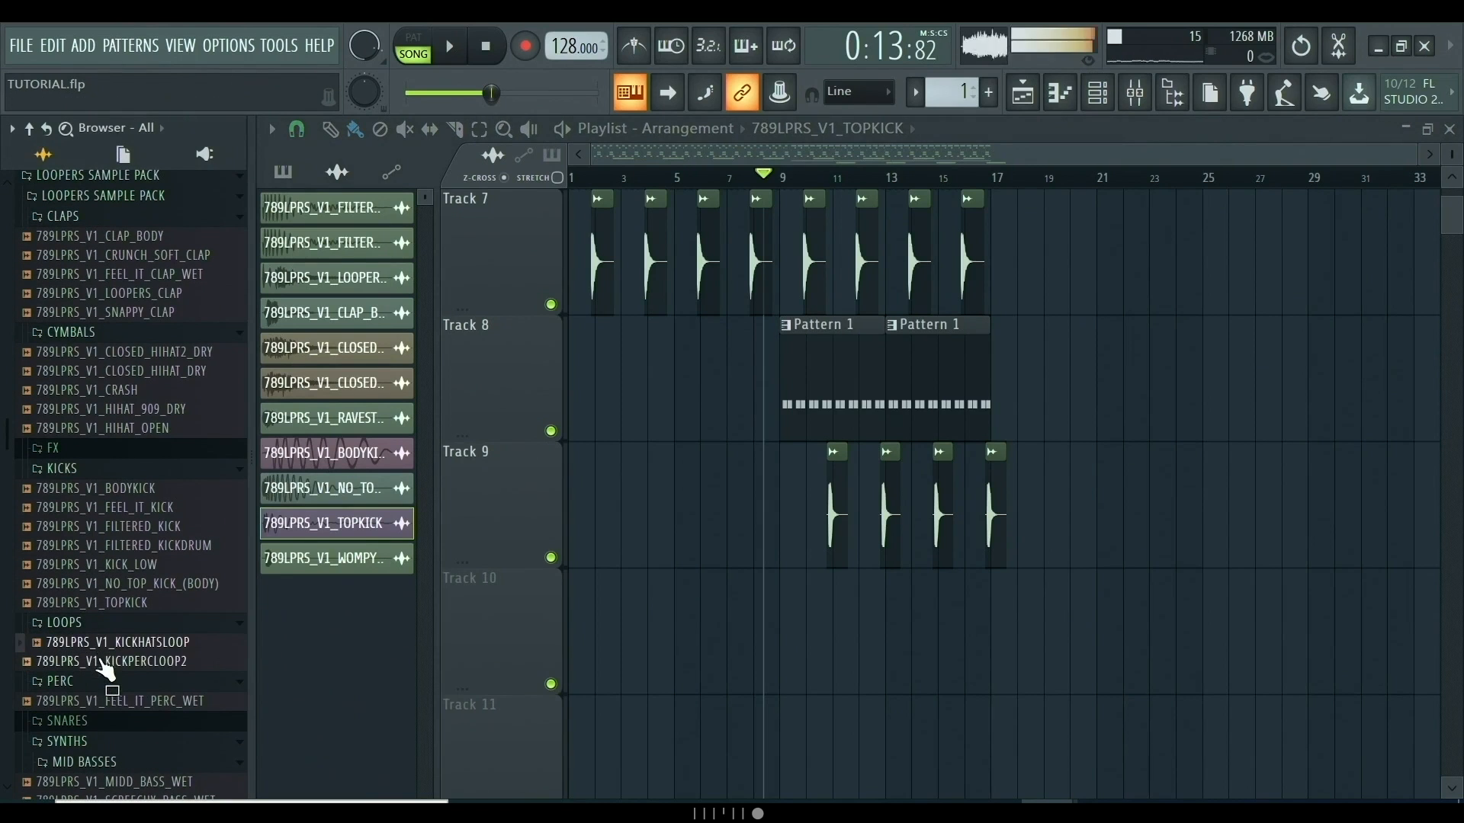
left_click(152, 664)
left_click_drag(202, 662, 210, 642)
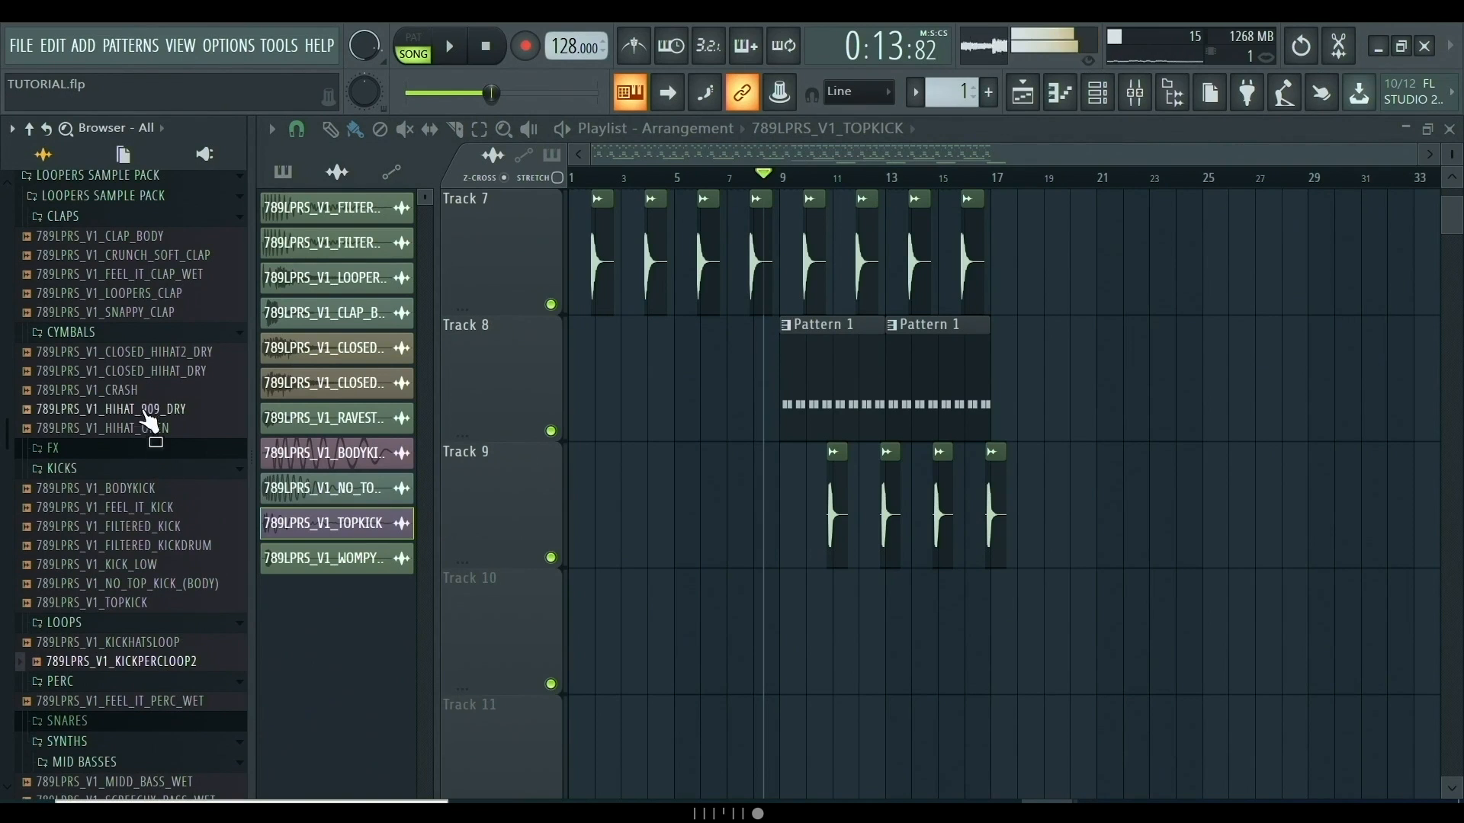
- Audition the LOOPERS_CLAP, FEEL_IT_CLAP_WET, CRUNCH_SOFT_CLAP and CRASH samples from the sample pack
left_click(124, 293)
left_click(128, 274)
left_click(133, 257)
left_click(131, 390)
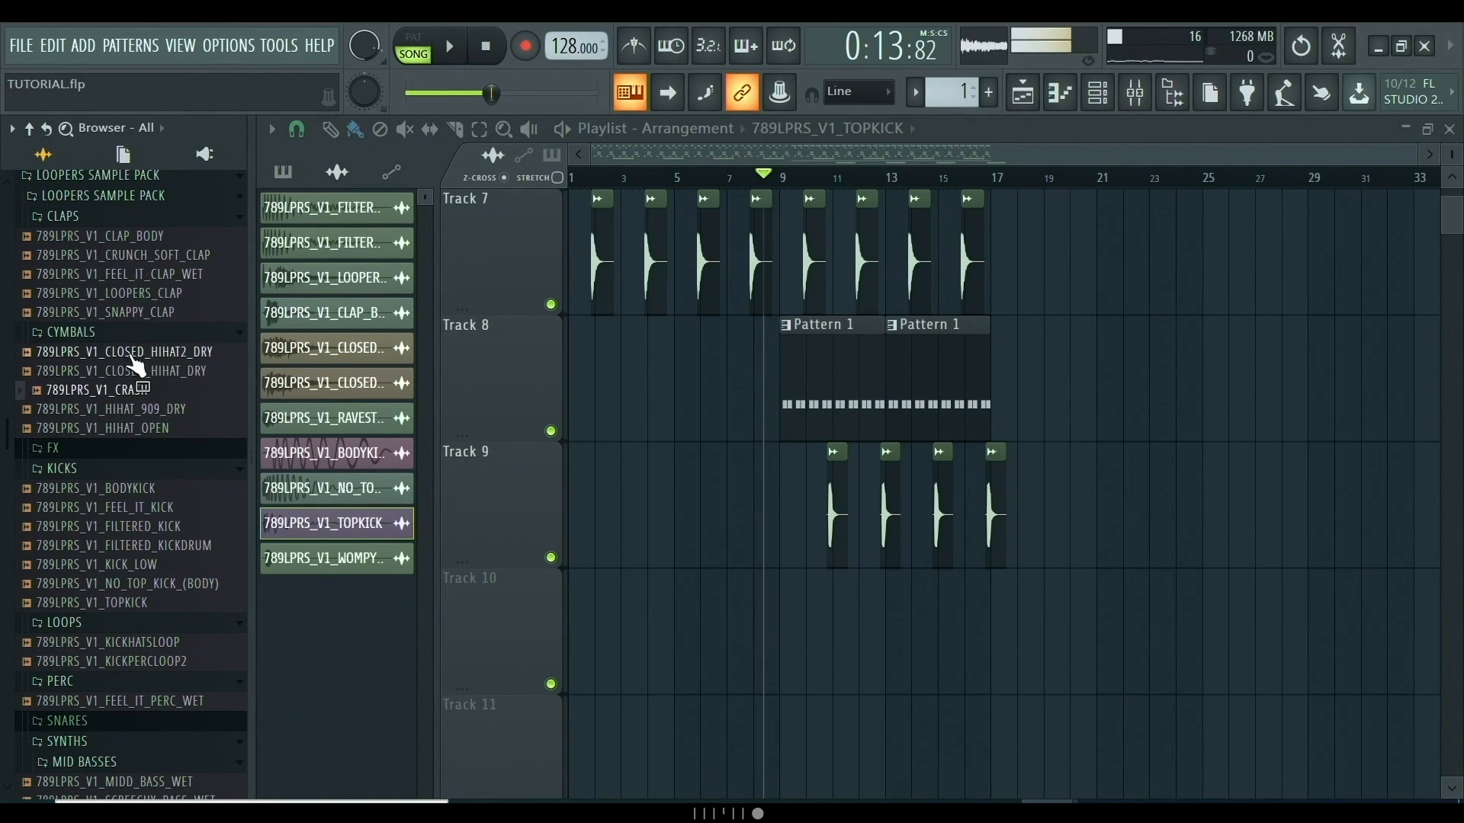
scroll(114, 581, "up", 2)
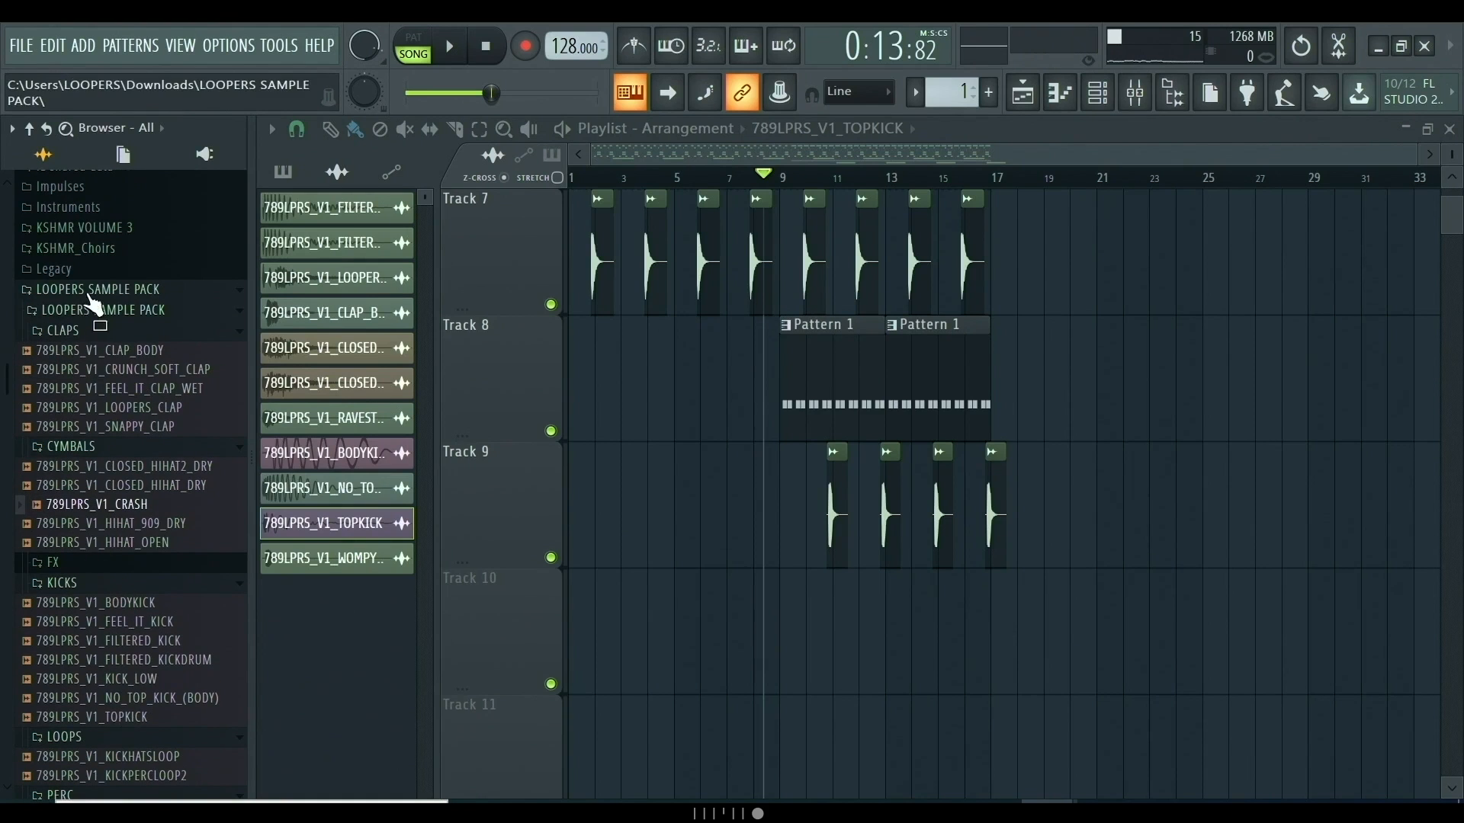
- Place the FEEL_IT_PERC_WET sample on Track 10 near bar 10 and cut it down to its opening hit
scroll(107, 534, "down", 6)
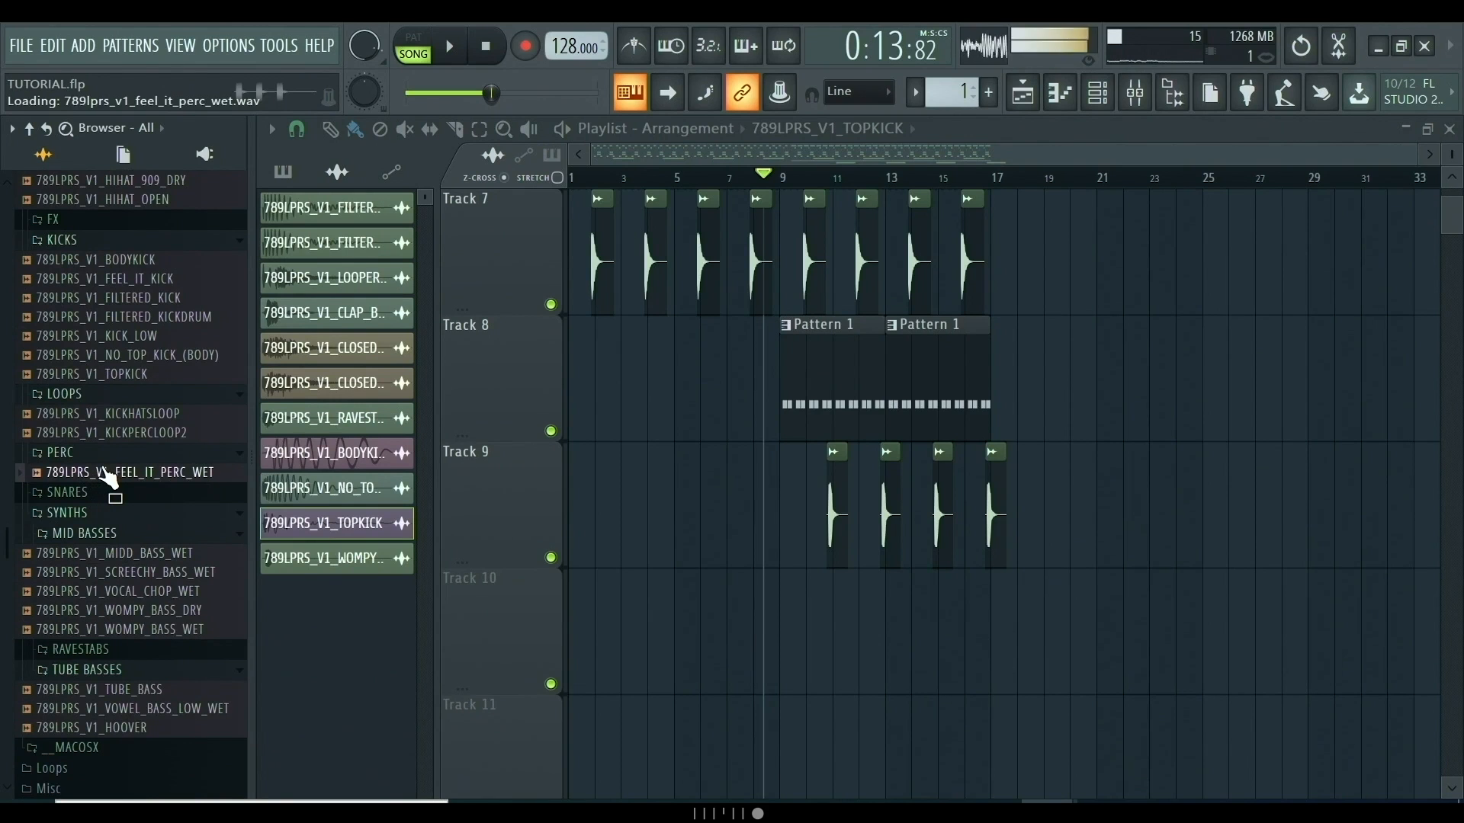
left_click_drag(250, 500, 890, 614)
left_click_drag(829, 660, 830, 660)
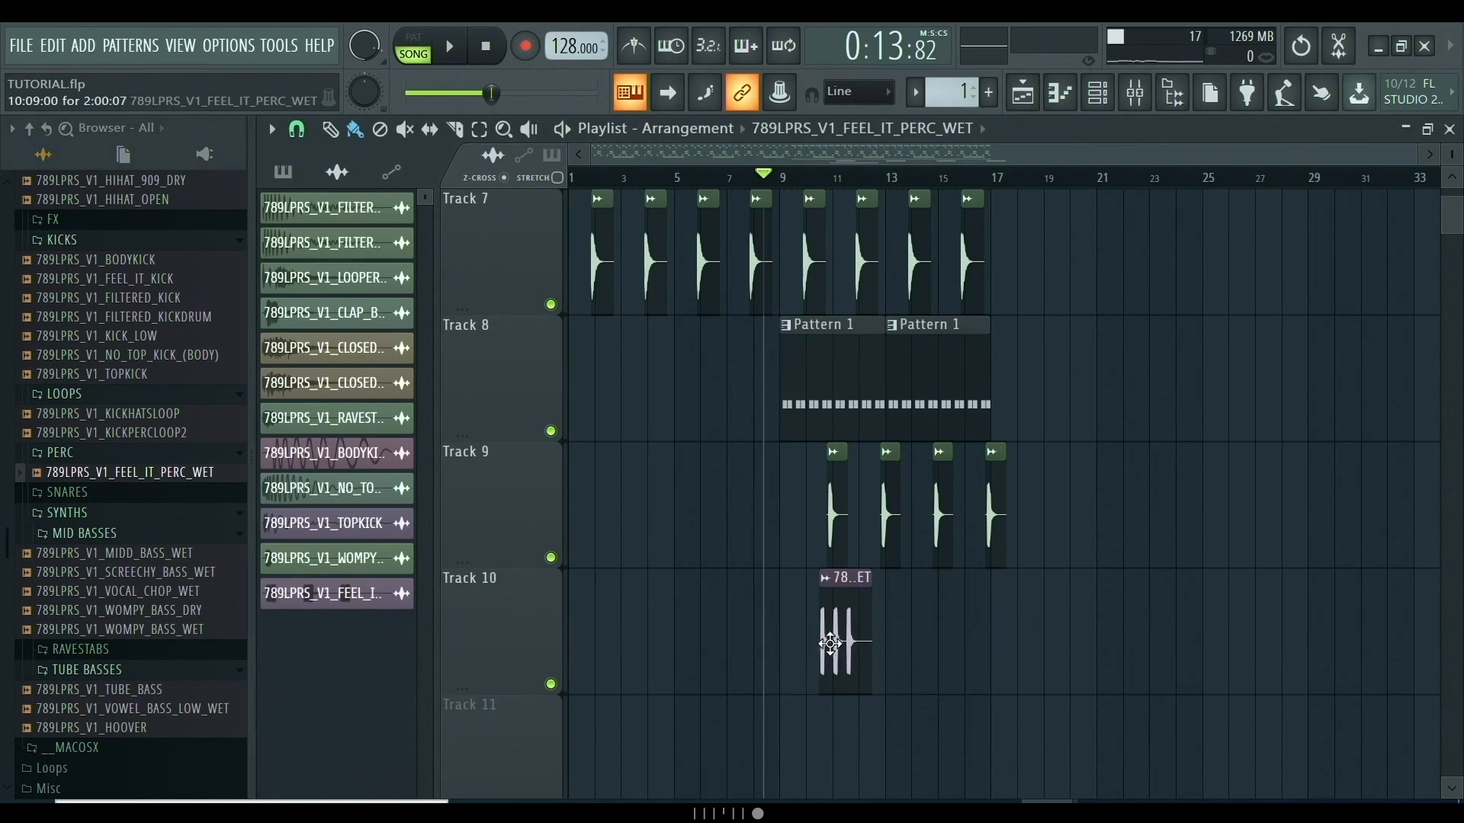
scroll(838, 655, "up", 5)
left_click_drag(988, 610, 836, 610)
key("space")
- Align the Track 10 perc clip's hit with the bass note before the bar 10 rave stab and trim its tail, checking in playback
scroll(918, 624, "up", 2)
scroll(913, 625, "up", 4)
left_click_drag(951, 610, 843, 607)
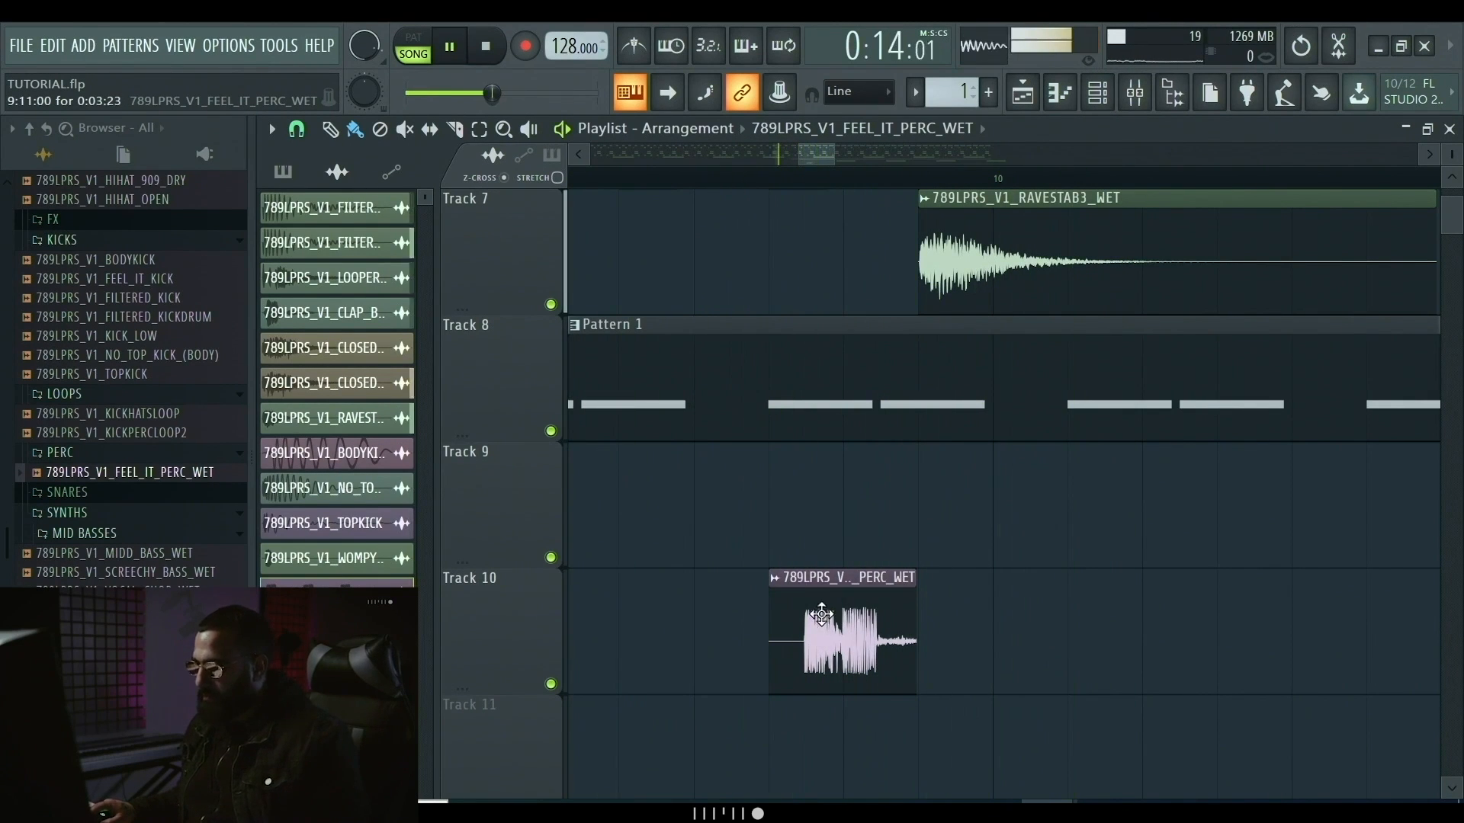
key("ctrl+z")
mouse_move(839, 610)
left_mouse_down()
mouse_move(974, 611)
mouse_move(808, 610)
mouse_move(854, 610)
mouse_move(826, 610)
left_mouse_up()
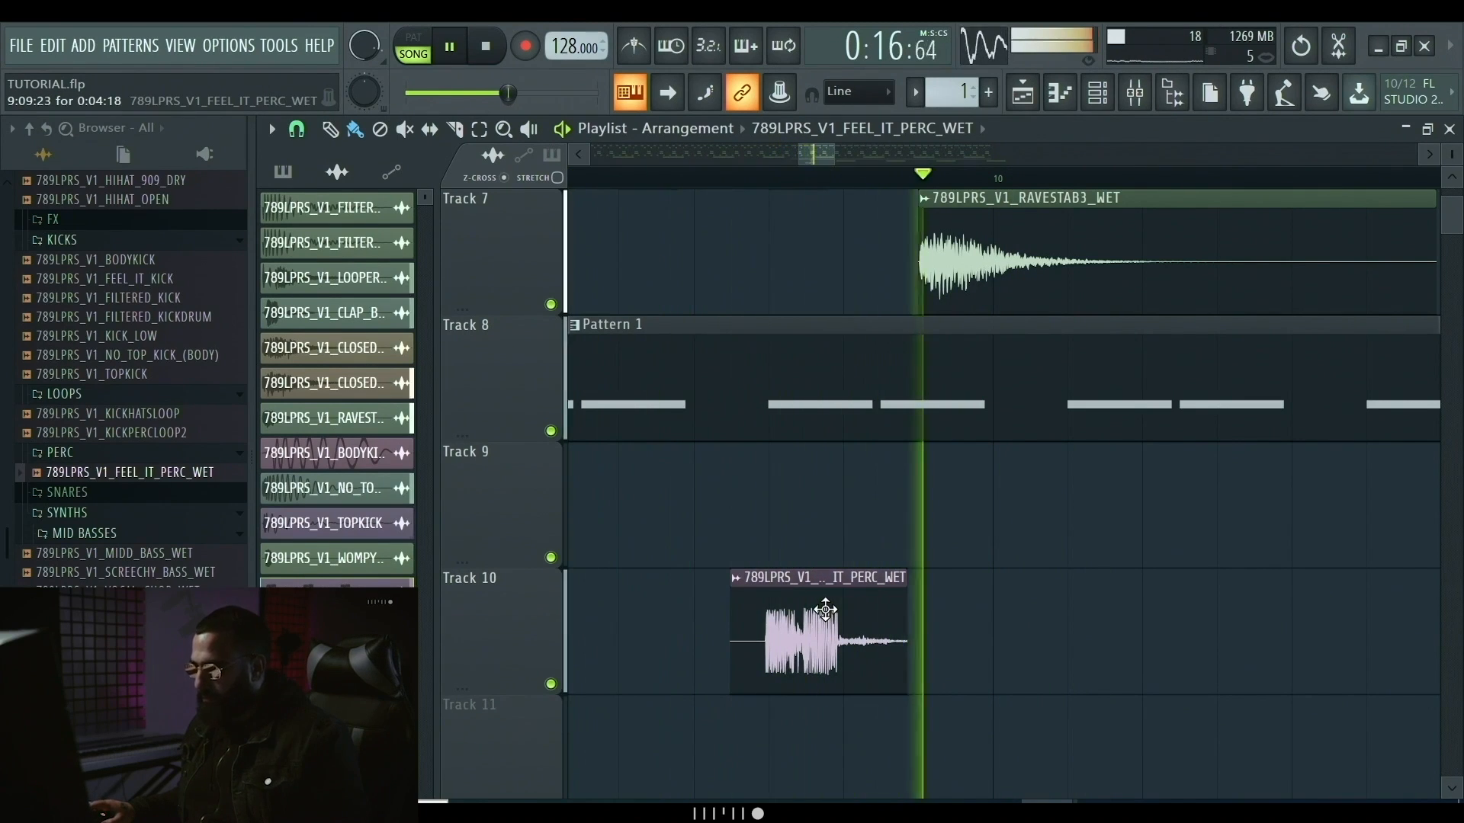
scroll(826, 610, "up", 3)
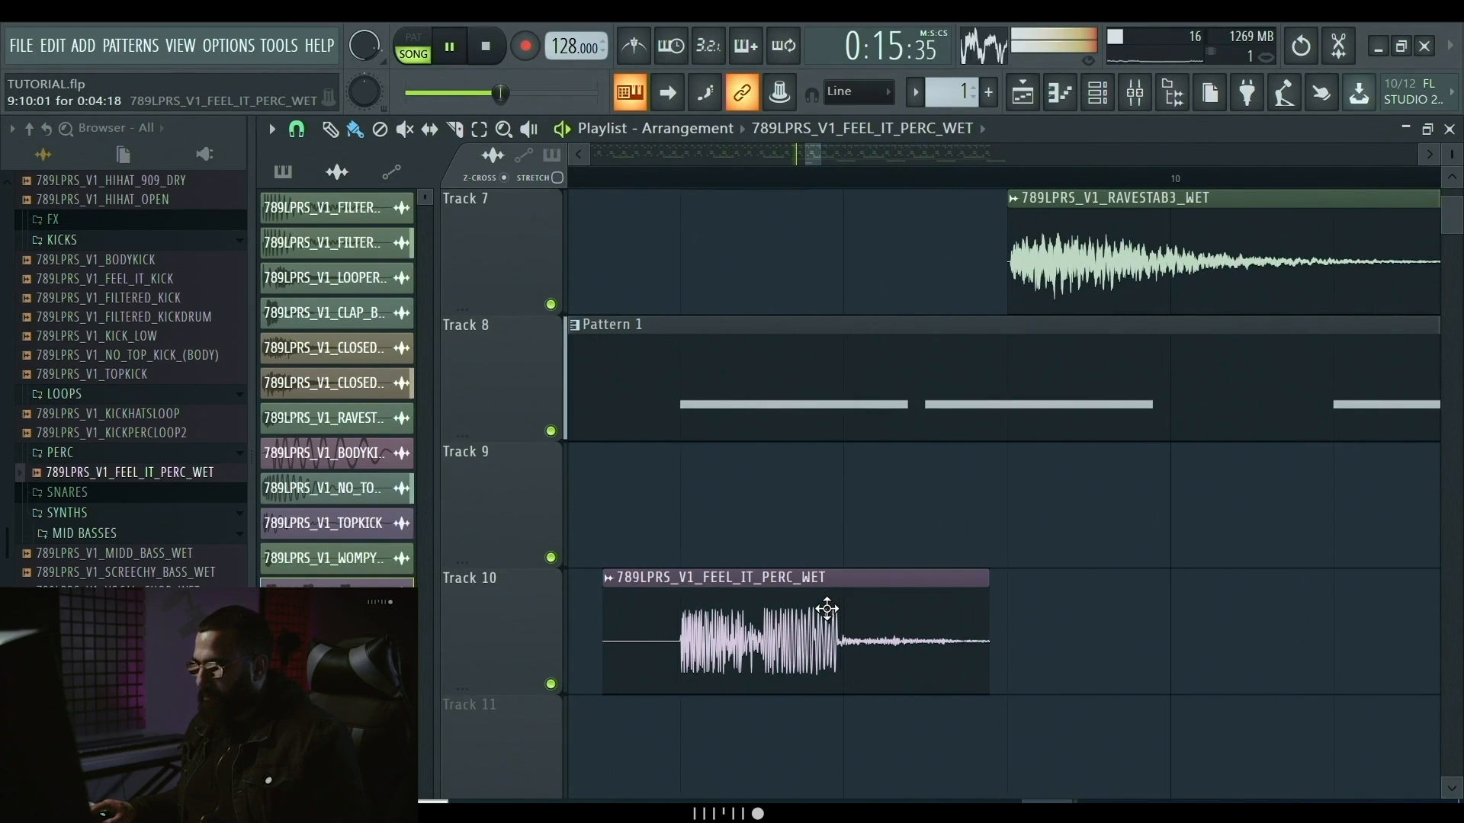
scroll(827, 610, "down", 6)
scroll(844, 614, "up", 3)
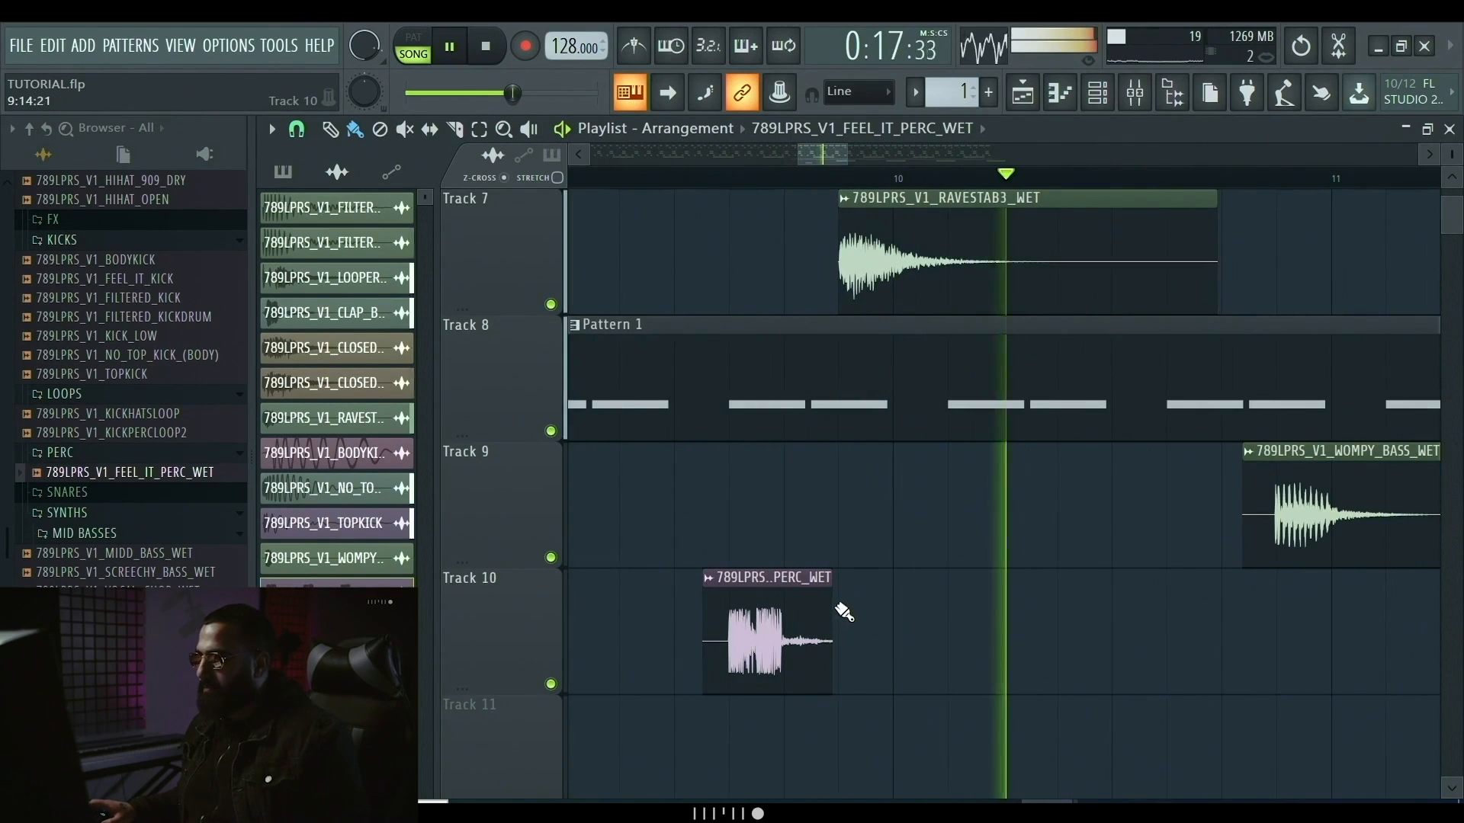
left_click_drag(824, 603, 793, 608)
- Move the first wompy bass clip on Track 9 earlier so its hit lands with the rave stab just before bar 10
scroll(792, 607, "down", 3)
left_click(911, 514)
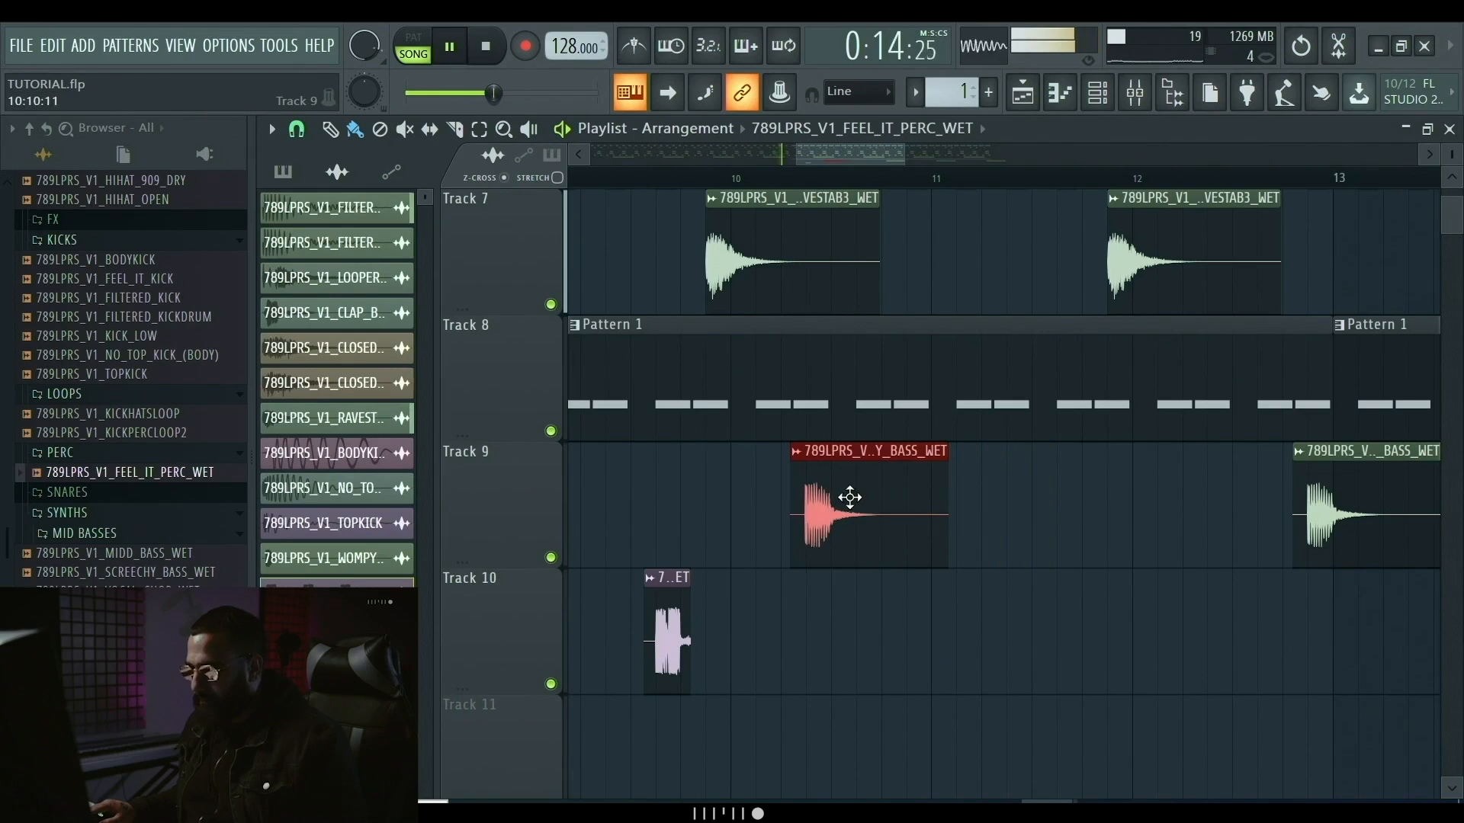
left_click_drag(843, 496, 745, 496)
scroll(702, 548, "up", 2)
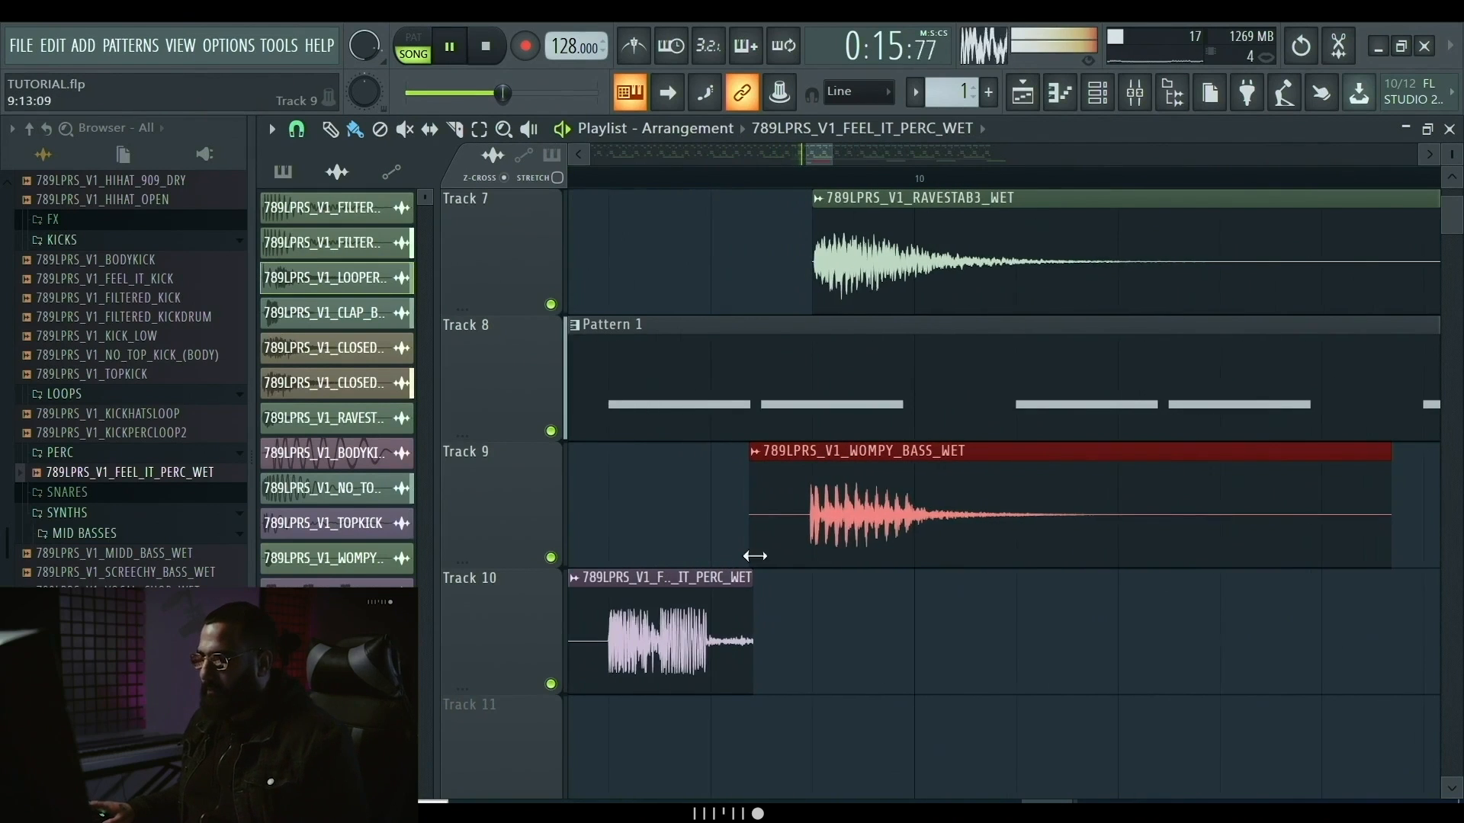
key("space")
left_click_drag(843, 494, 886, 512)
key("space")
scroll(809, 495, "up", 3)
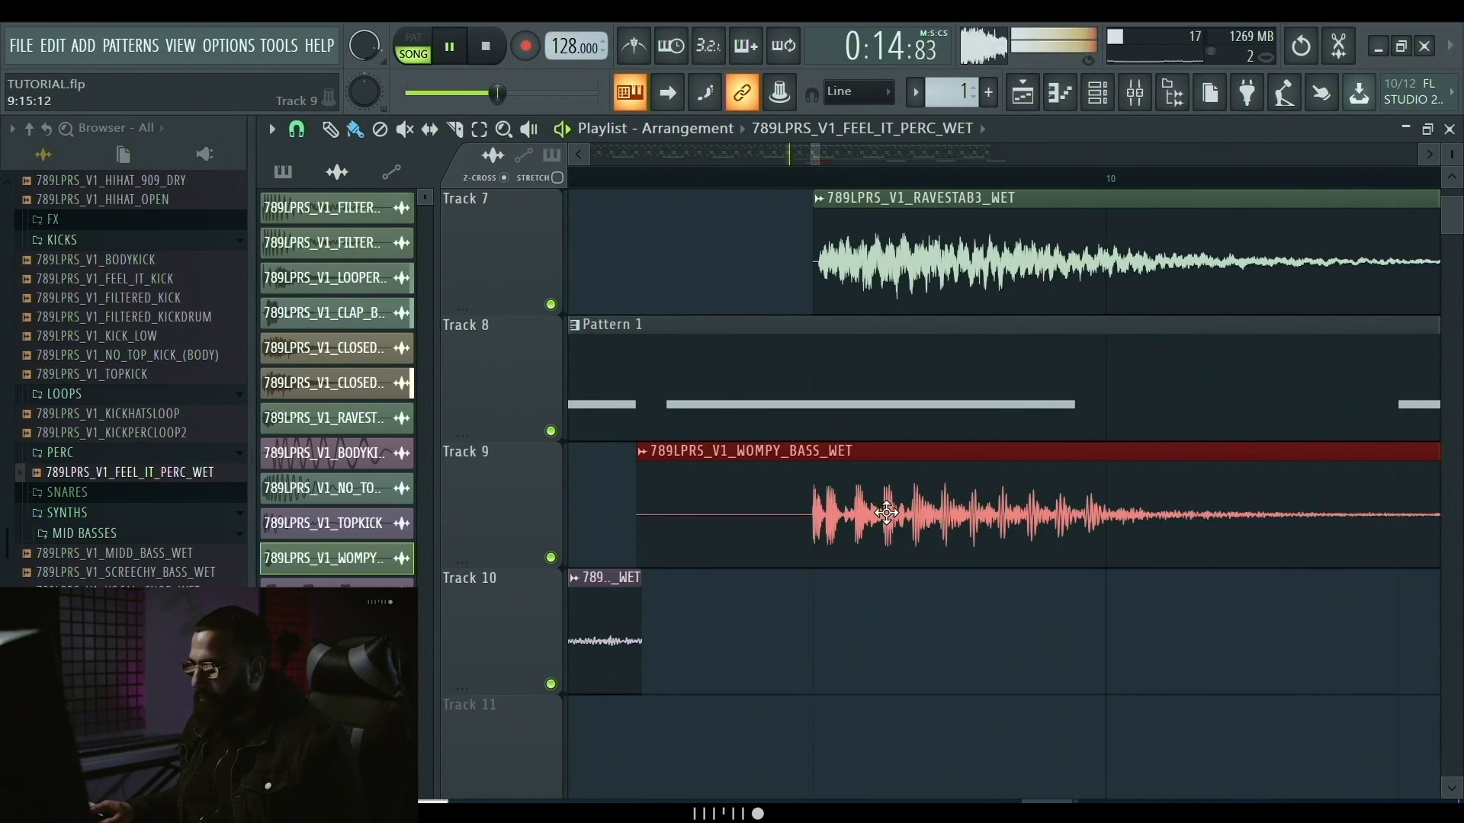
scroll(830, 537, "down", 3)
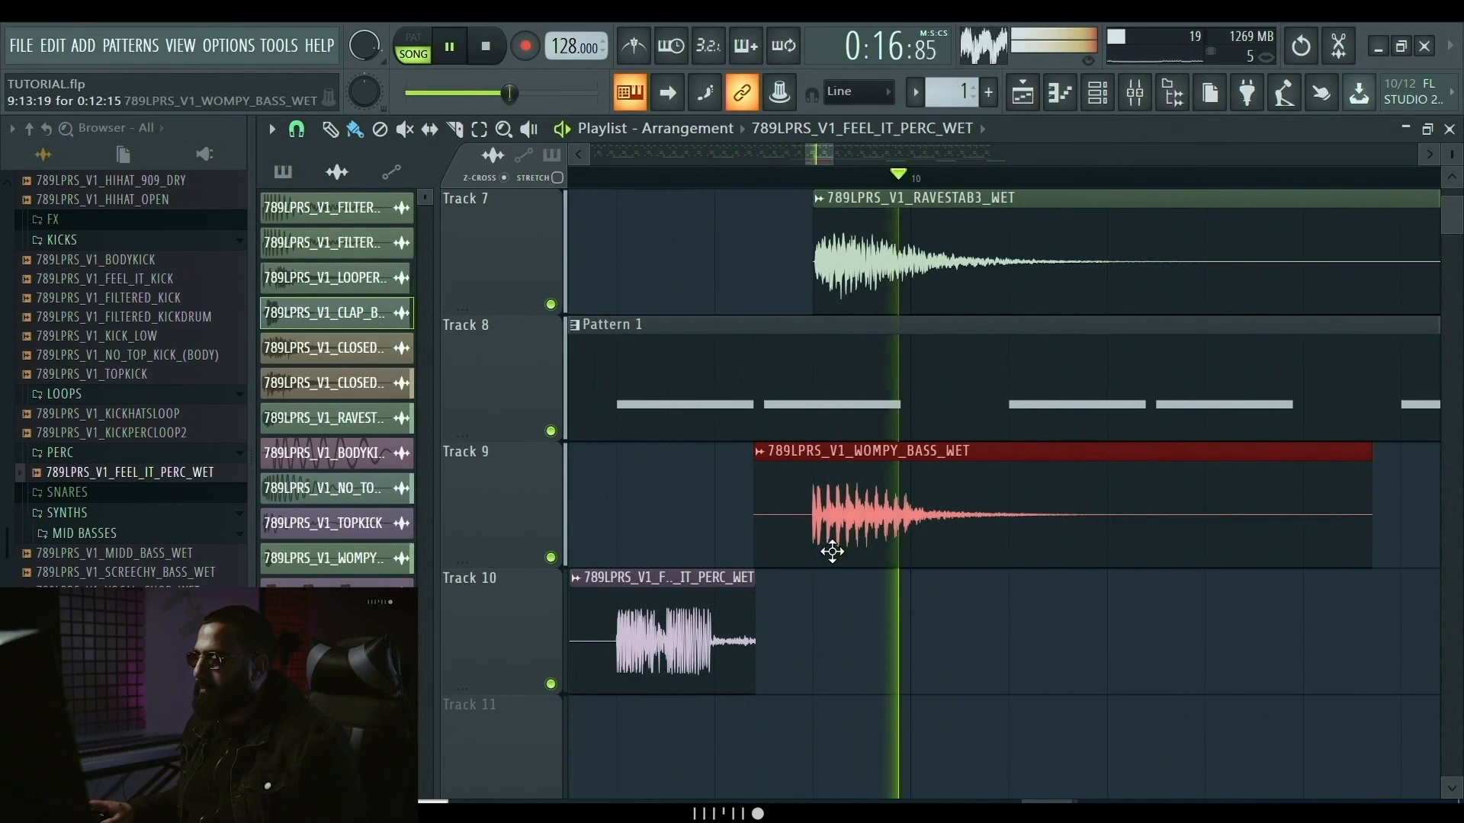
- Nudge the first wompy bass clip slightly earlier so its hit starts with the bass note following the perc hit
left_click_drag(832, 525, 866, 491)
scroll(782, 506, "up", 3)
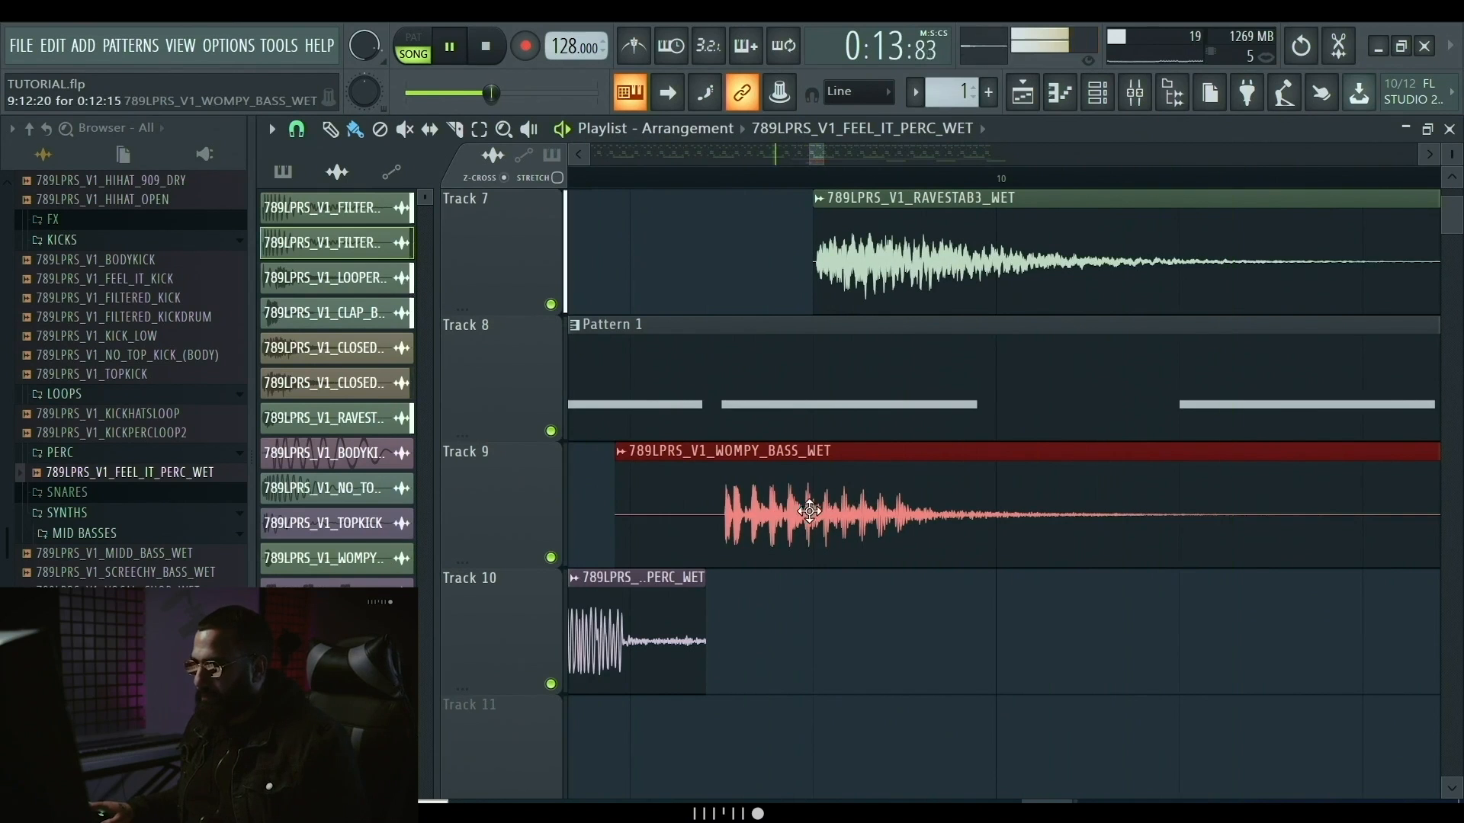
scroll(807, 514, "up", 1)
scroll(766, 602, "down", 6)
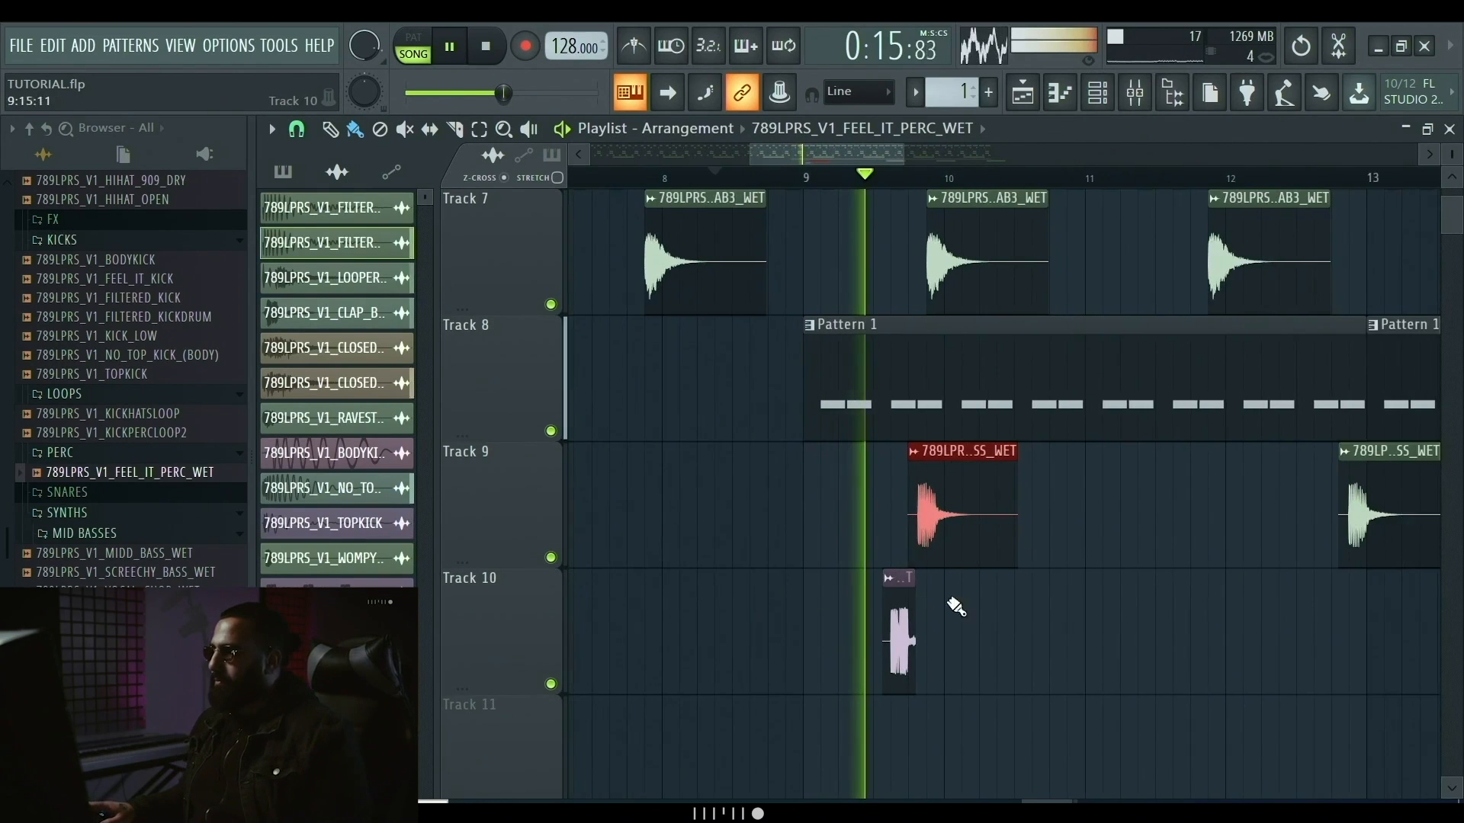
- Copy the first wompy bass clip and the Track 10 perc clip two bars later, ahead of bar 12
scroll(968, 610, "up", 2)
left_click_drag(834, 513, 1322, 496)
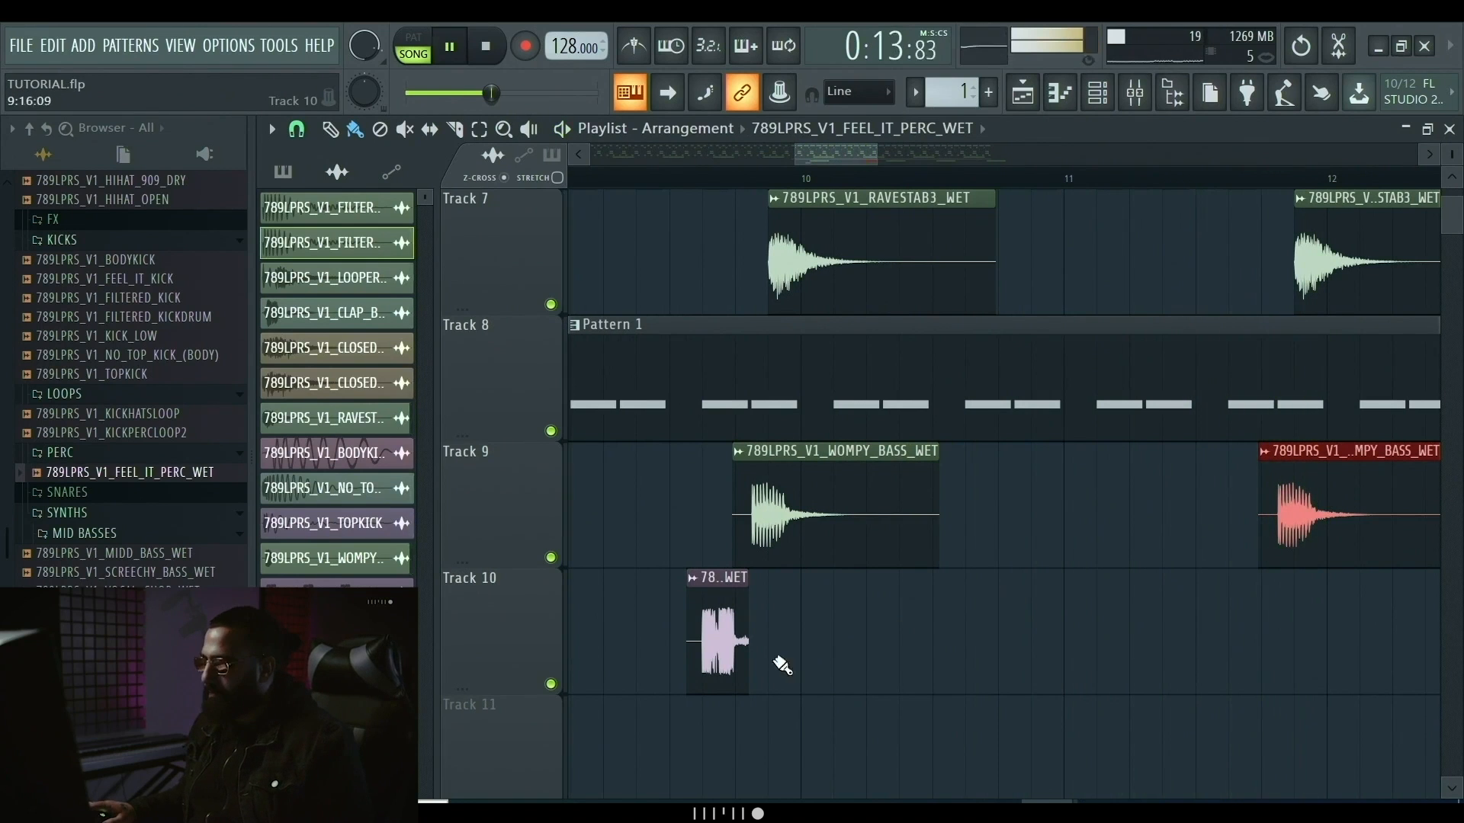
left_click_drag(714, 641, 1239, 630)
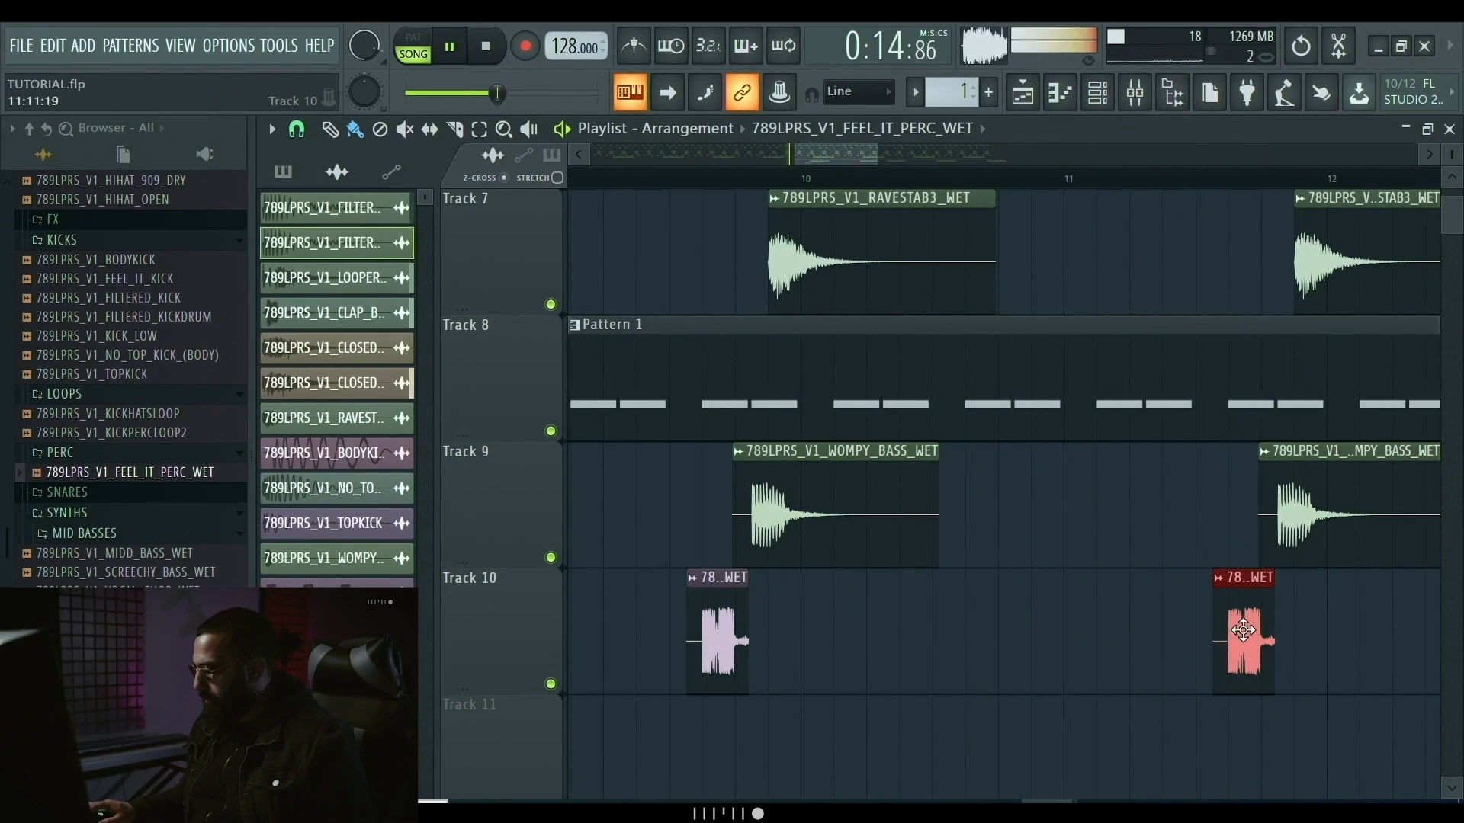
- Delete the three old wompy bass clips on Track 9 from just before bar 13 onward
scroll(816, 653, "down", 4)
scroll(809, 610, "up", 2)
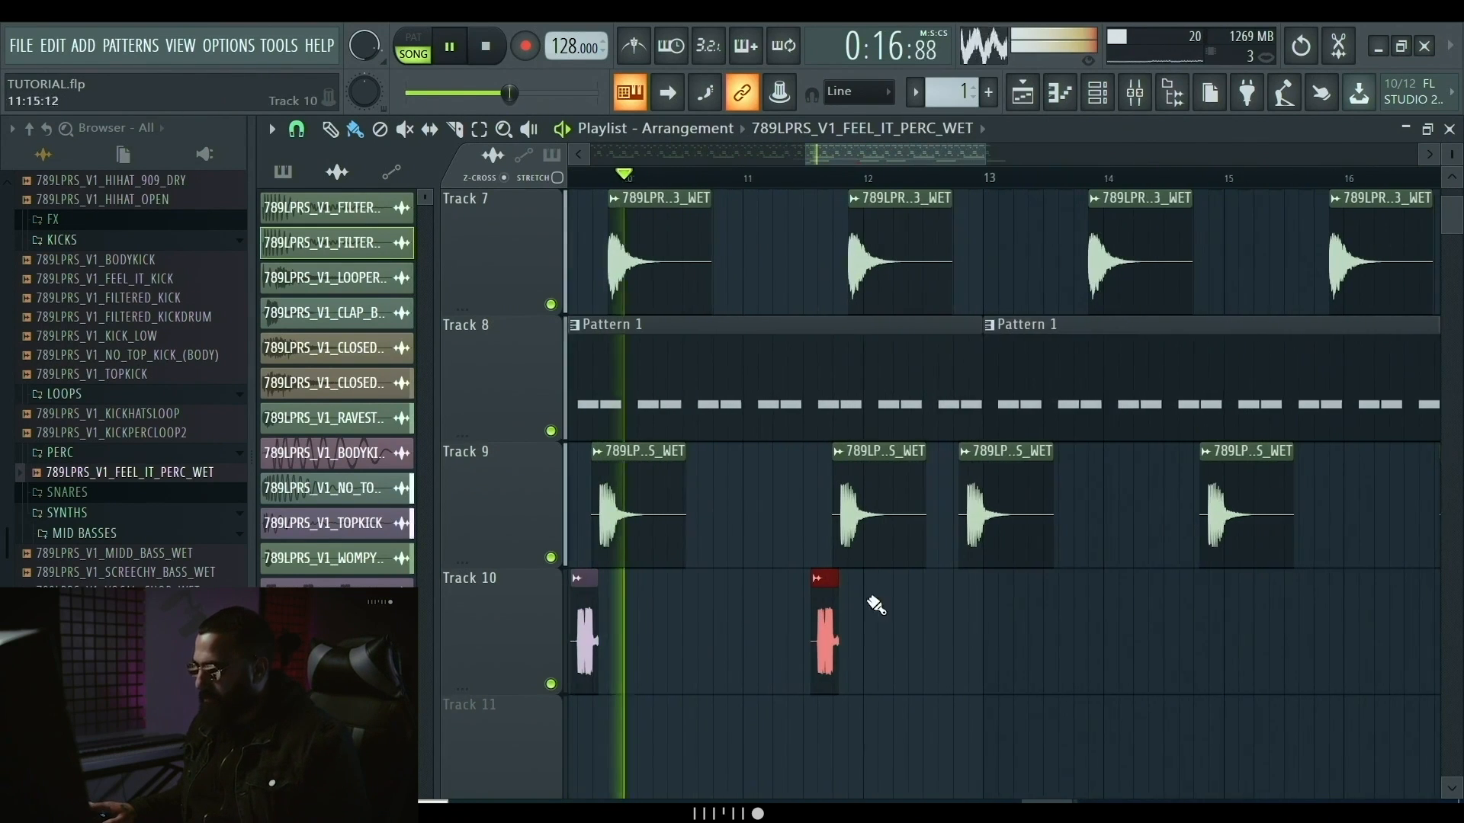
right_click(1005, 546)
scroll(945, 634, "down", 3)
right_click(1033, 527)
right_click(1143, 521)
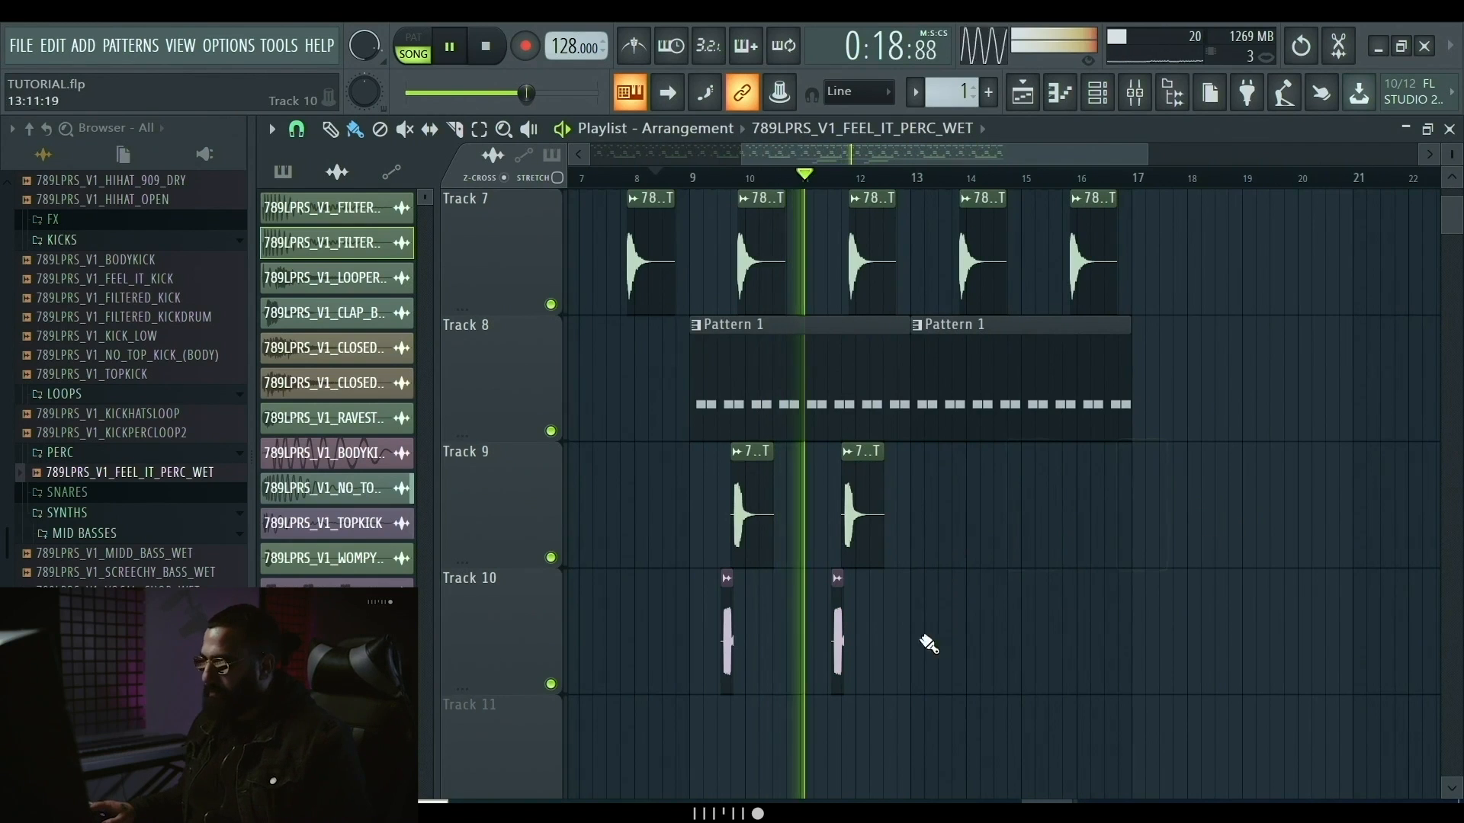
- Select the two wompy bass and two perc clips and copy them four bars later, over bars 13 to 16
scroll(1021, 656, "up", 2)
left_click_drag(1031, 690, 712, 443)
left_click_drag(677, 608, 1030, 644)
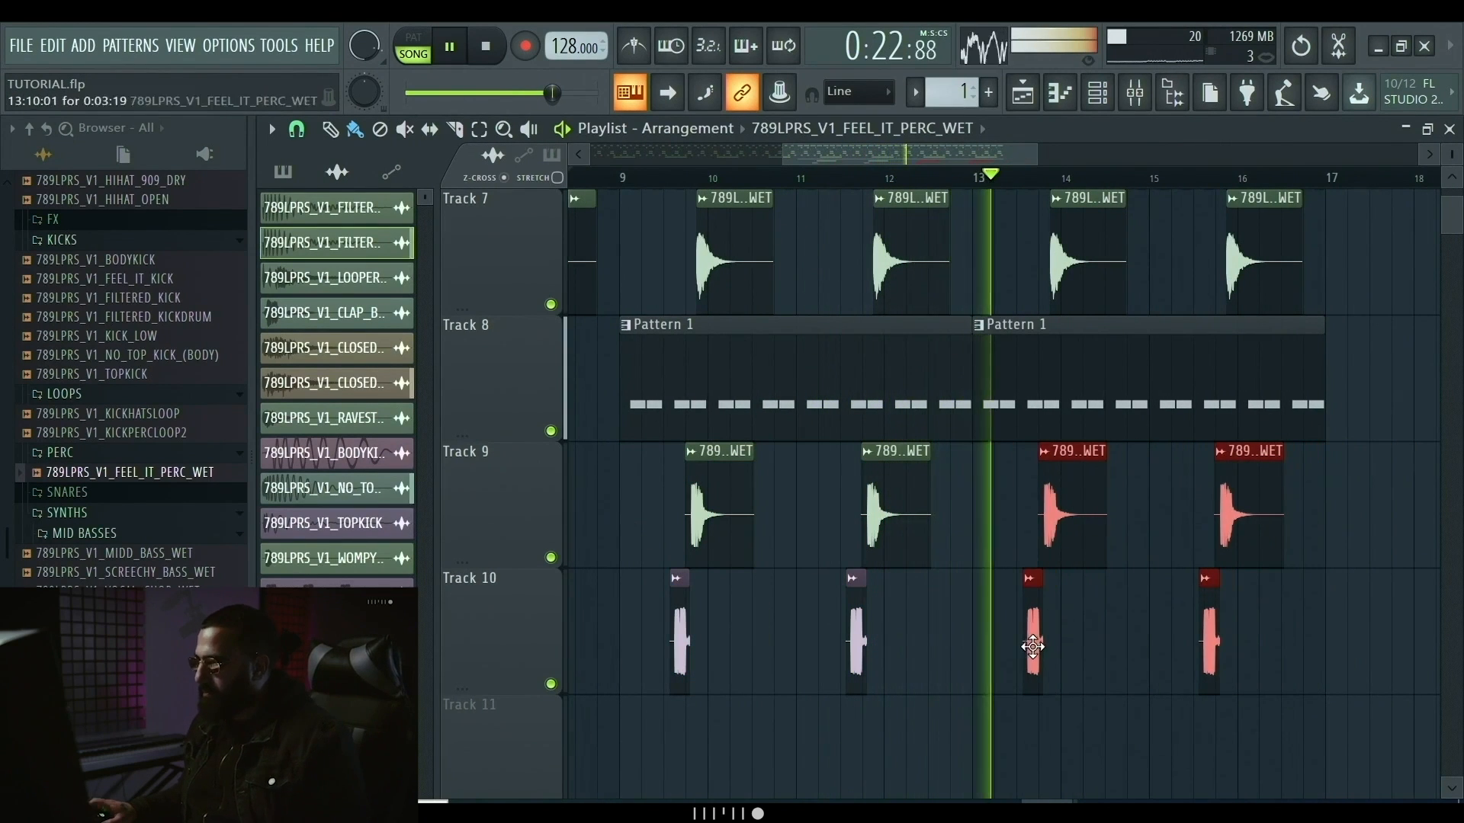
- Listen through the second half of the drop up to bar 17 to check the copied perc and wompy bass clips
scroll(1020, 725, "up", 4)
scroll(876, 690, "down", 2)
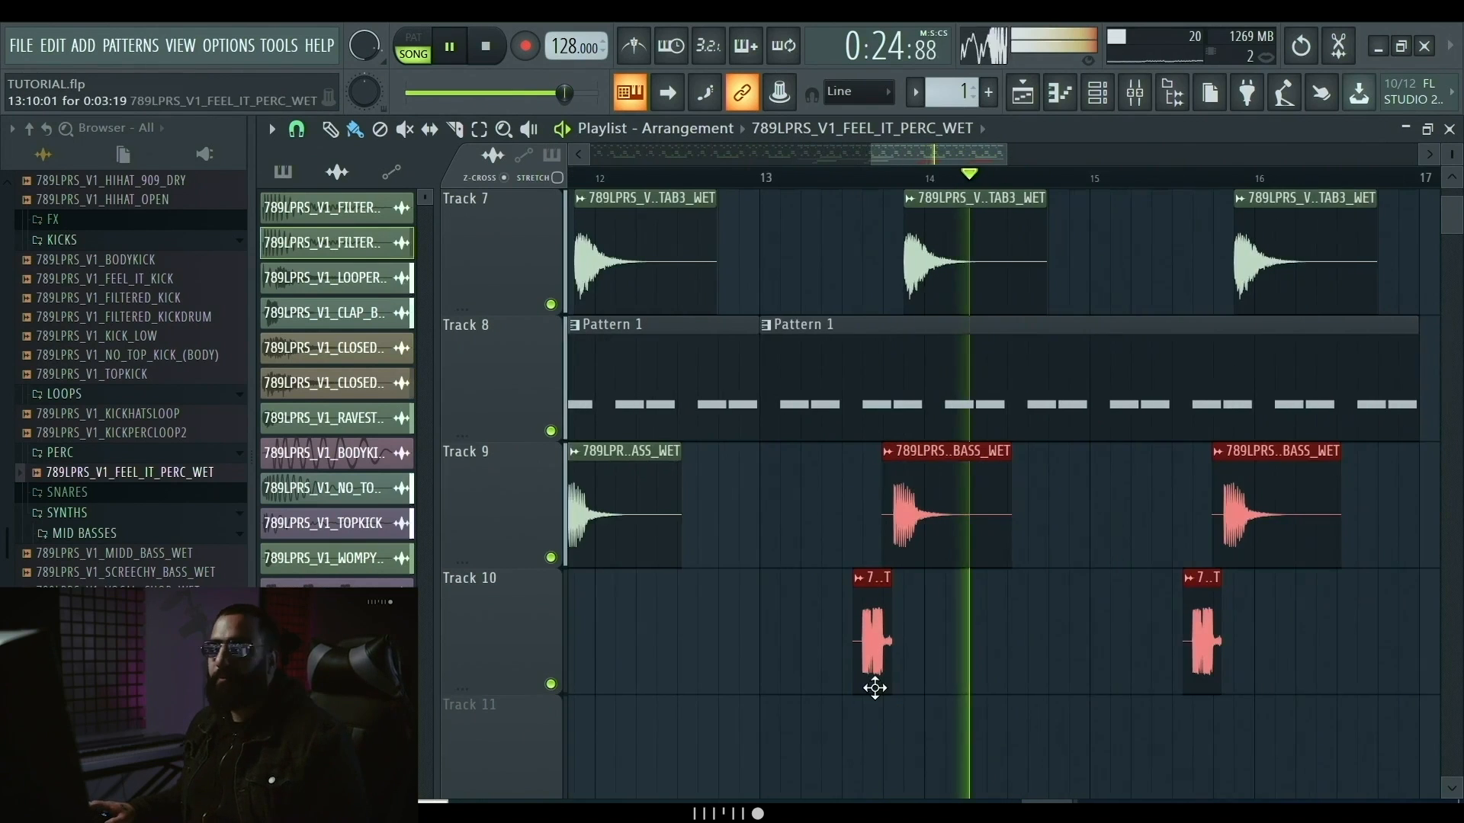
scroll(869, 679, "down", 3)
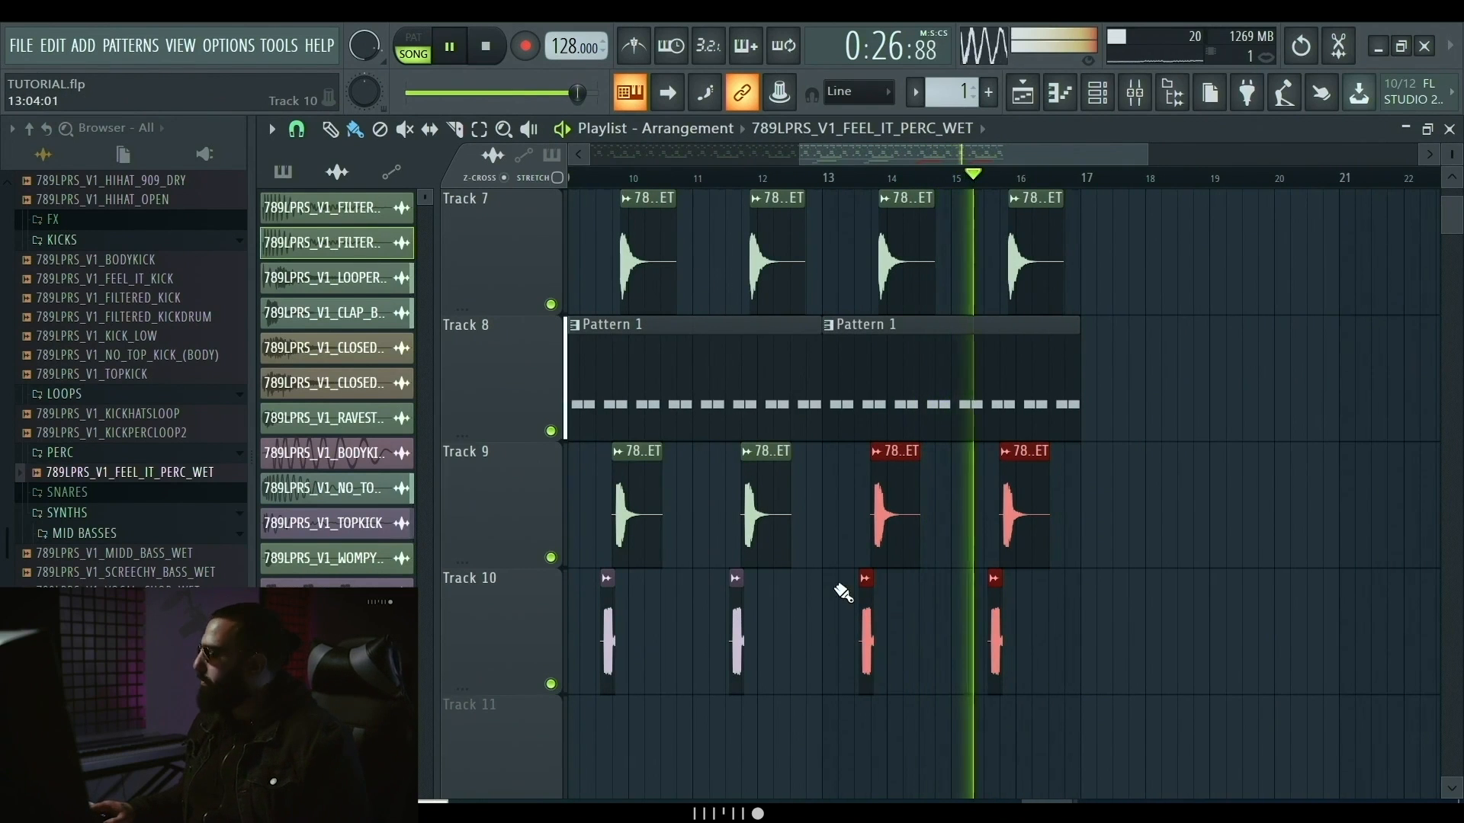
scroll(875, 610, "down", 2)
scroll(1018, 603, "up", 3)
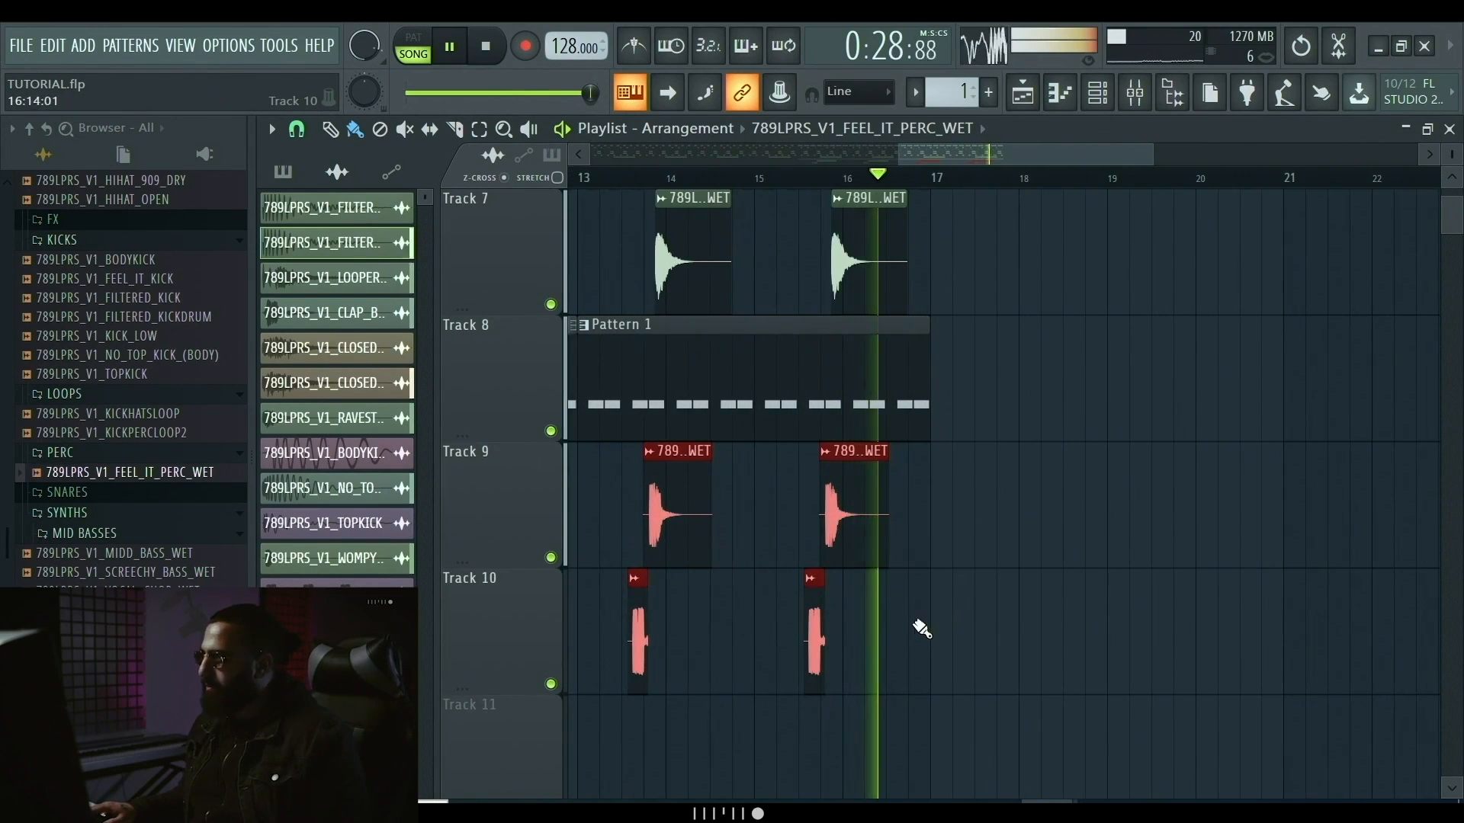
scroll(919, 633, "down", 4)
key("space")
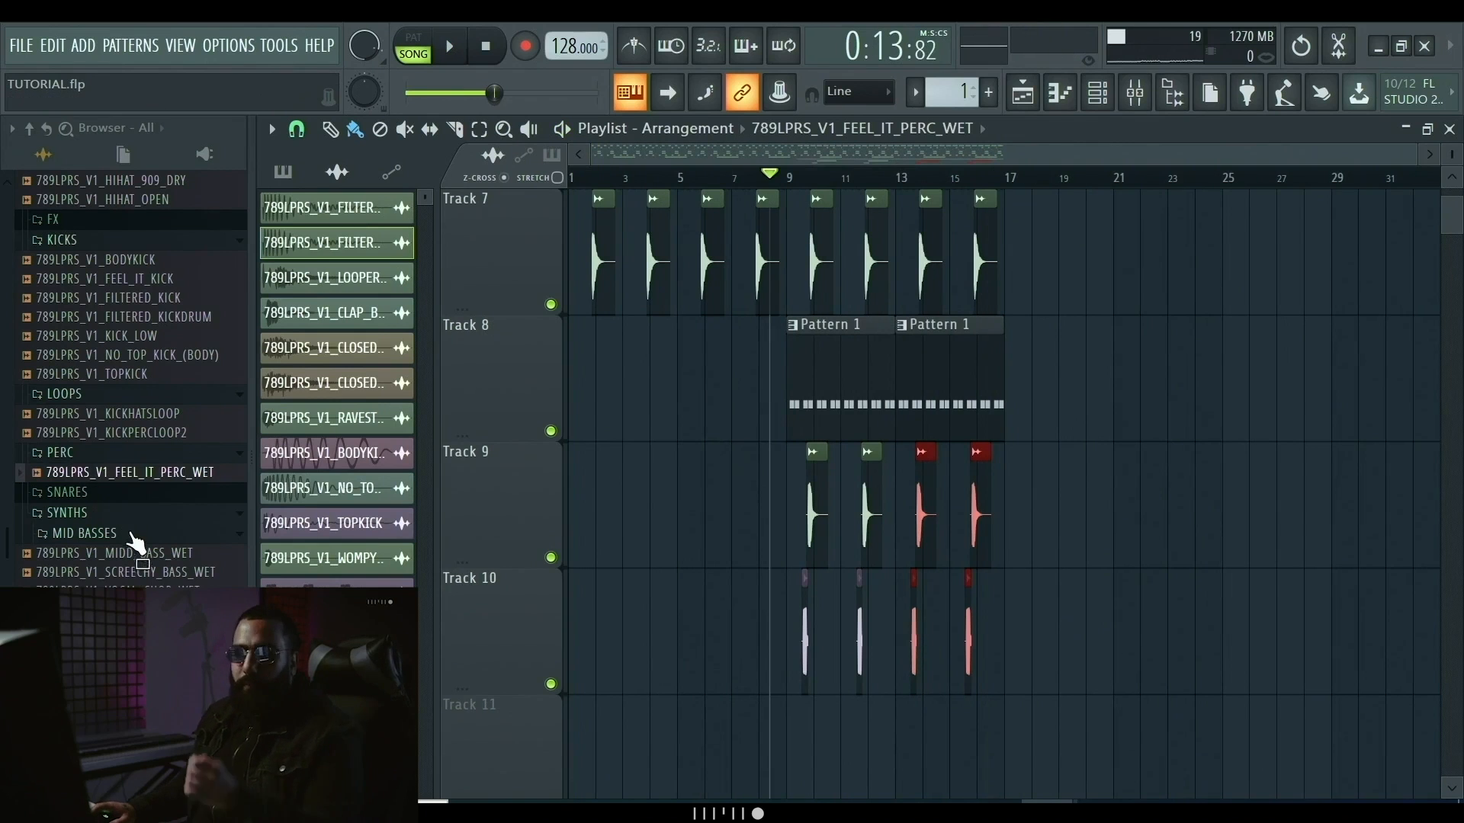
scroll(137, 543, "up", 5)
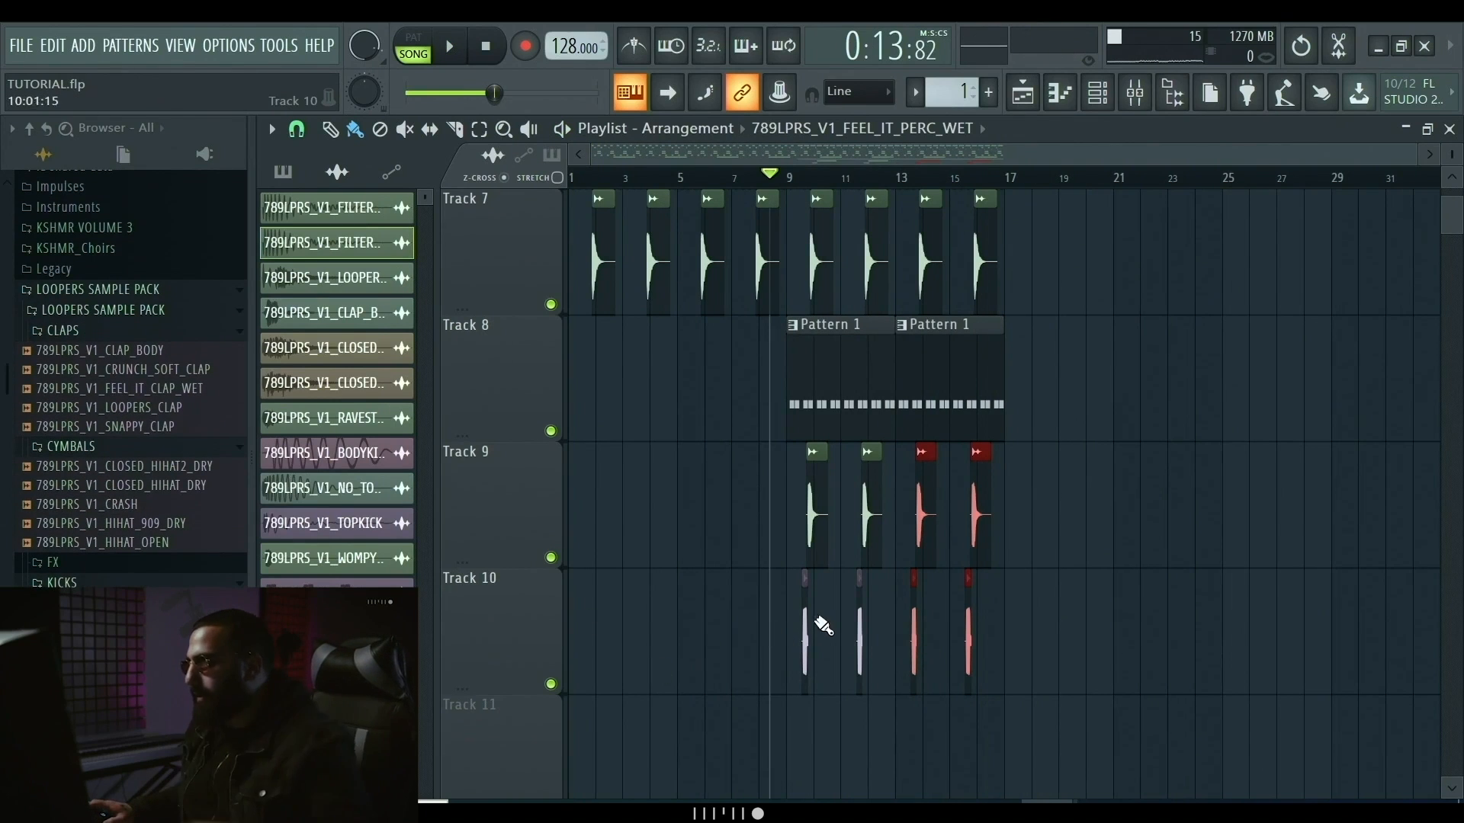
- Route the FEEL_IT_PERC_WET channel to mixer insert 9 and load FabFilter Pro-Q 3 in slot 3
scroll(823, 626, "up", 6)
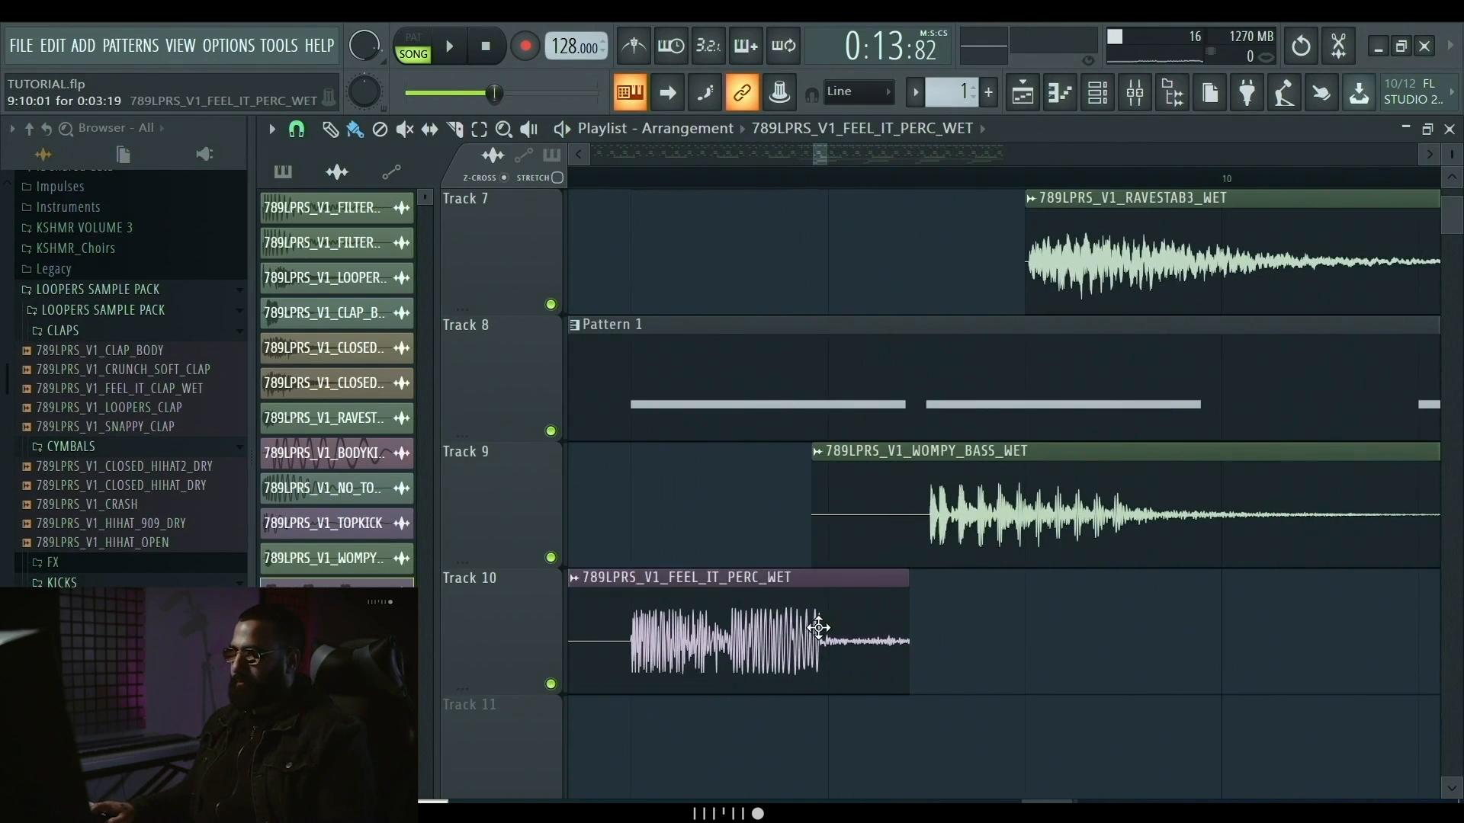
double_click(818, 628)
key("Escape")
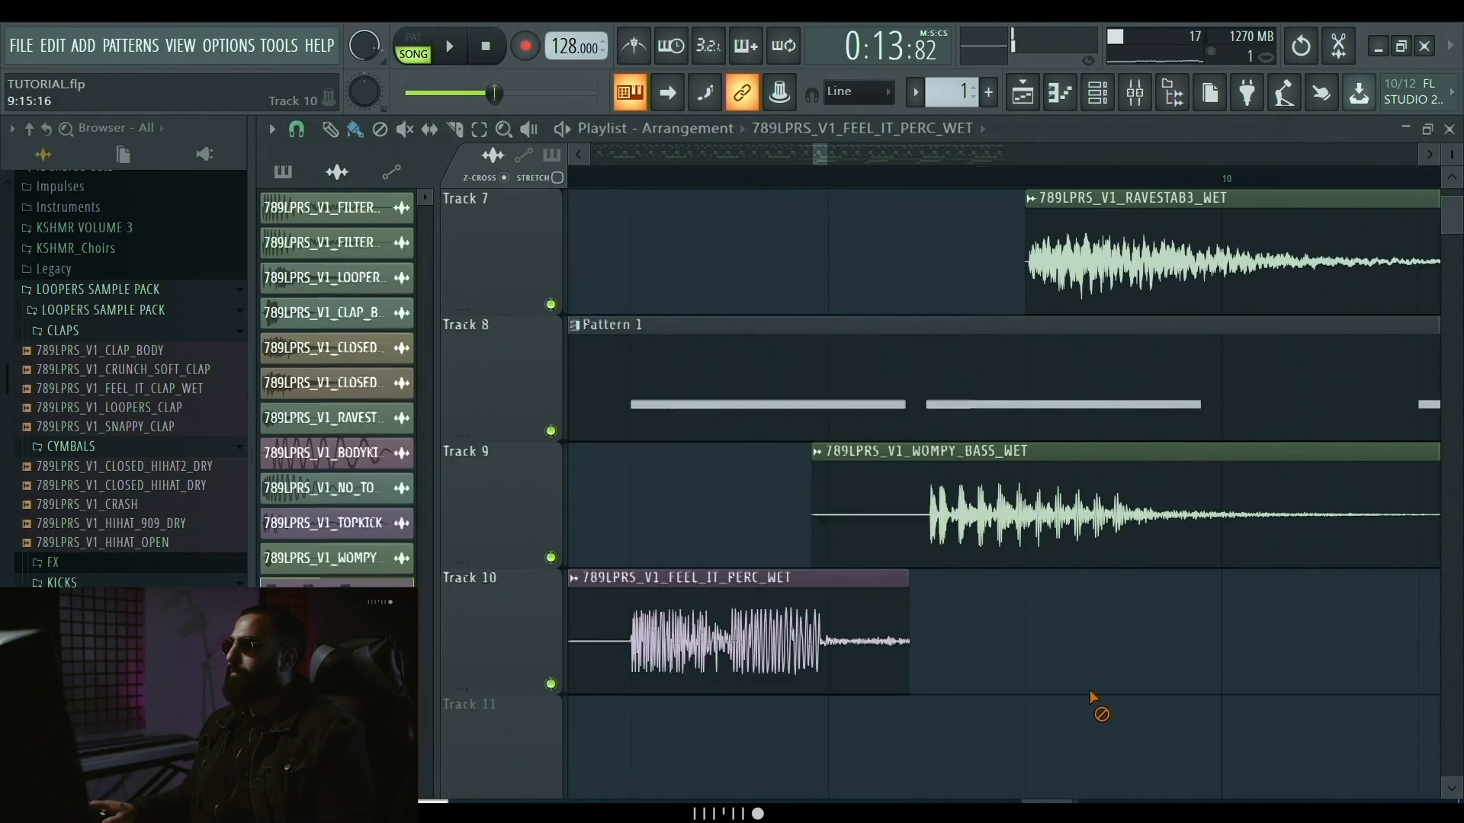
double_click(778, 644)
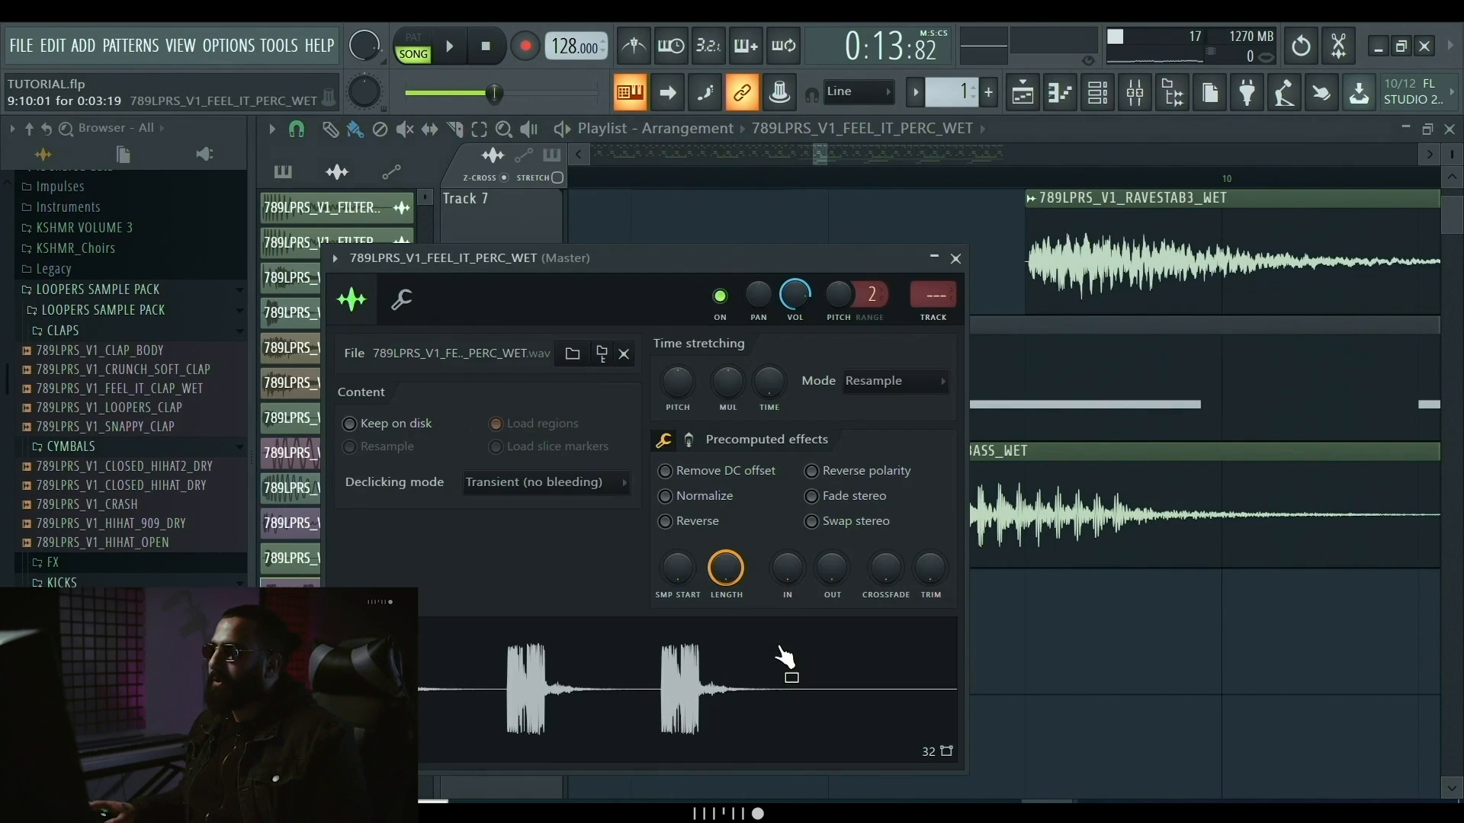
double_click(927, 294)
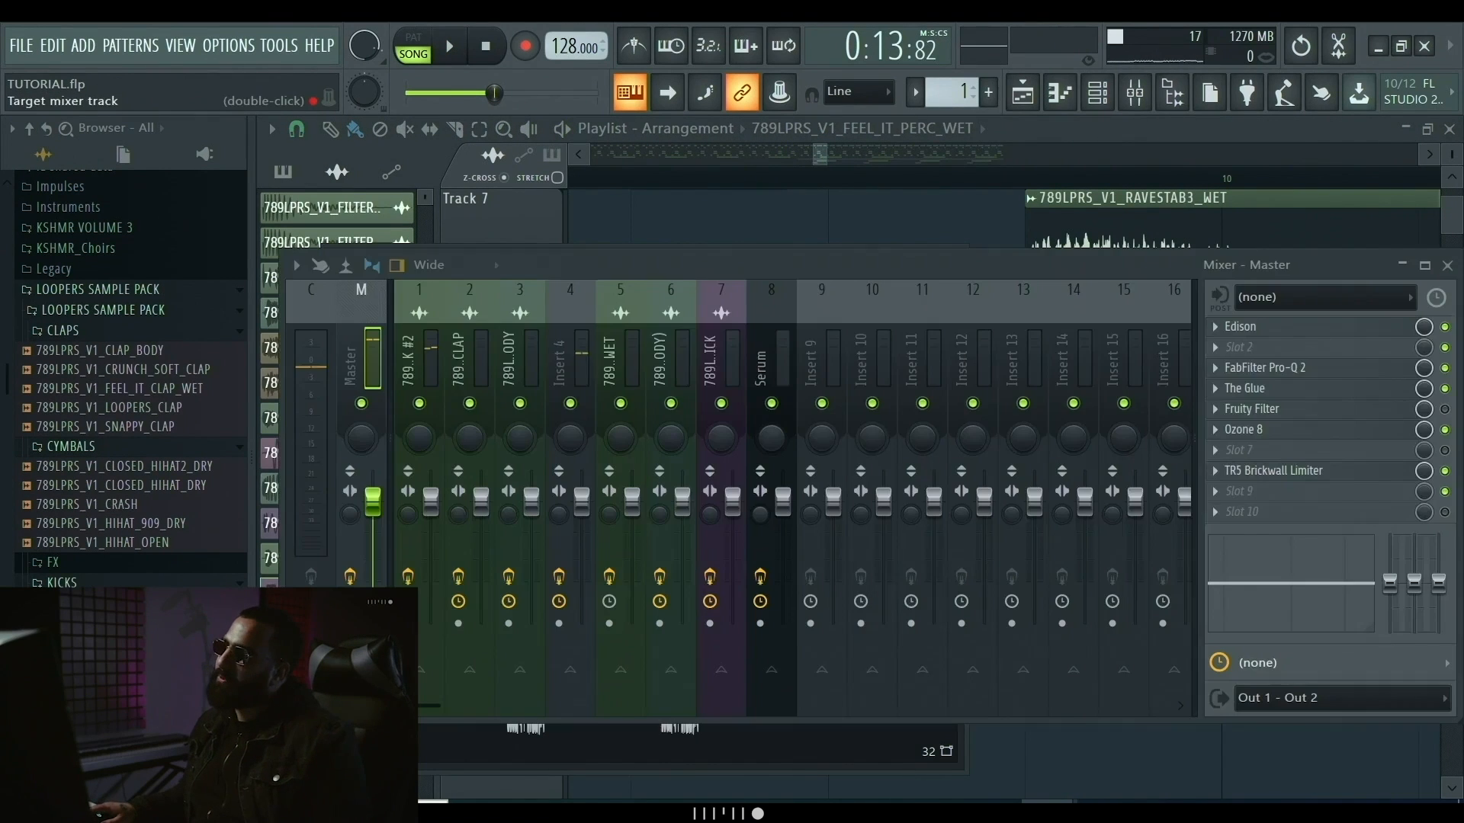
left_click(828, 368)
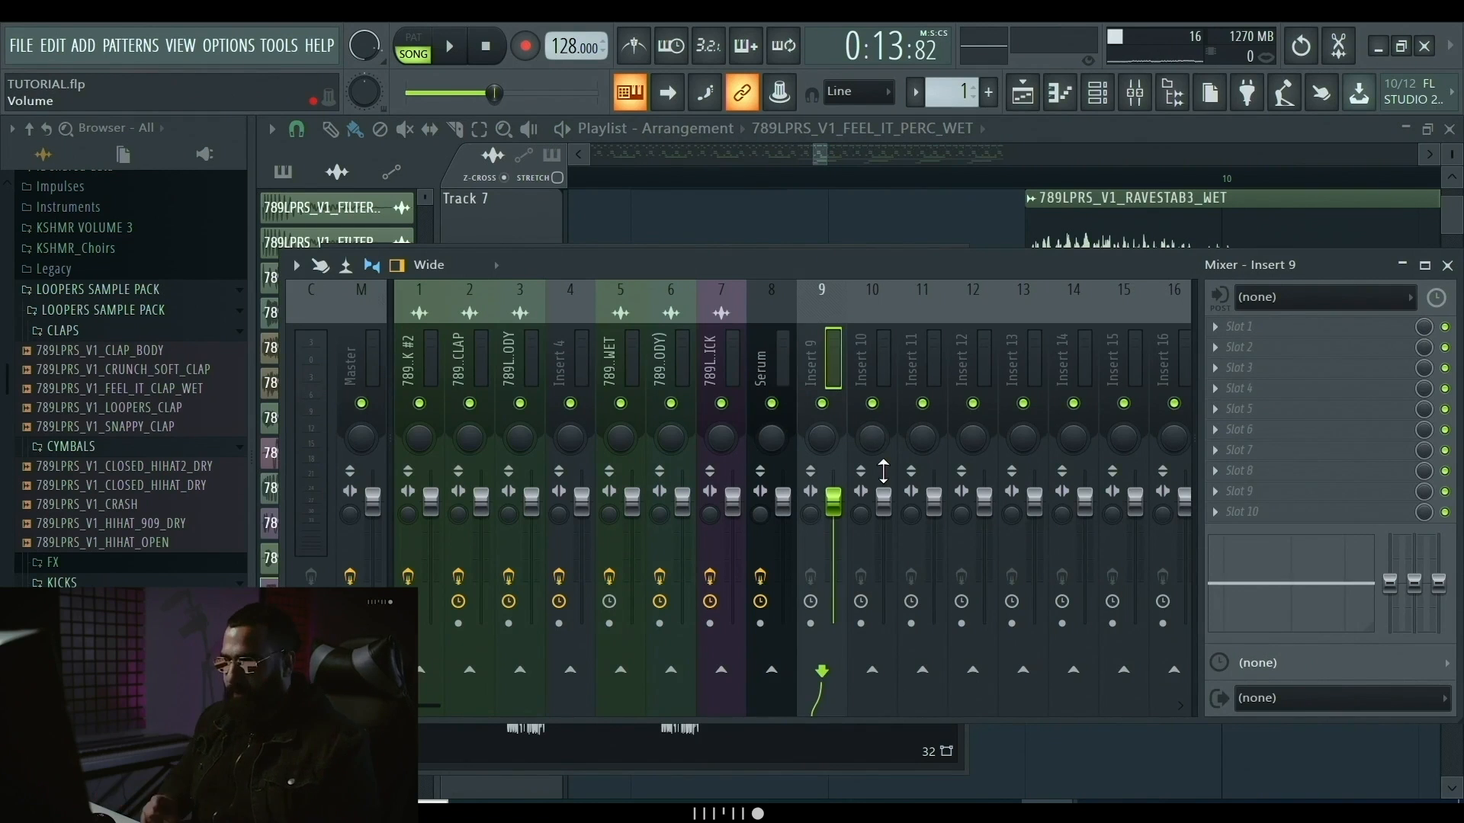
left_click(1292, 367)
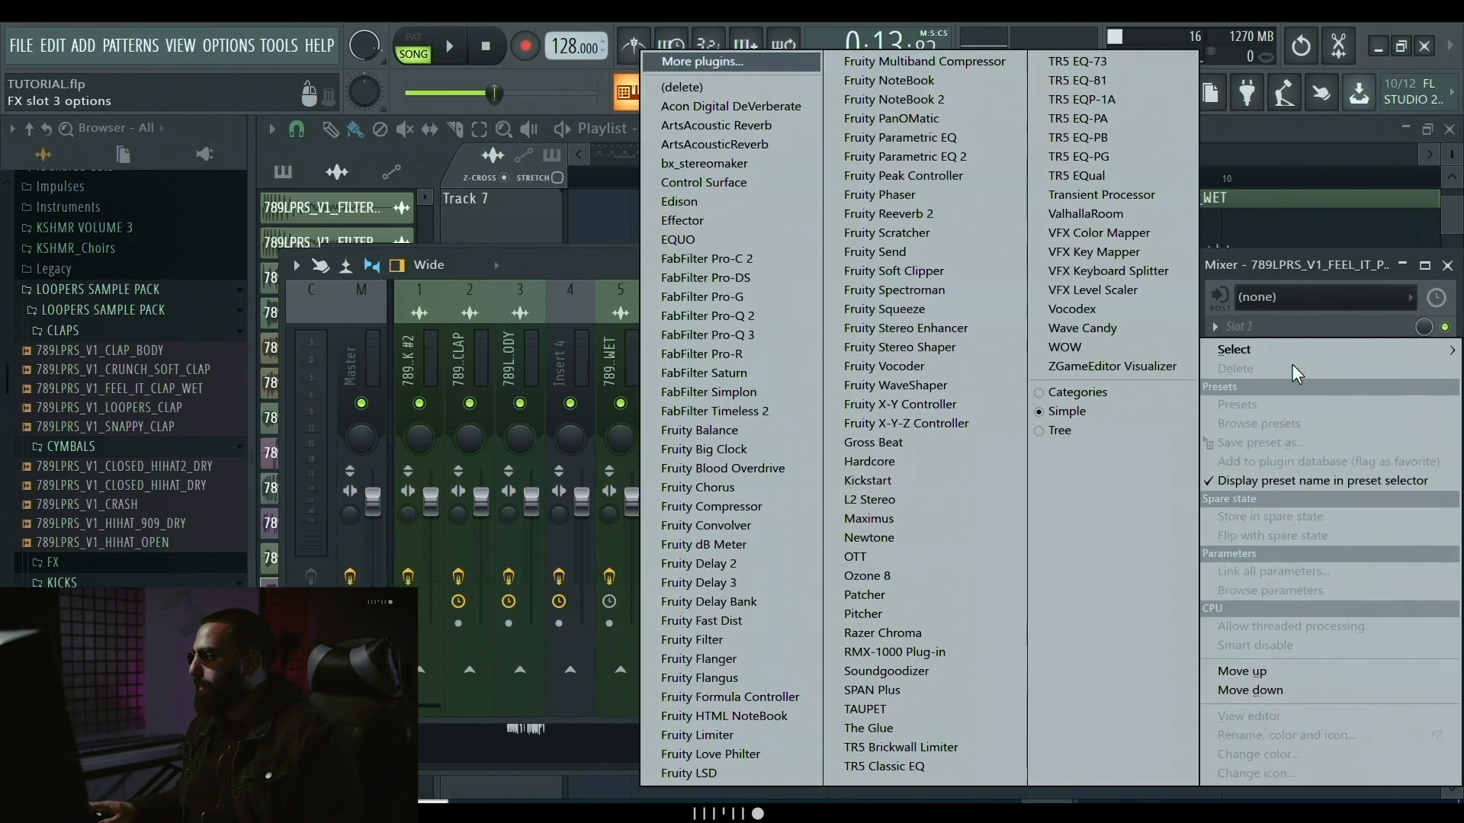
left_click(739, 335)
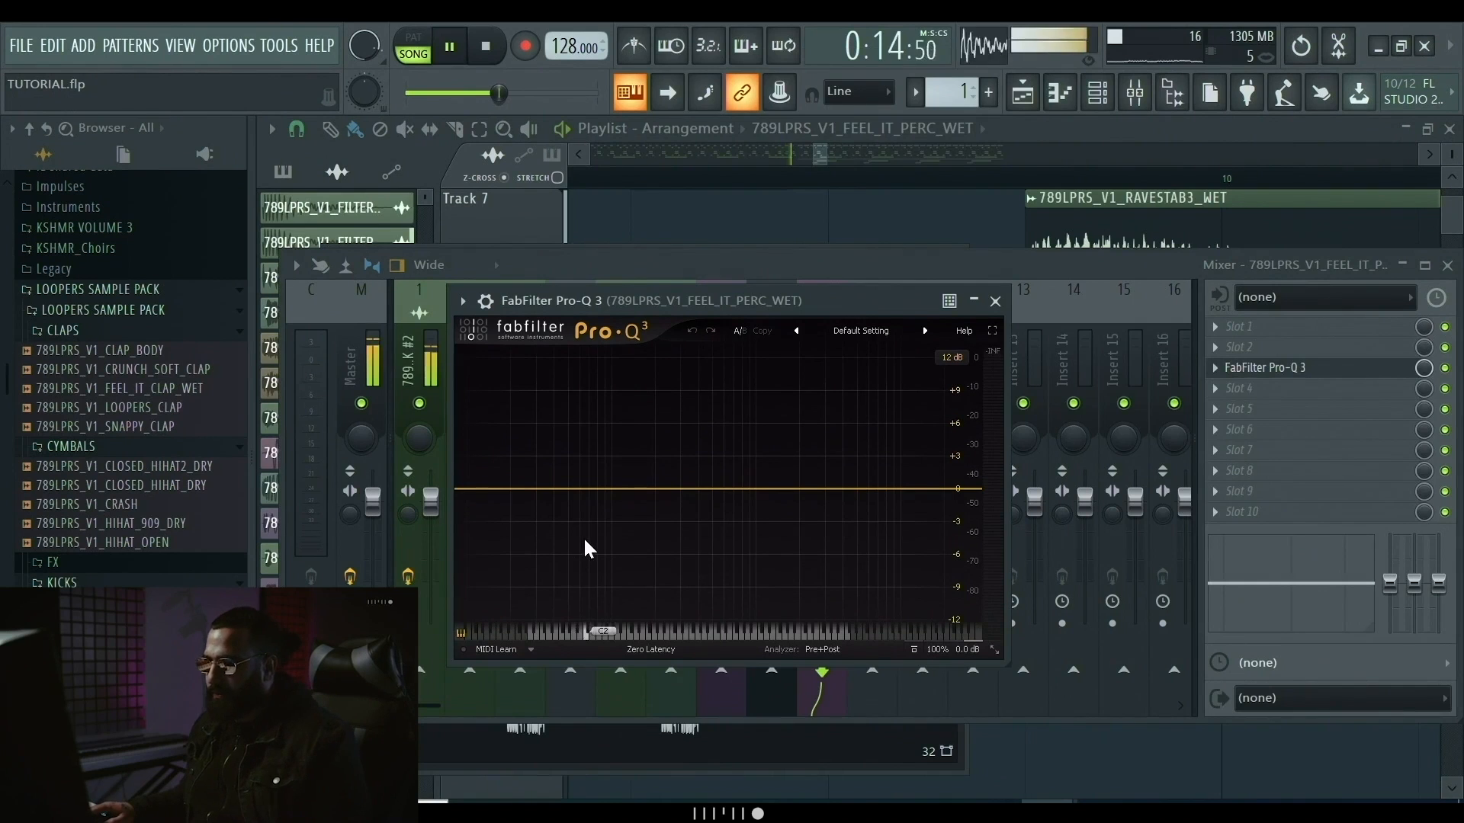
left_click(584, 538)
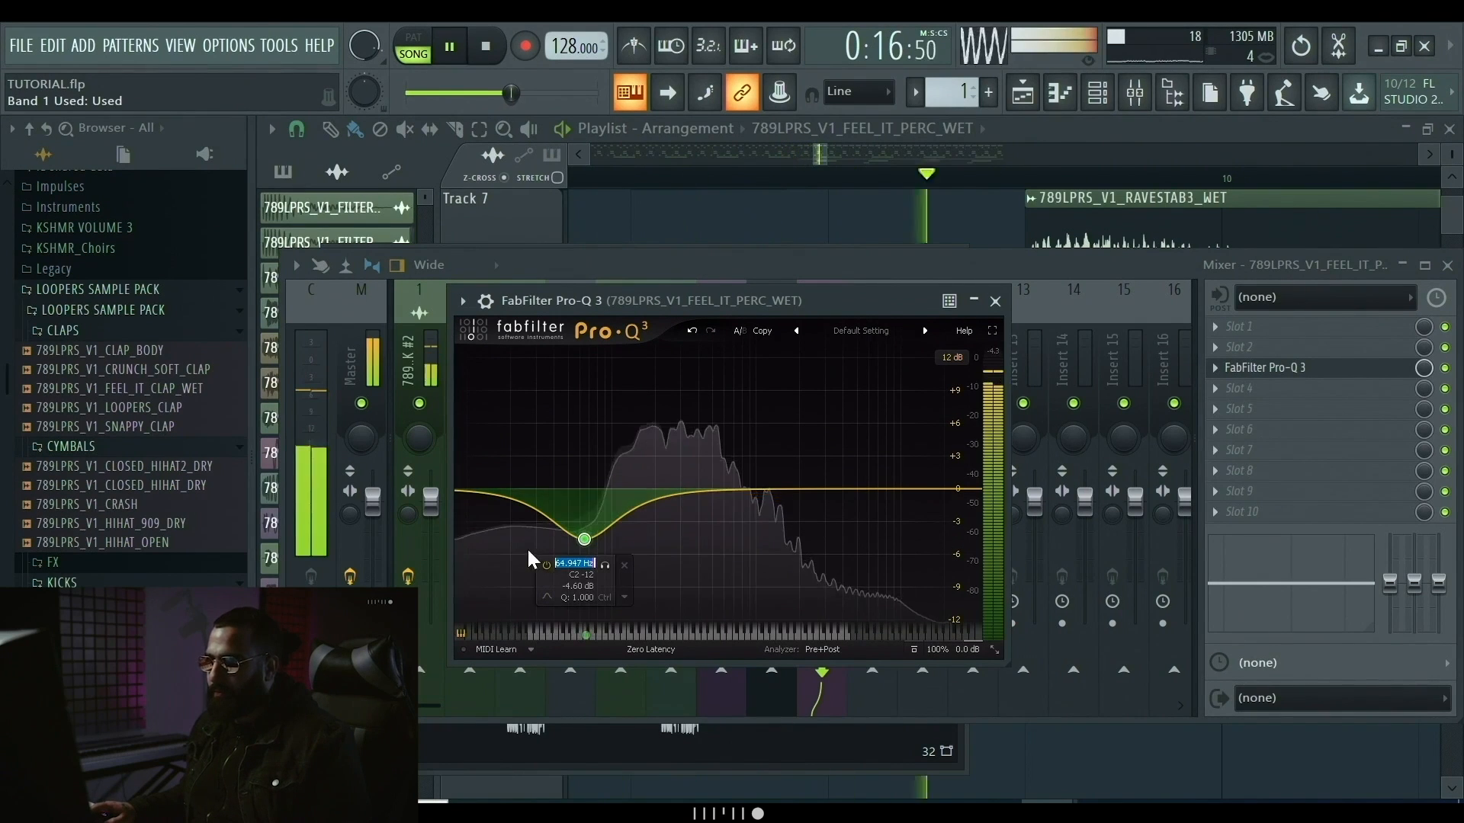
left_click_drag(584, 538, 569, 447)
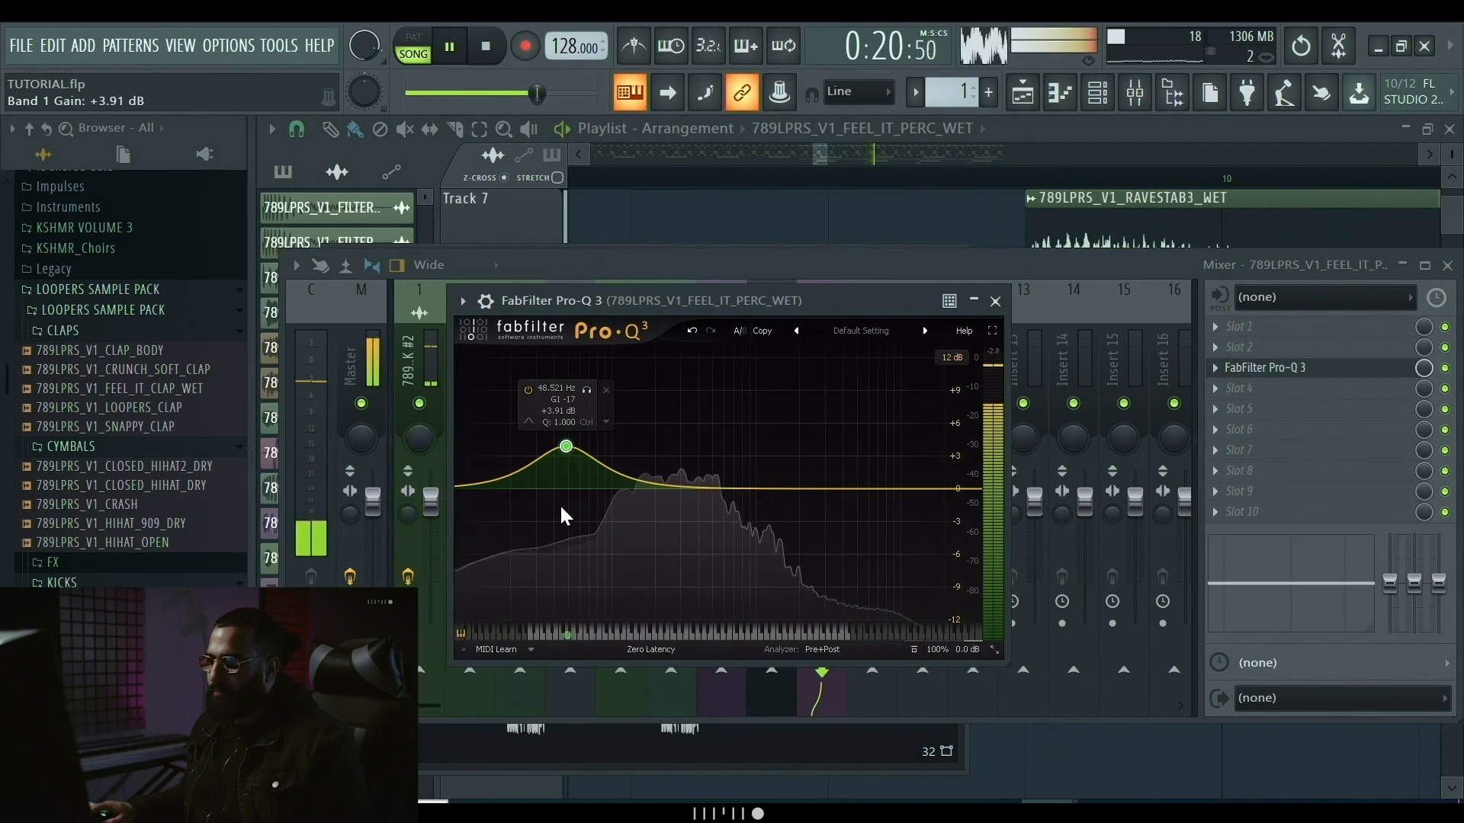
right_click(567, 446)
left_click(636, 638)
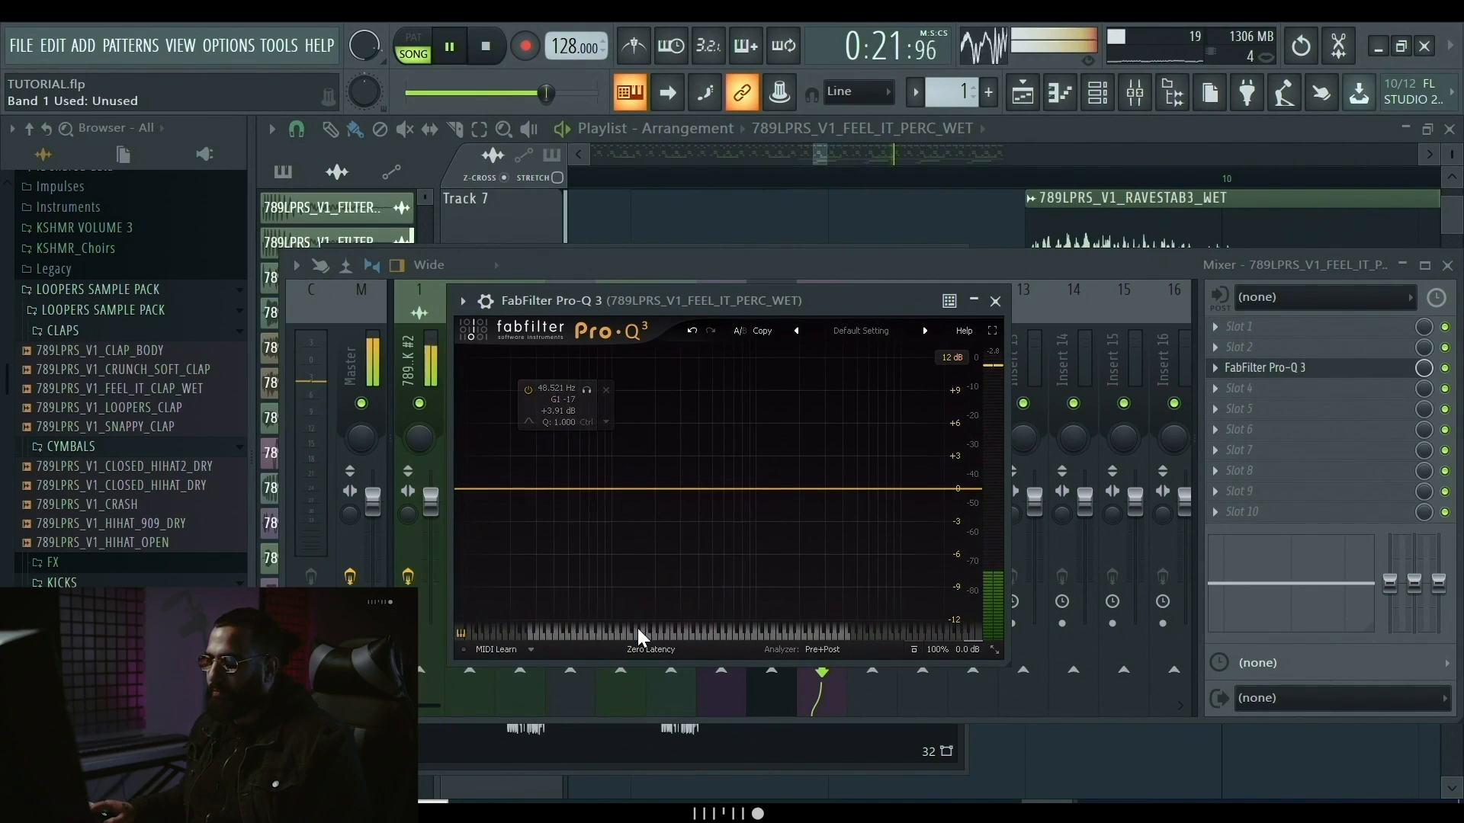
- Try a low-end roll-off band at about 27 Hz in Pro-Q 3 on the perc insert, and close the plugin
double_click(524, 556)
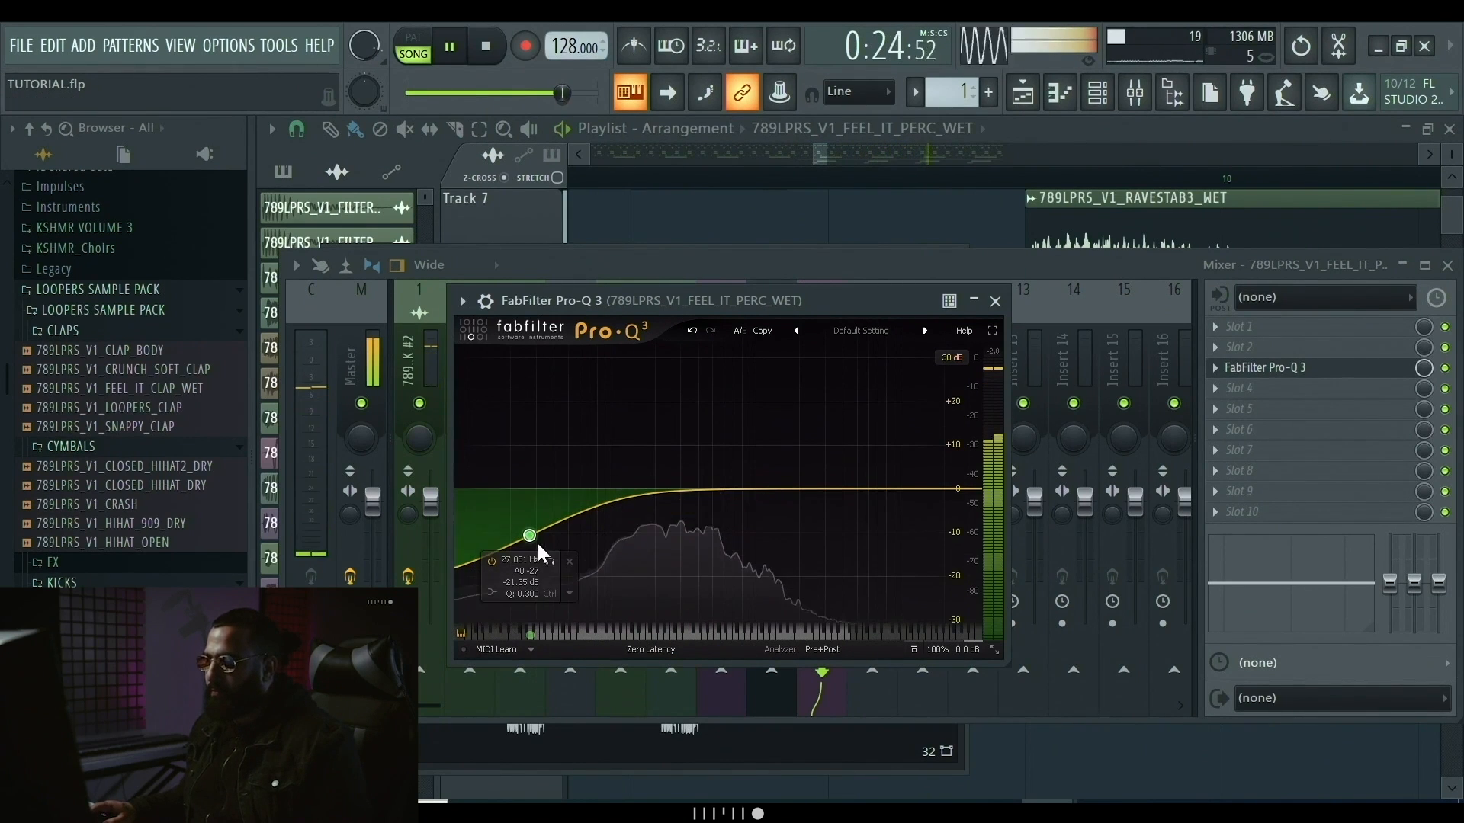
double_click(519, 560)
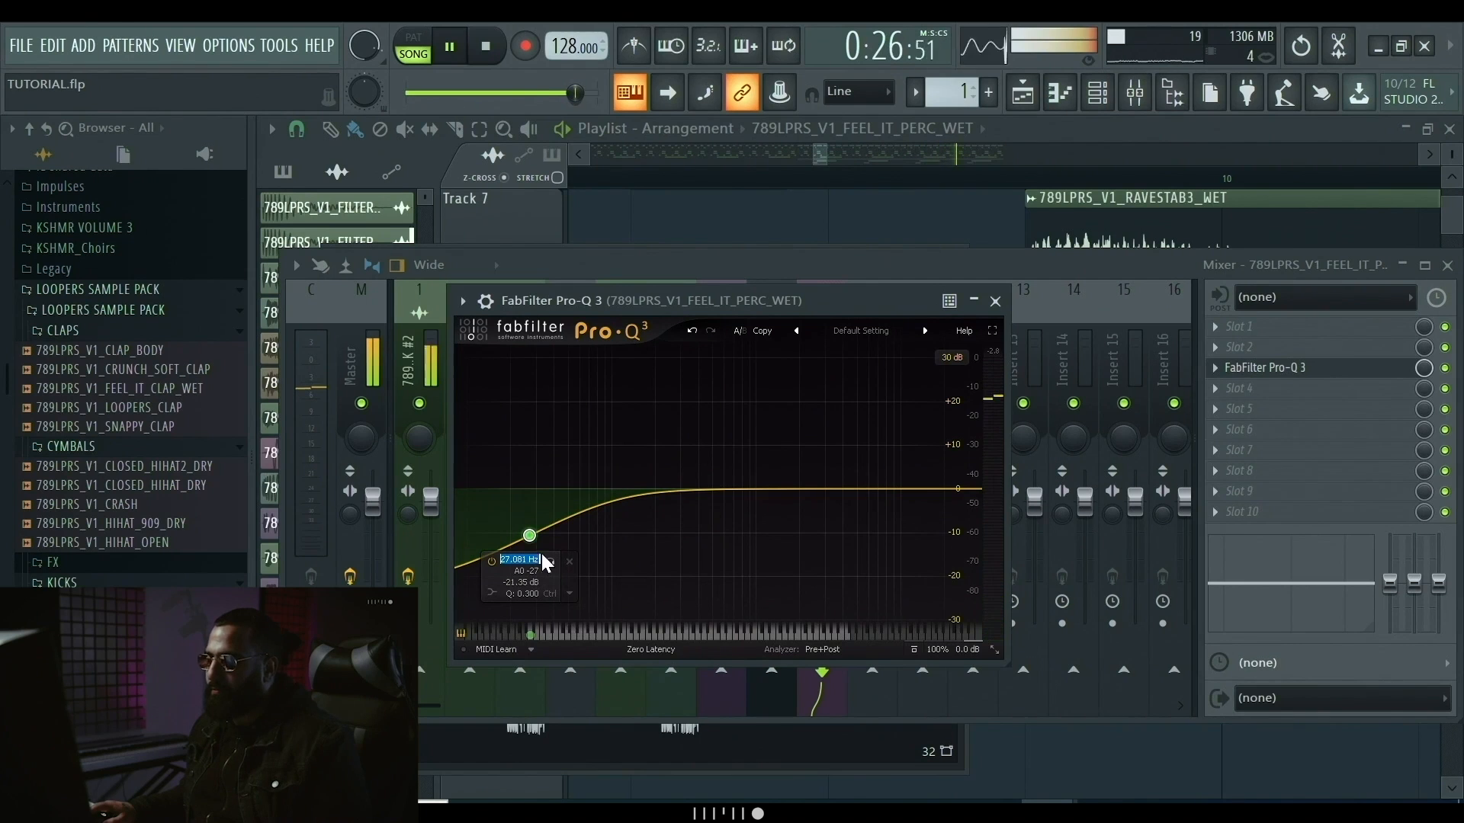
left_click(656, 565)
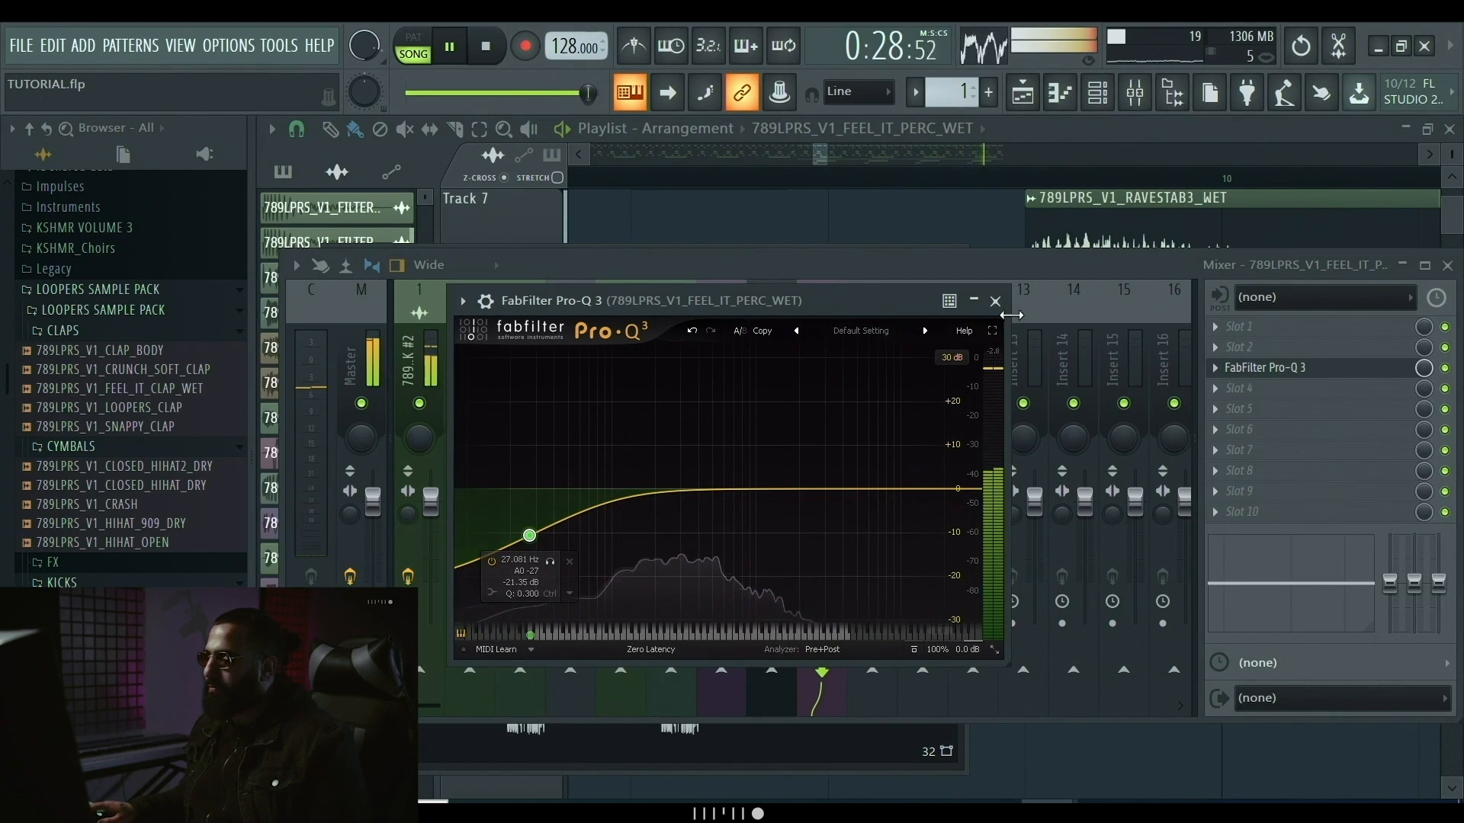
key("space")
left_click(995, 300)
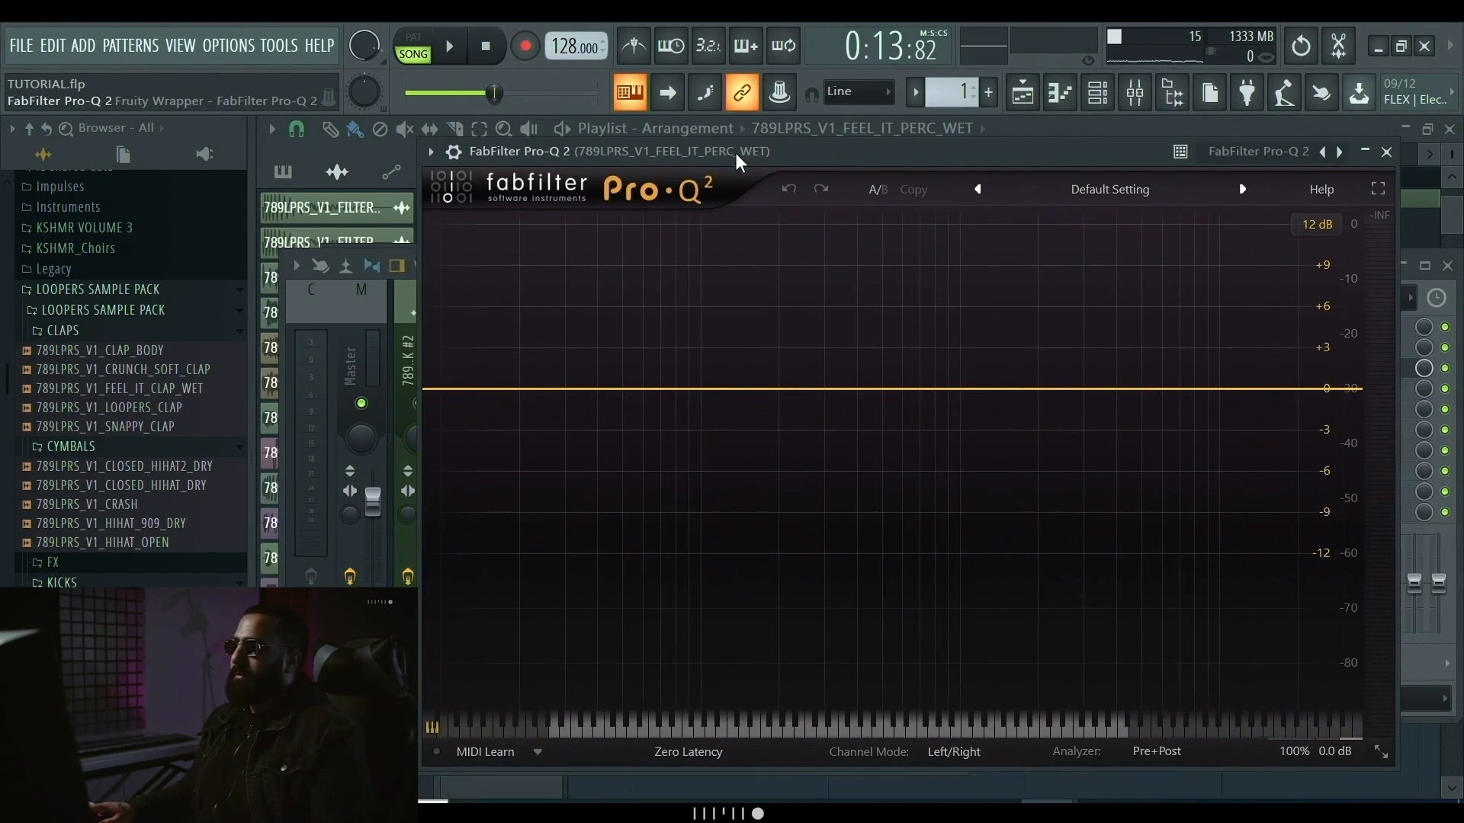
- In Pro-Q 2 on the FEEL_IT_PERC_WET insert, add a 12 dB/oct low cut at about 84 Hz
key("space")
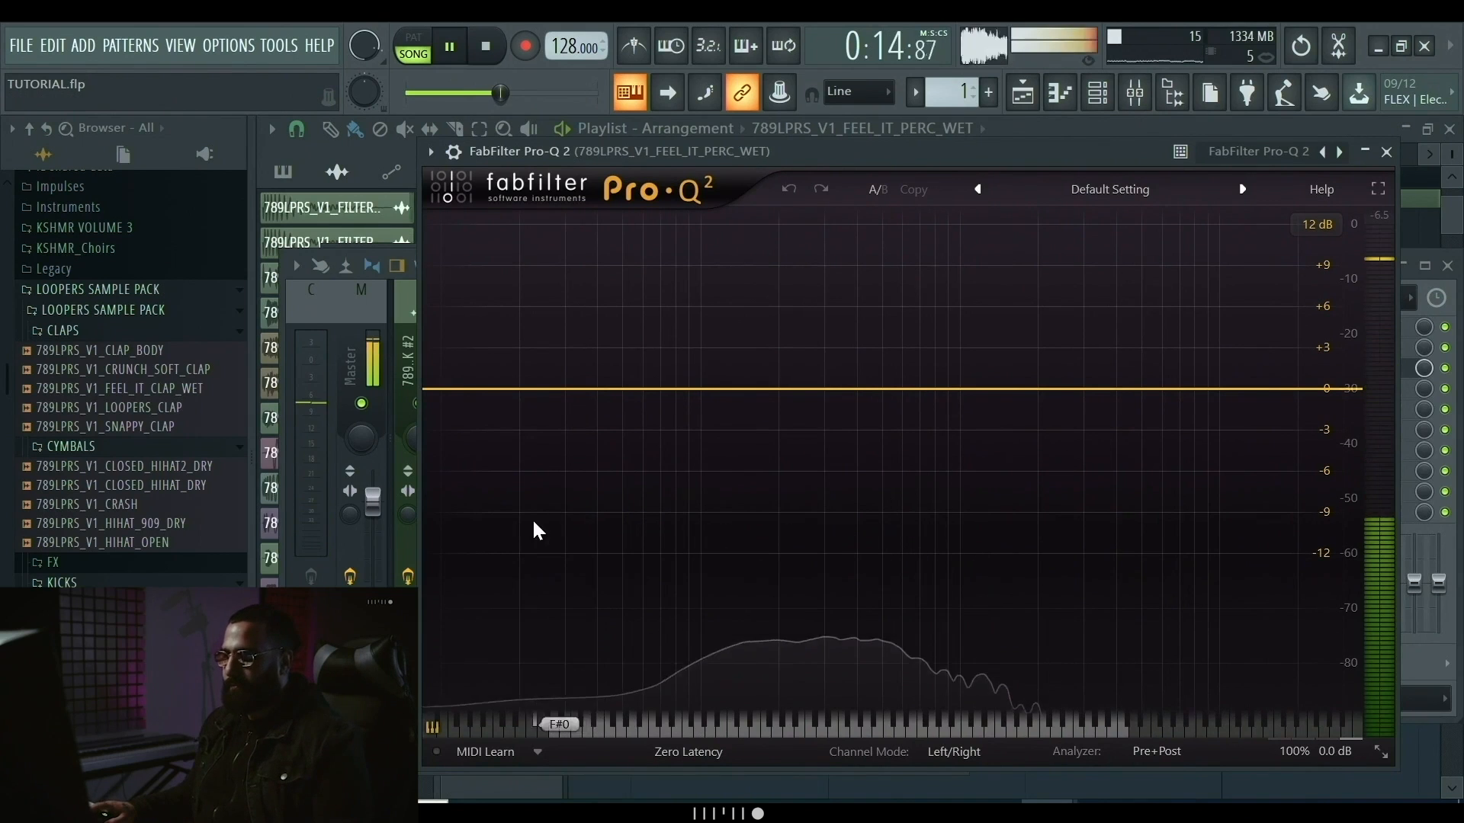
double_click(557, 483)
left_click(500, 642)
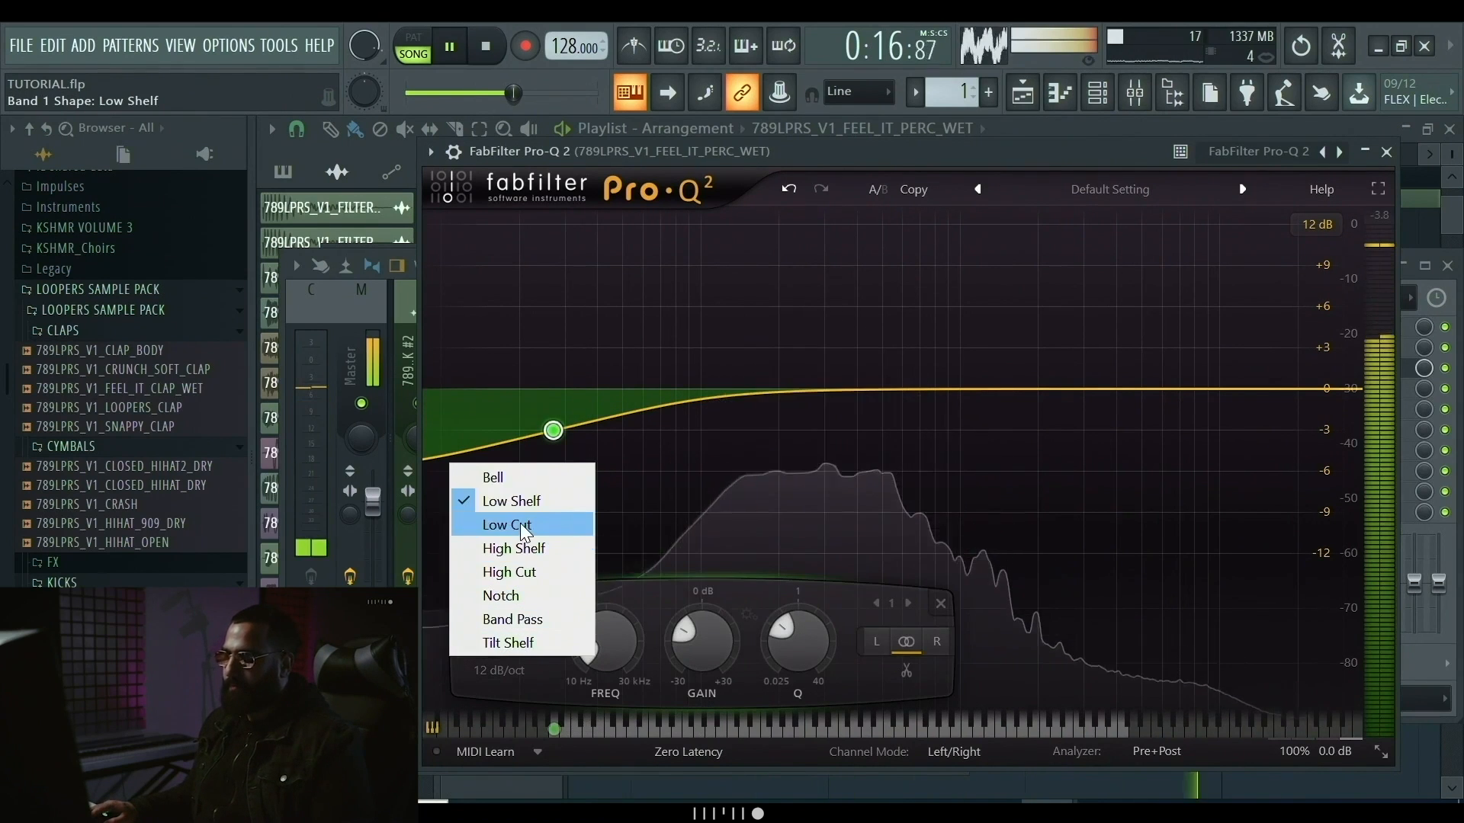
left_click(499, 523)
double_click(769, 635)
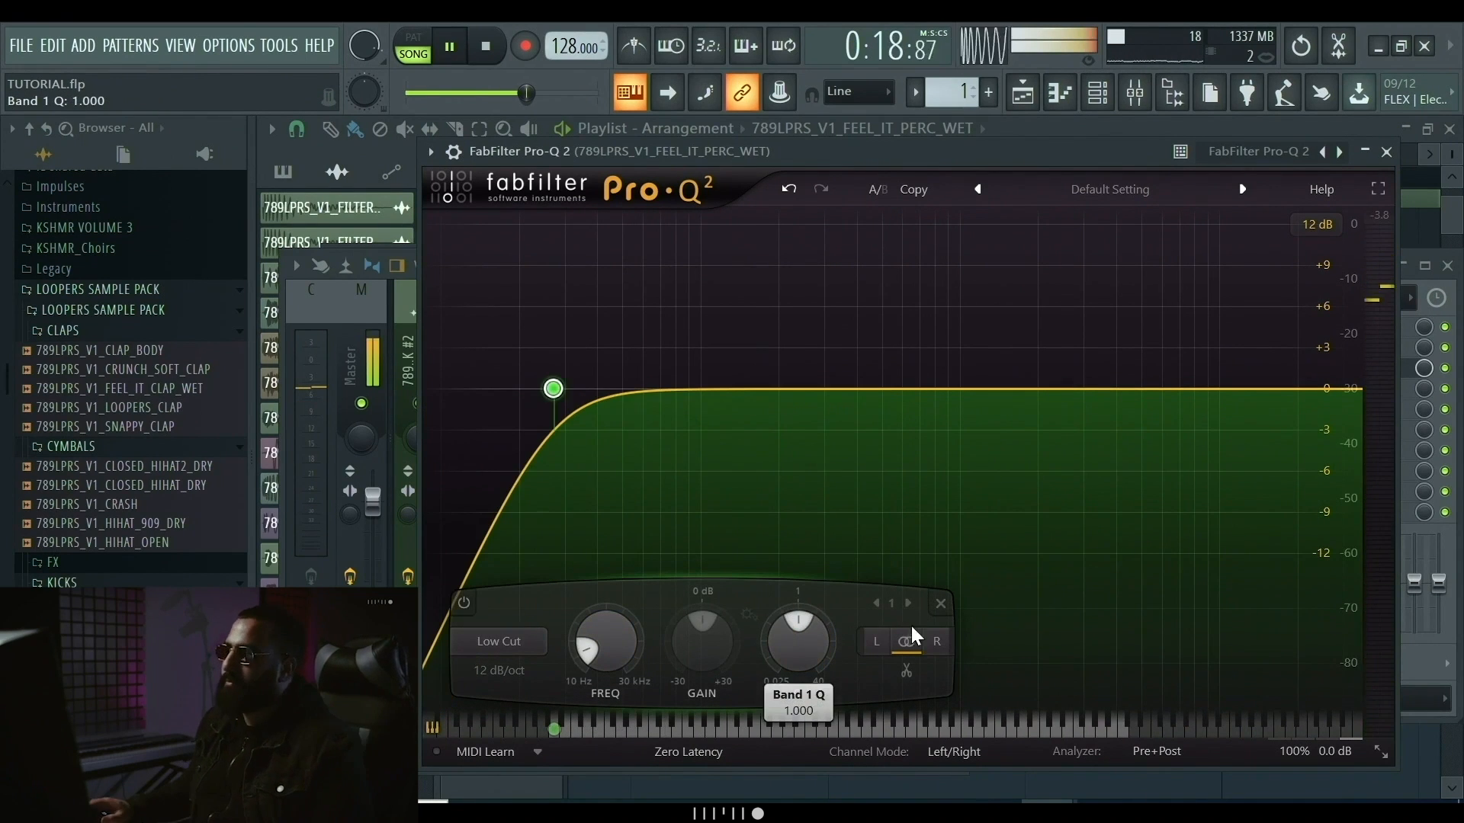
left_click_drag(568, 393, 682, 398)
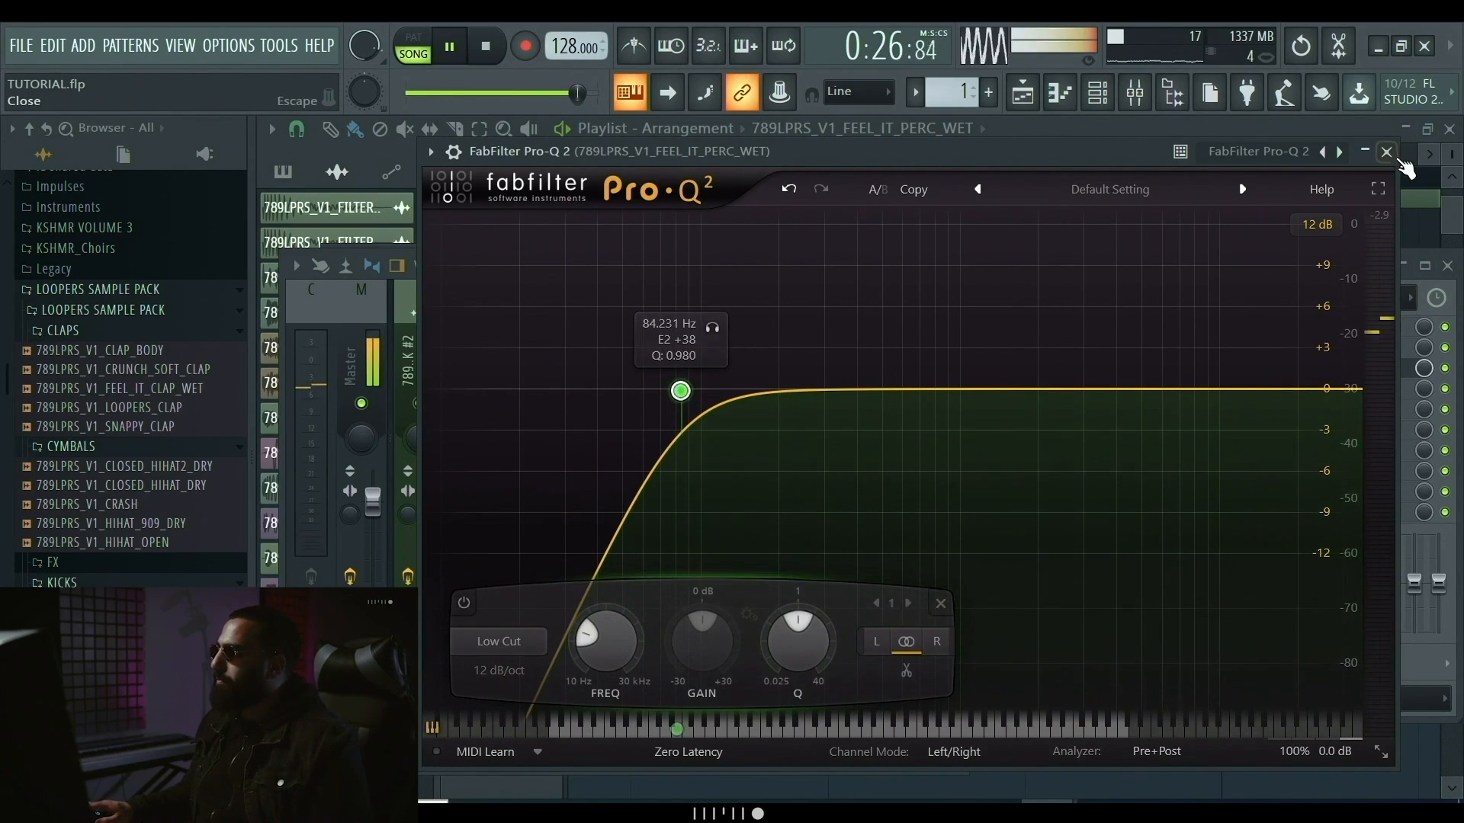
left_click(1402, 162)
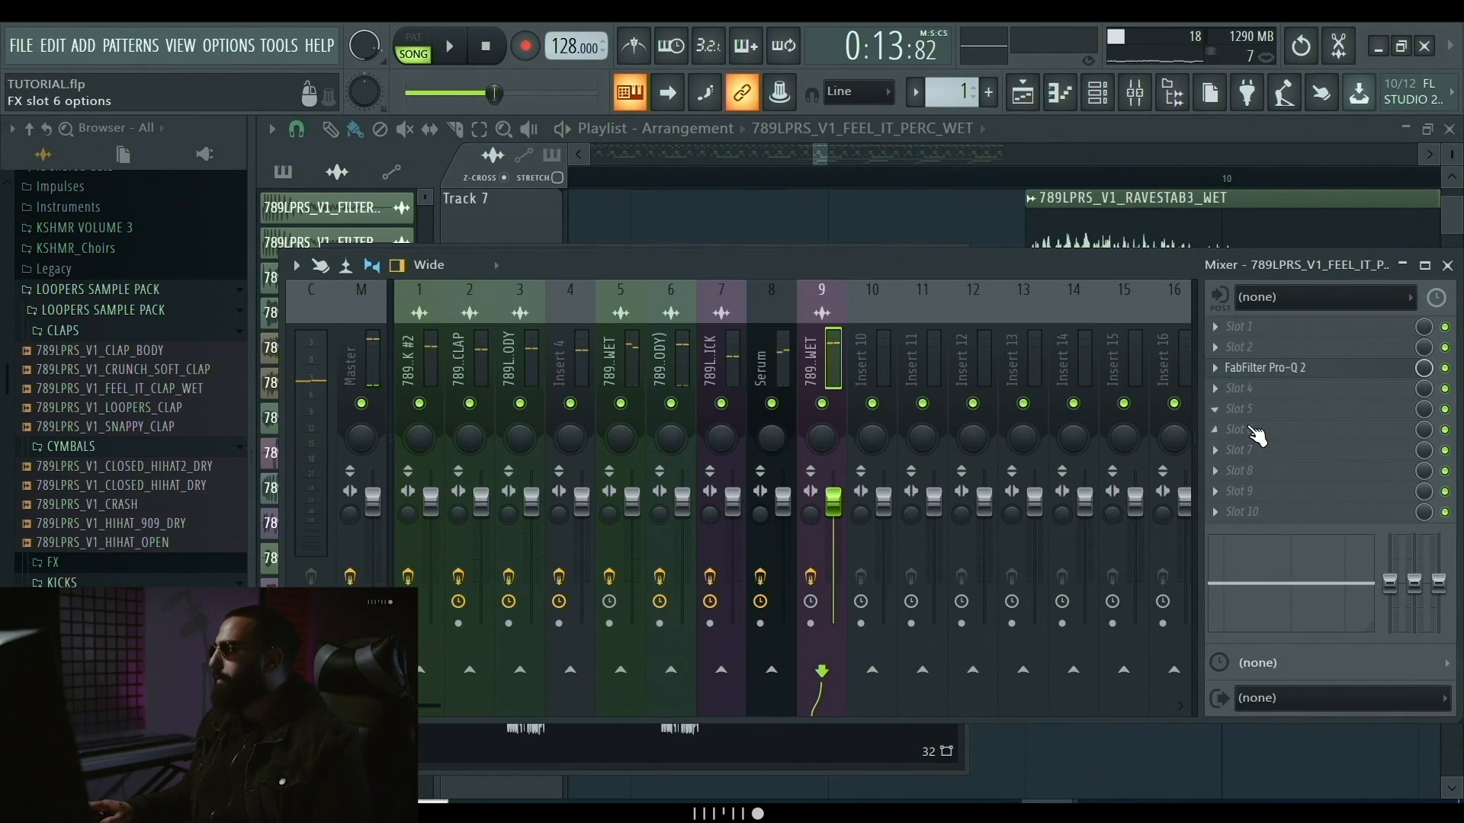
- Load L2 Stereo in slot 5 and Kickstart in slot 6 of mixer insert 9
left_click(1251, 415)
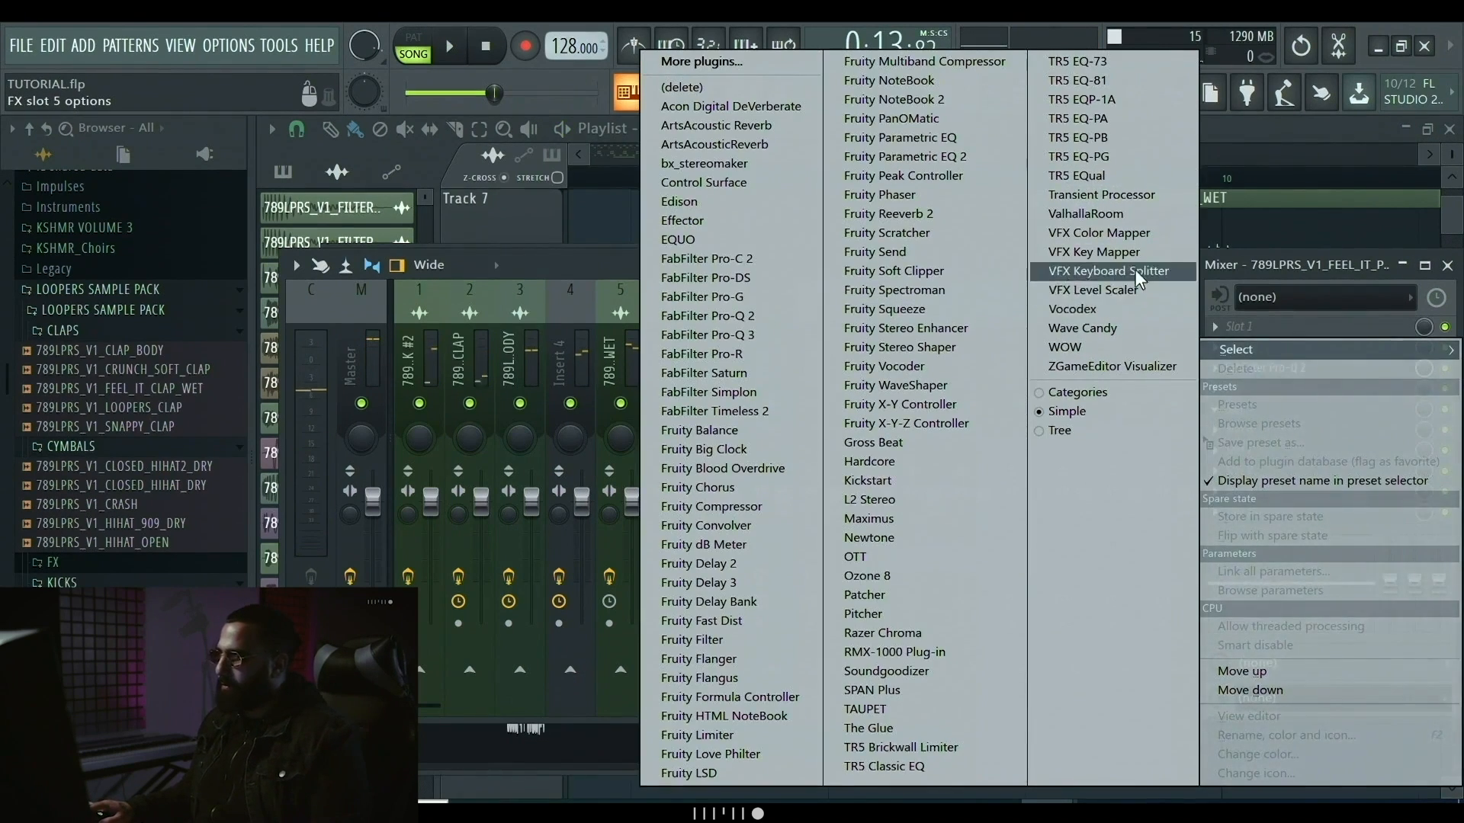
left_click(934, 500)
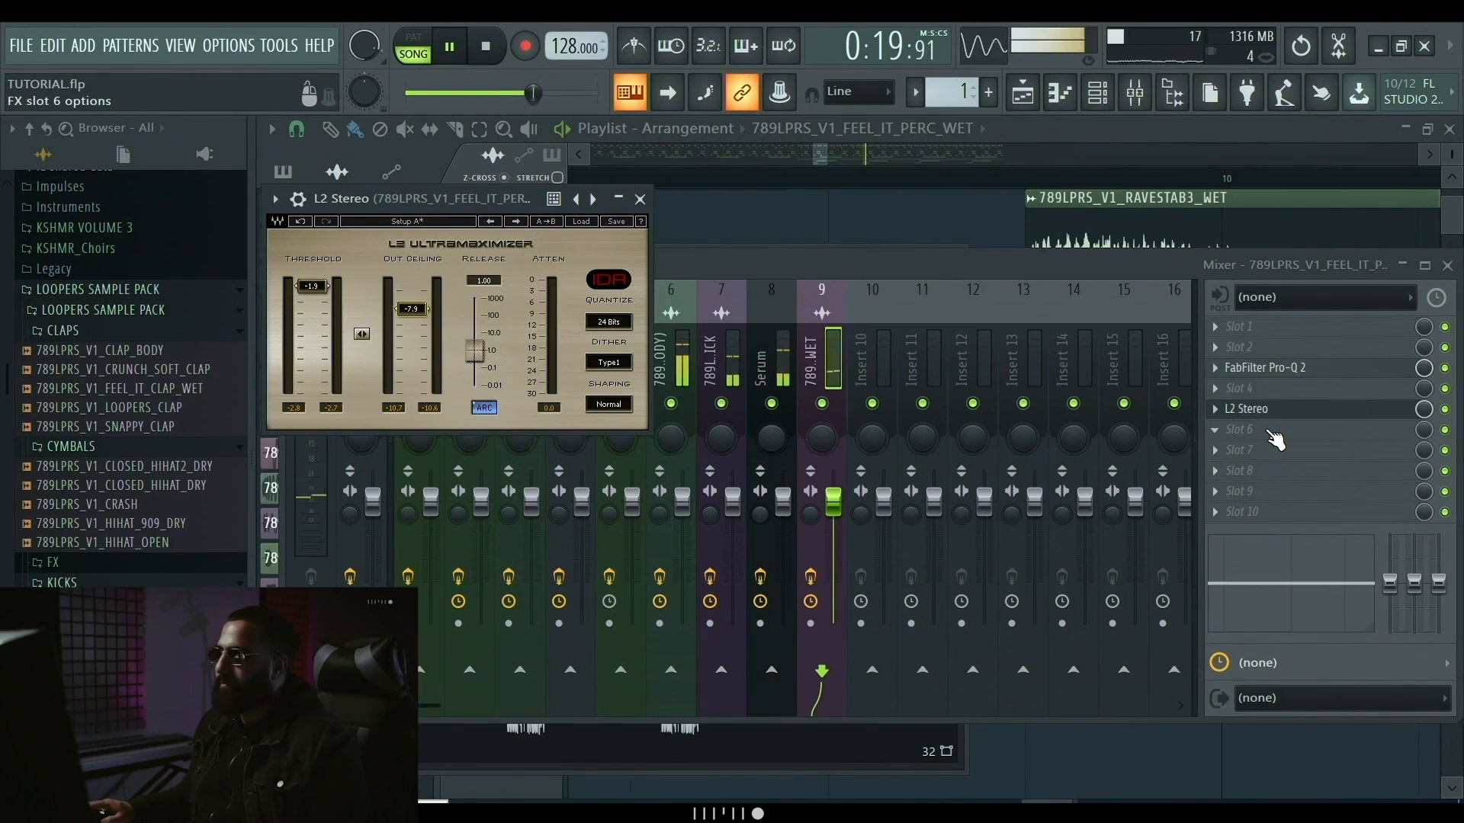
left_click(1236, 429)
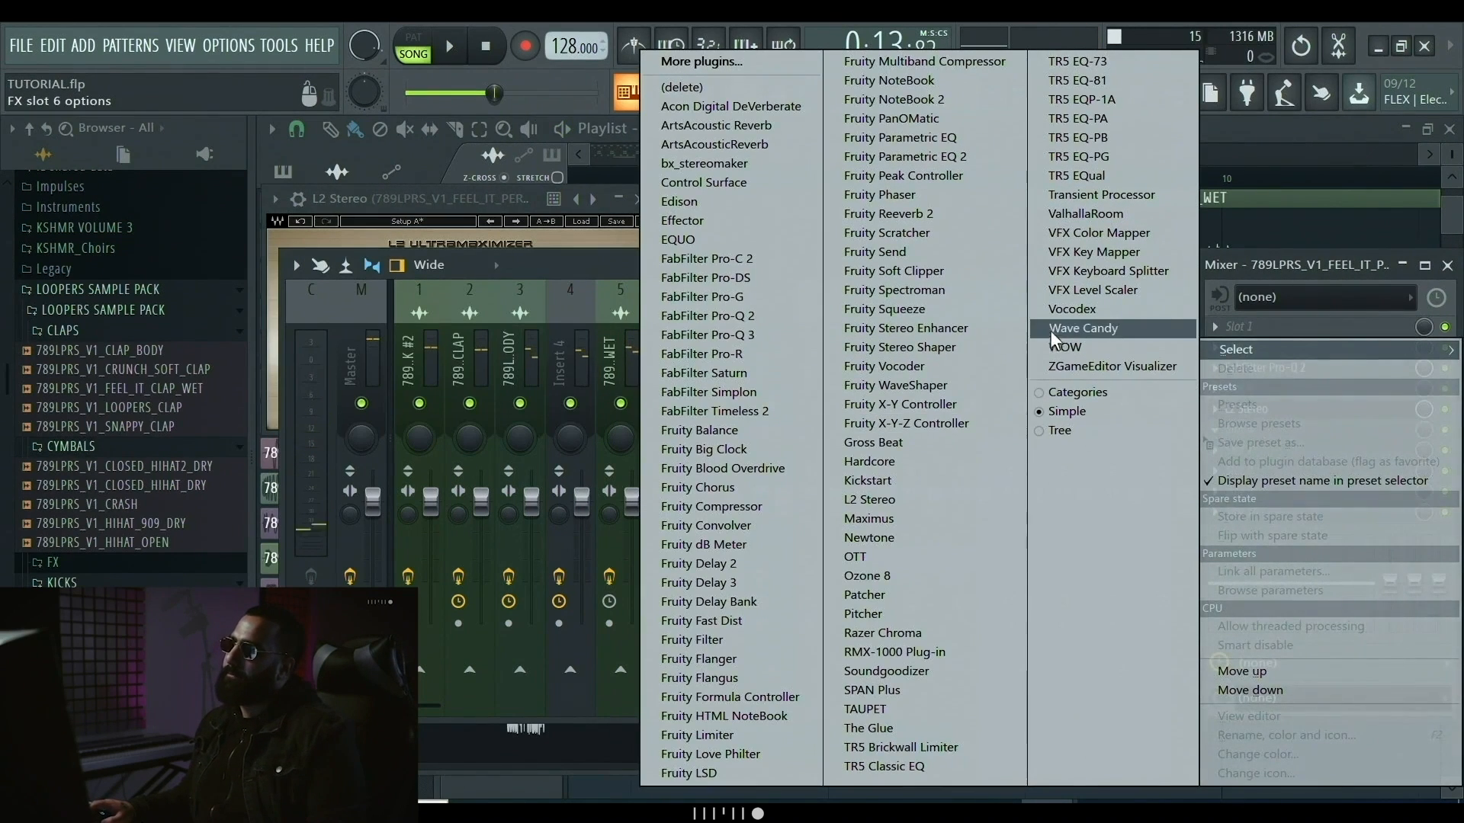
left_click(936, 480)
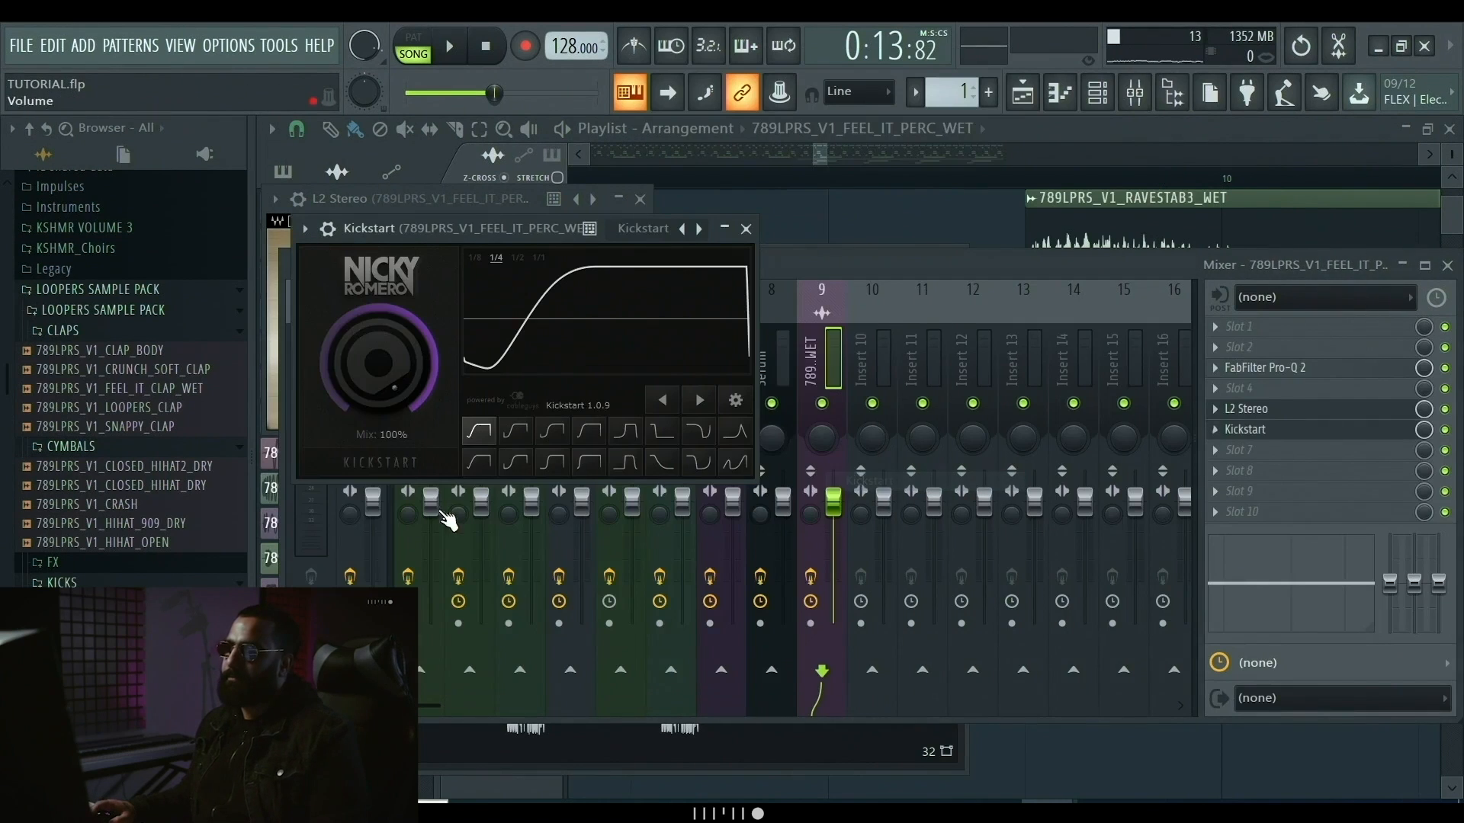
- Choose the Quick Chain sidechain curve in Kickstart on the perc insert and play the drop briefly to check it
left_click(470, 465)
key("Escape")
key("space")
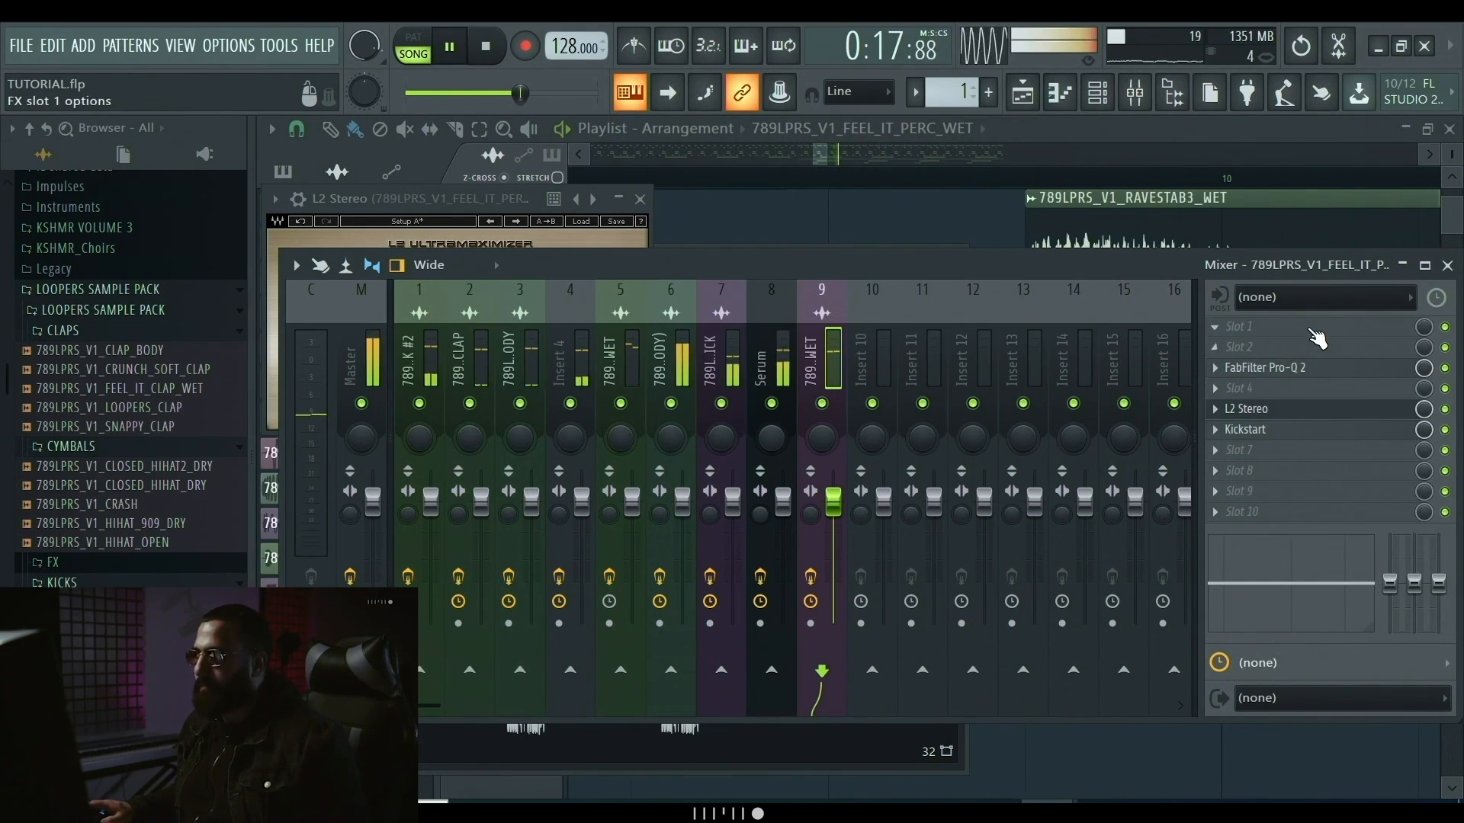
key("space")
- Switch Kickstart's sidechain curve to Free Punch for comparison and return it to Quick Chain
left_click(1281, 432)
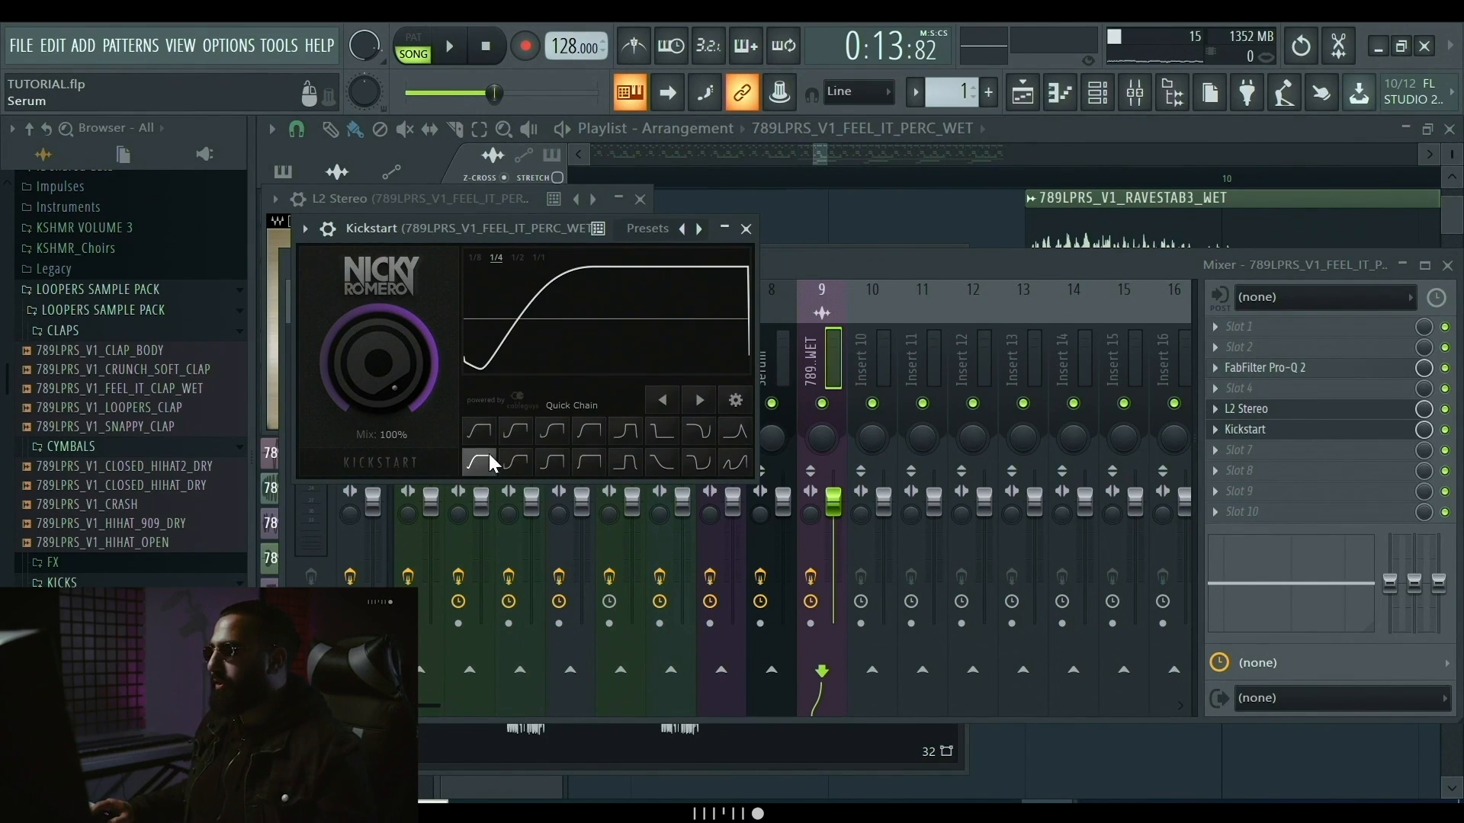
left_click(495, 433)
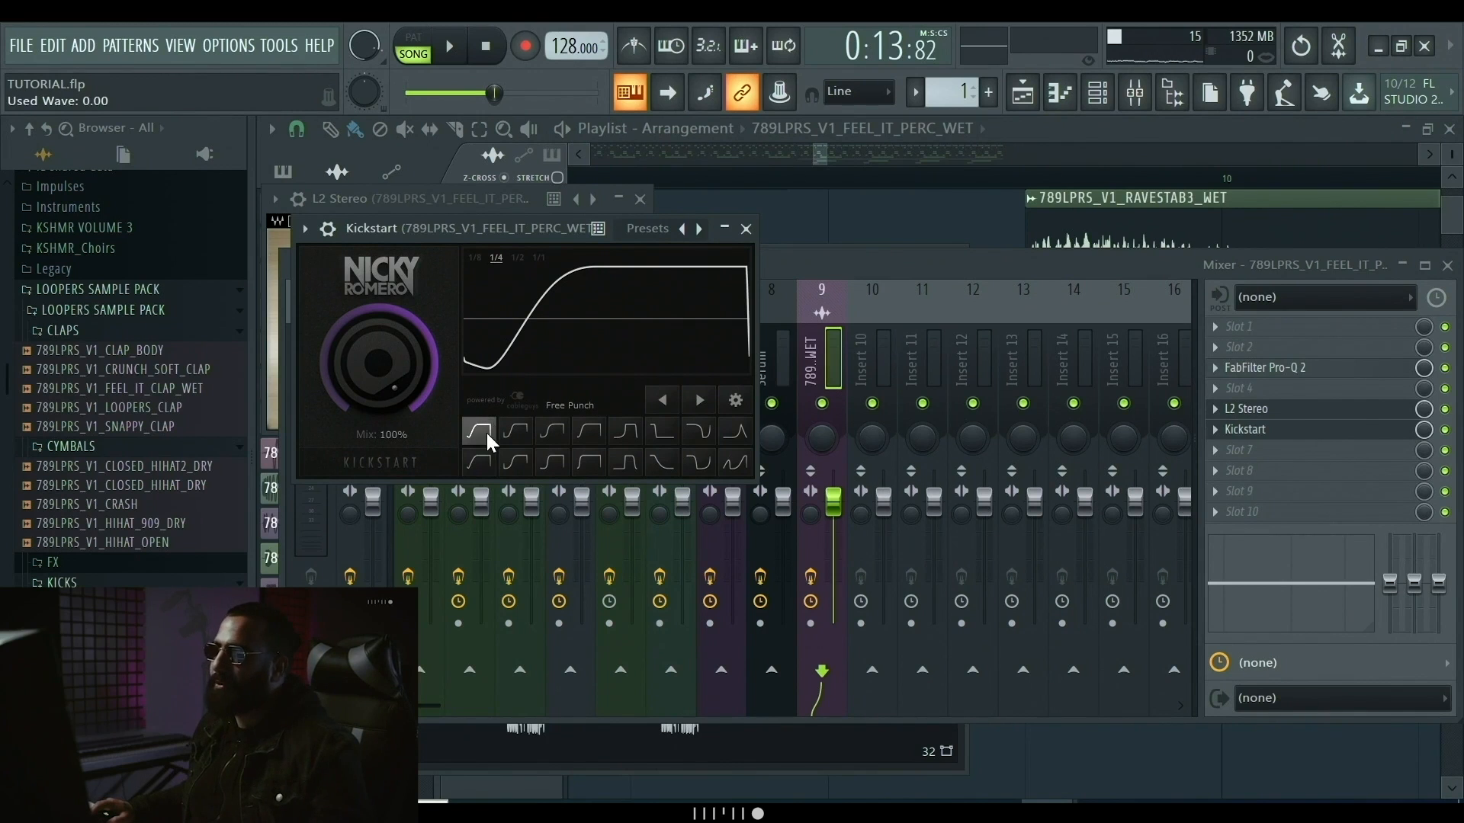
left_click(486, 462)
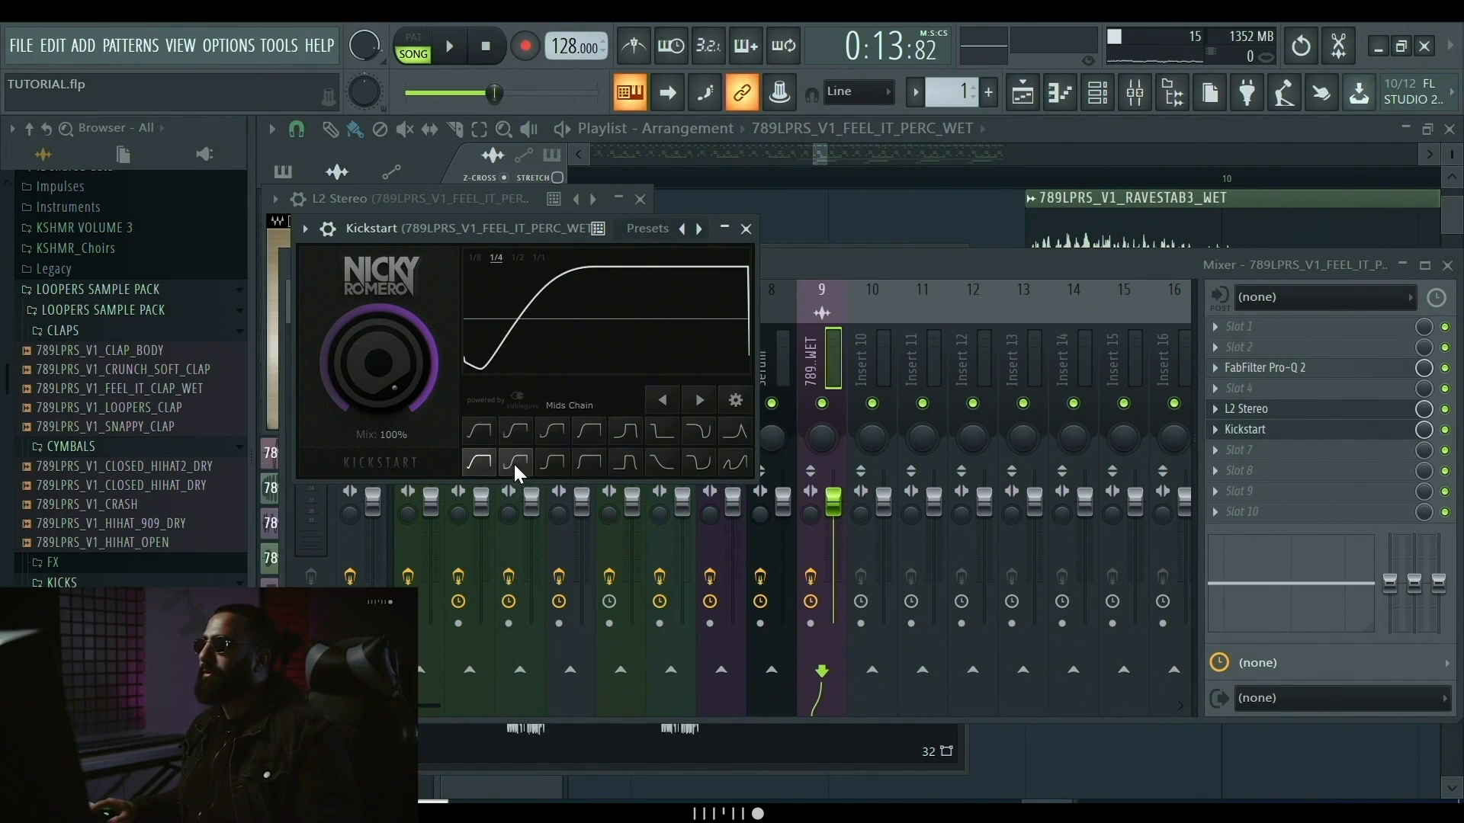
key("Escape")
- Play back the drop and check the processed perc against the bass and wompy clips in the playlist
key("space")
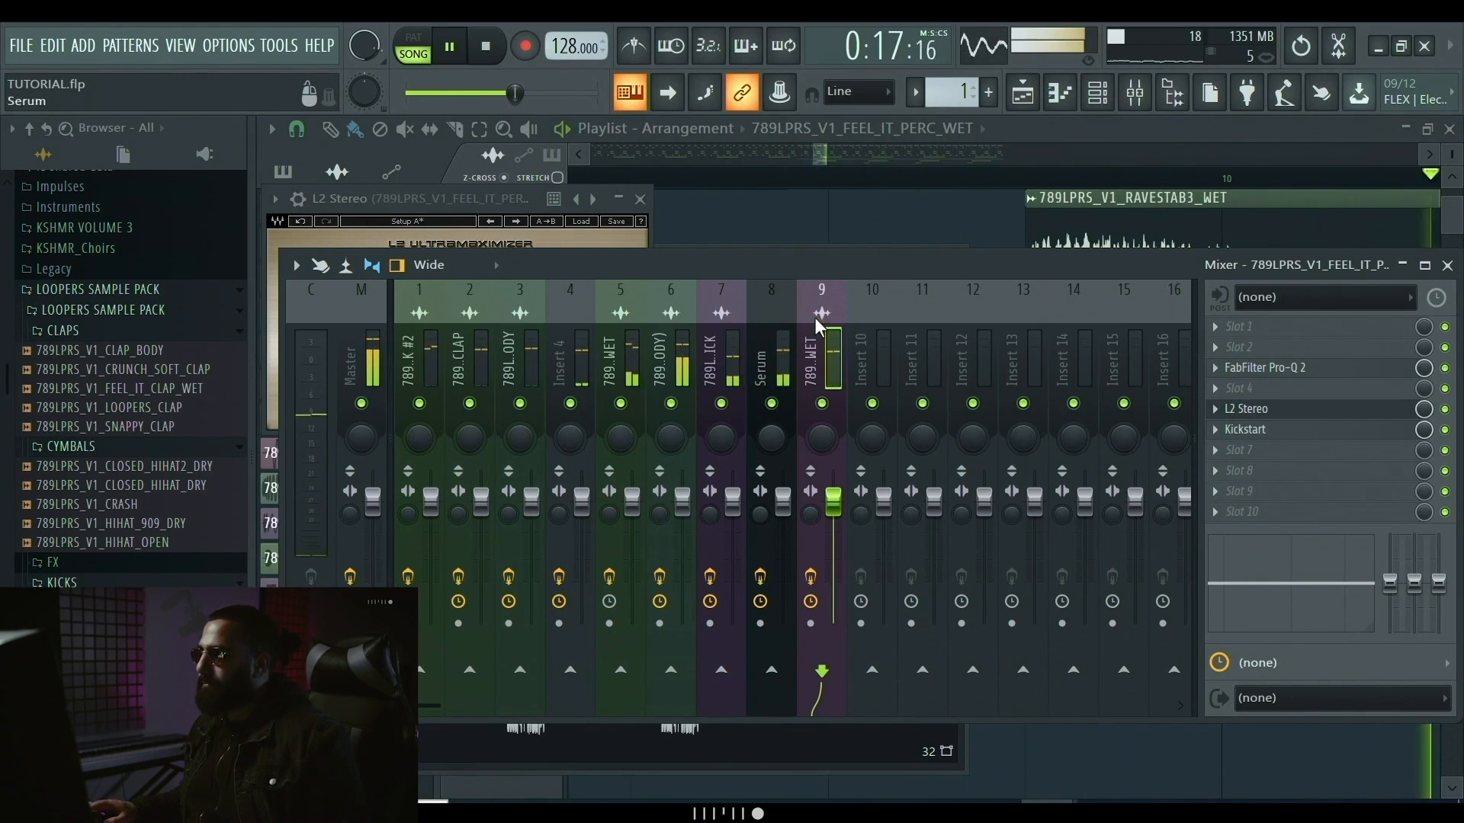
left_click(866, 219)
scroll(854, 259, "down", 10)
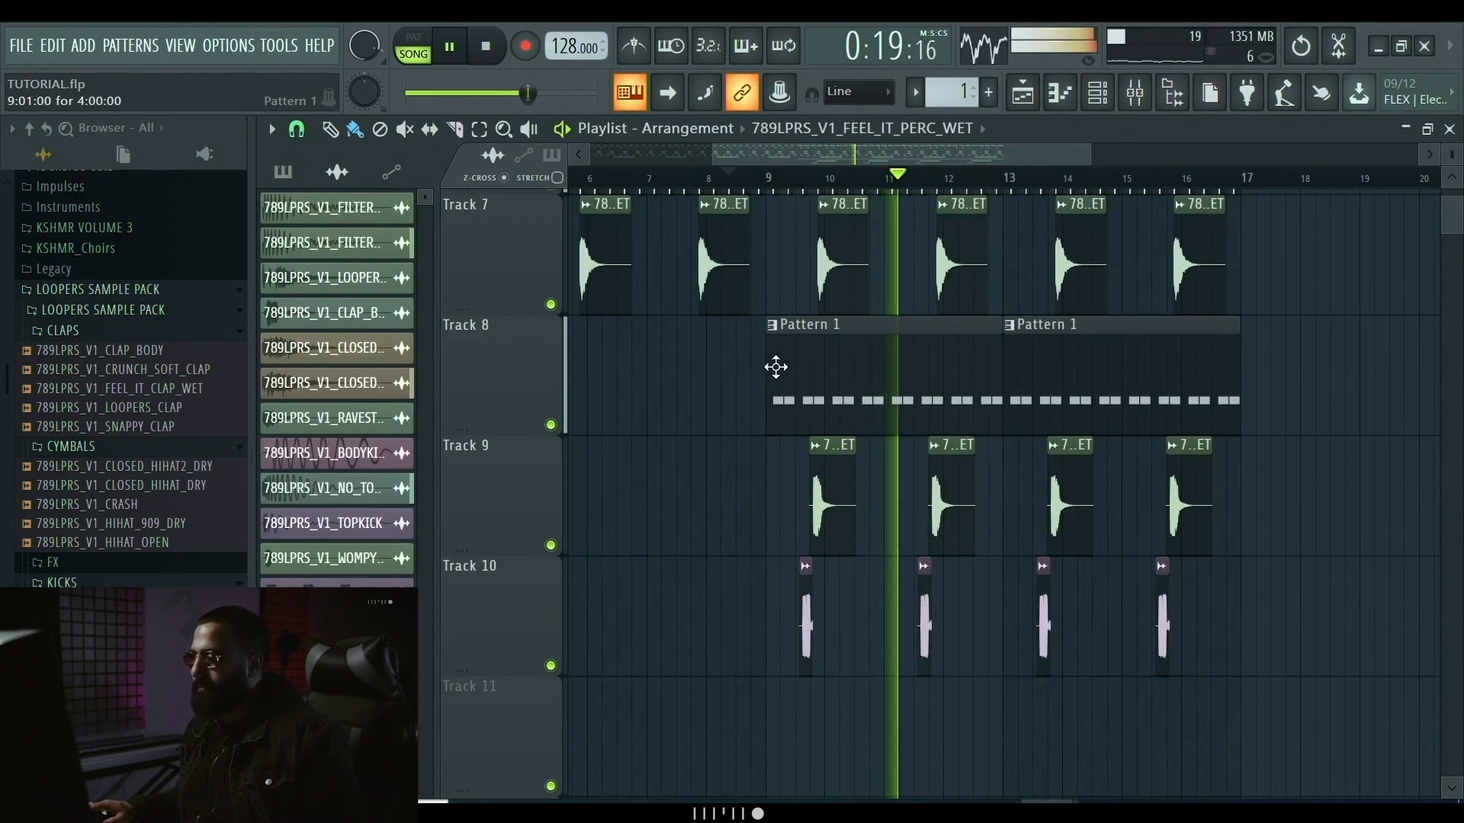
scroll(861, 458, "up", 2)
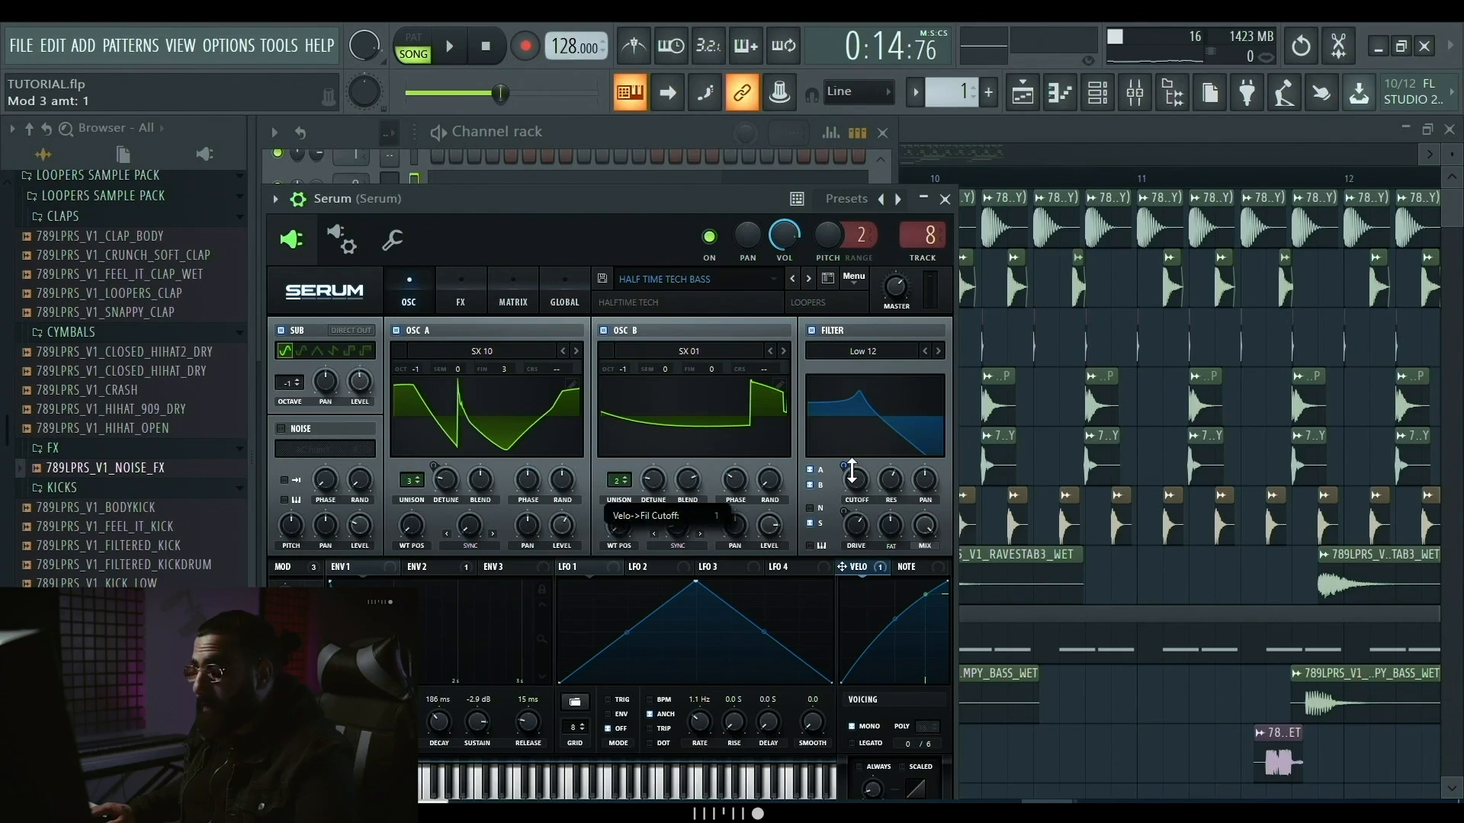
- Sweep Serum's filter cutoff during playback to preview the filter movement on the bass line
right_click(846, 477)
left_click(723, 197)
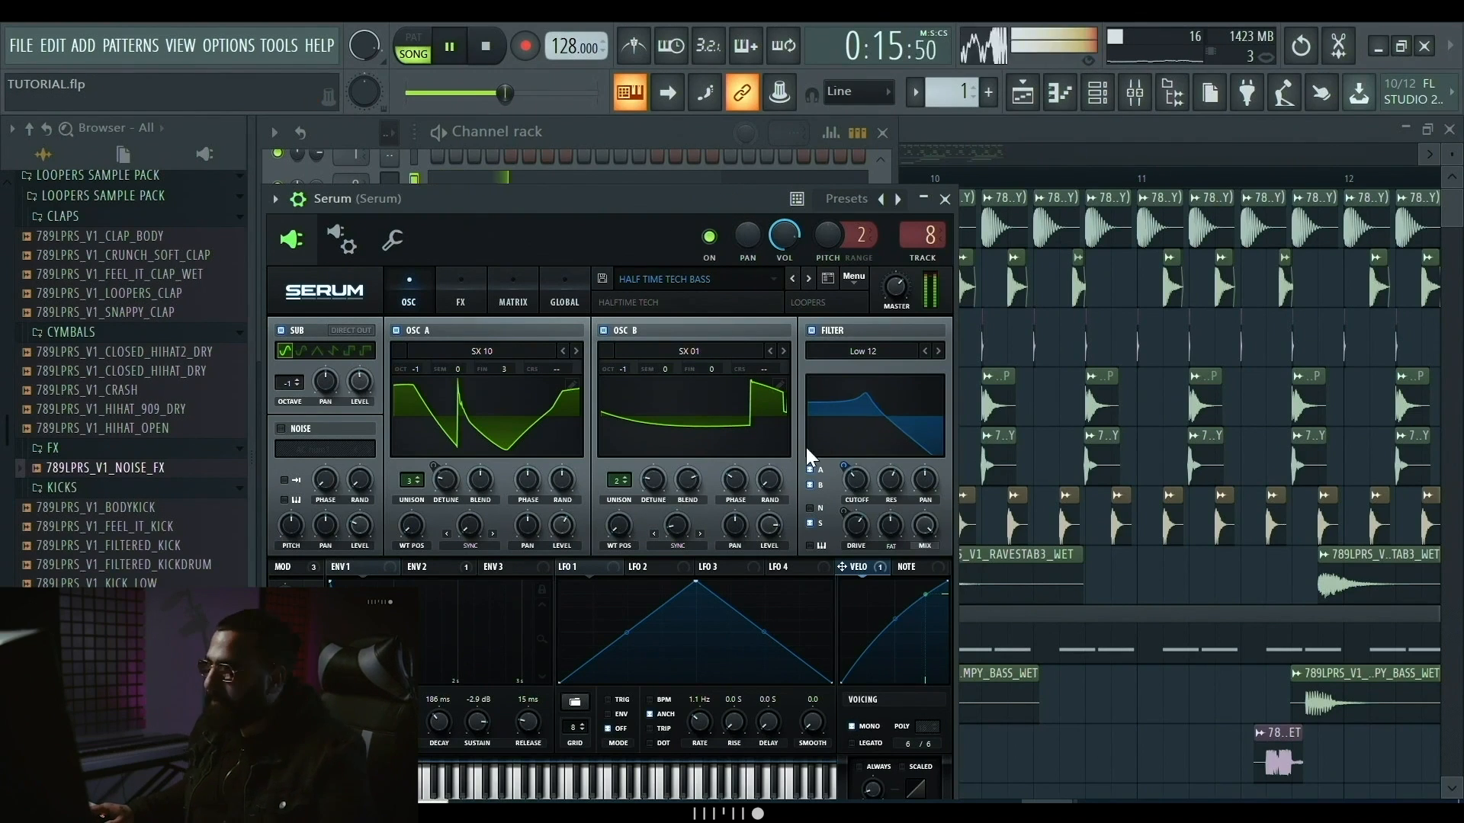
right_click(854, 476)
left_click(857, 485)
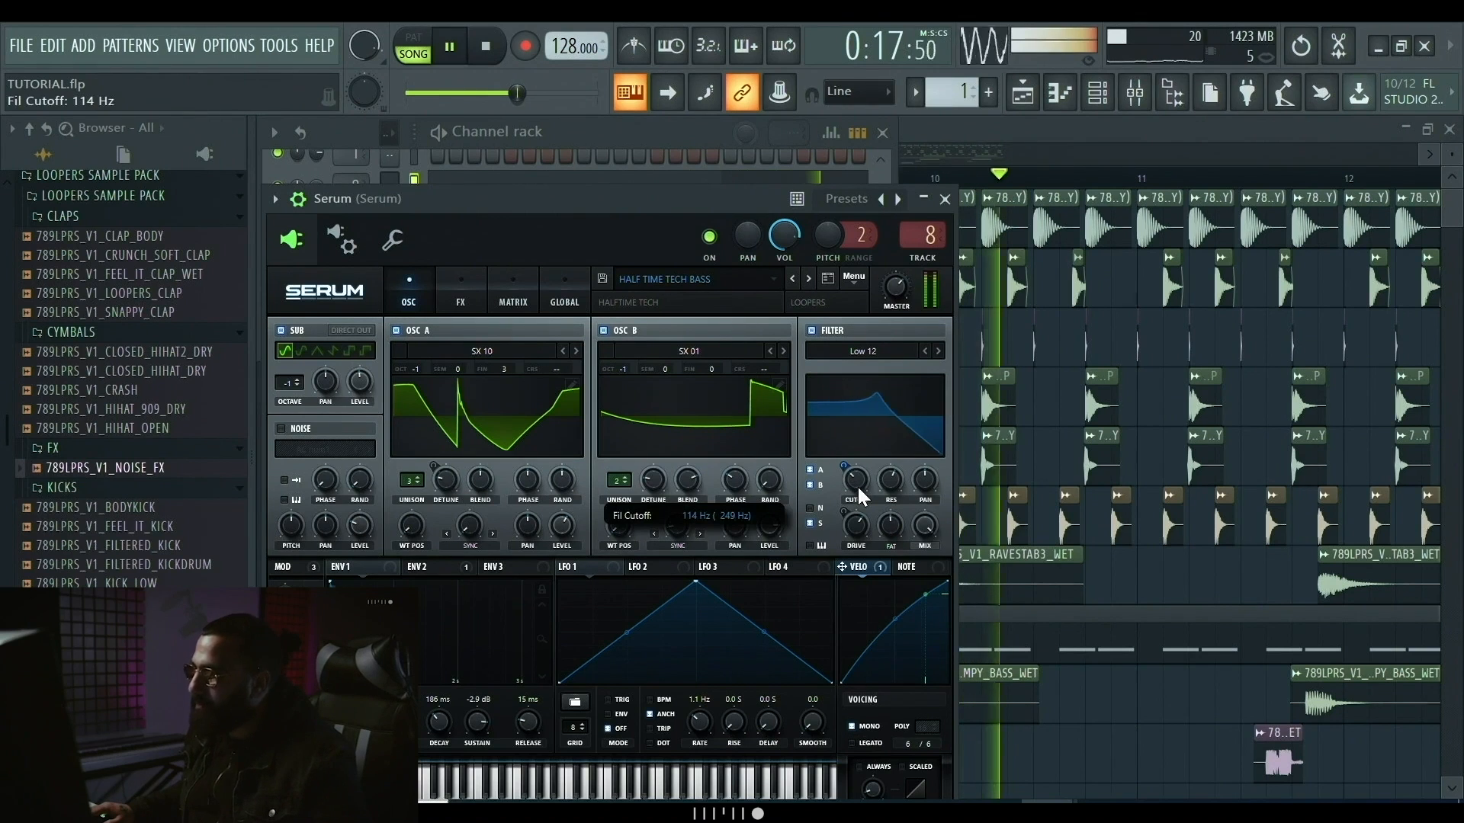
mouse_move(858, 497)
left_mouse_down()
mouse_move(886, 464)
mouse_move(872, 436)
mouse_move(867, 496)
left_mouse_up()
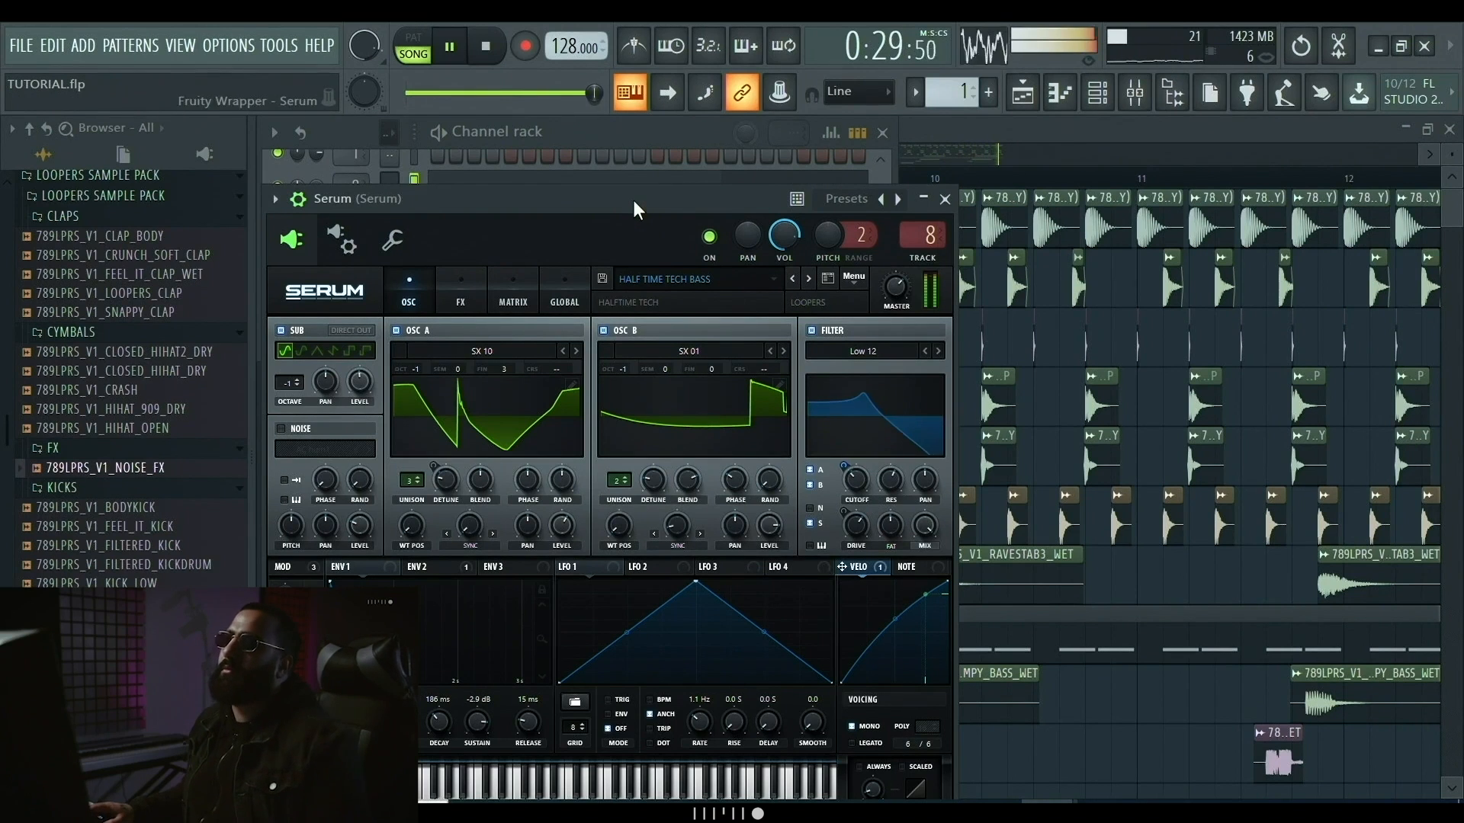
key("space")
- Set Serum's filter cutoff to about 110 Hz and create an automation clip for this last tweaked parameter
left_click(279, 46)
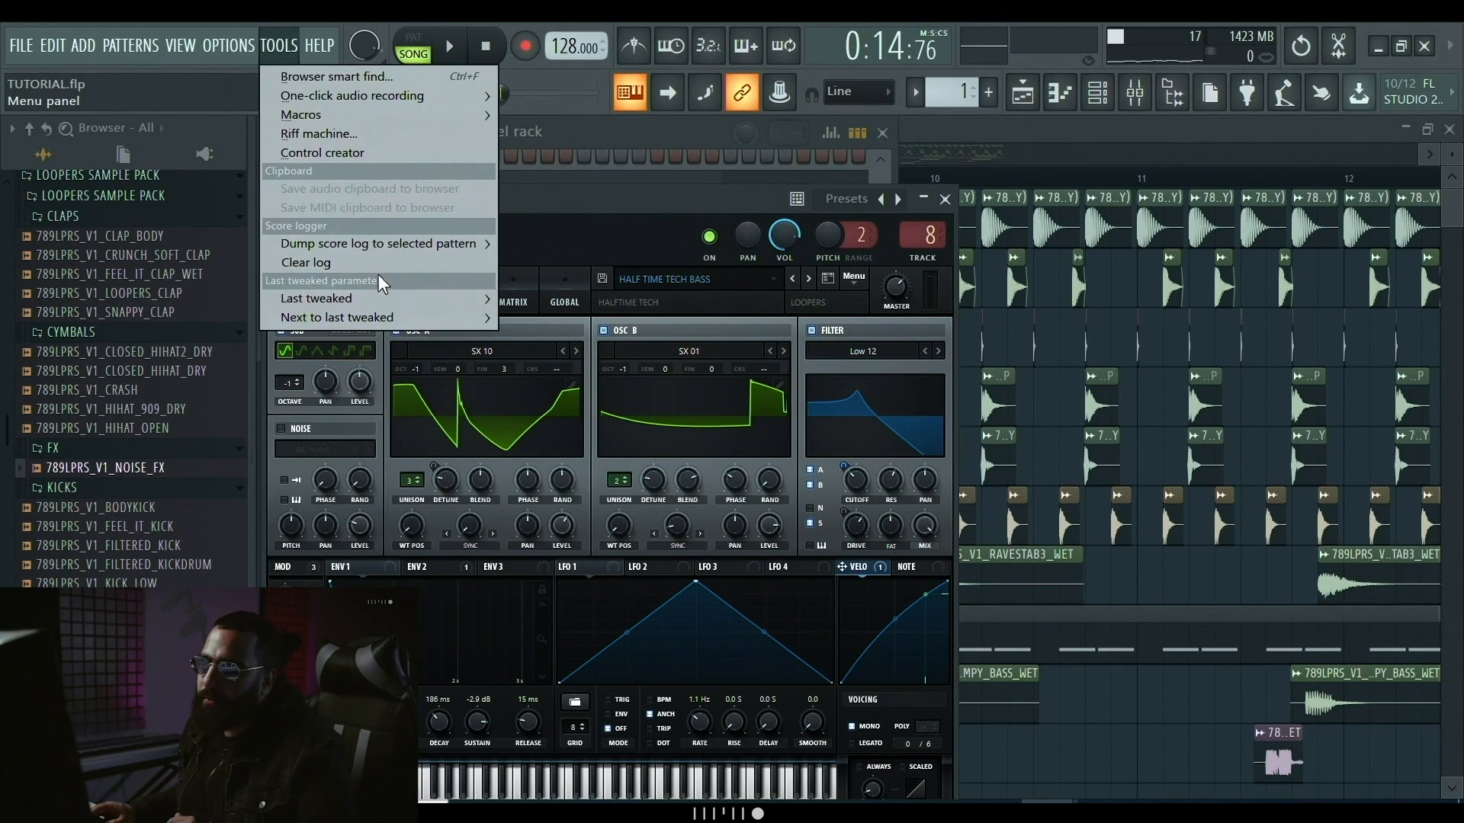
mouse_move(380, 299)
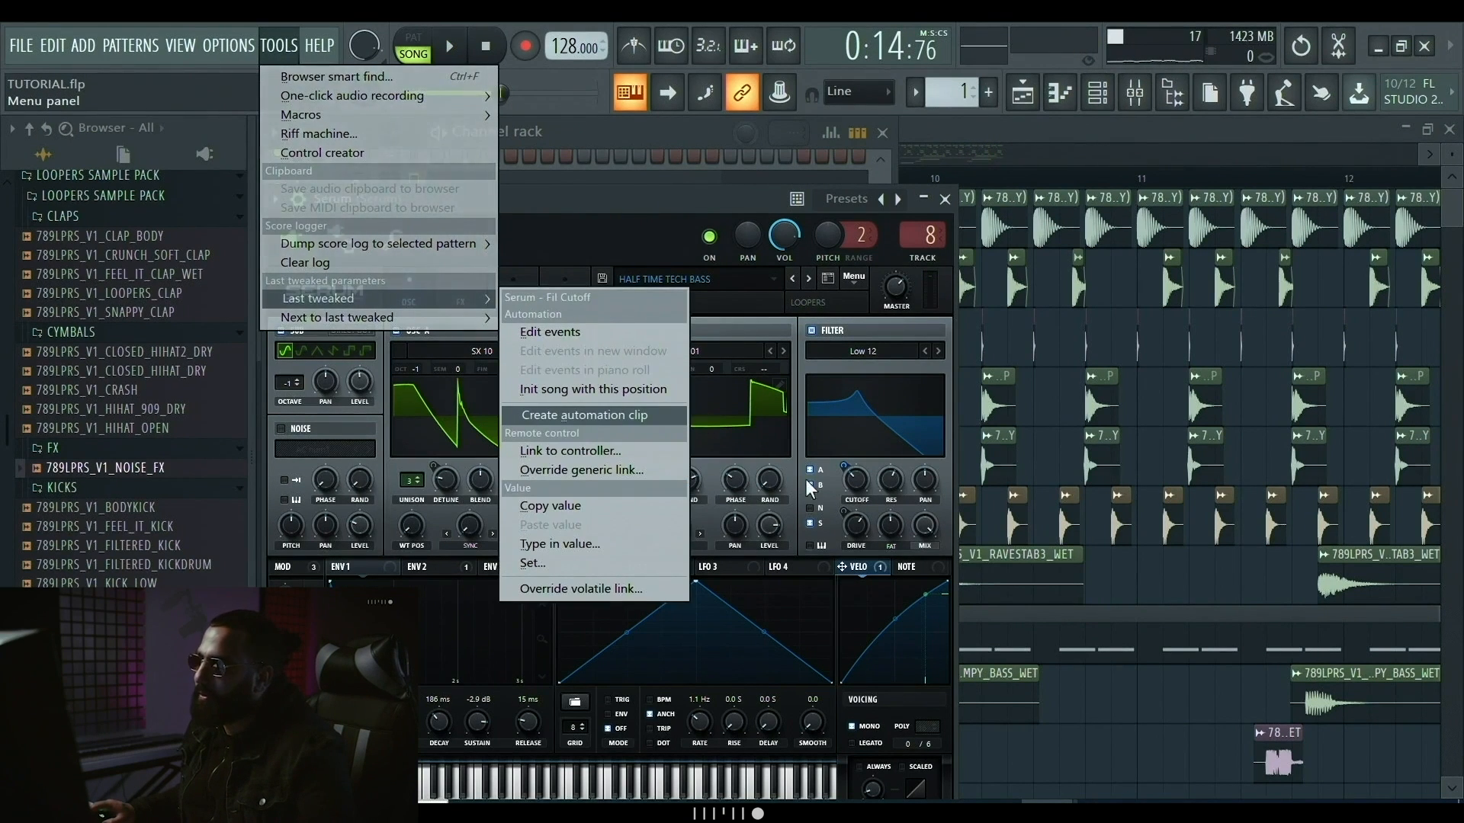
left_click(858, 476)
left_click_drag(853, 479, 847, 477)
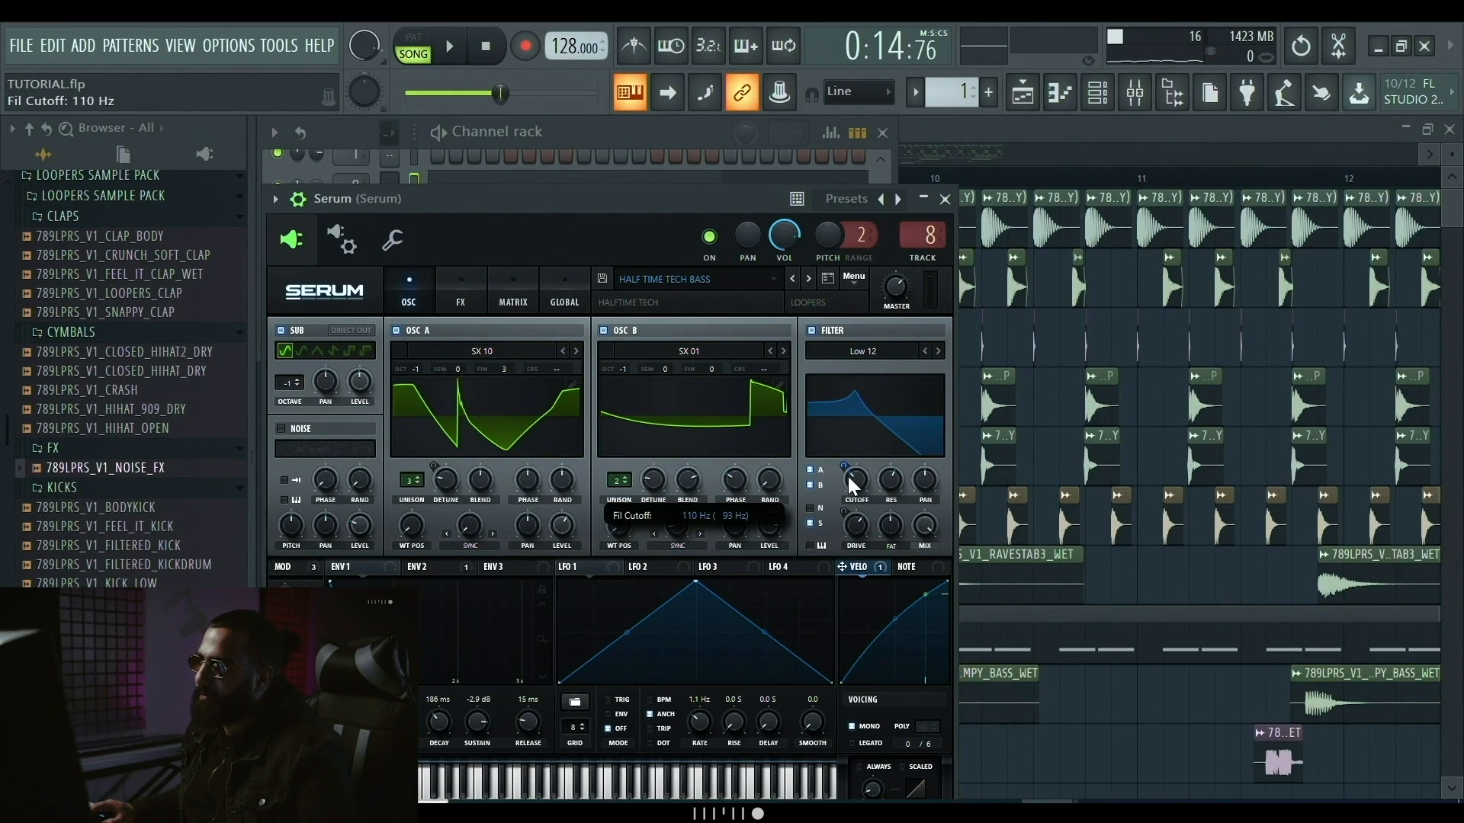
left_click(287, 47)
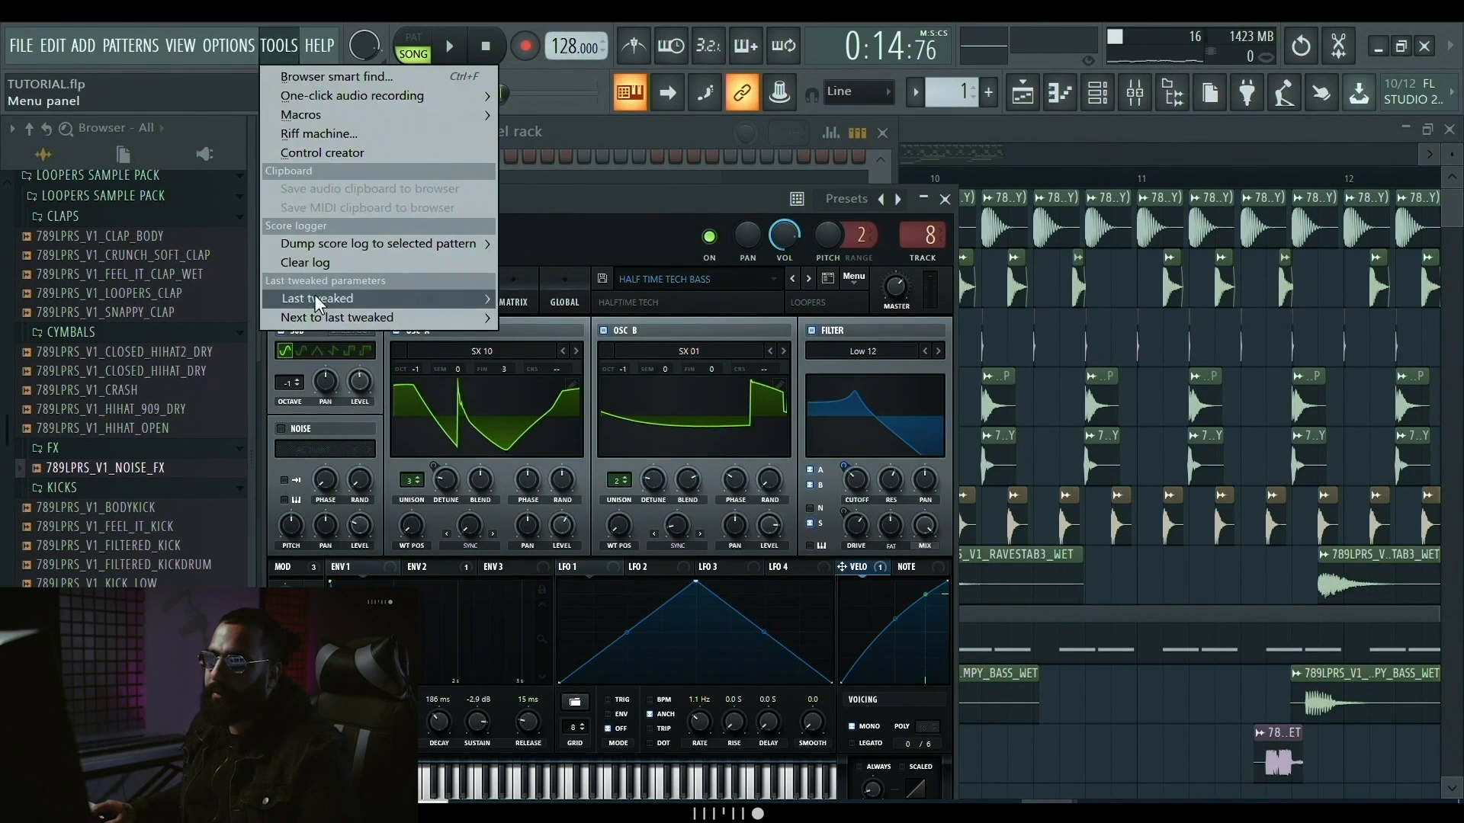
mouse_move(316, 298)
left_click(619, 418)
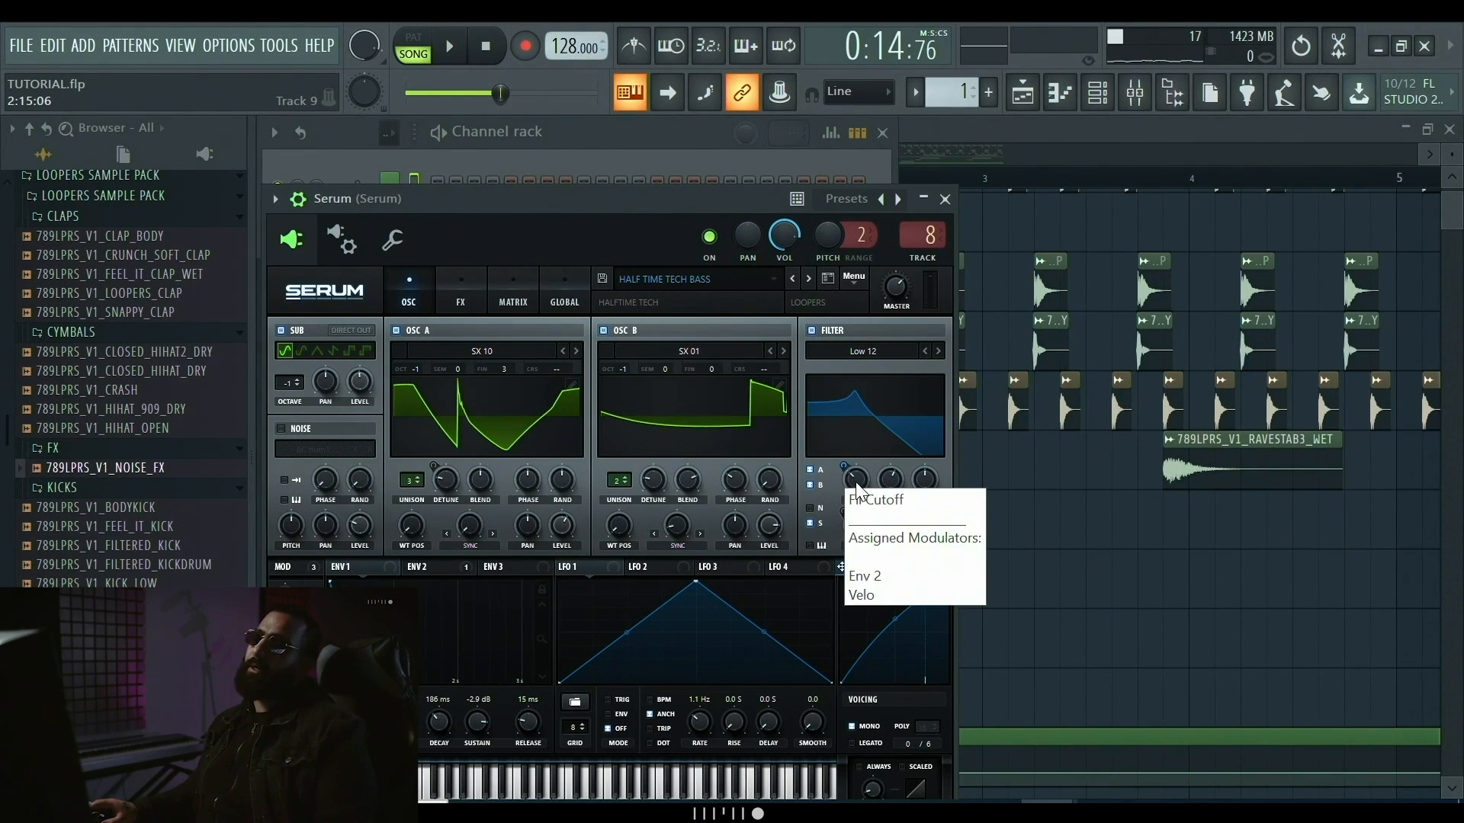
- Shape the Fil Cutoff clip on Track 12 with a point at bar 9 and a gentle curve rising to bar 17
left_click(1035, 543)
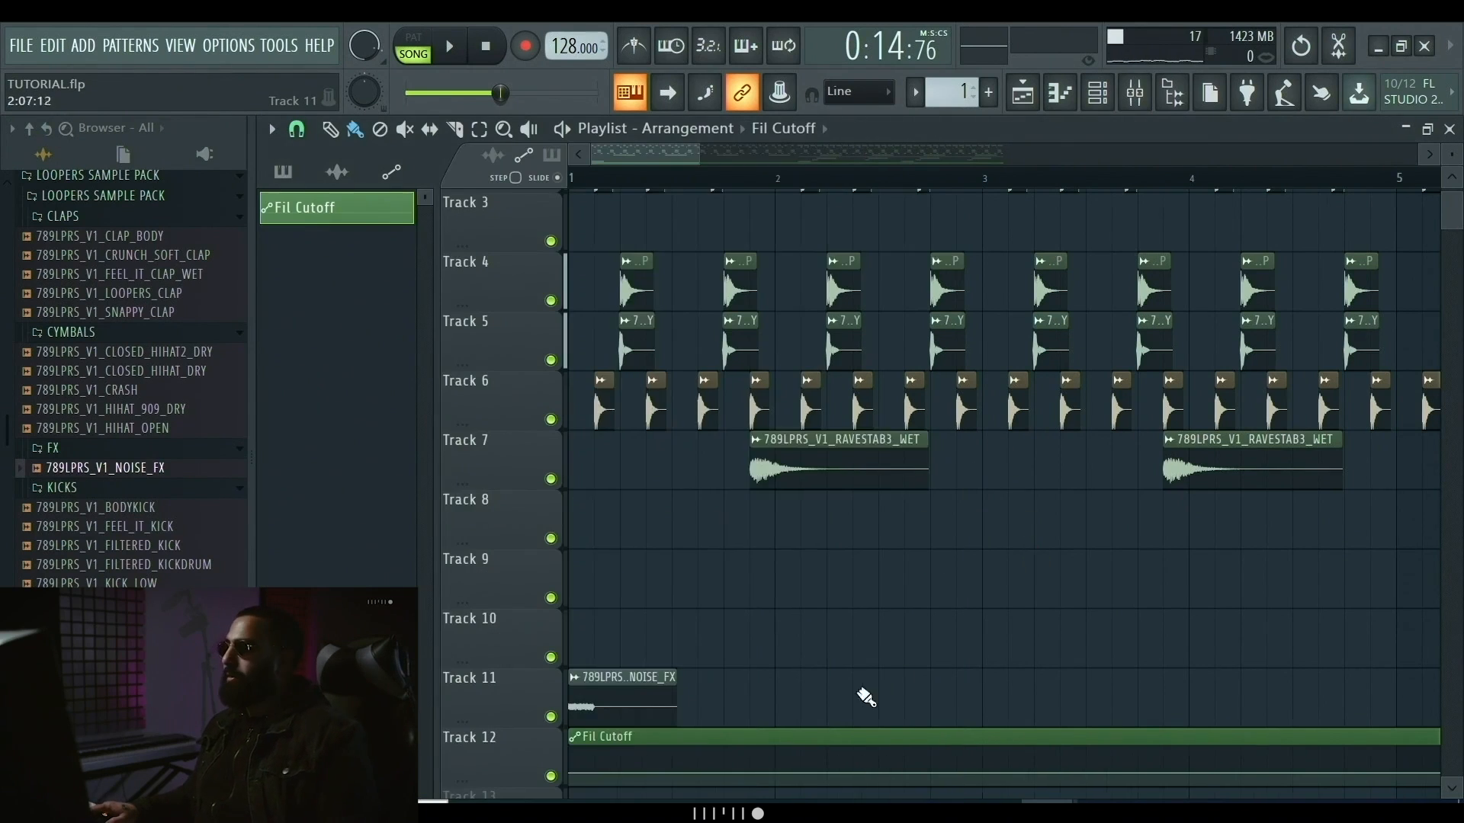
scroll(866, 696, "down", 4)
scroll(666, 533, "down", 2)
key("space")
scroll(665, 433, "up", 5)
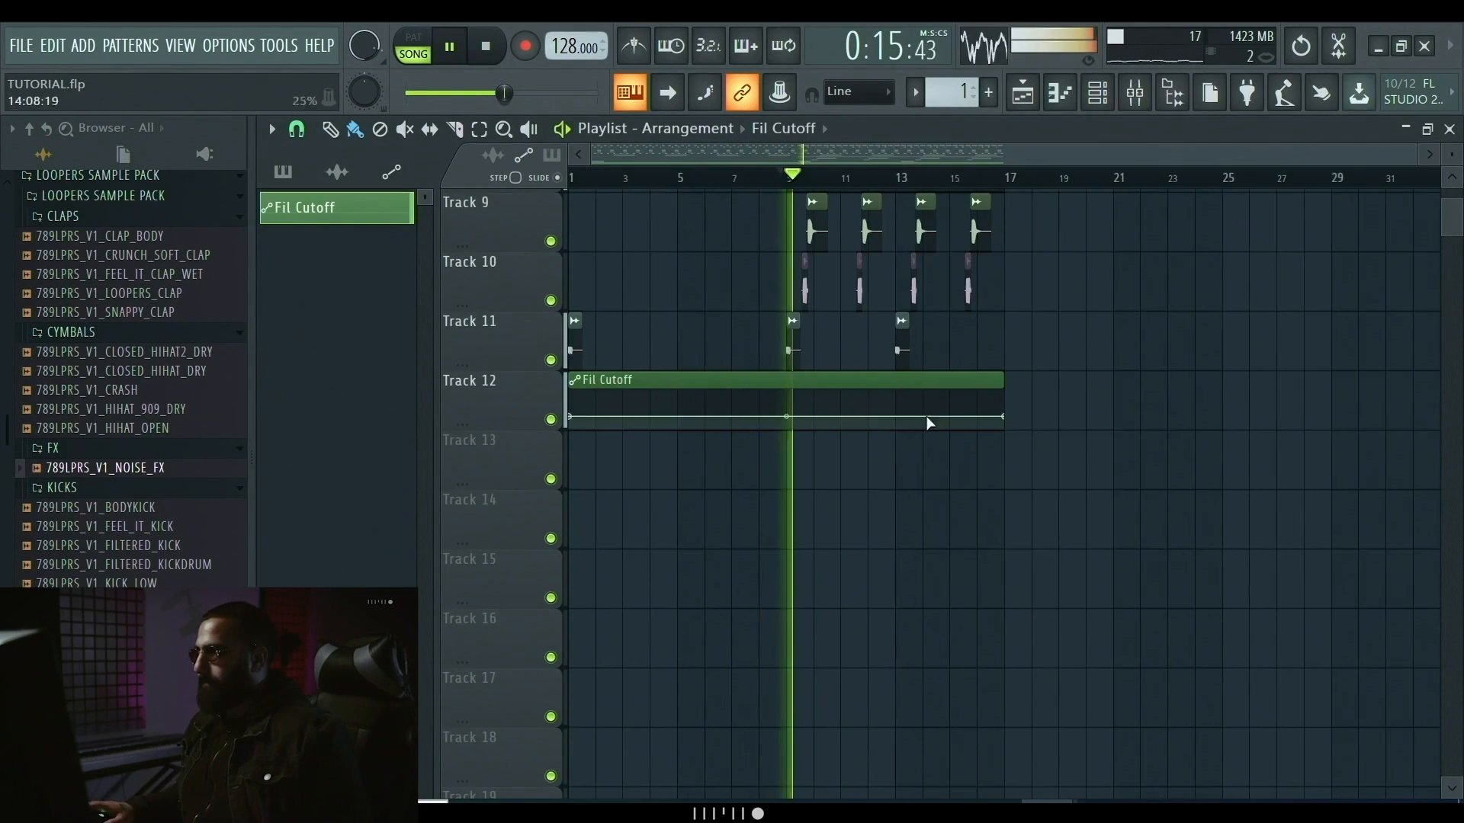
right_click(596, 414)
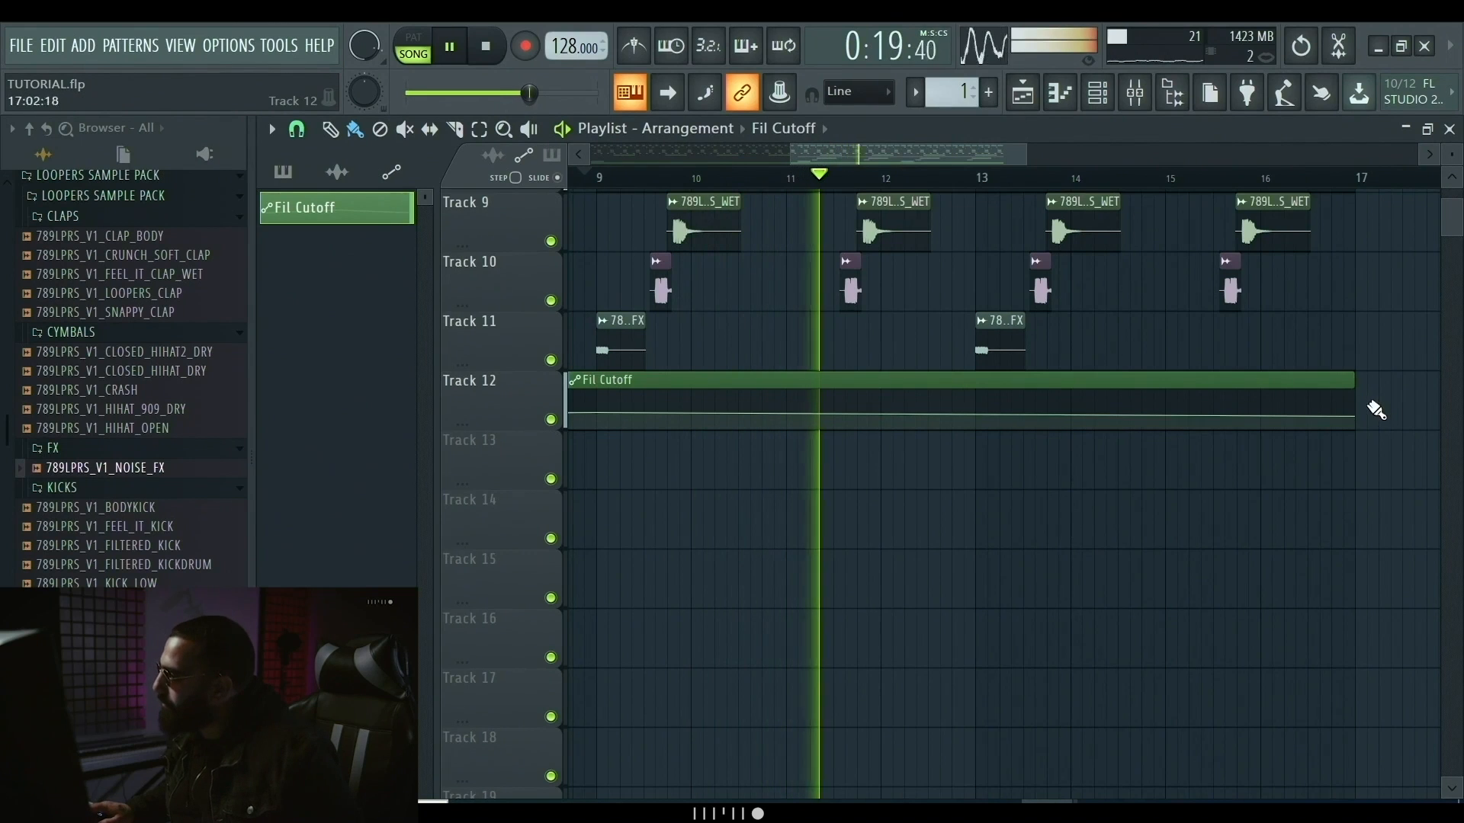
left_click_drag(1354, 415, 1358, 398)
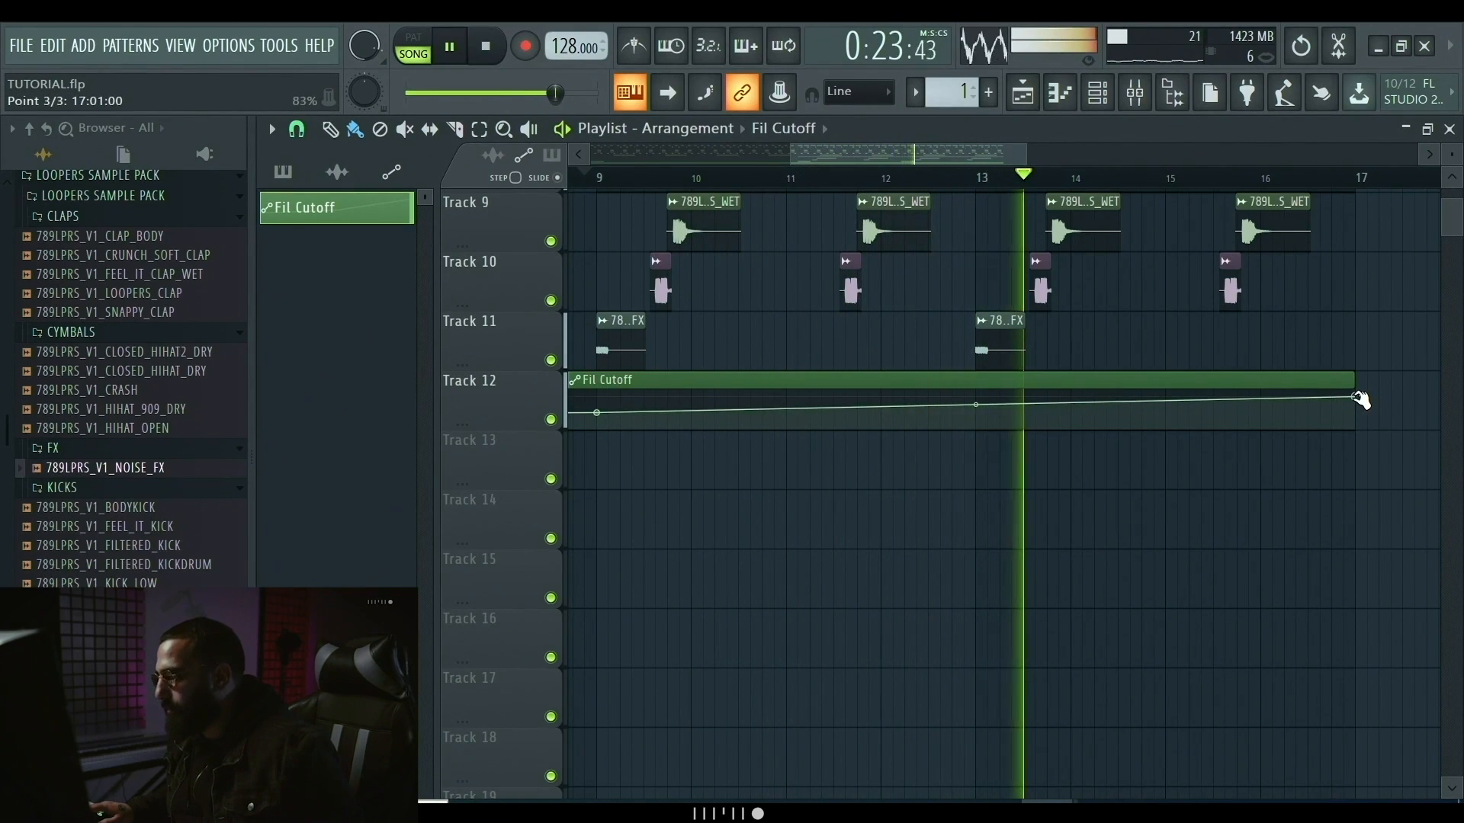
left_click_drag(1360, 397, 1362, 403)
mouse_move(975, 408)
left_mouse_down()
mouse_move(976, 442)
mouse_move(976, 401)
left_mouse_up()
- Play the arrangement through from the start and look over all its tracks with the filter automation in place
scroll(976, 413, "down", 3)
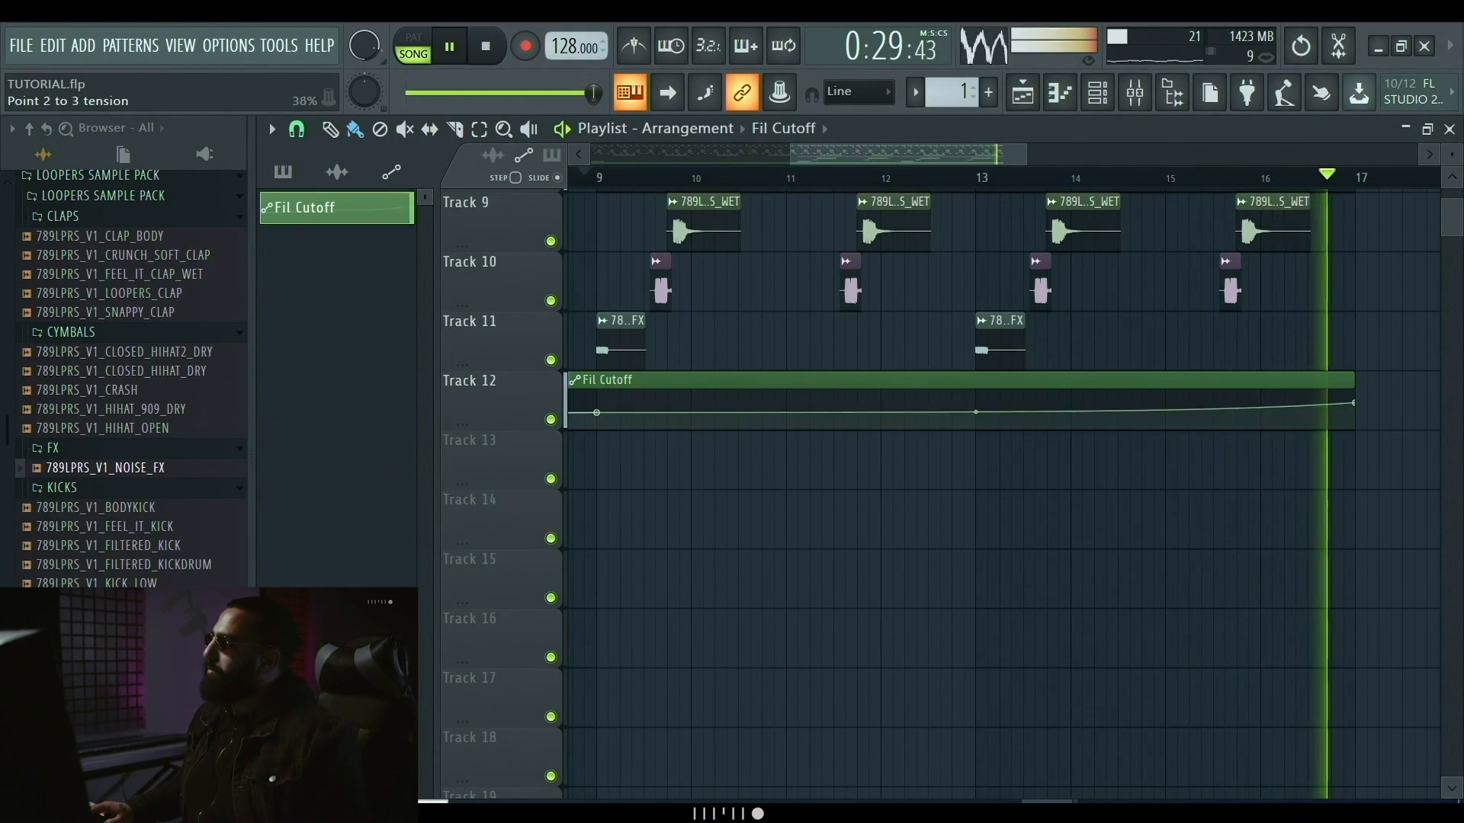
scroll(915, 442, "down", 2)
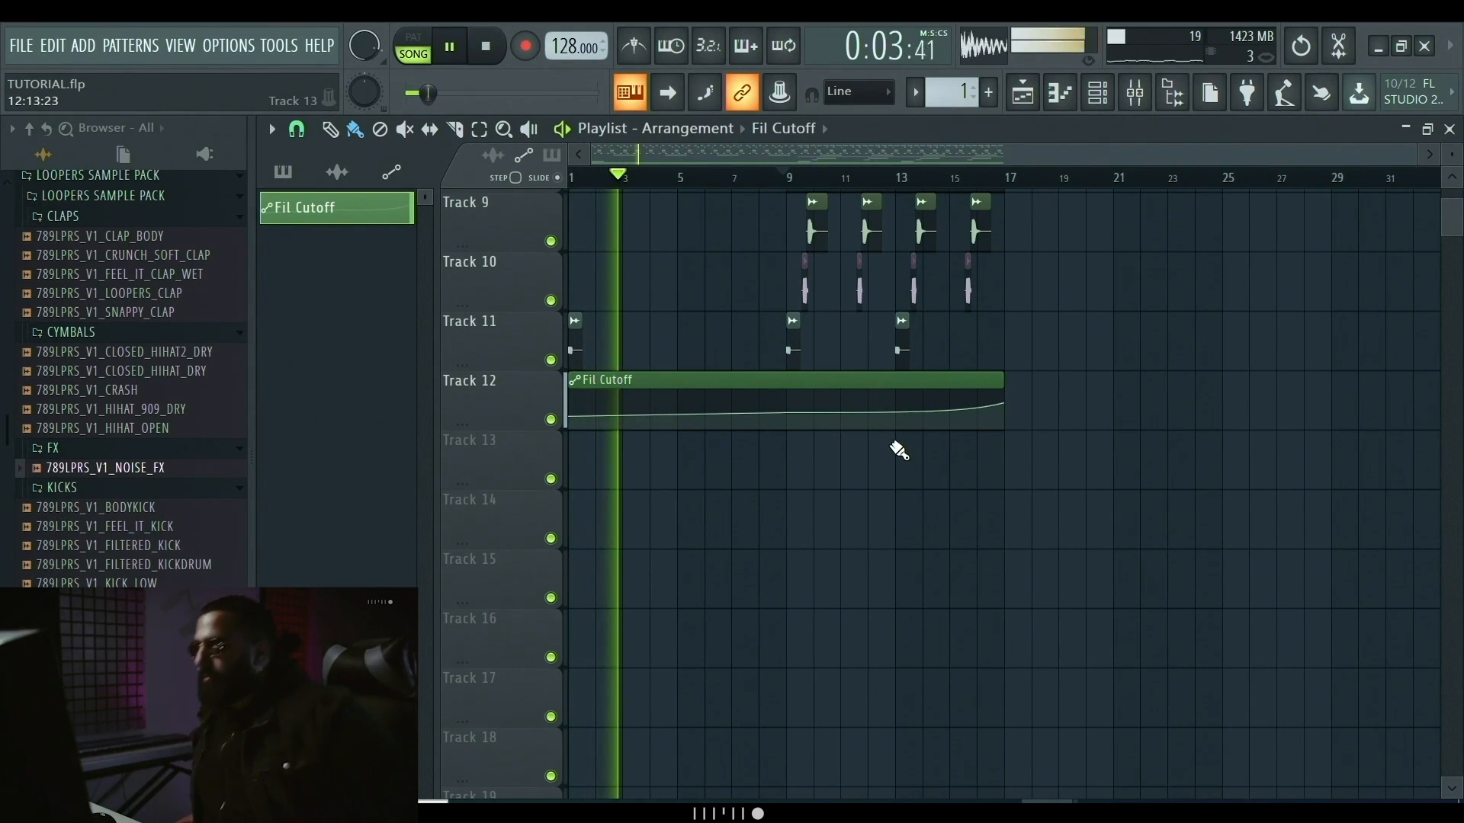
scroll(874, 272, "up", 3)
scroll(874, 273, "up", 5)
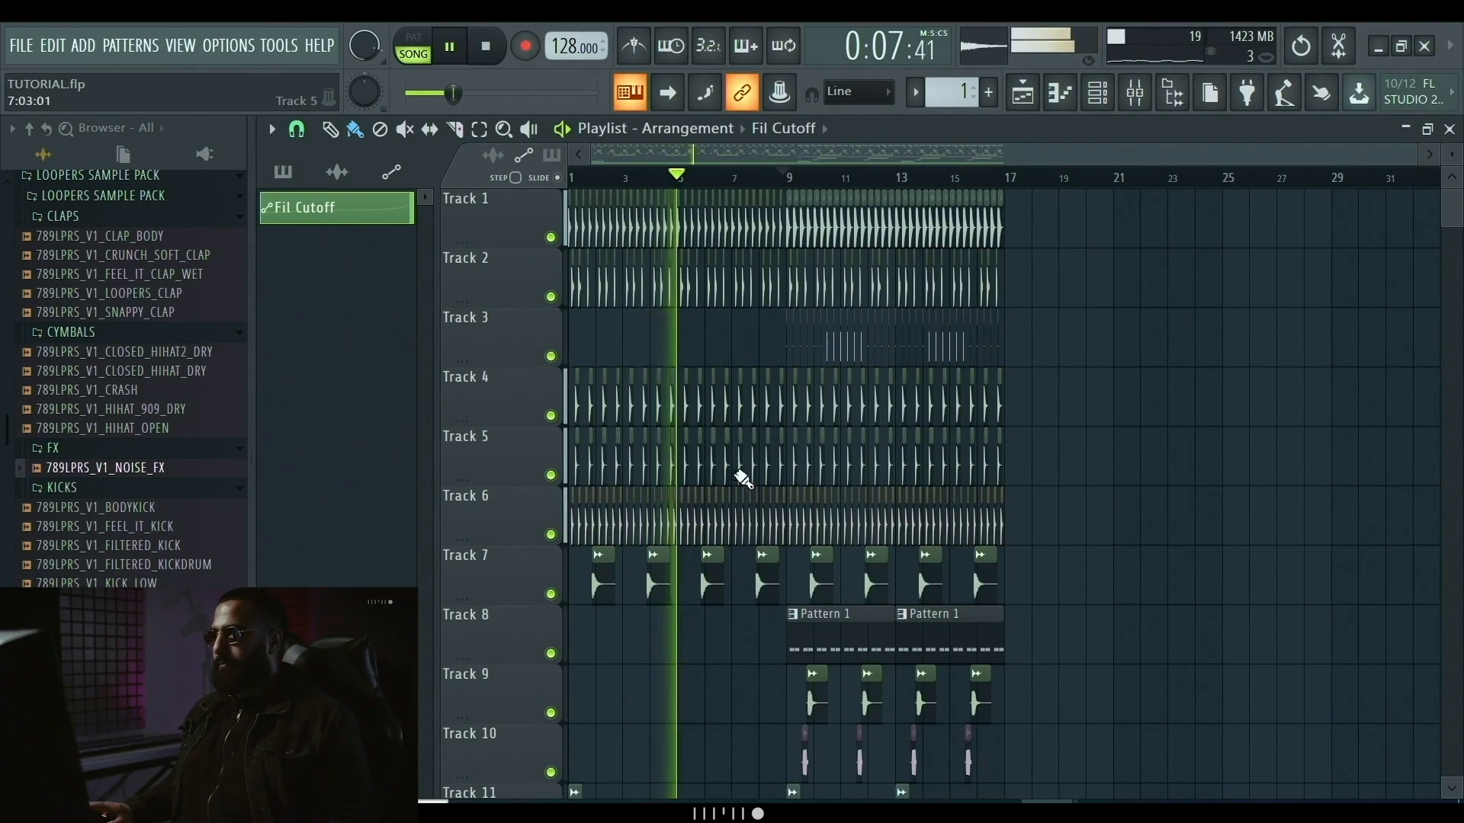
- Follow the playback from bar 5 to the end at bar 17, examining the drum, bass and perc clips up close and in overview
scroll(724, 481, "up", 4)
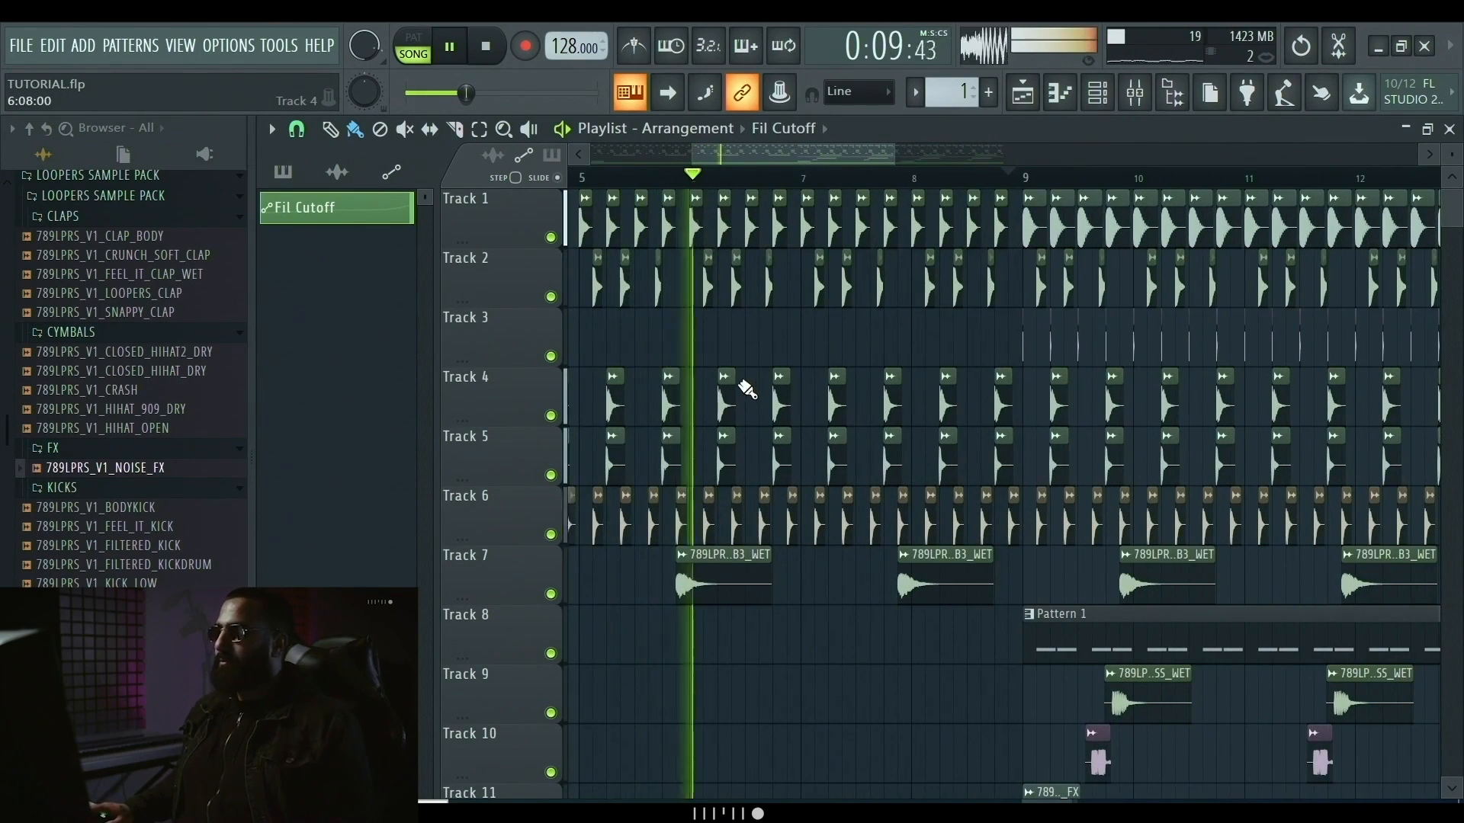
scroll(649, 486, "down", 3)
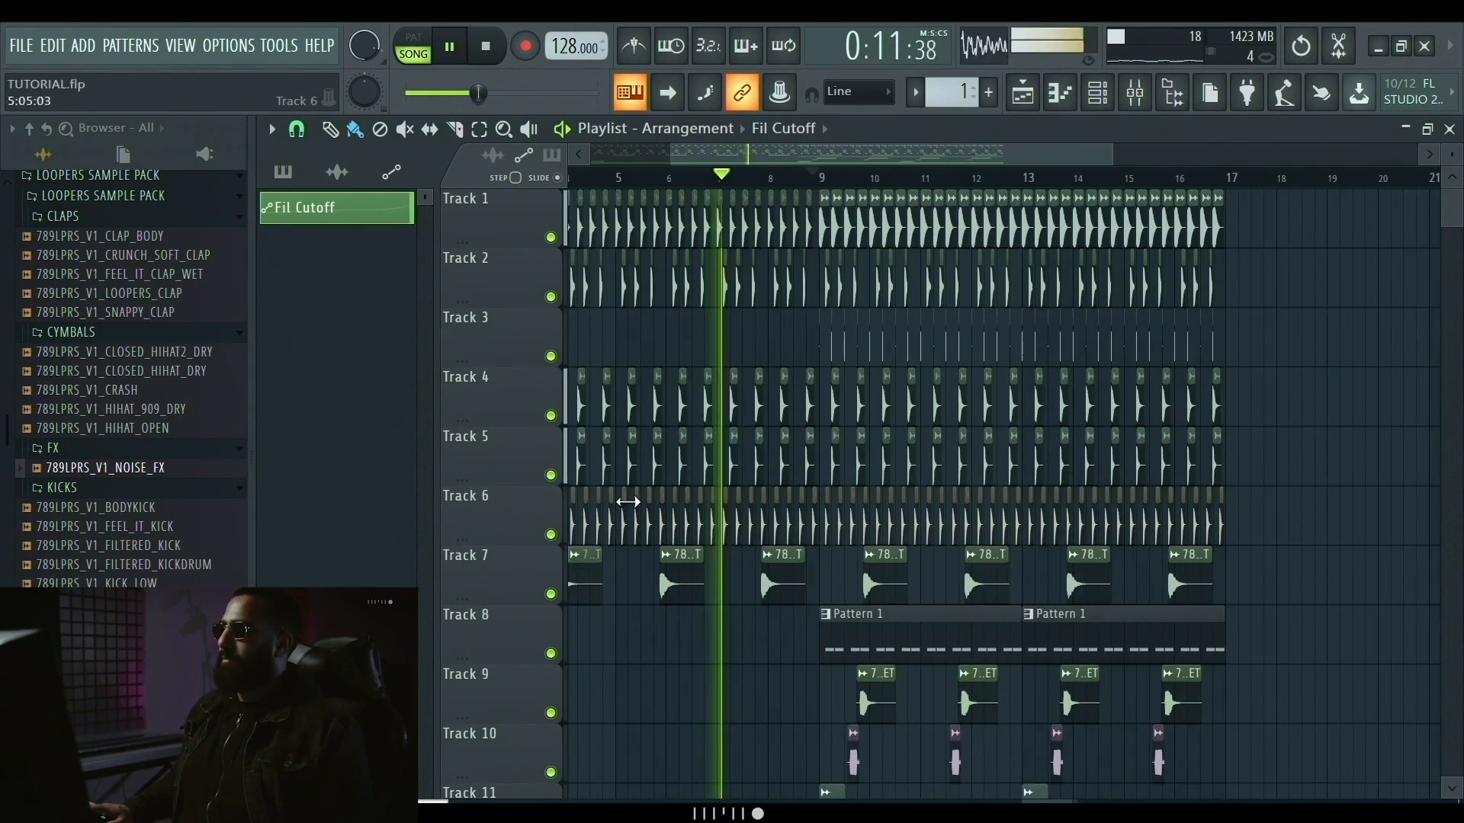
scroll(881, 526, "up", 2)
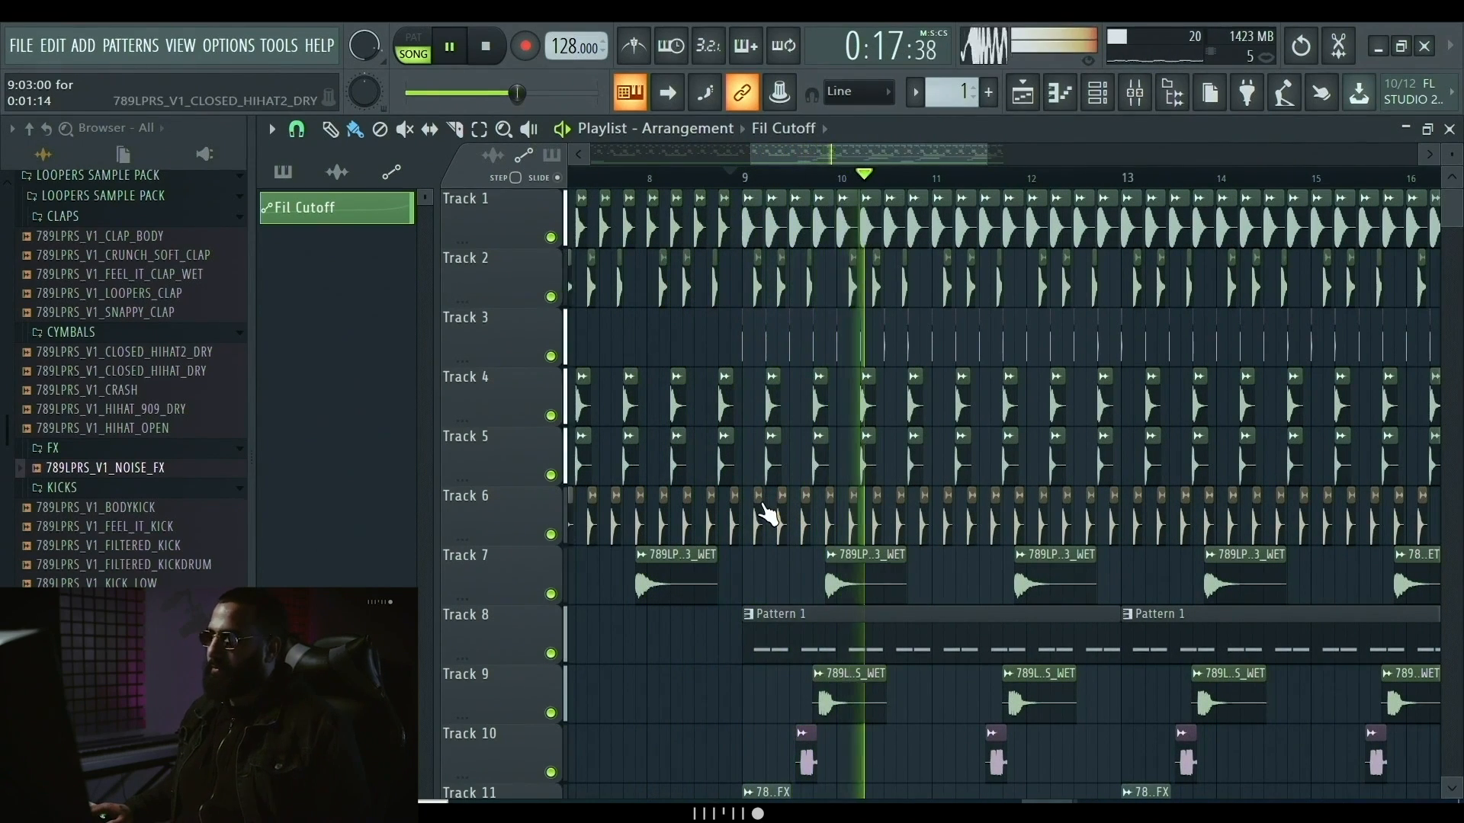
scroll(765, 511, "down", 3)
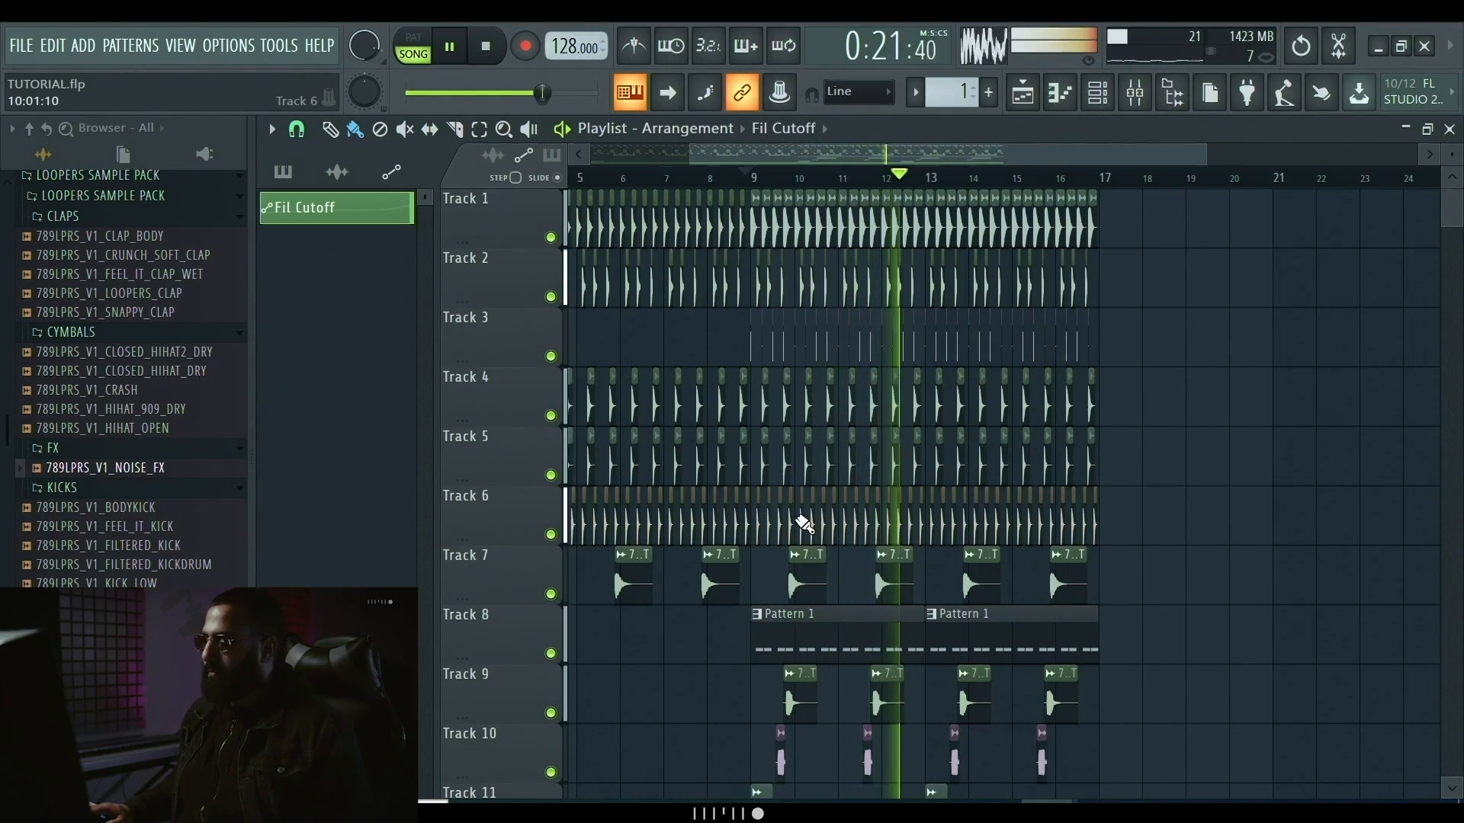
scroll(803, 517, "up", 3)
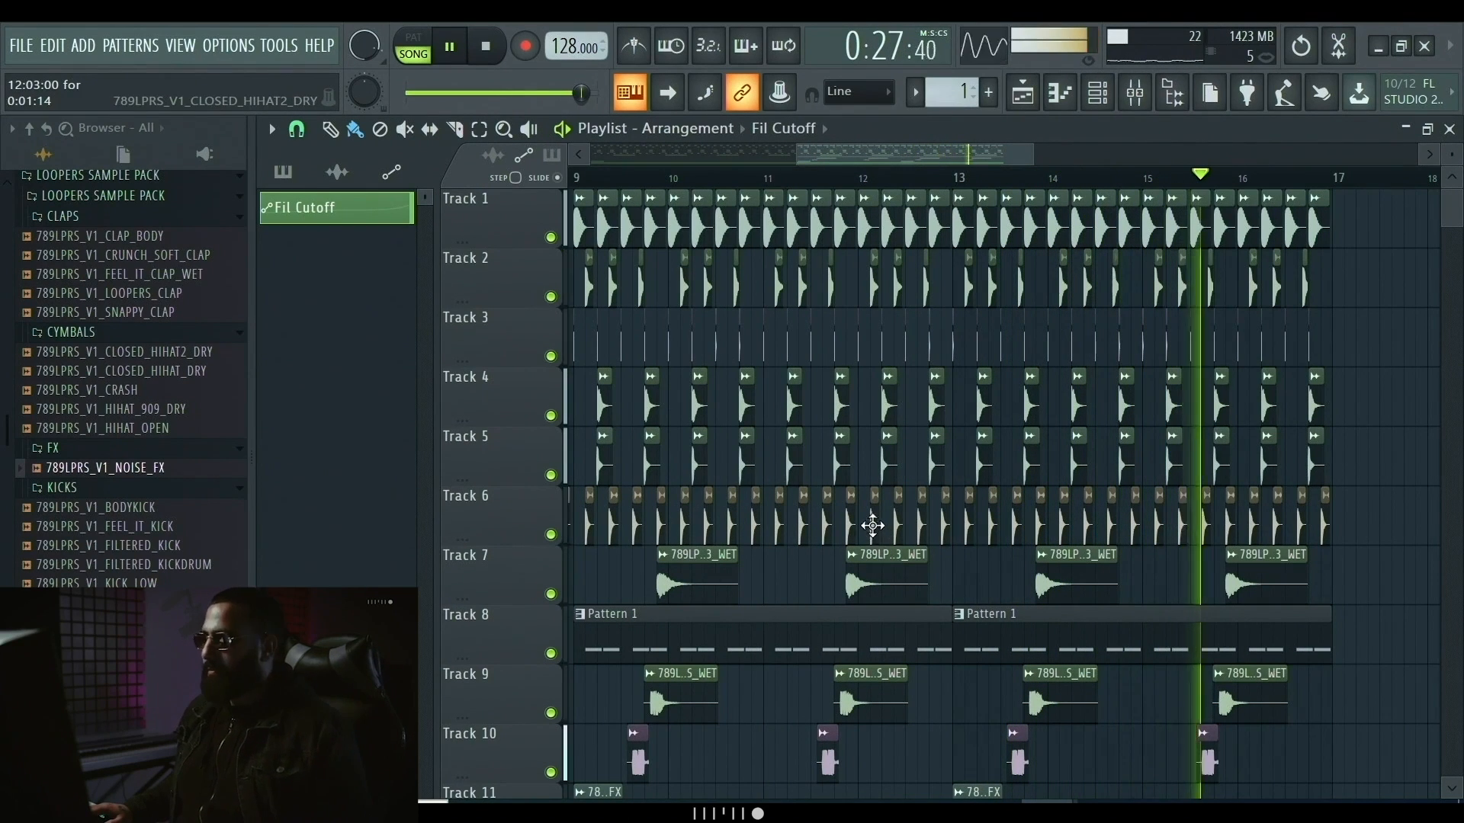
scroll(915, 571, "down", 4)
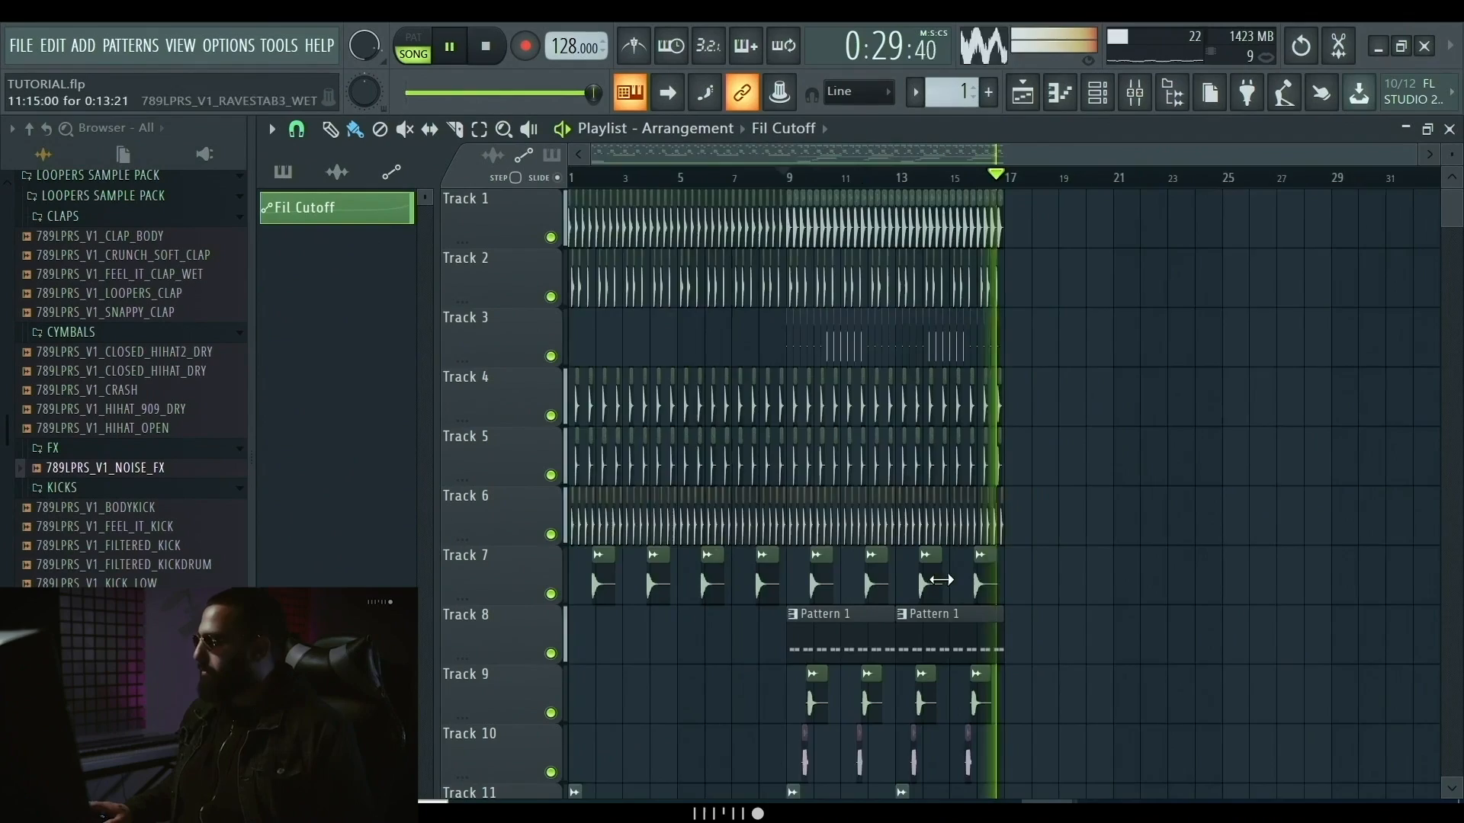
scroll(1021, 587, "up", 5)
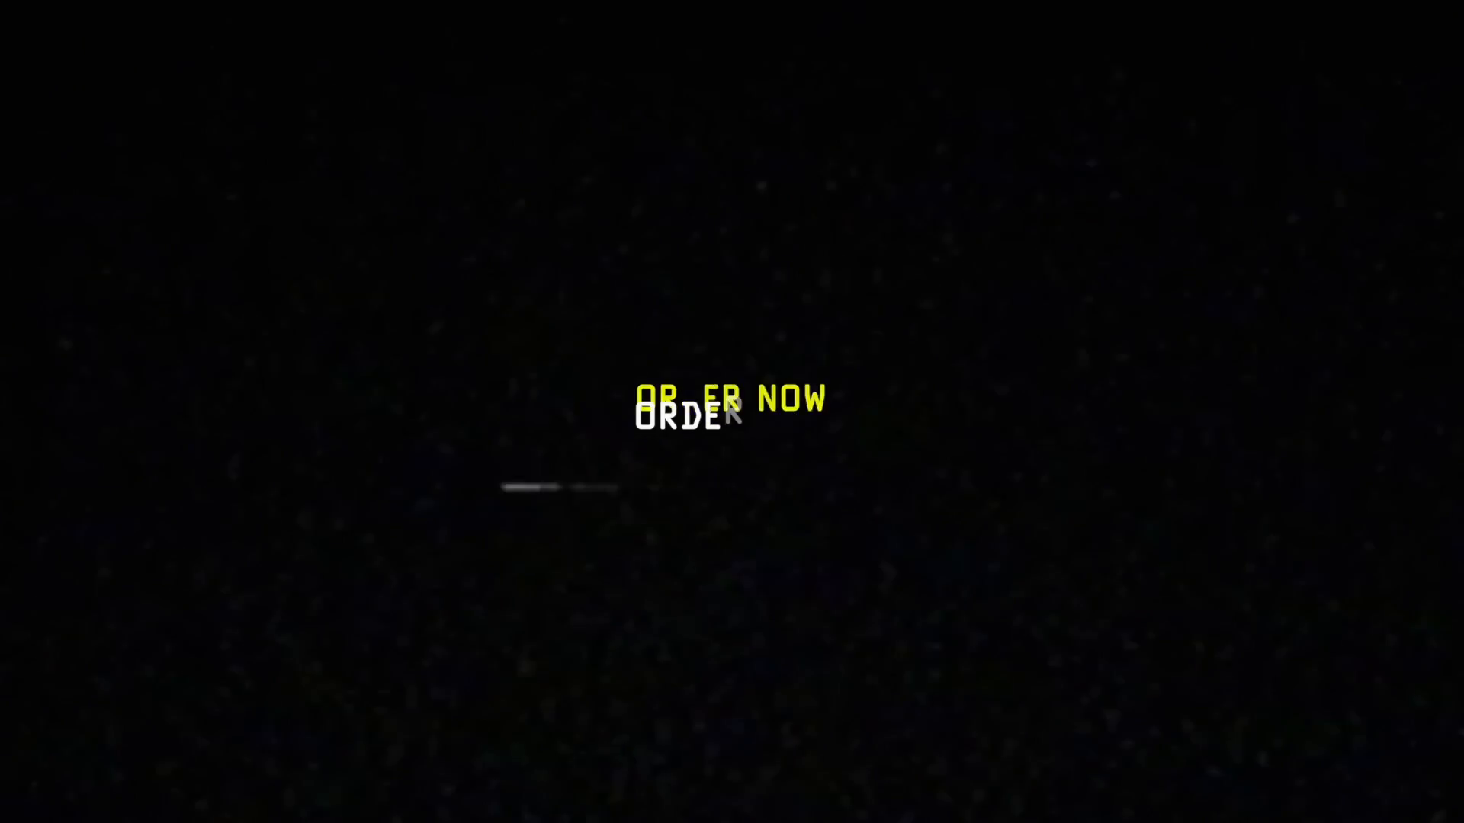